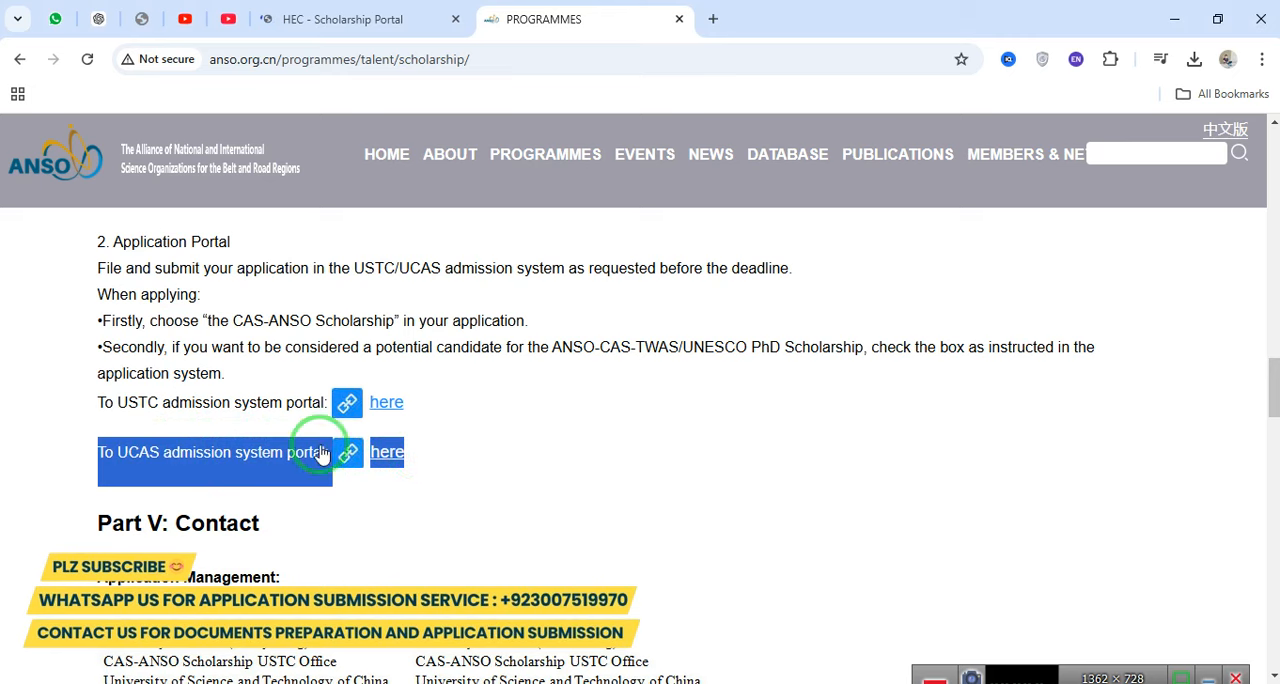
Open the UCAS admission system portal from the Application Portal section of the scholarship page.
triple_click(148, 450)
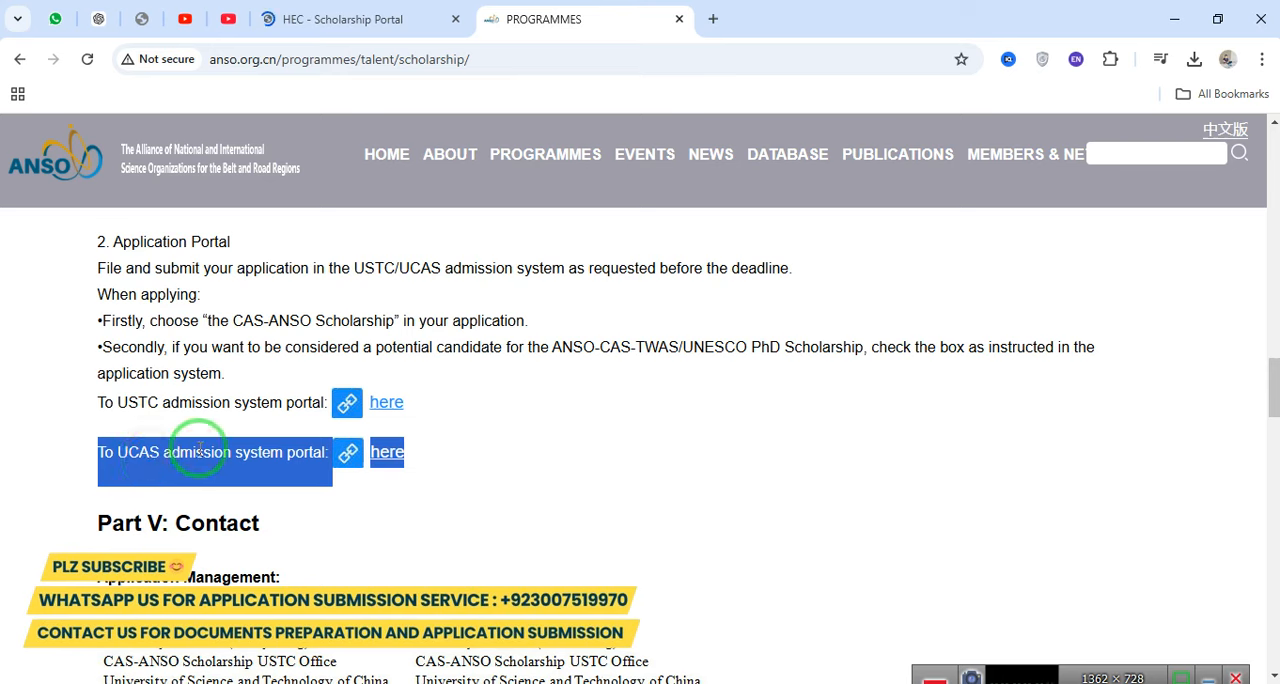
click(240, 451)
drag(94, 457, 294, 470)
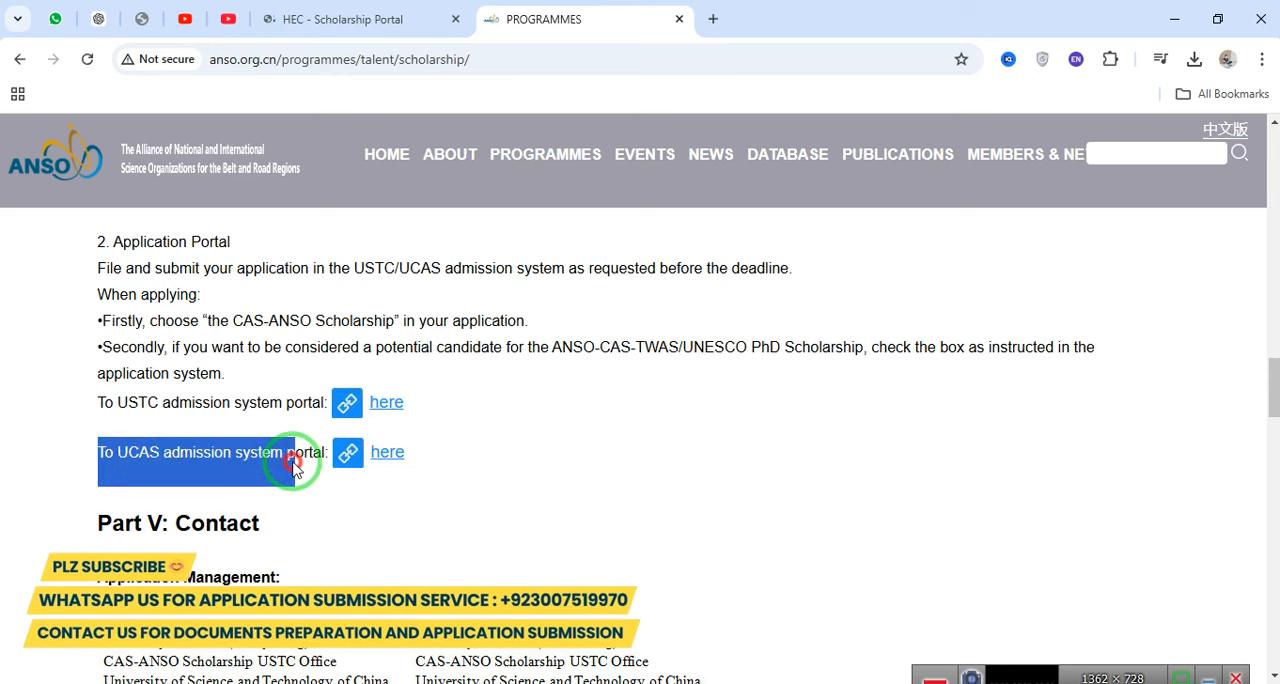
click(387, 453)
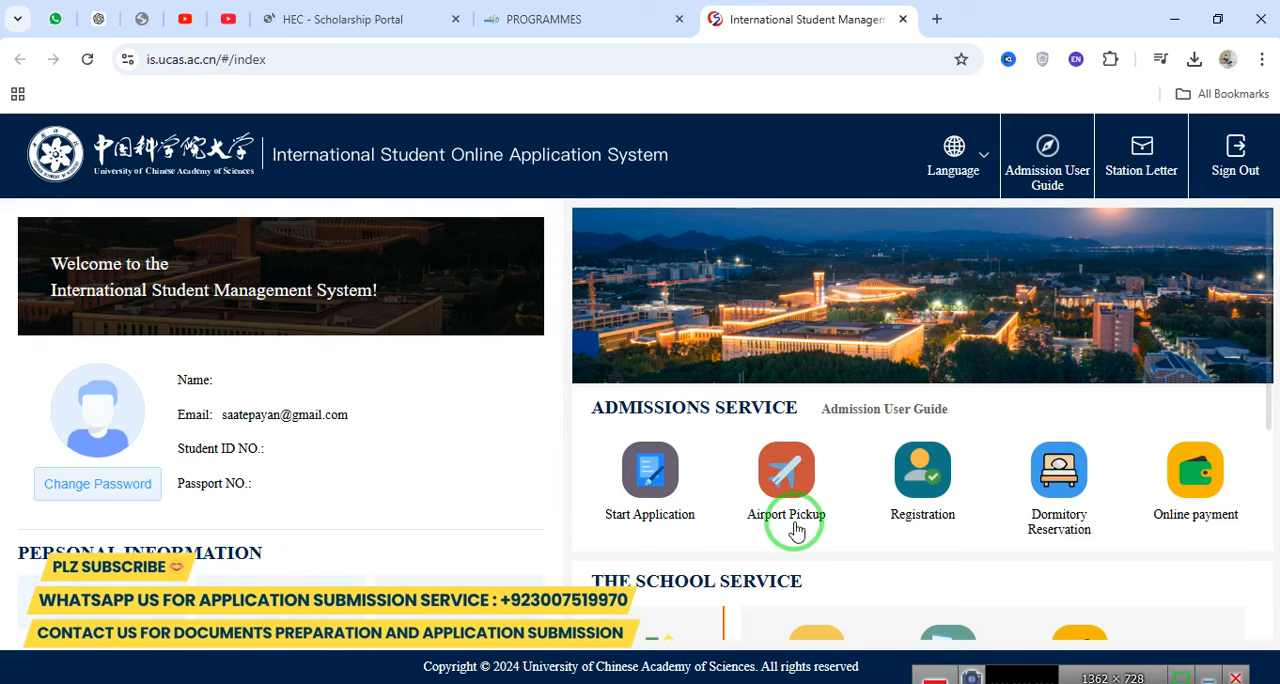
Sign out of the current UCAS account and open the form for registering a new account.
click(1268, 163)
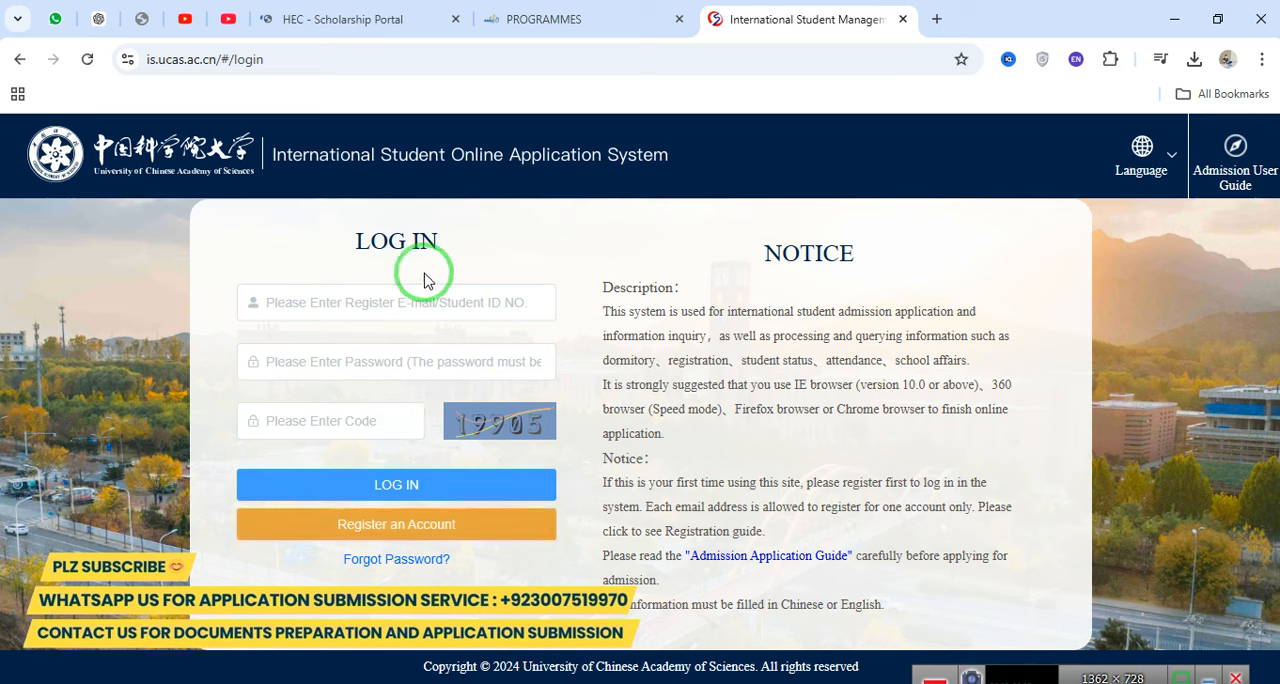
click(428, 524)
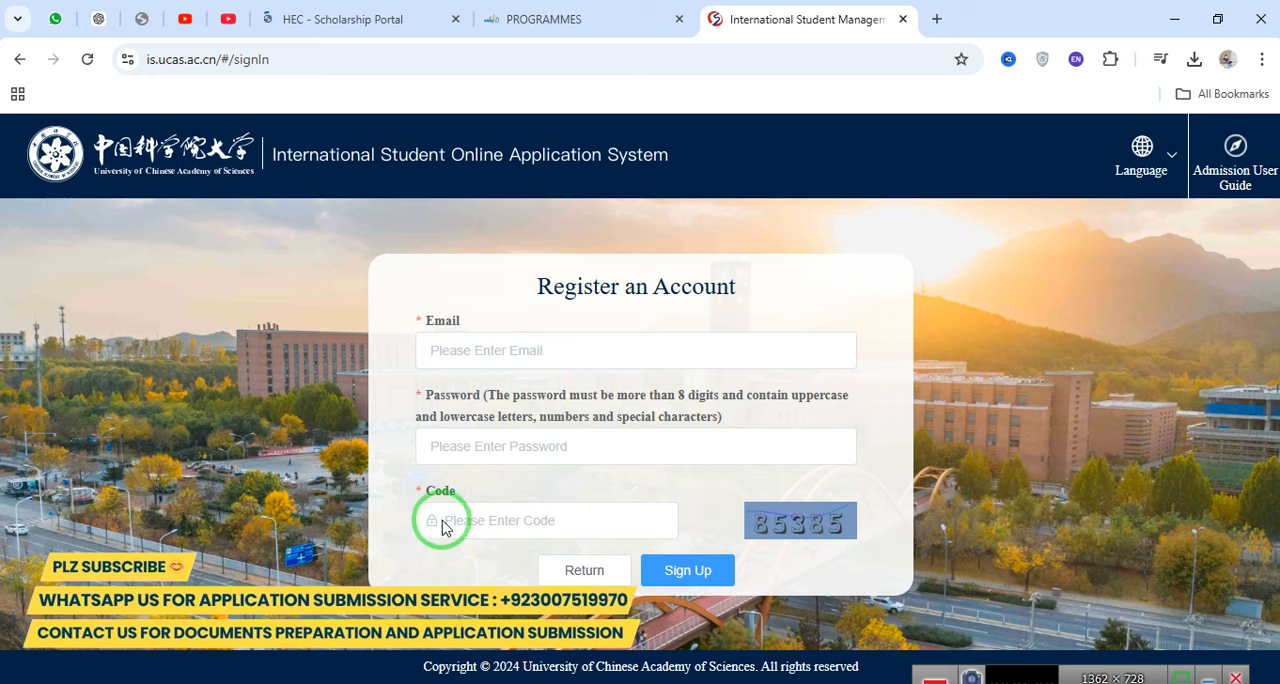
Enter the applicant's email address in the account registration form.
click(702, 348)
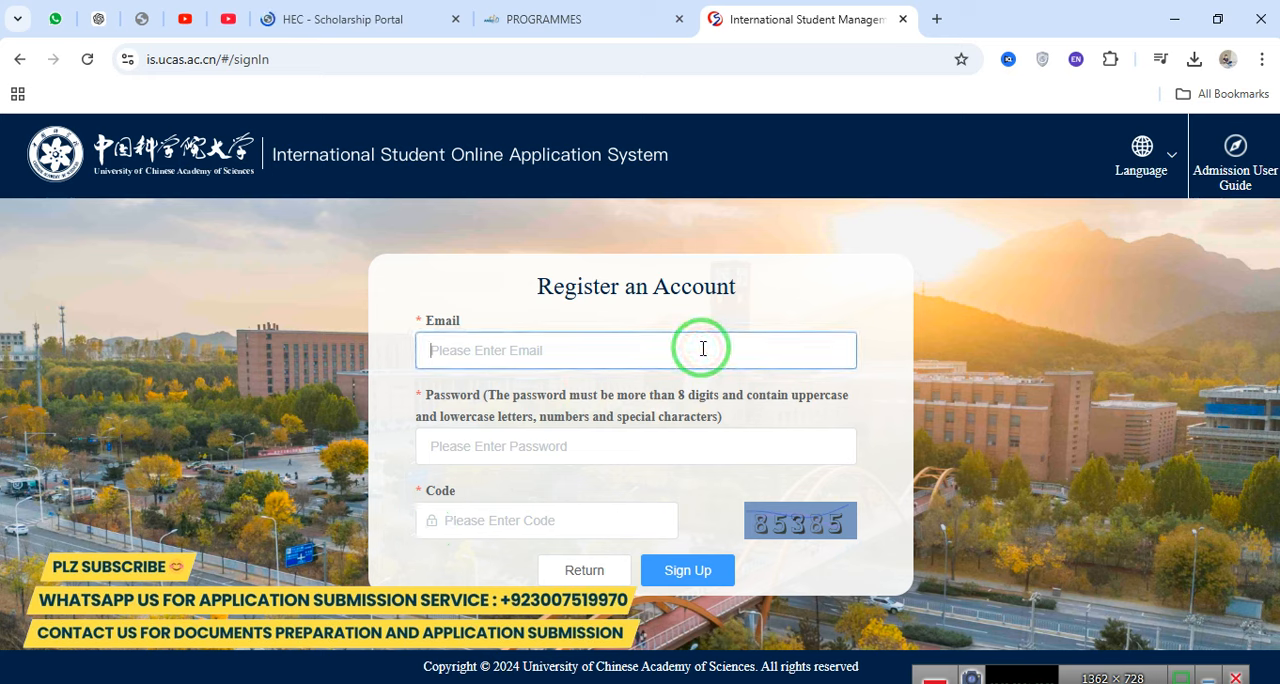
text(pas)
key(BackSpace)
key(BackSpace)
key(BackSpace)
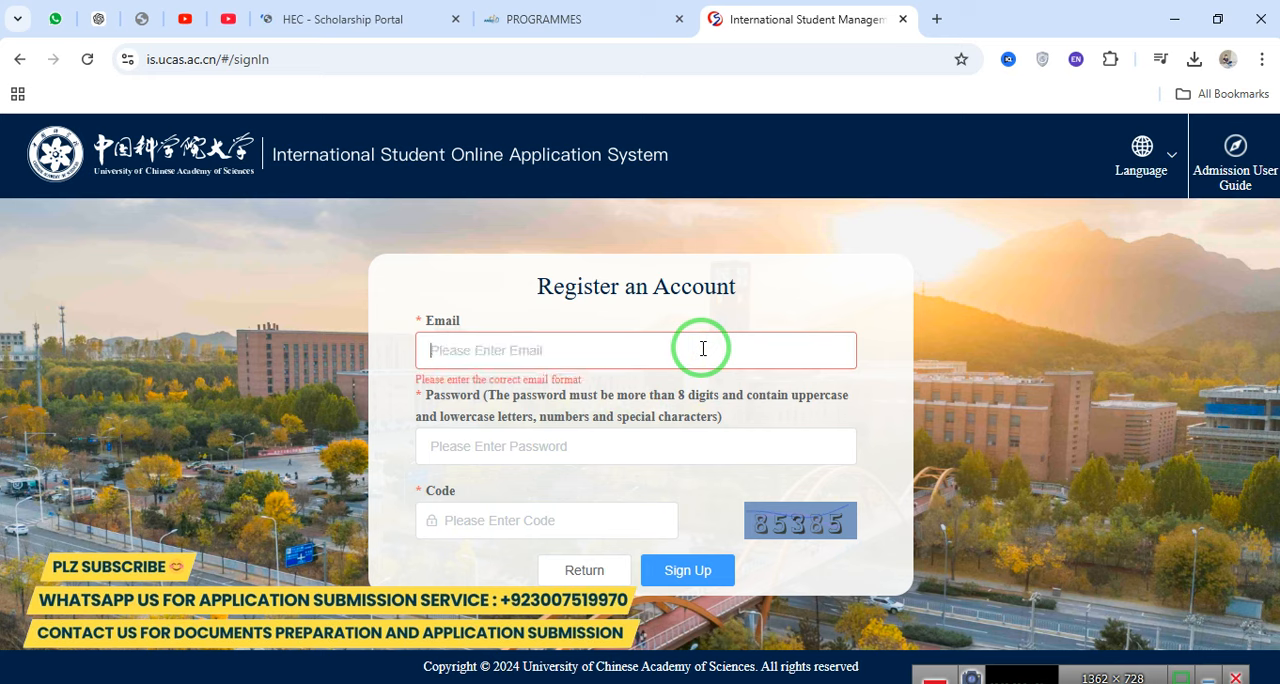
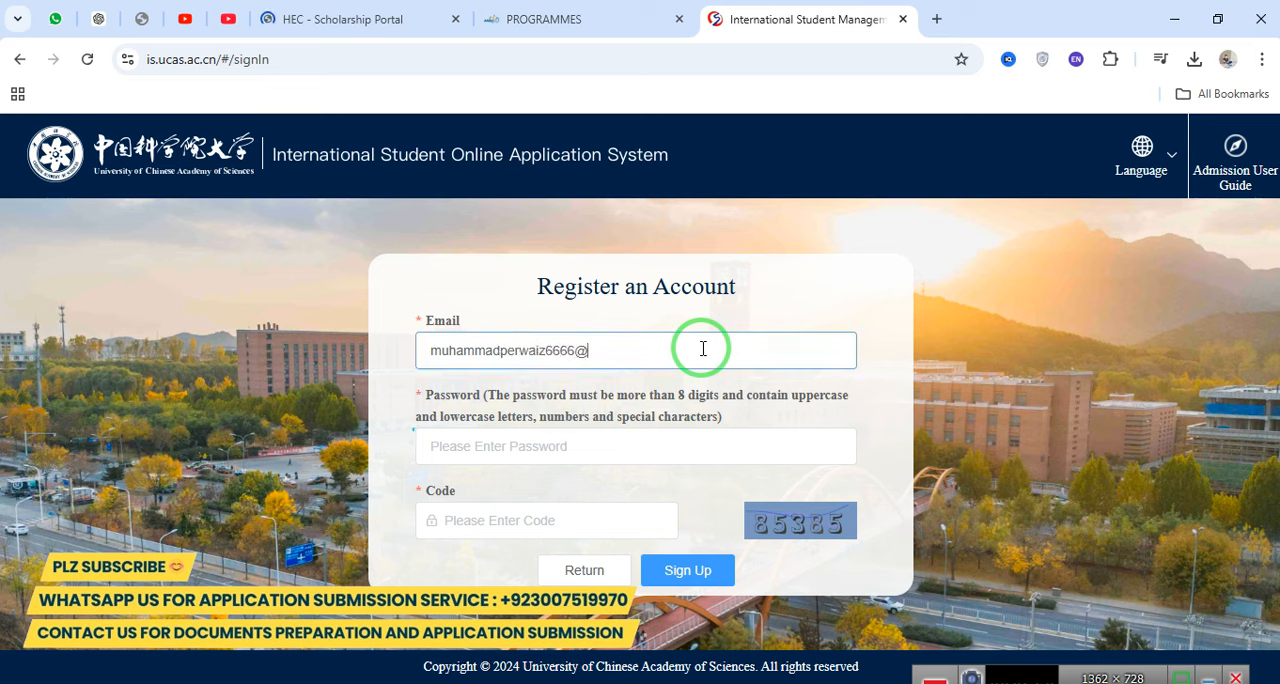
key(Tab)
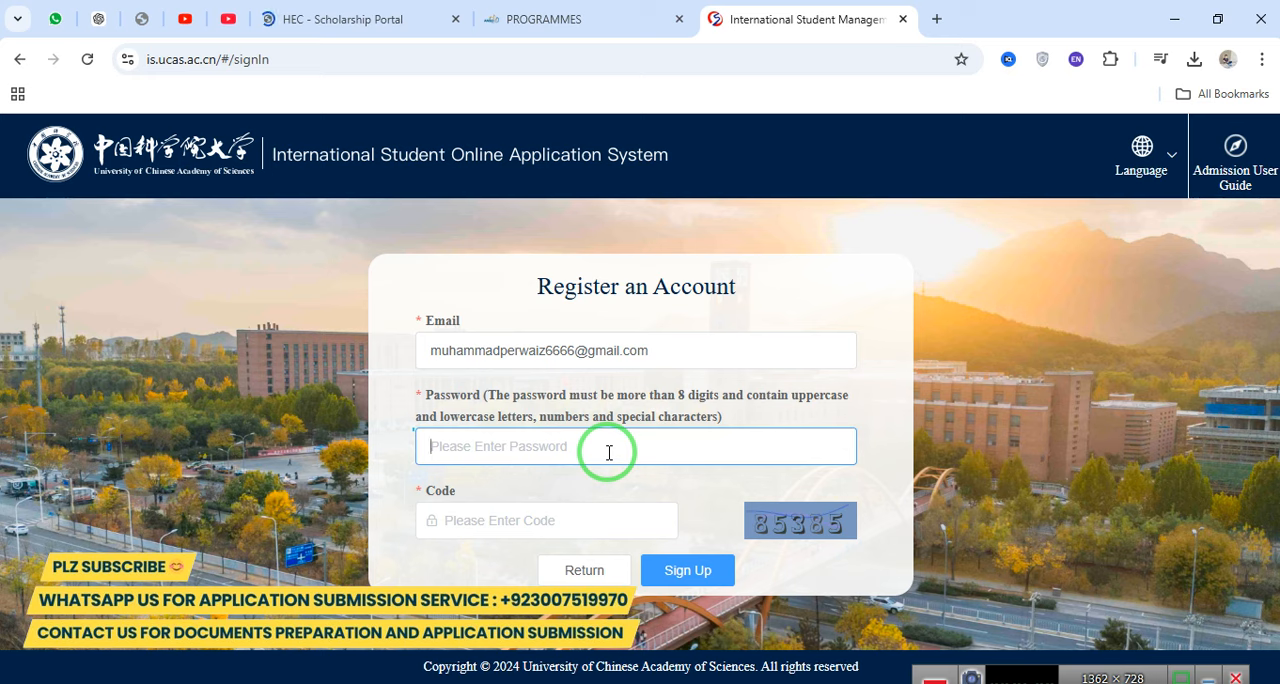
Enter the account password and the image verification code, submit the registration and acknowledge the confirmation.
text(•)
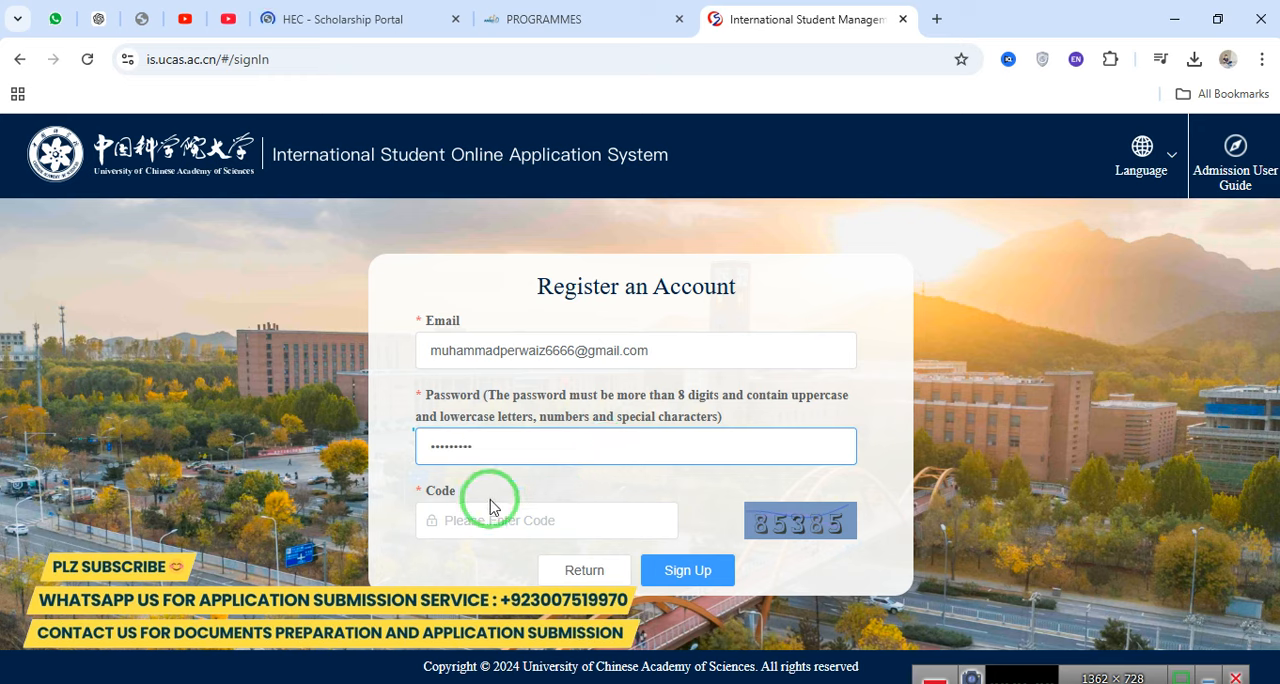
click(455, 520)
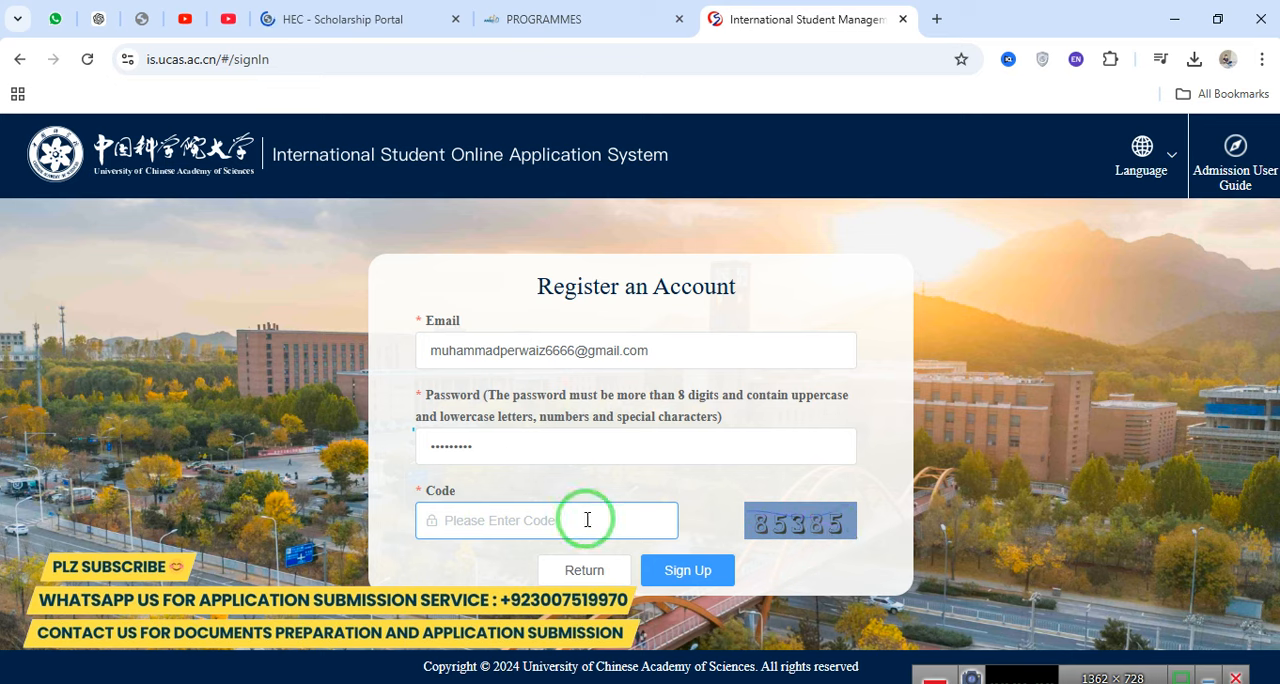
text(85)
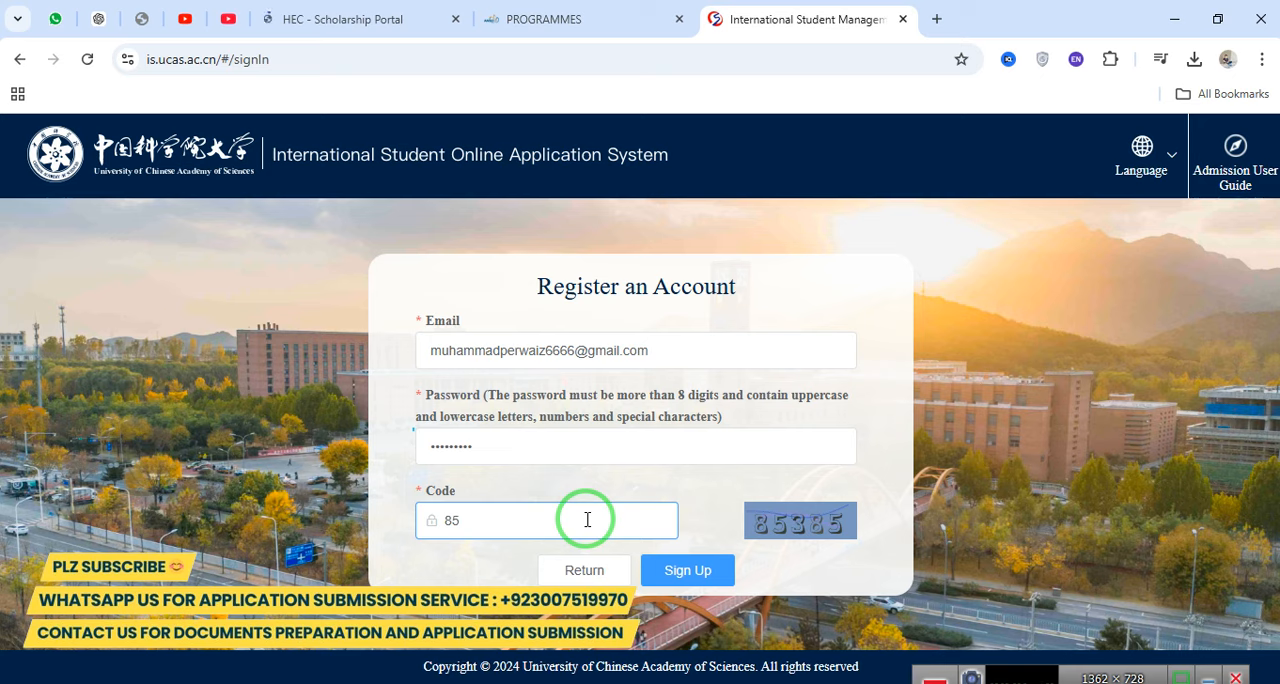
text(385)
click(692, 567)
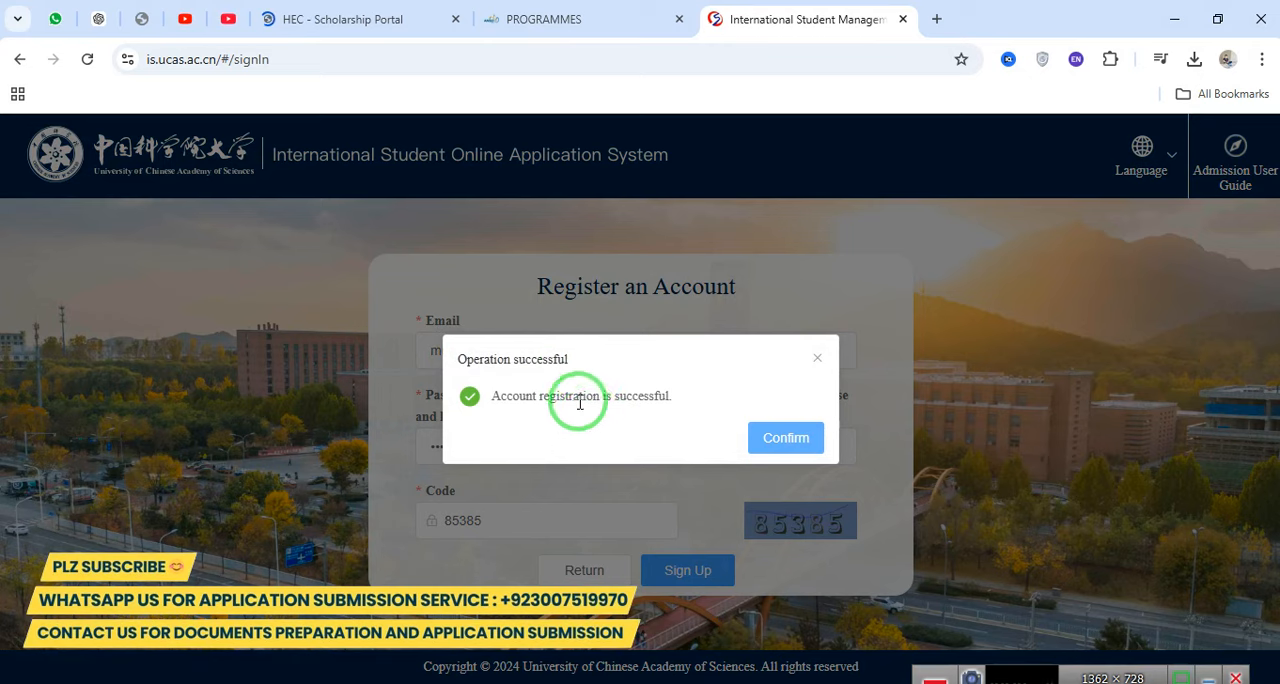
triple_click(579, 400)
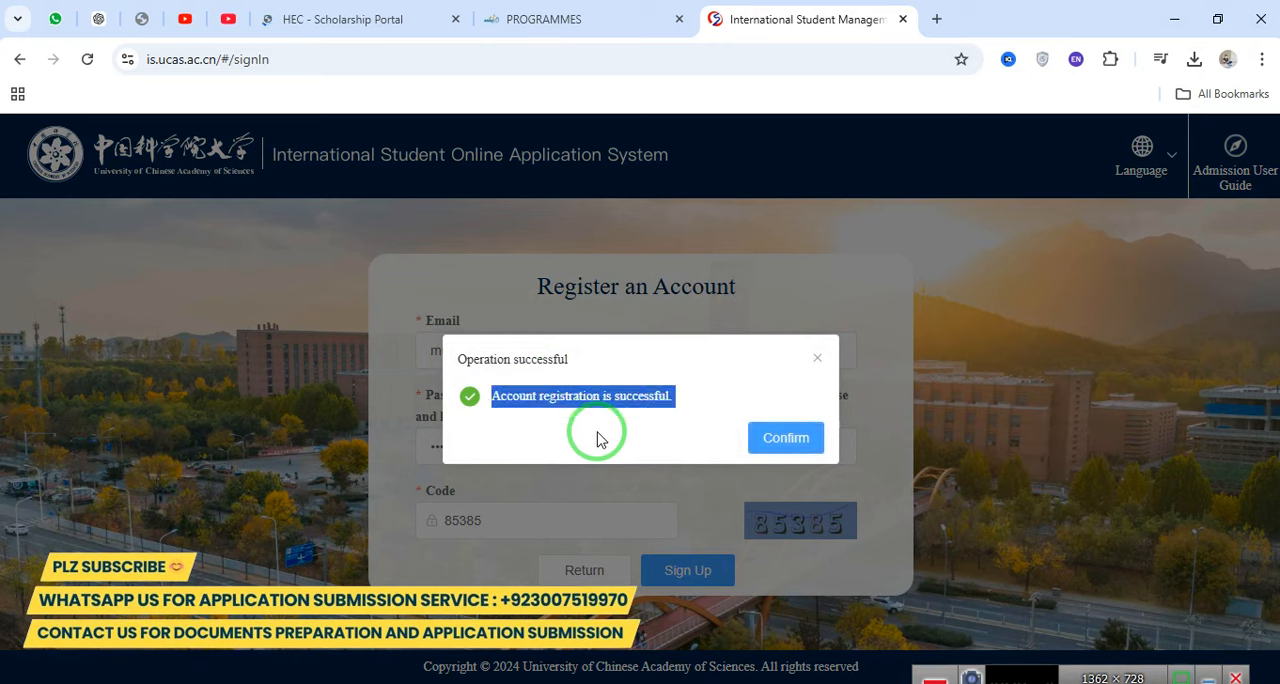
click(783, 436)
Enter the registered email address in the login form.
click(386, 306)
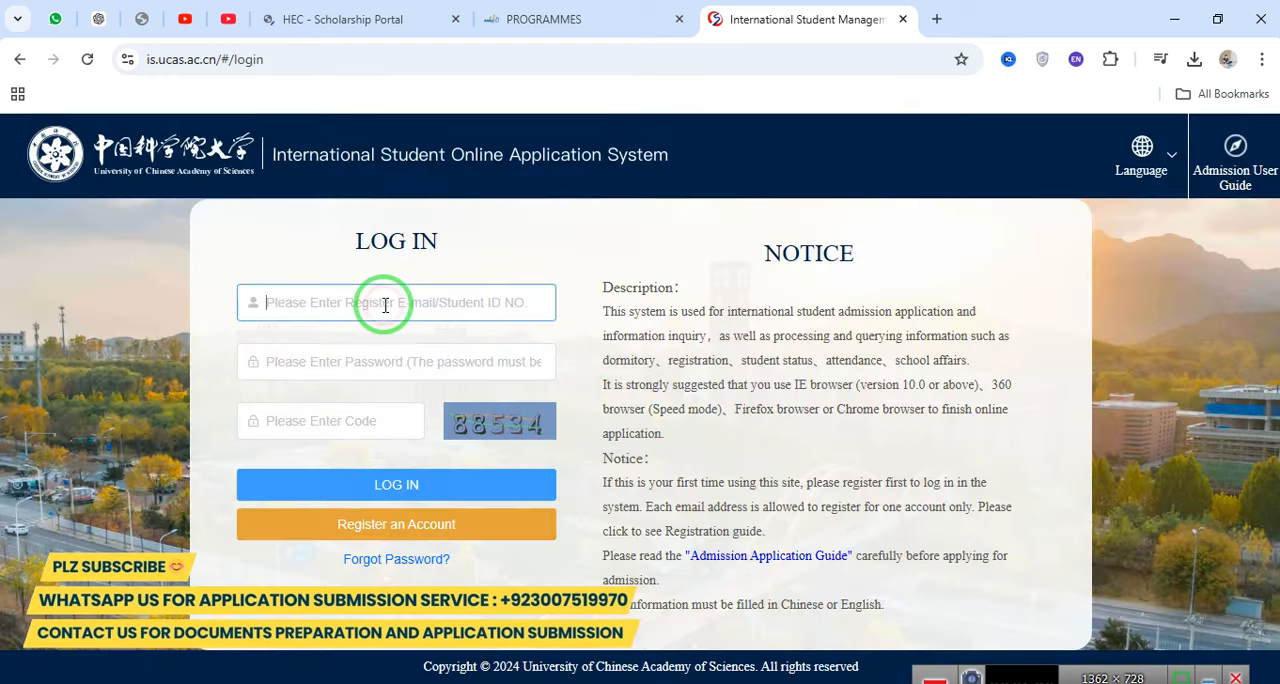
text(per)
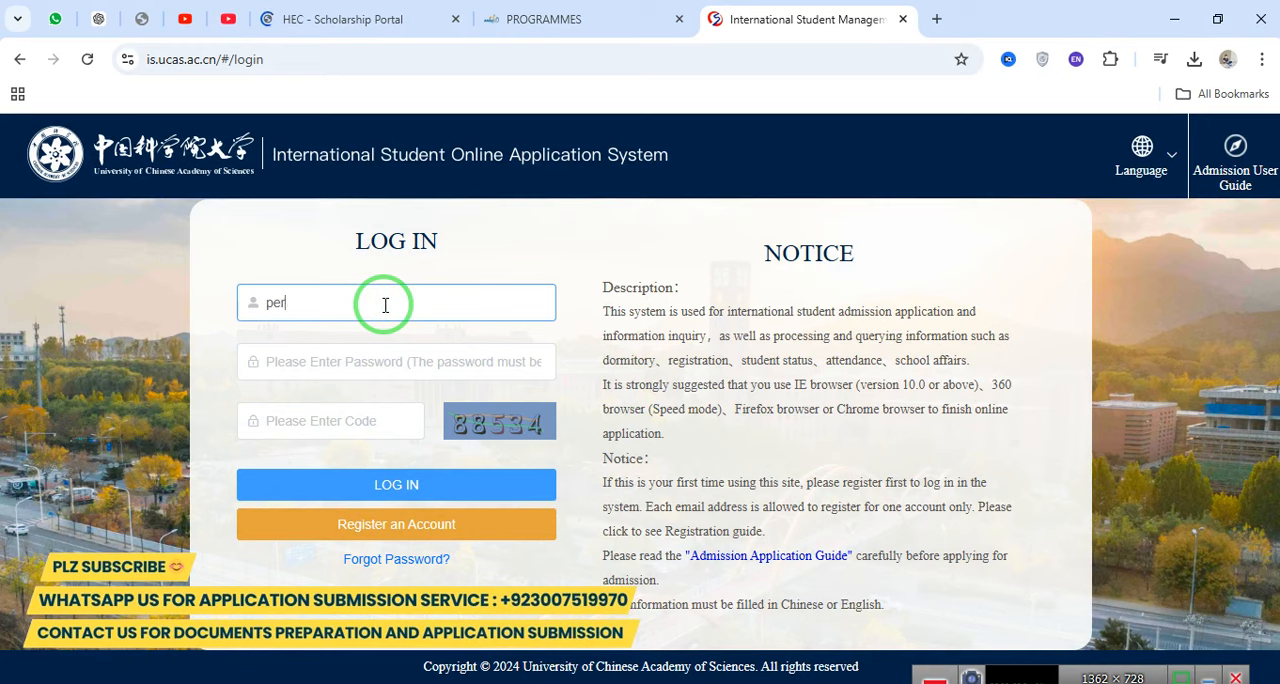
key(BackSpace)
key(BackSpace)
key(BackSpace)
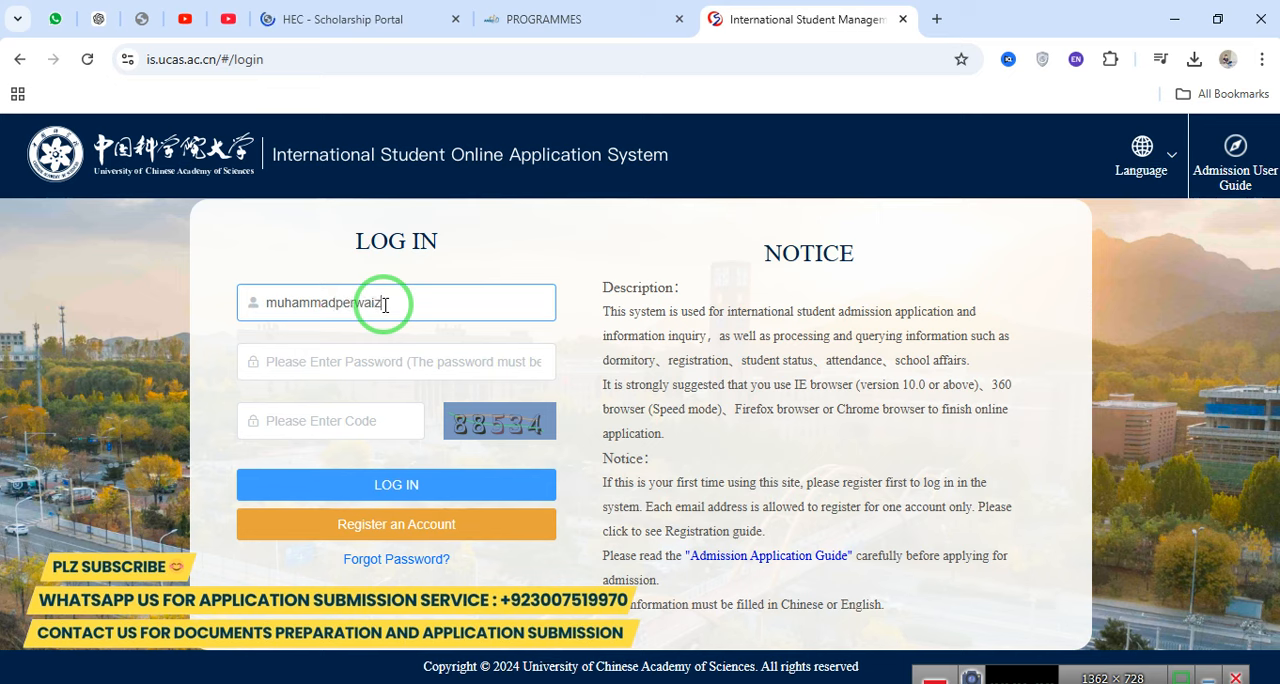
key(Tab)
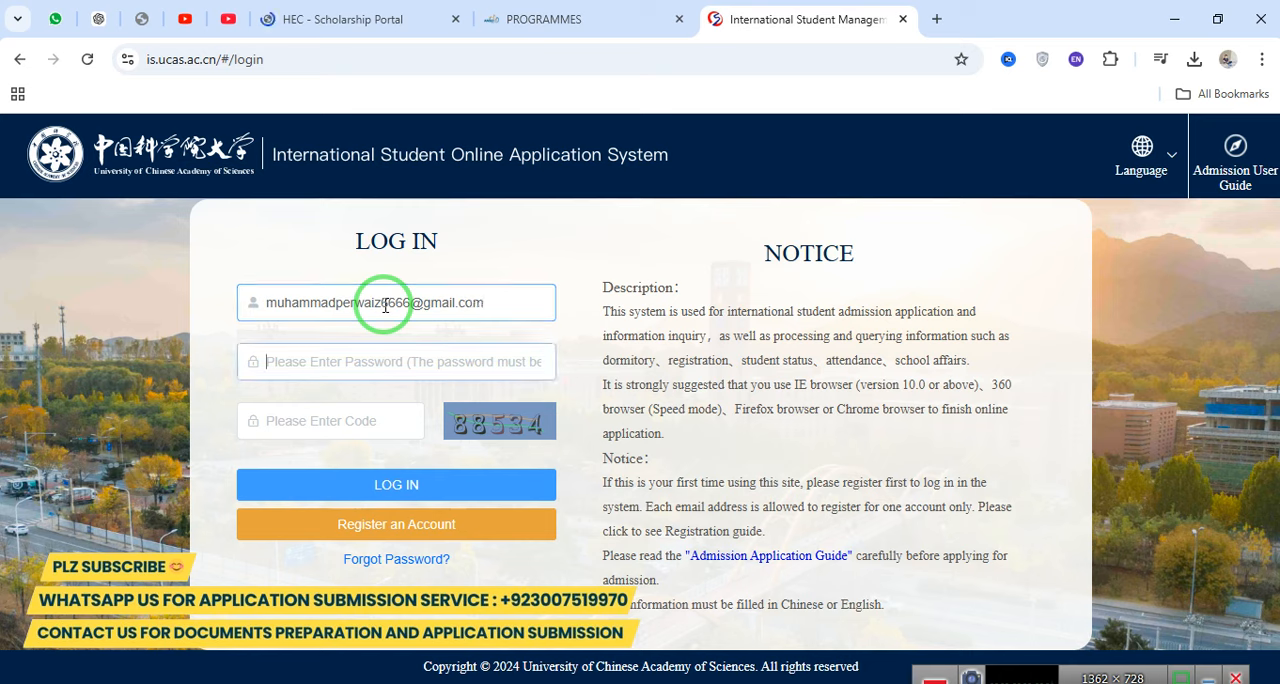
Enter the account password and the image verification code, and log in to the application system.
text(•)
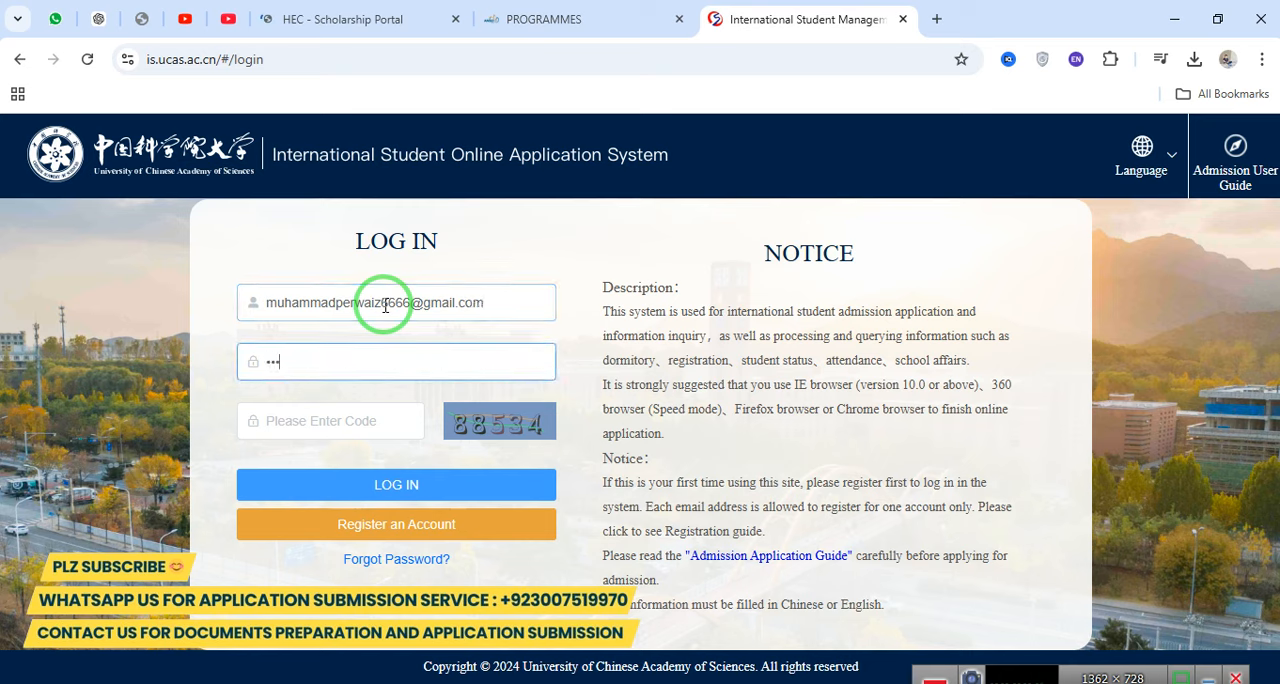
text(•••••••)
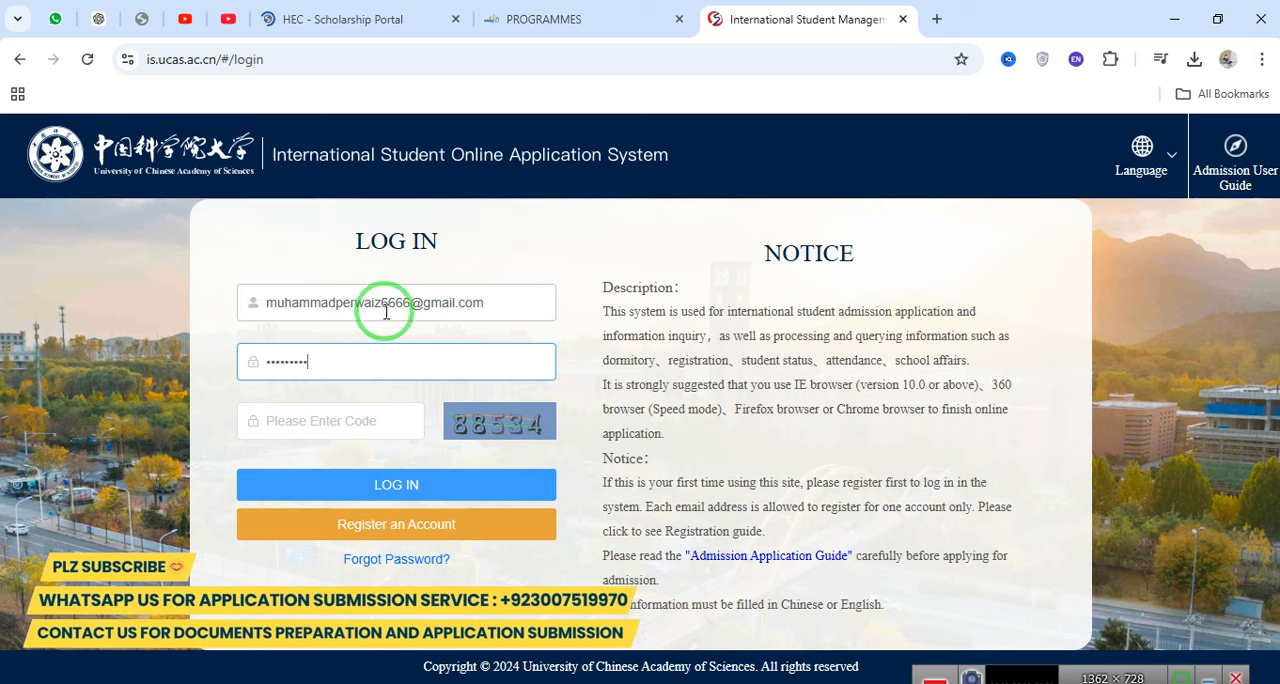
text(•)
click(342, 420)
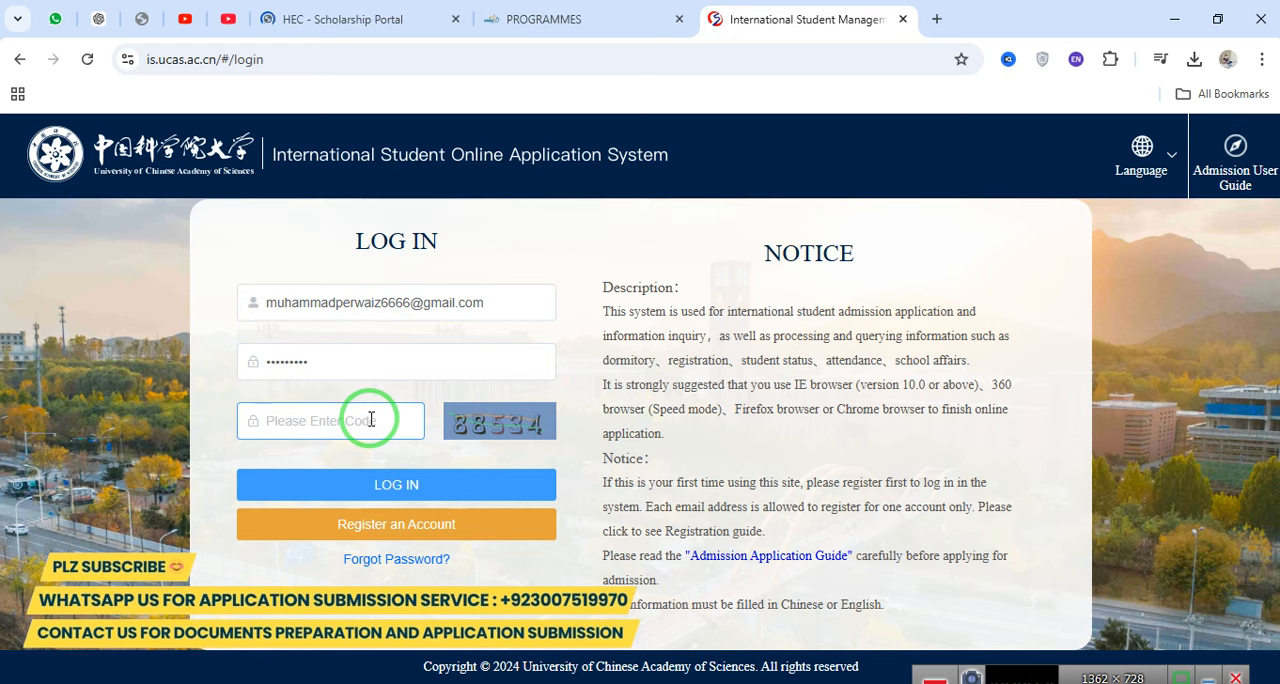
text(88)
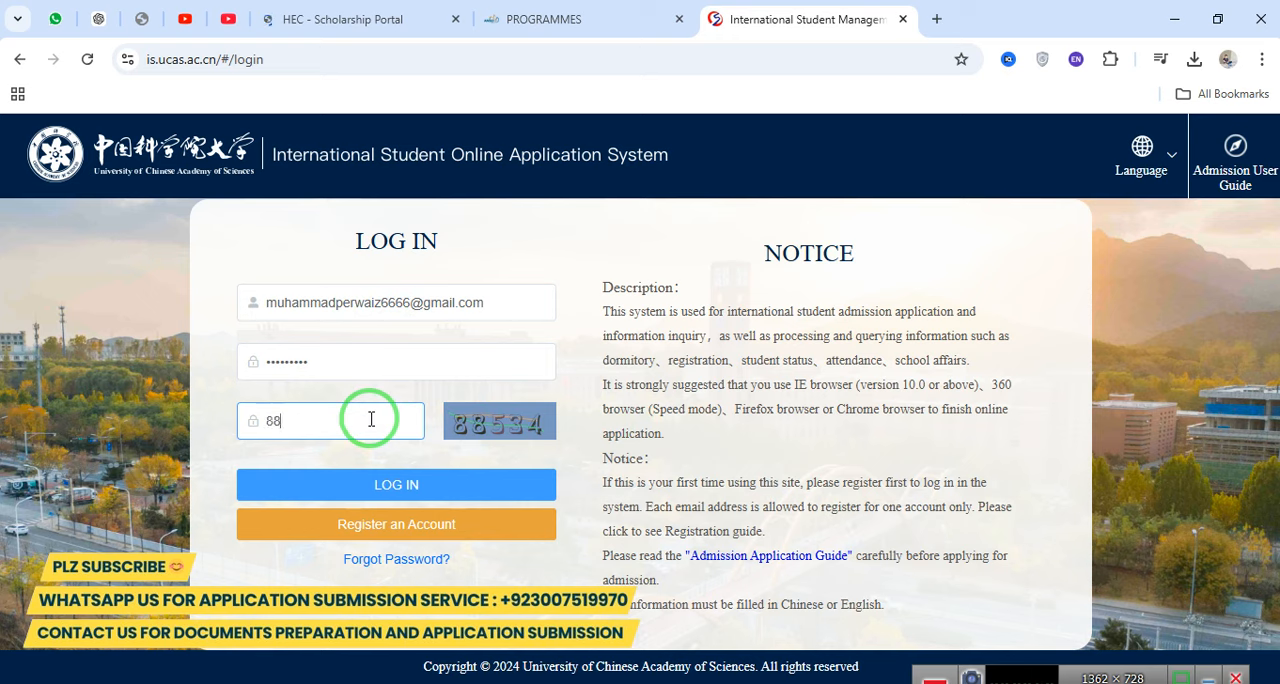
text(534)
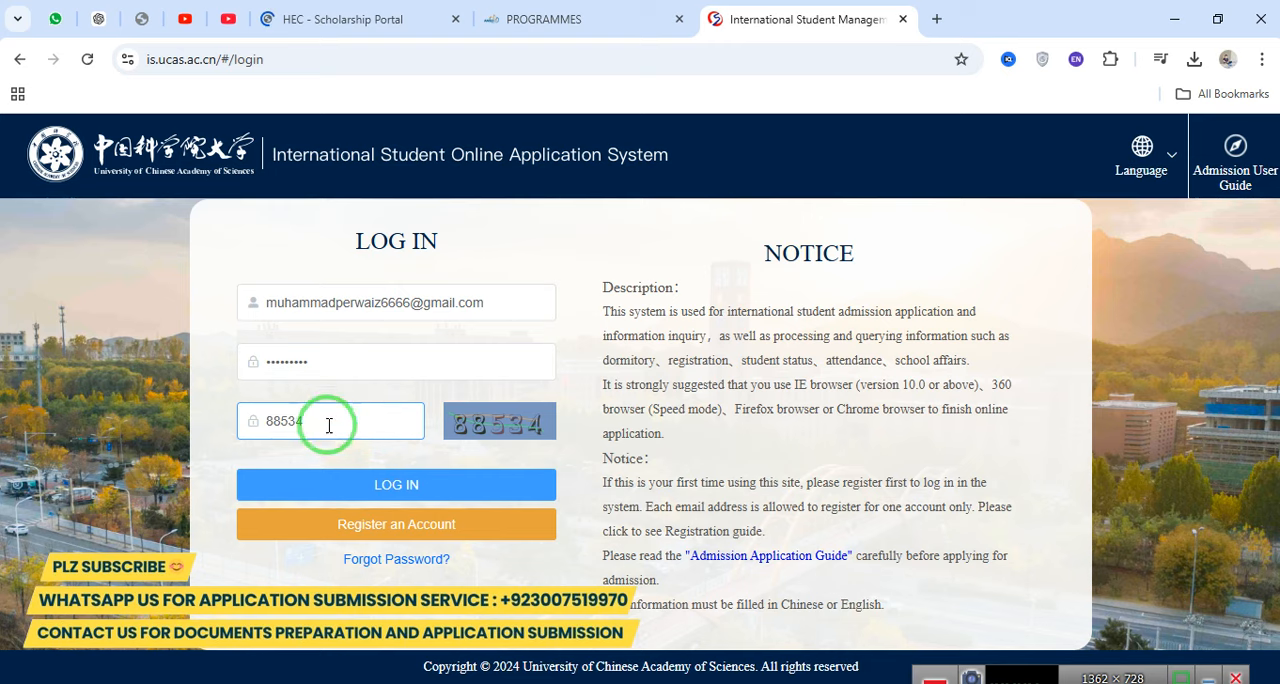
click(349, 487)
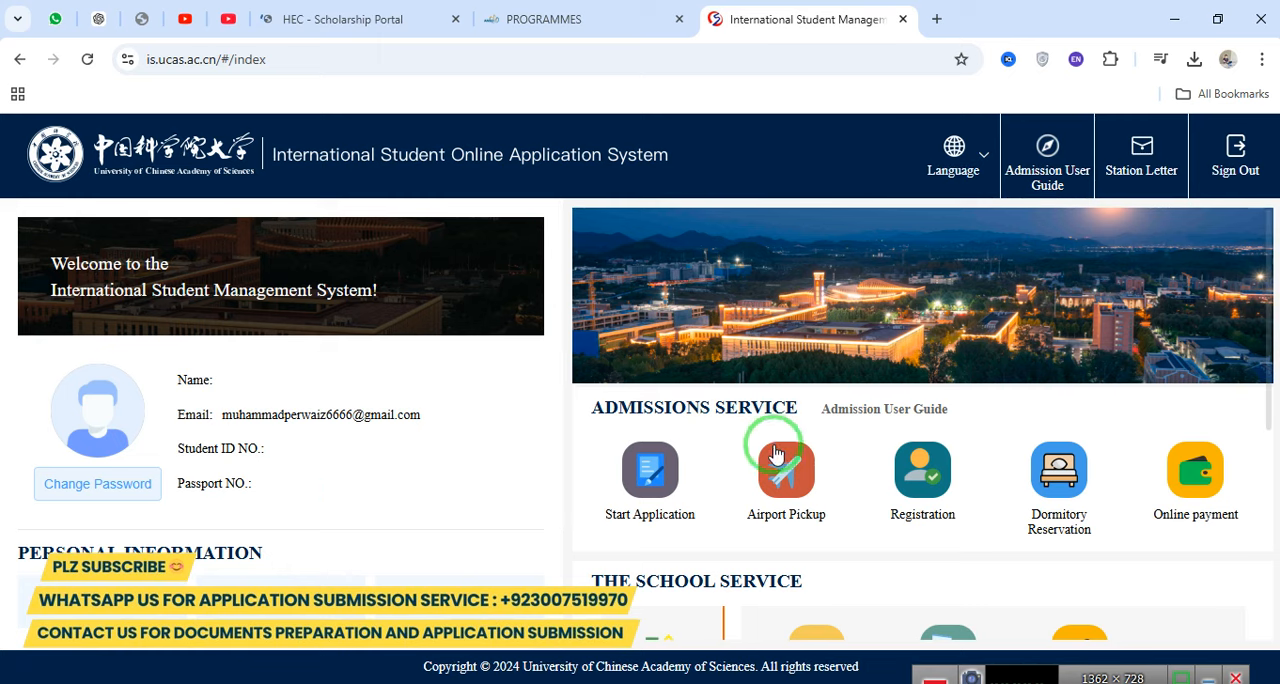
Start an admission application and choose Degree Programs Application / Visiting Students Programs Application.
drag(590, 406, 793, 400)
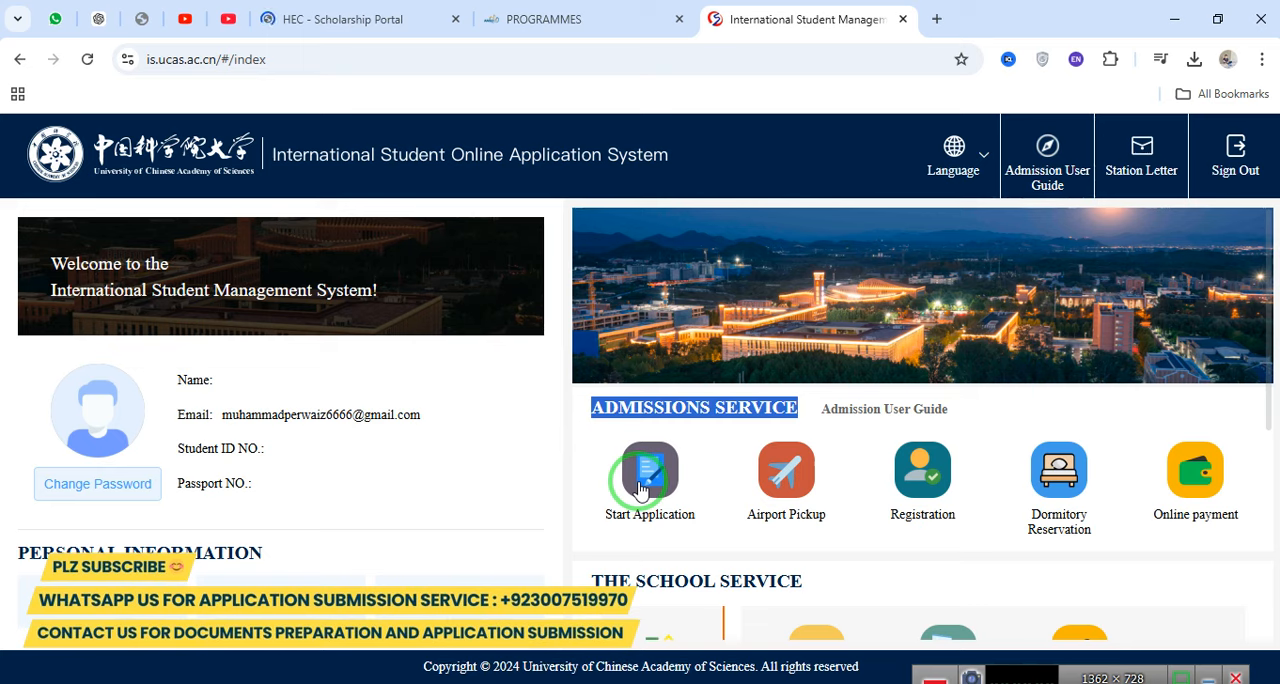
click(640, 488)
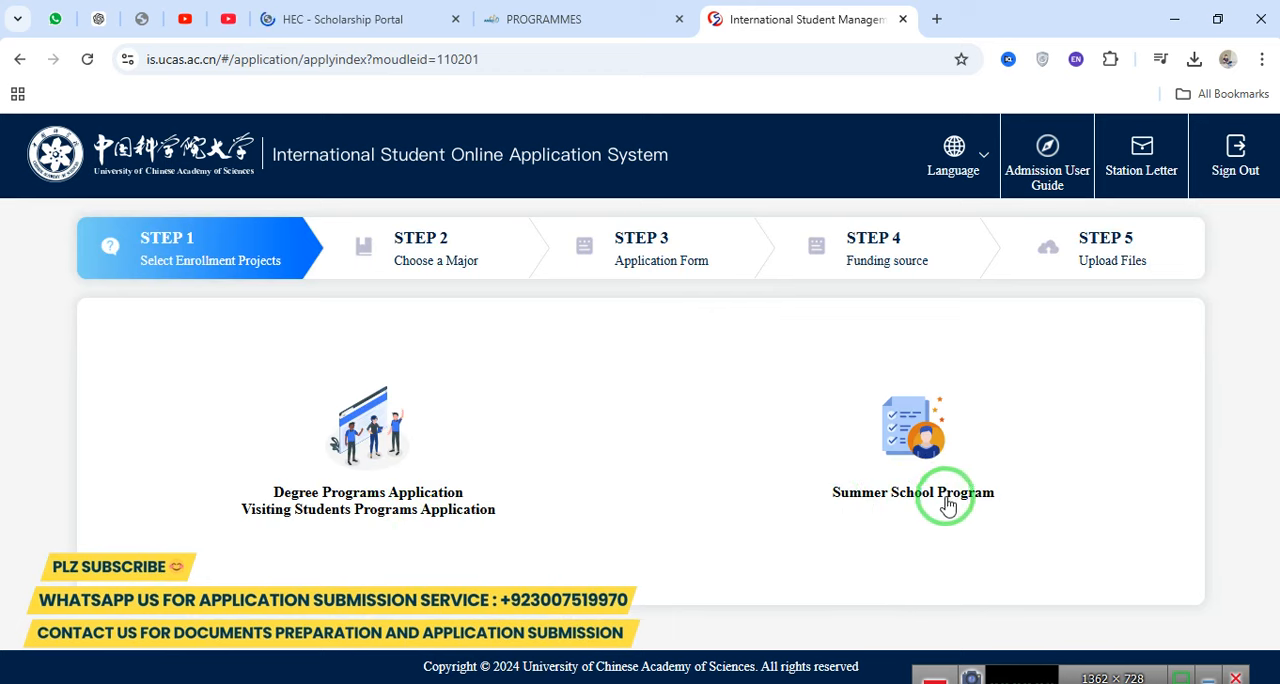
click(336, 476)
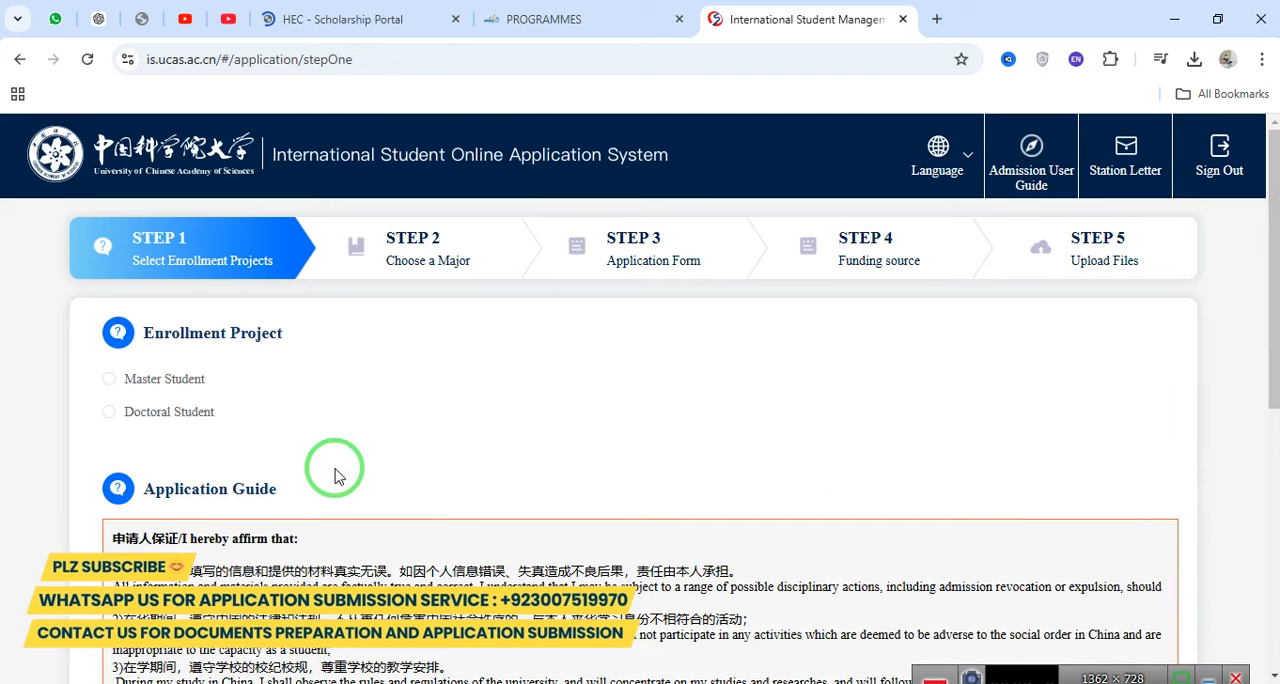
Select Master Student as the enrollment project.
triple_click(229, 335)
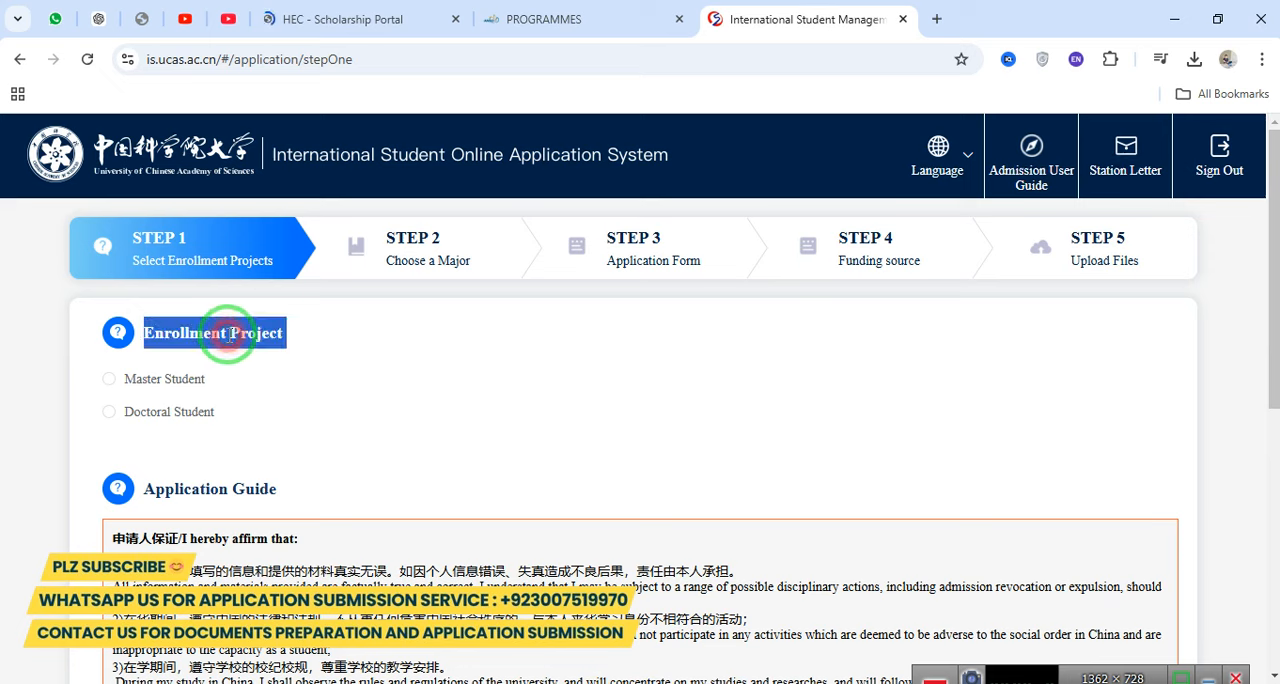
click(192, 381)
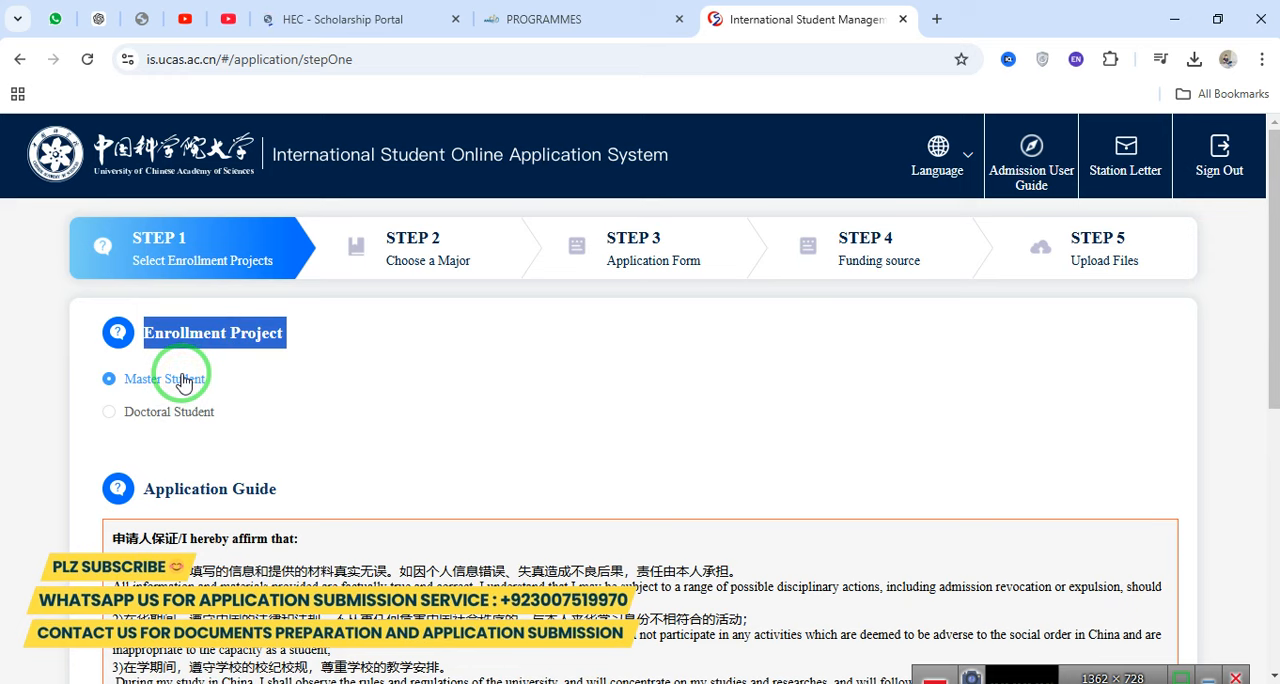
click(181, 413)
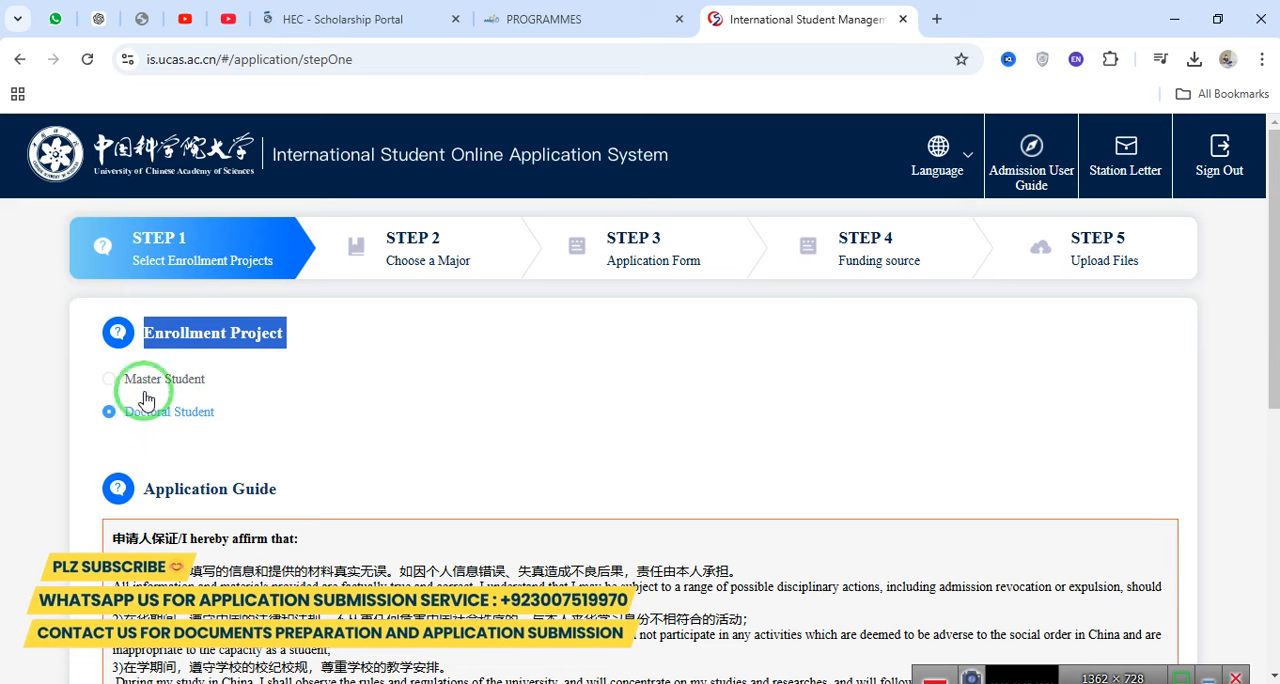
click(139, 382)
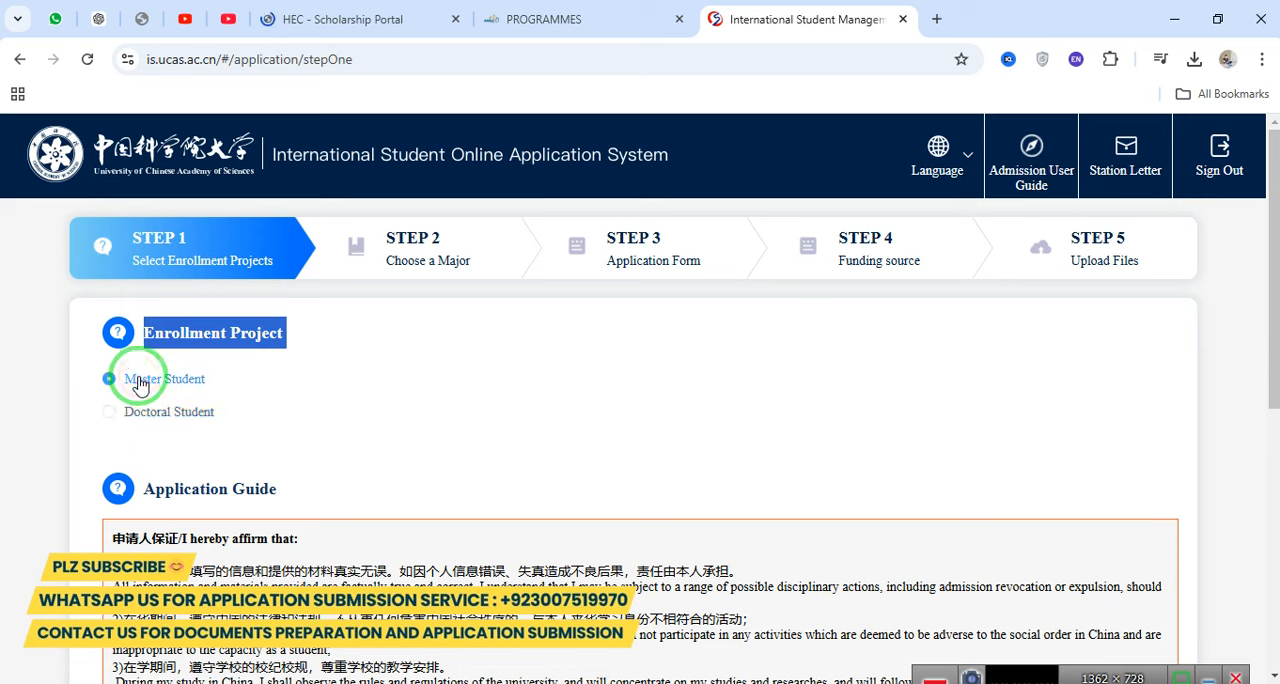
Accept all five Application Promise statements and proceed to choosing a major.
drag(1274, 300, 1274, 544)
triple_click(208, 318)
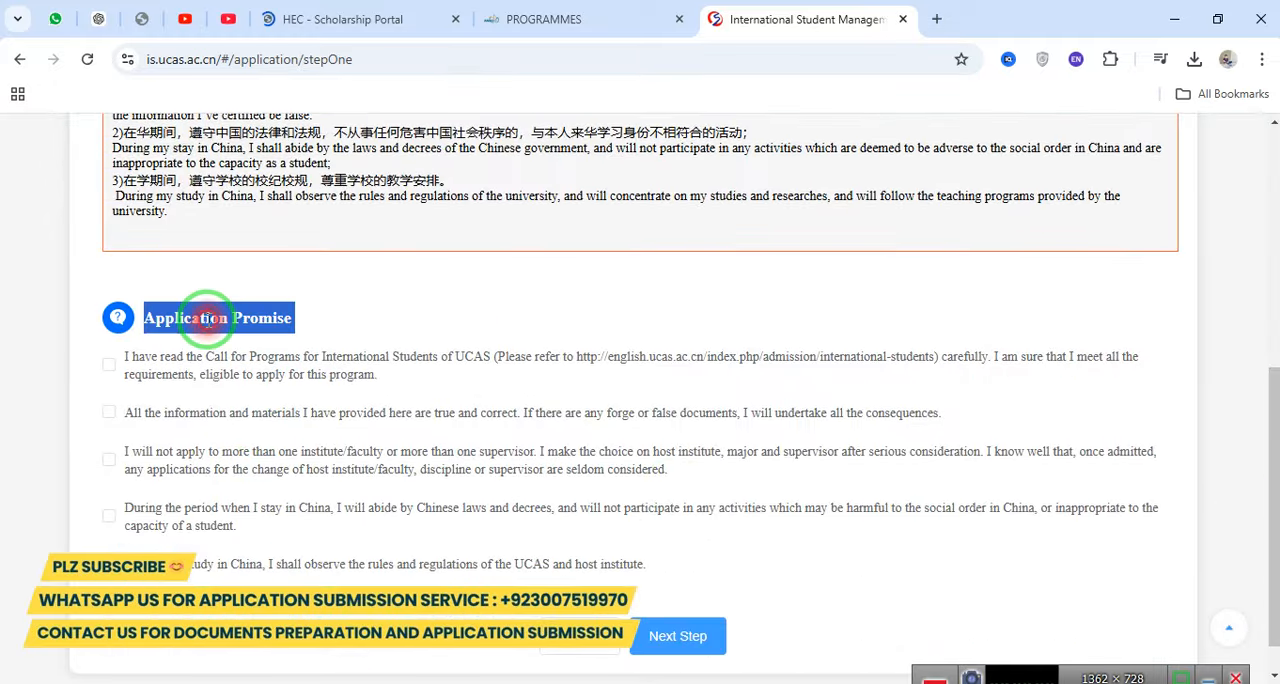
click(166, 360)
click(164, 412)
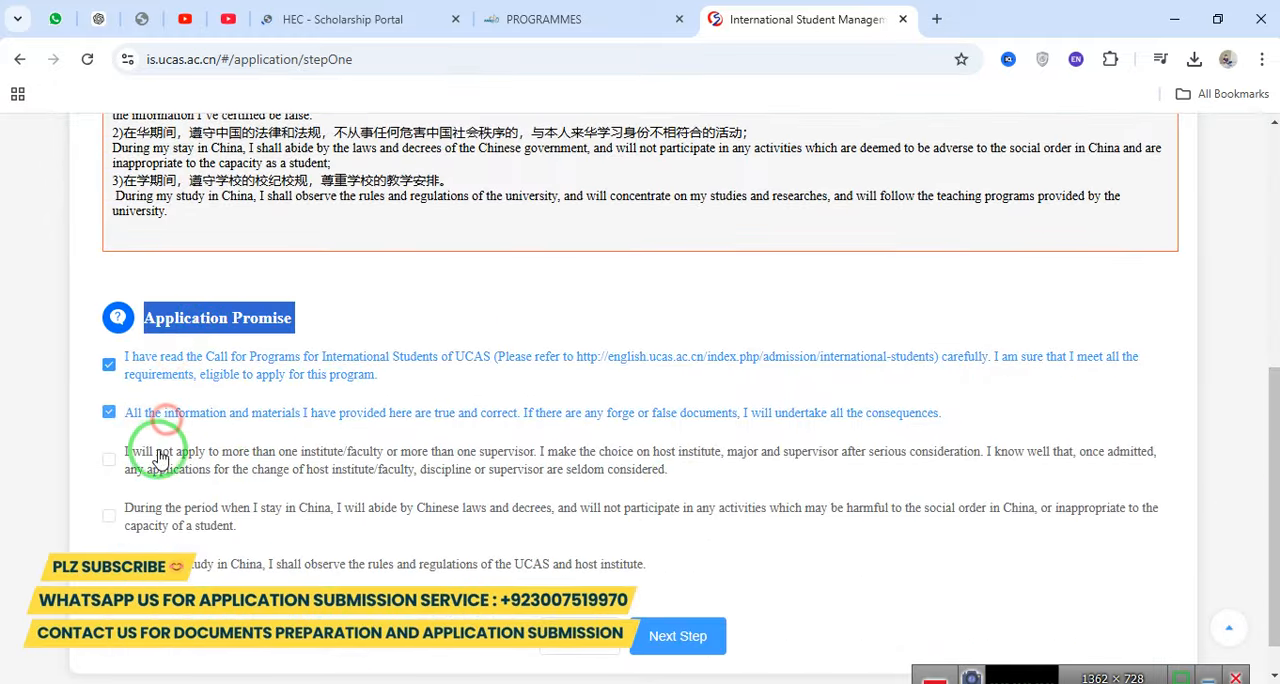
click(158, 451)
click(177, 514)
click(188, 557)
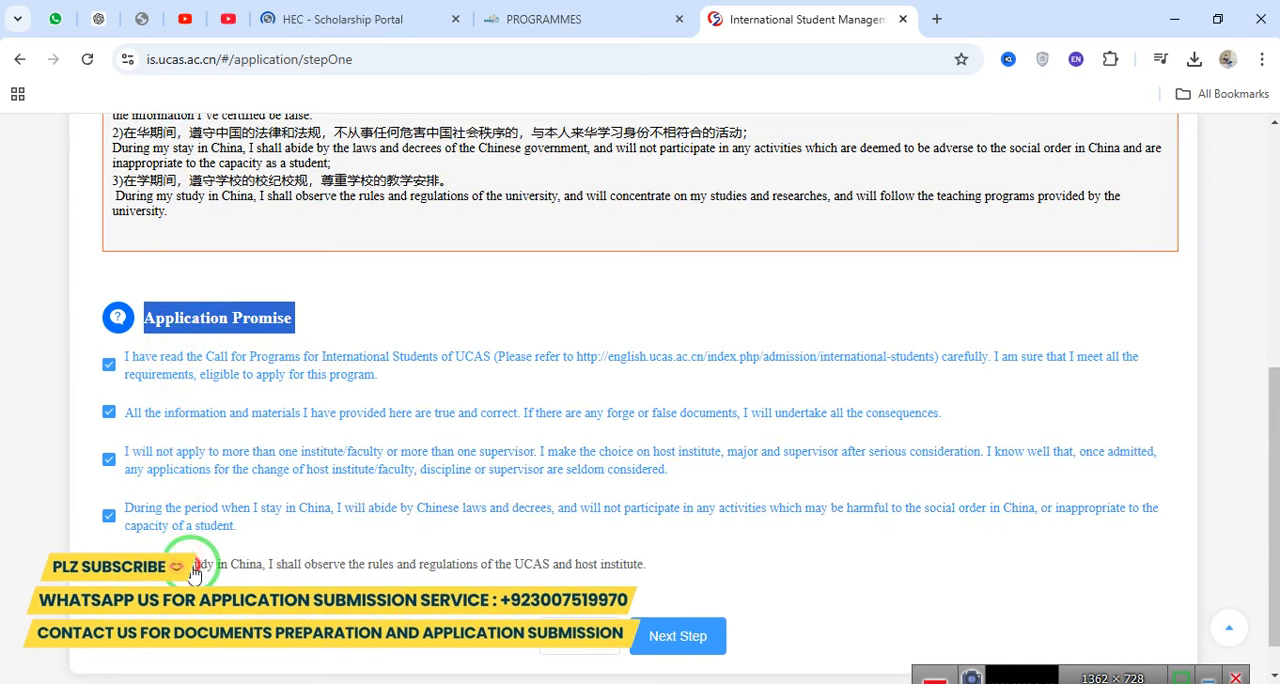
click(662, 642)
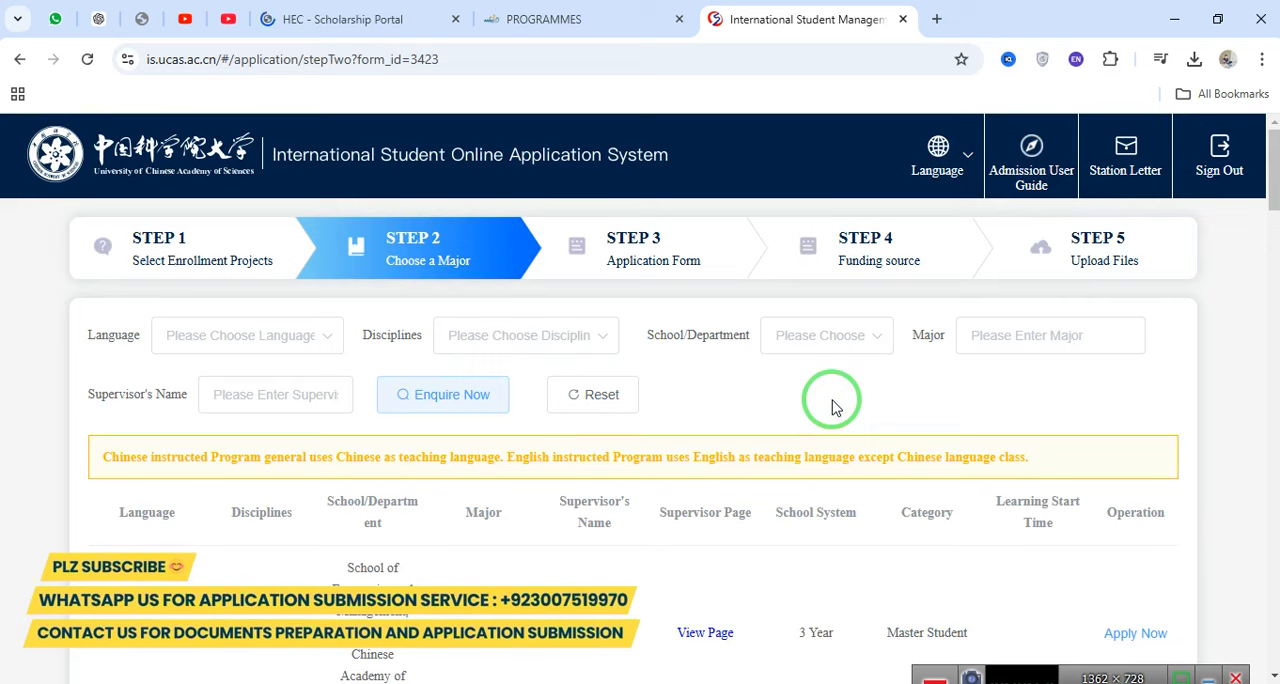
Set the language filter of the program list to Chinese.
scroll(835, 407, down, 10)
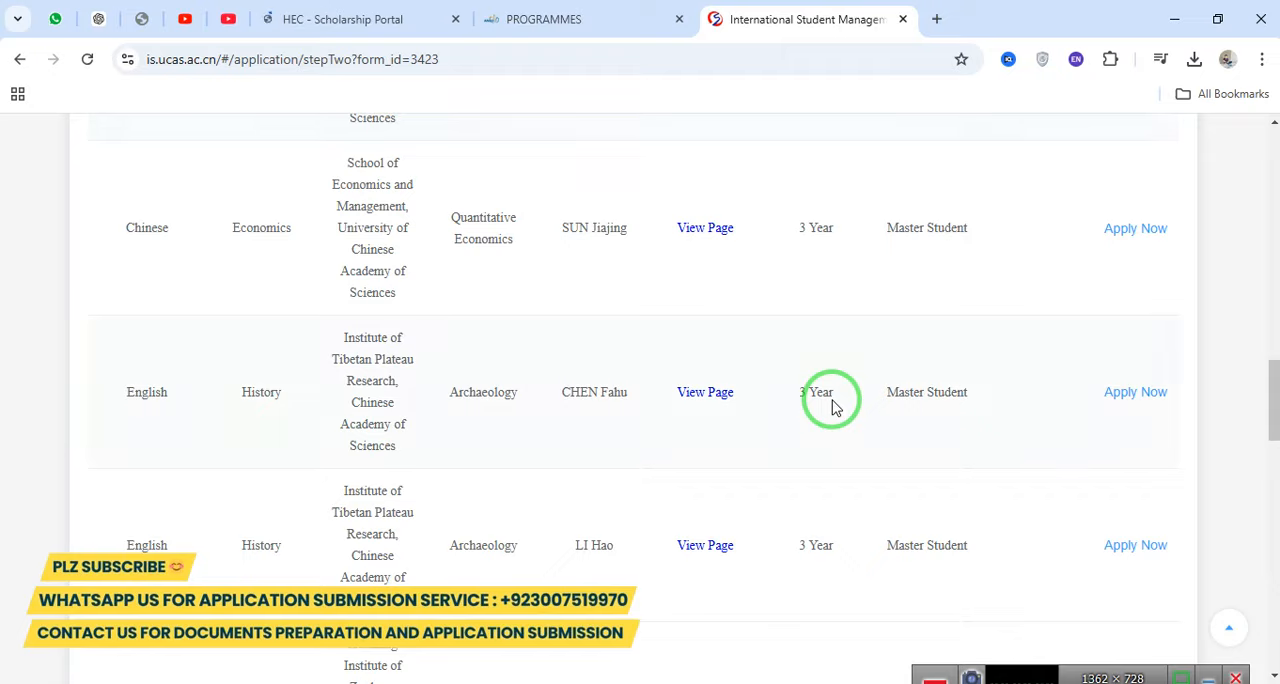
scroll(835, 407, down, 10)
scroll(835, 407, up, 20)
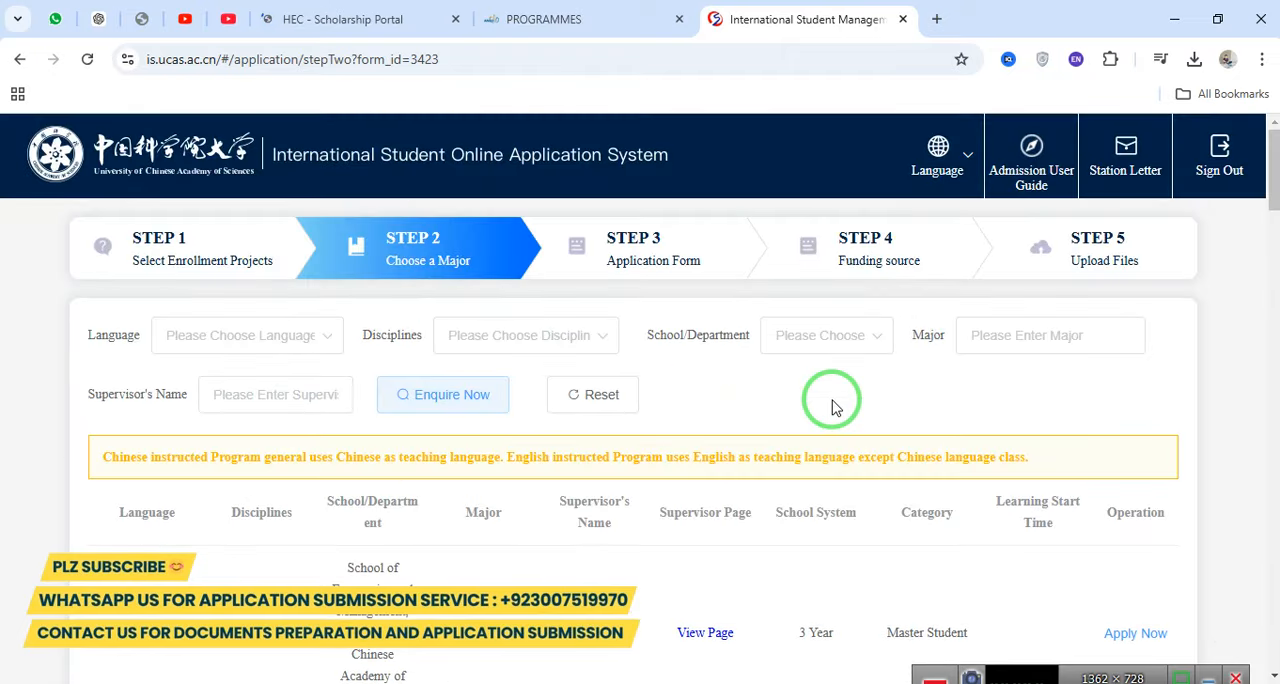
click(300, 336)
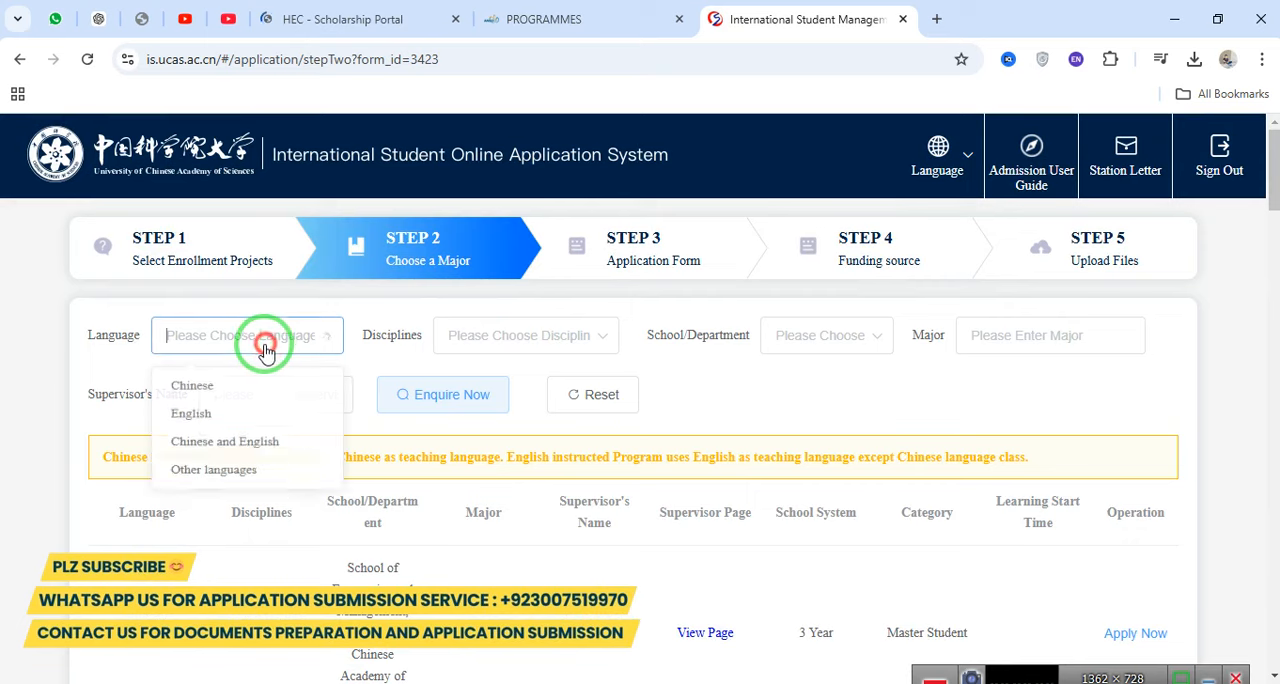
click(192, 388)
Set the discipline filter of the program list to Natural science.
click(530, 342)
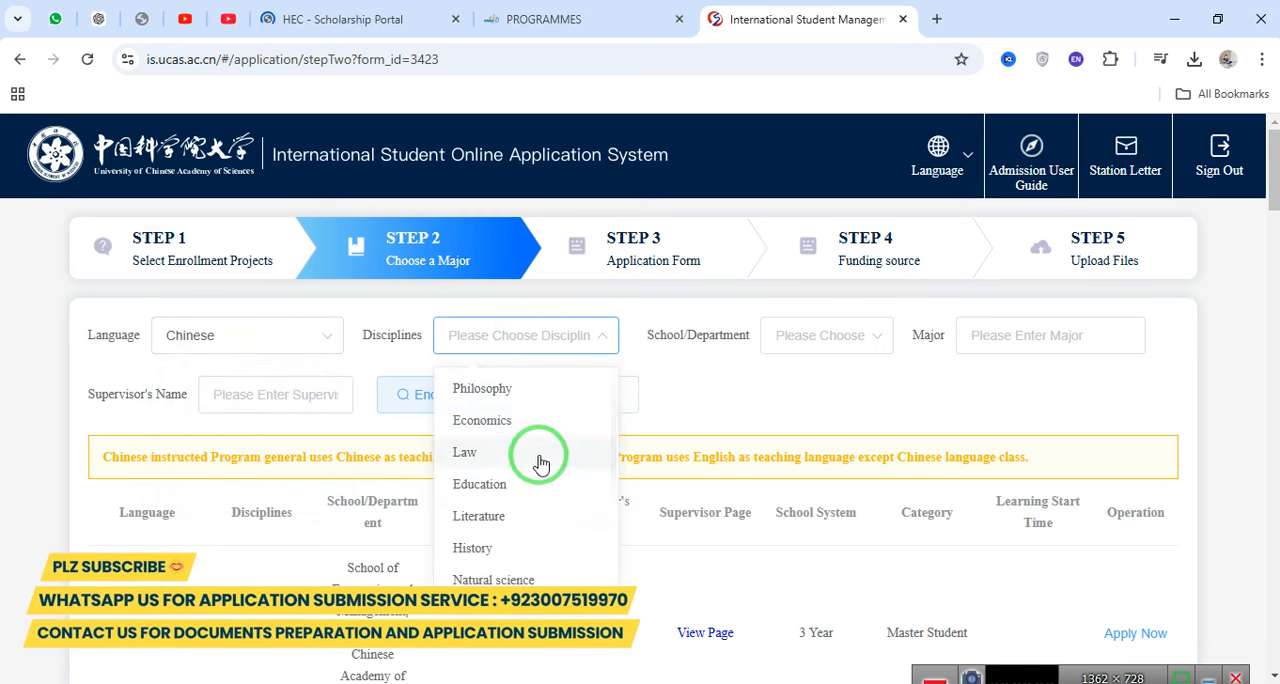
scroll(517, 529, down, 2)
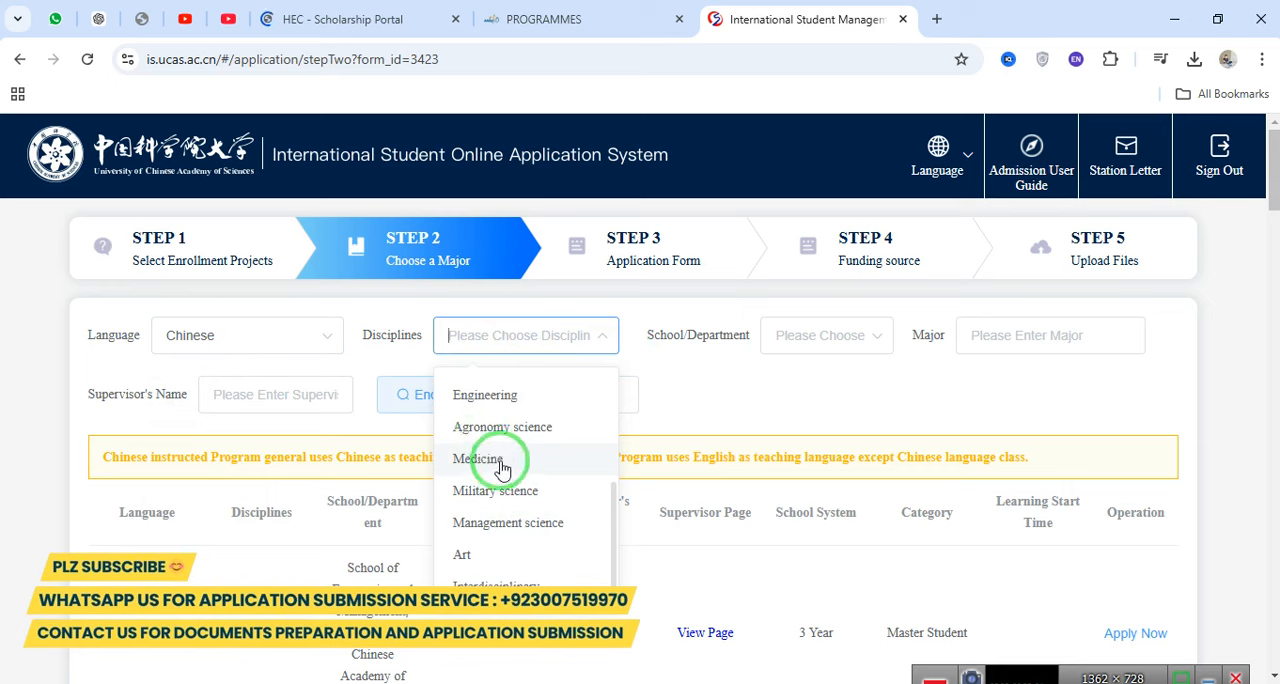
scroll(516, 470, up, 2)
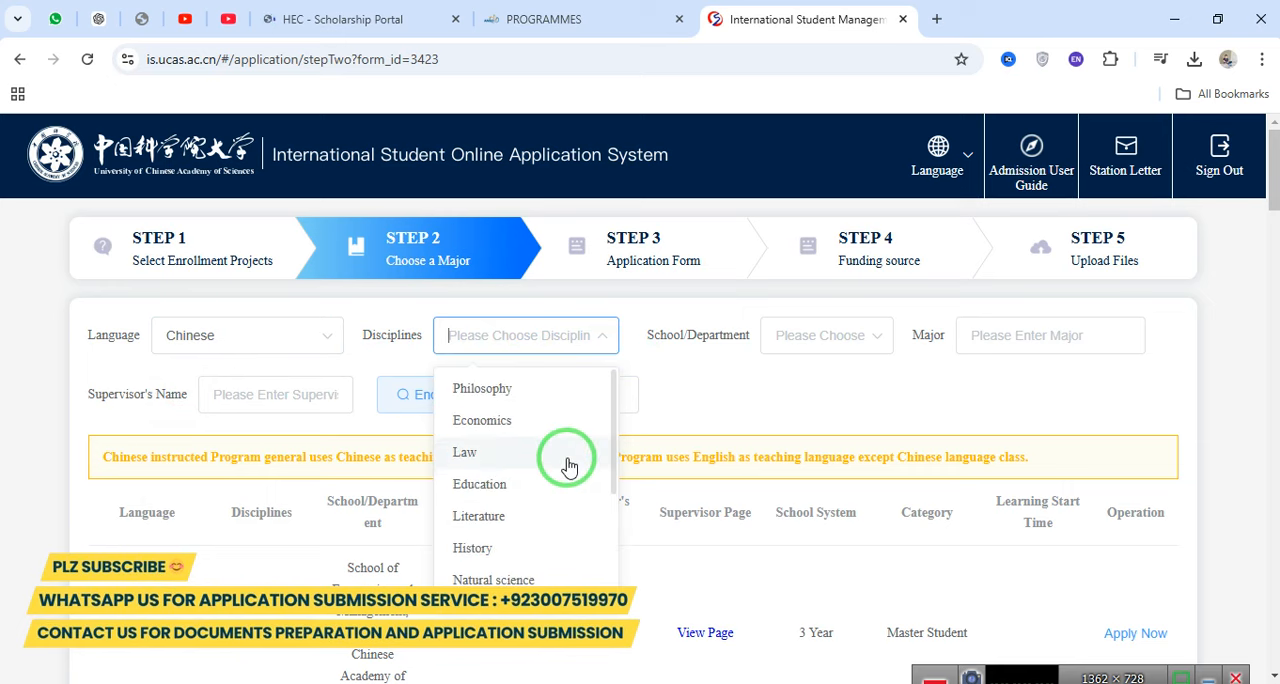
drag(612, 393, 597, 450)
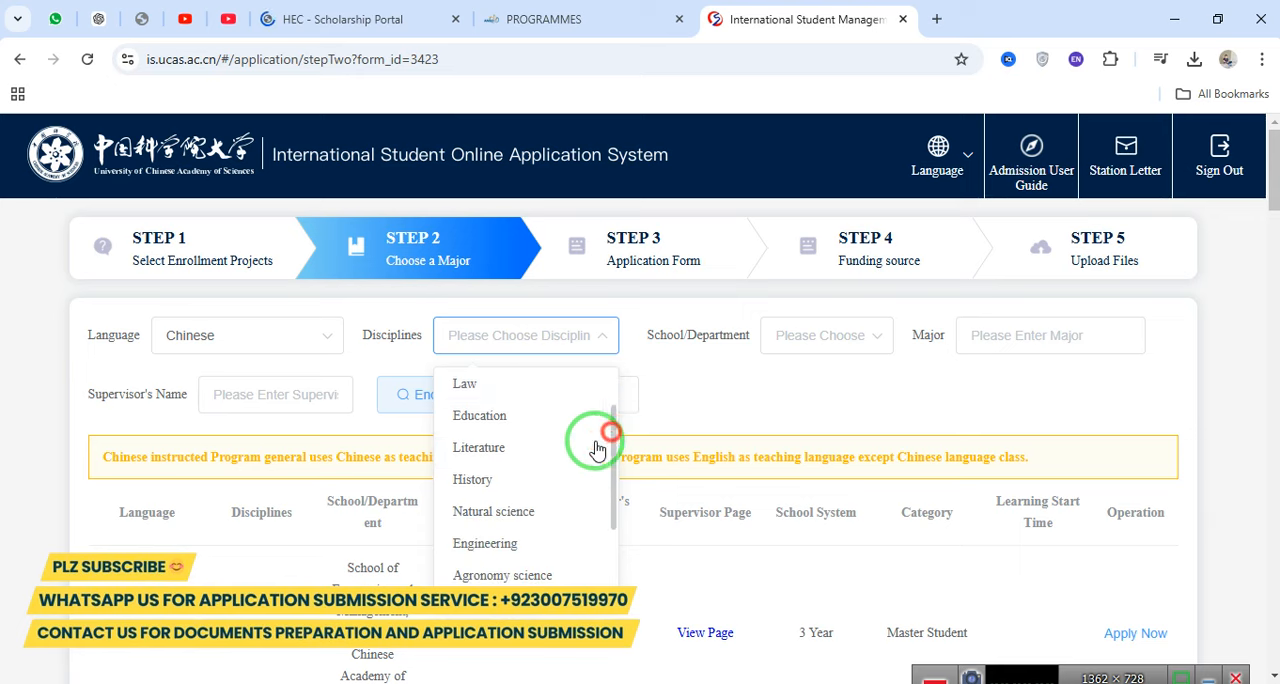
click(530, 507)
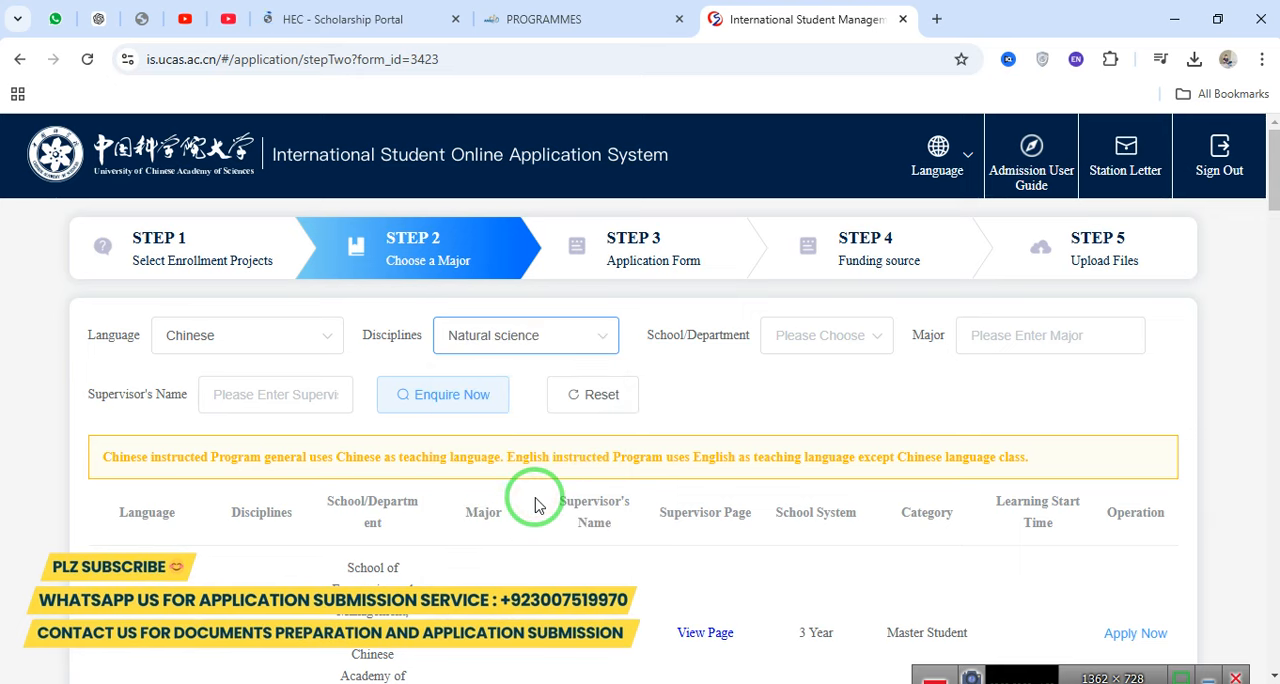
Query the programs with the chosen filters and review the Chinese-taught Natural science results.
drag(678, 345, 719, 335)
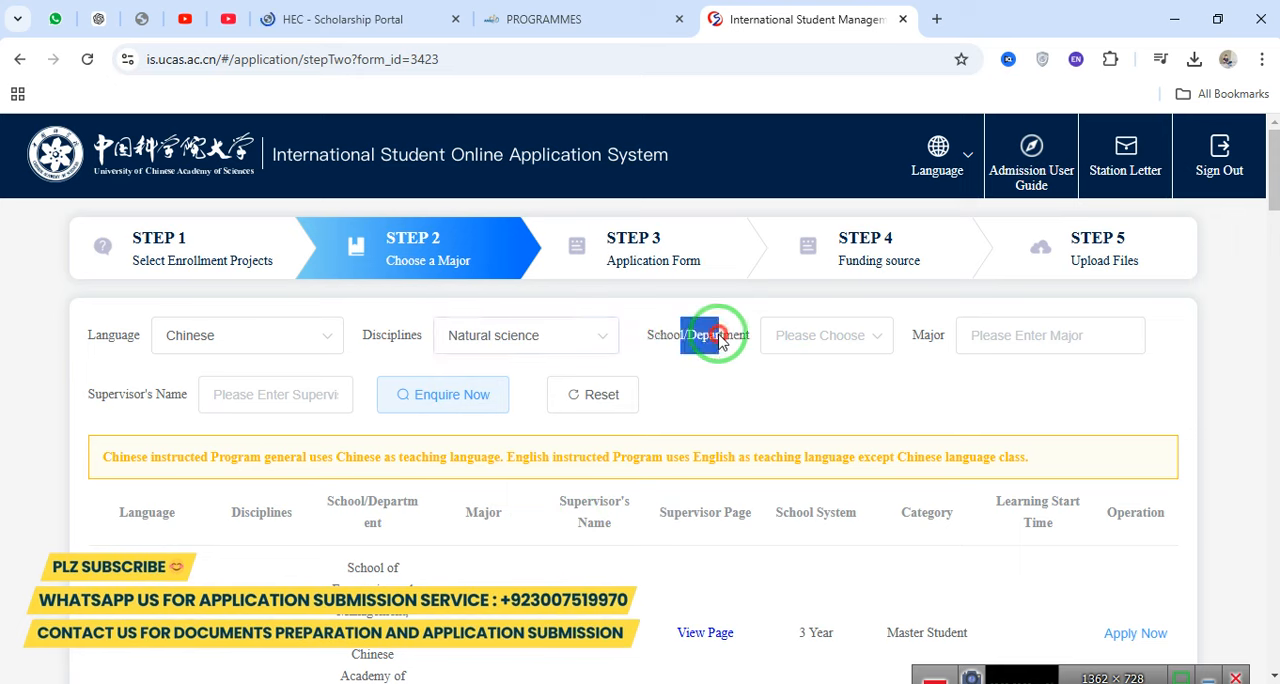
click(919, 341)
drag(67, 418, 146, 400)
click(452, 394)
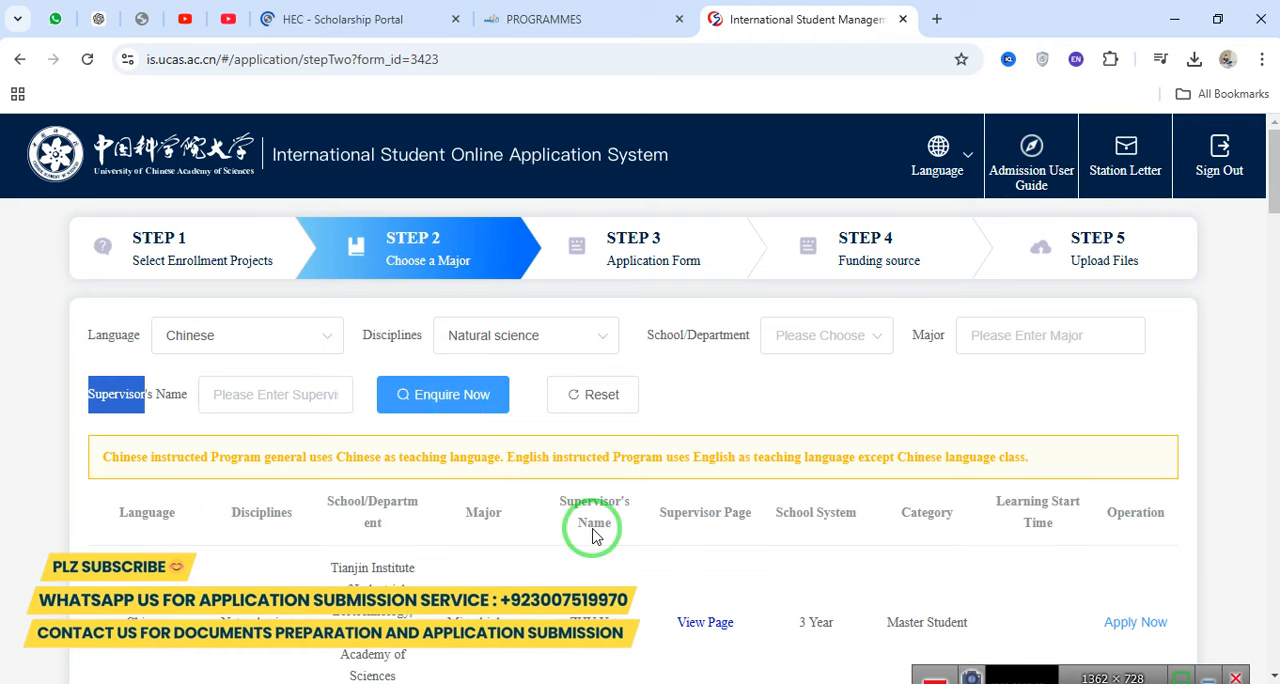
scroll(600, 535, down, 4)
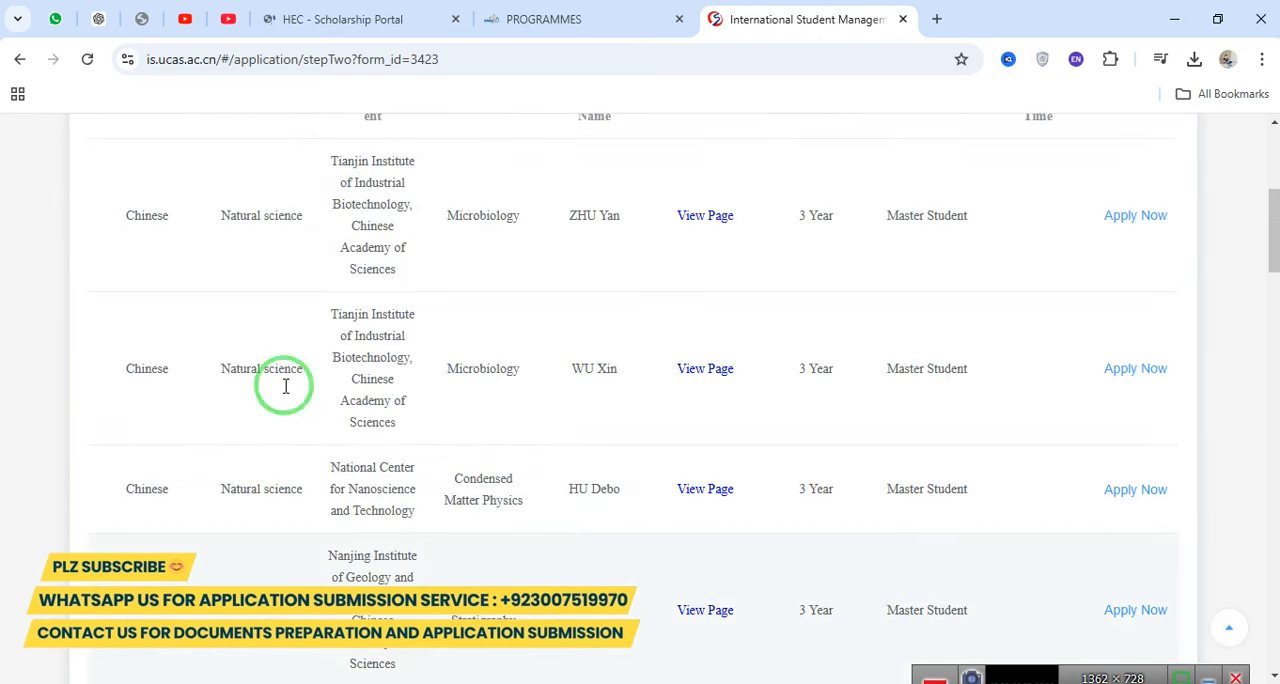
scroll(407, 420, up, 4)
scroll(166, 366, down, 12)
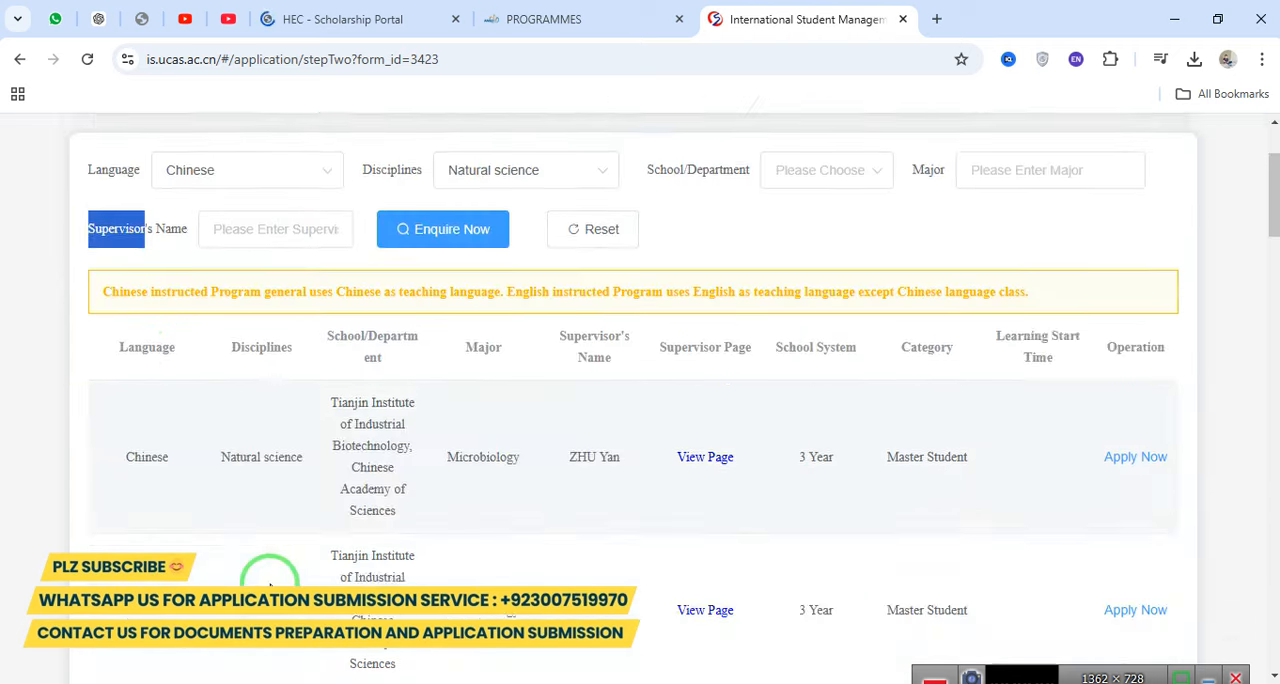
scroll(163, 465, down, 14)
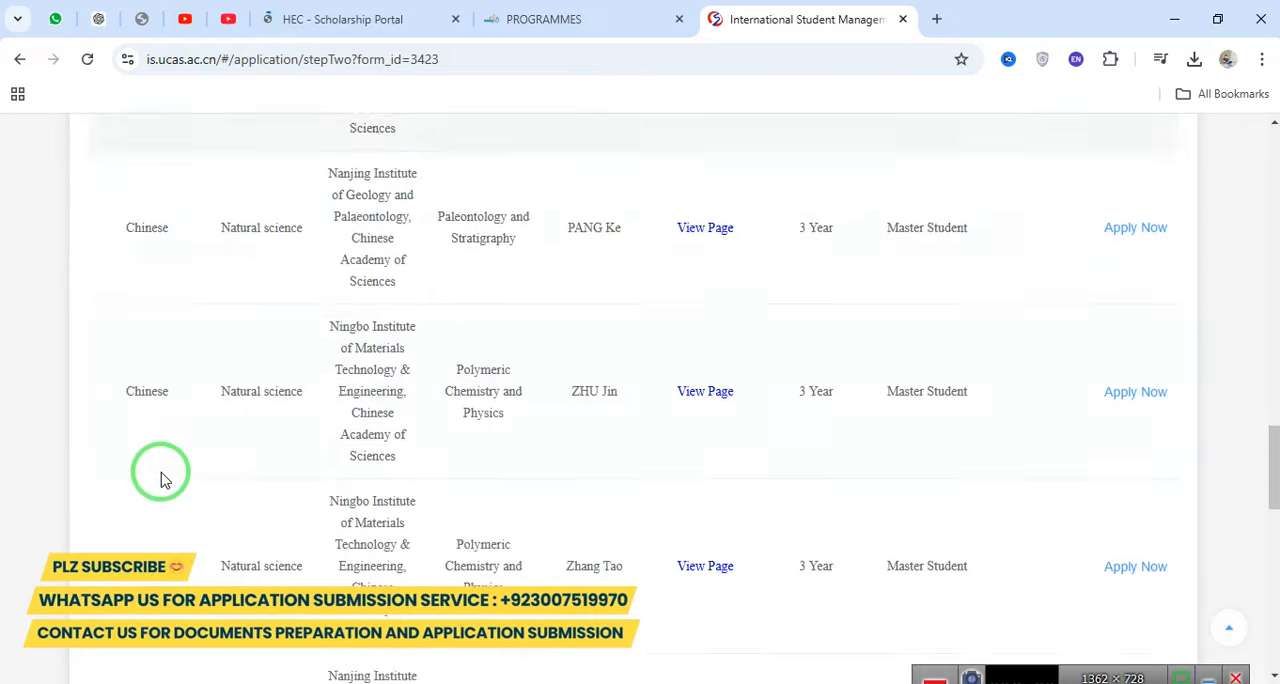
click(183, 517)
scroll(273, 456, up, 4)
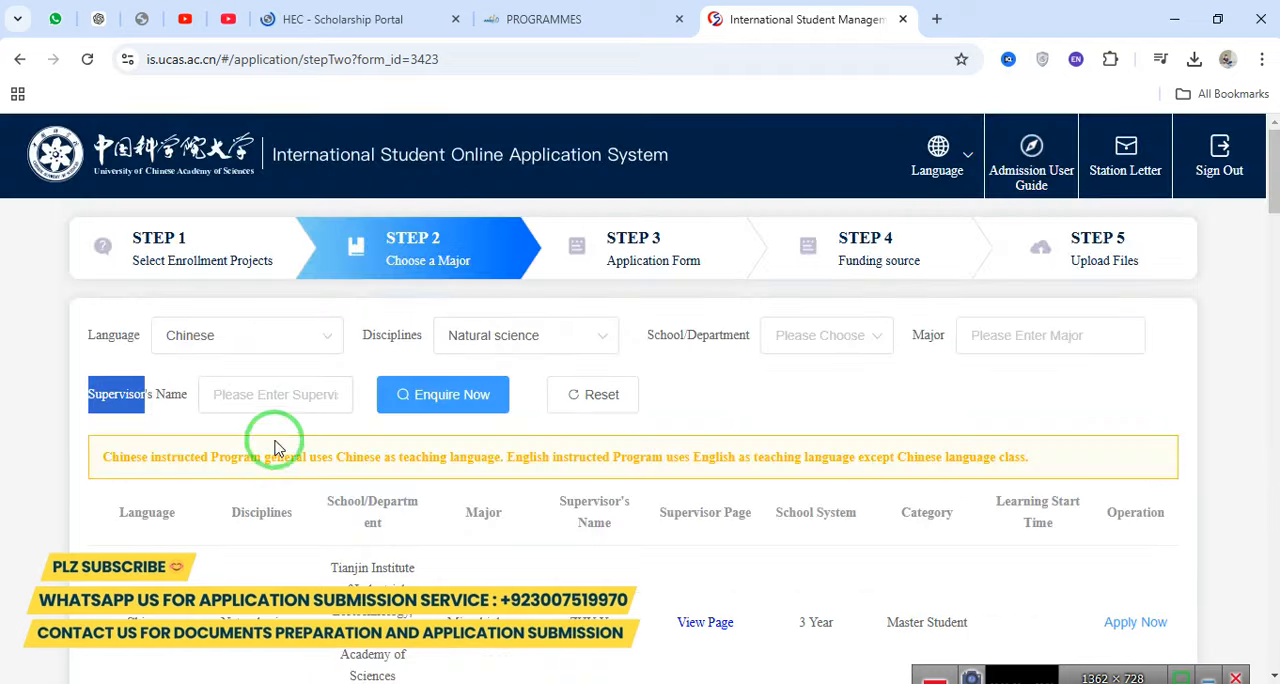
Set the language filter to English and query the Natural science programs again.
click(196, 335)
click(205, 422)
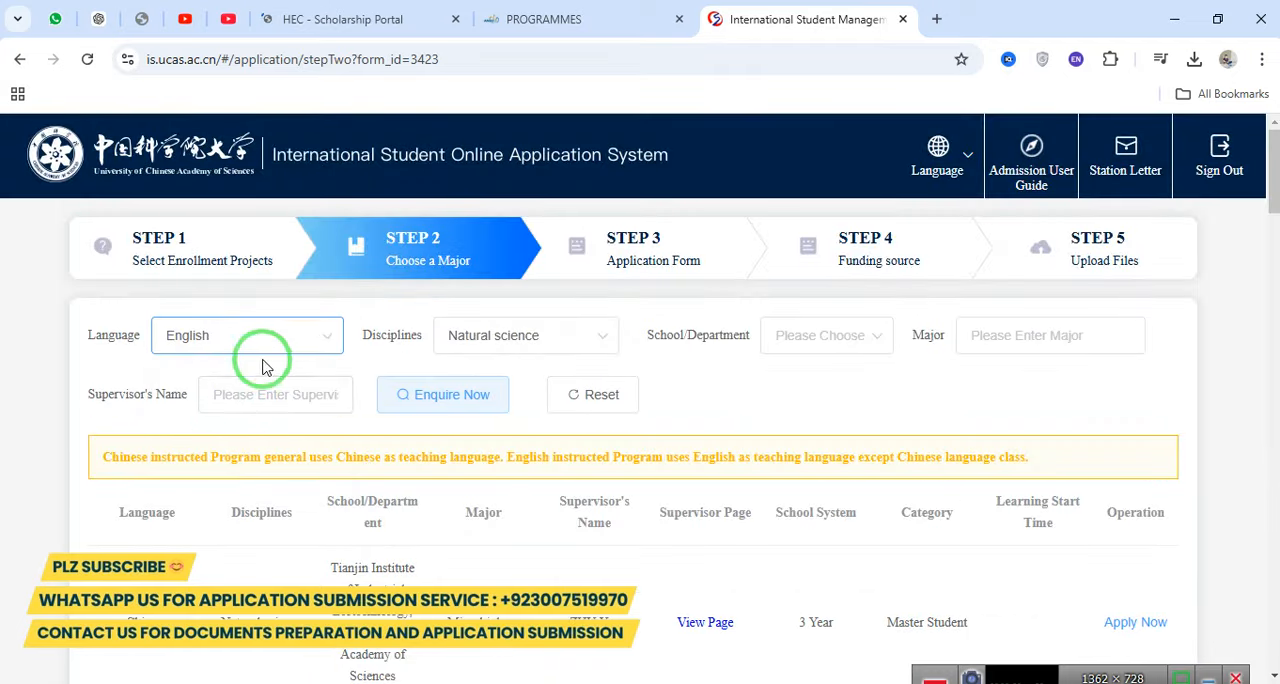
click(443, 393)
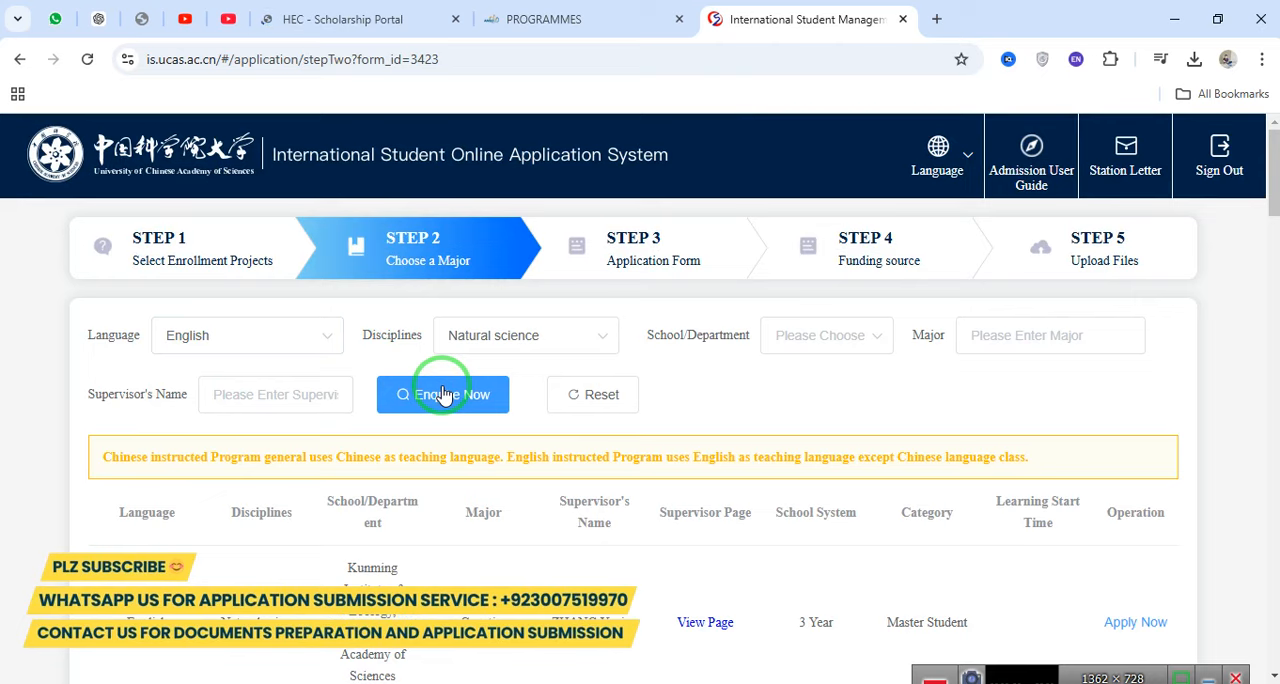
scroll(134, 423, down, 4)
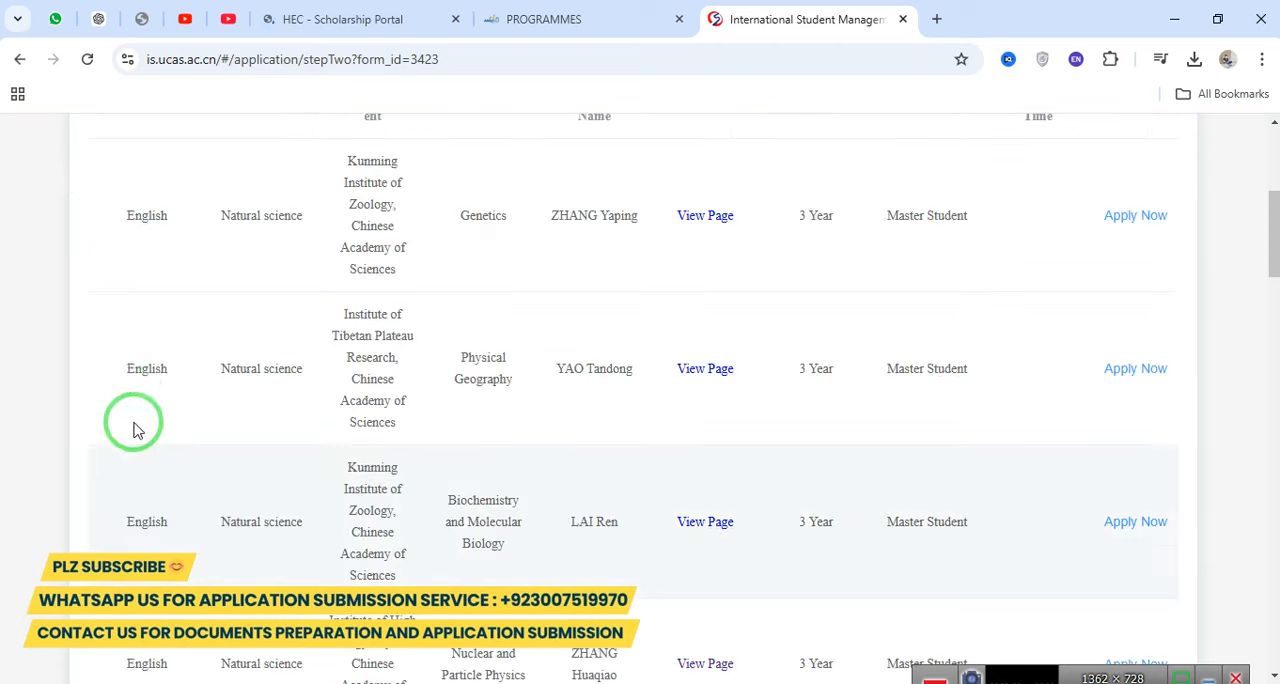
double_click(133, 368)
scroll(133, 368, up, 4)
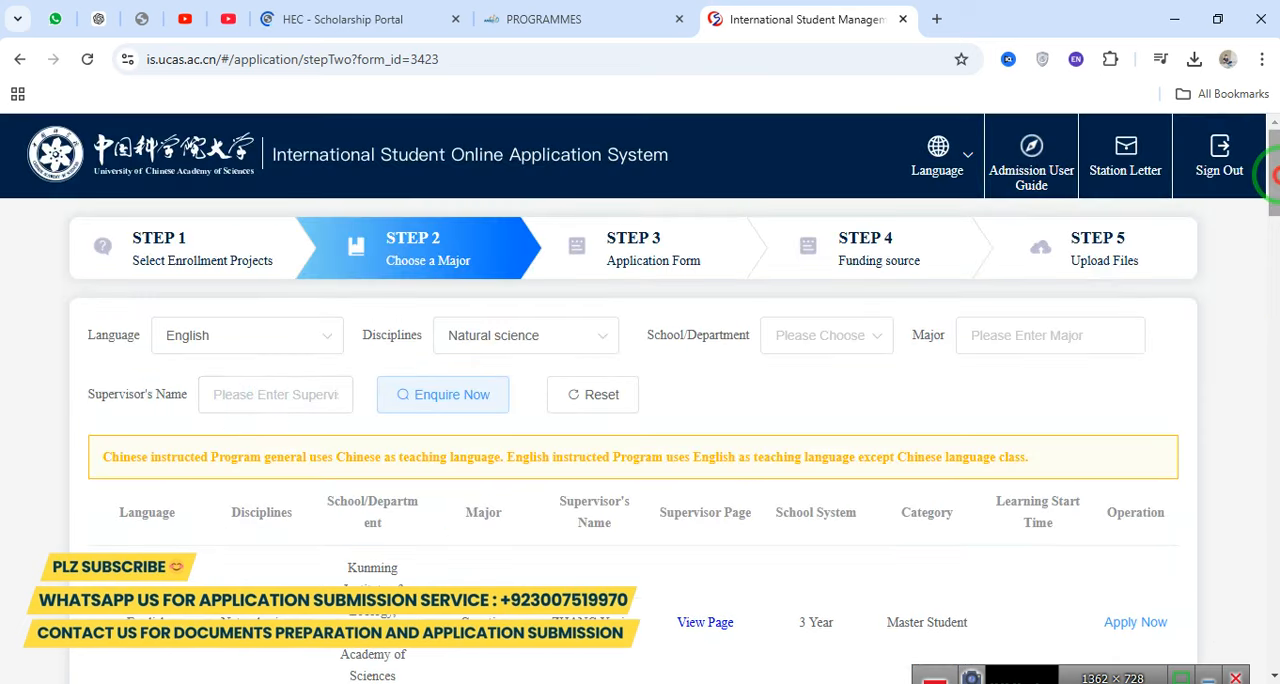
Examine the first listed program's language, discipline, institute, major and supervisor.
scroll(1270, 332, down, 3)
click(125, 348)
drag(125, 348, 963, 346)
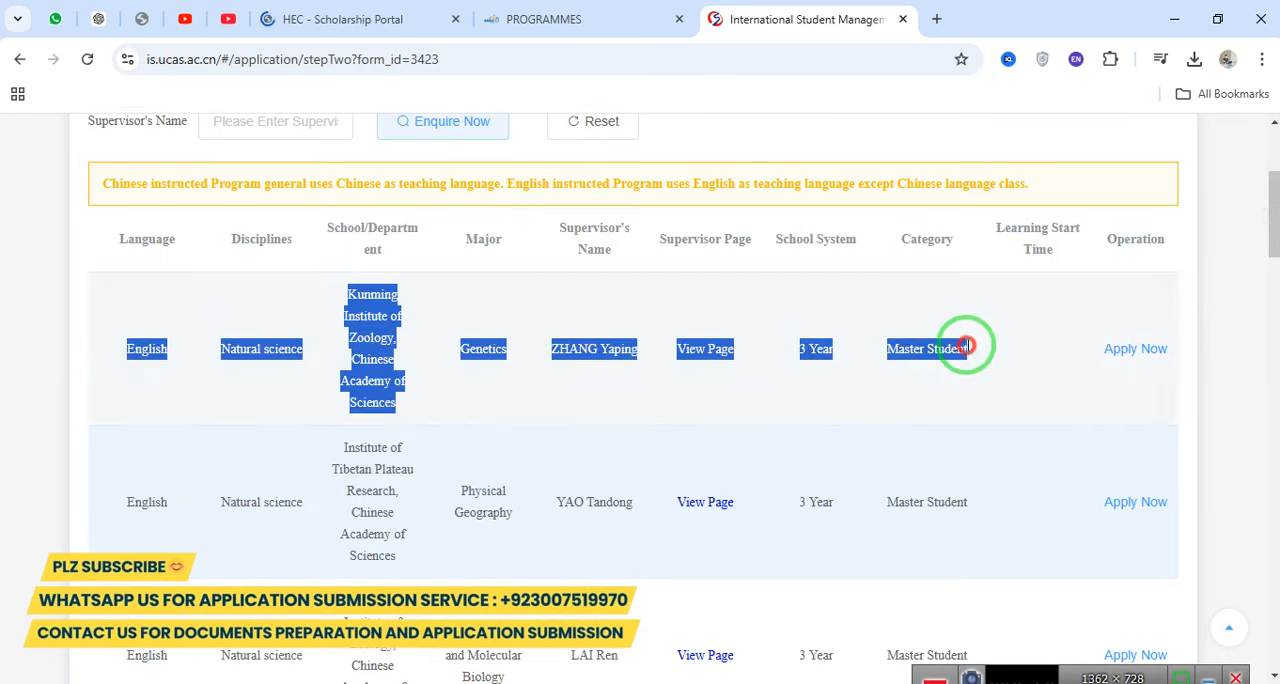
double_click(138, 348)
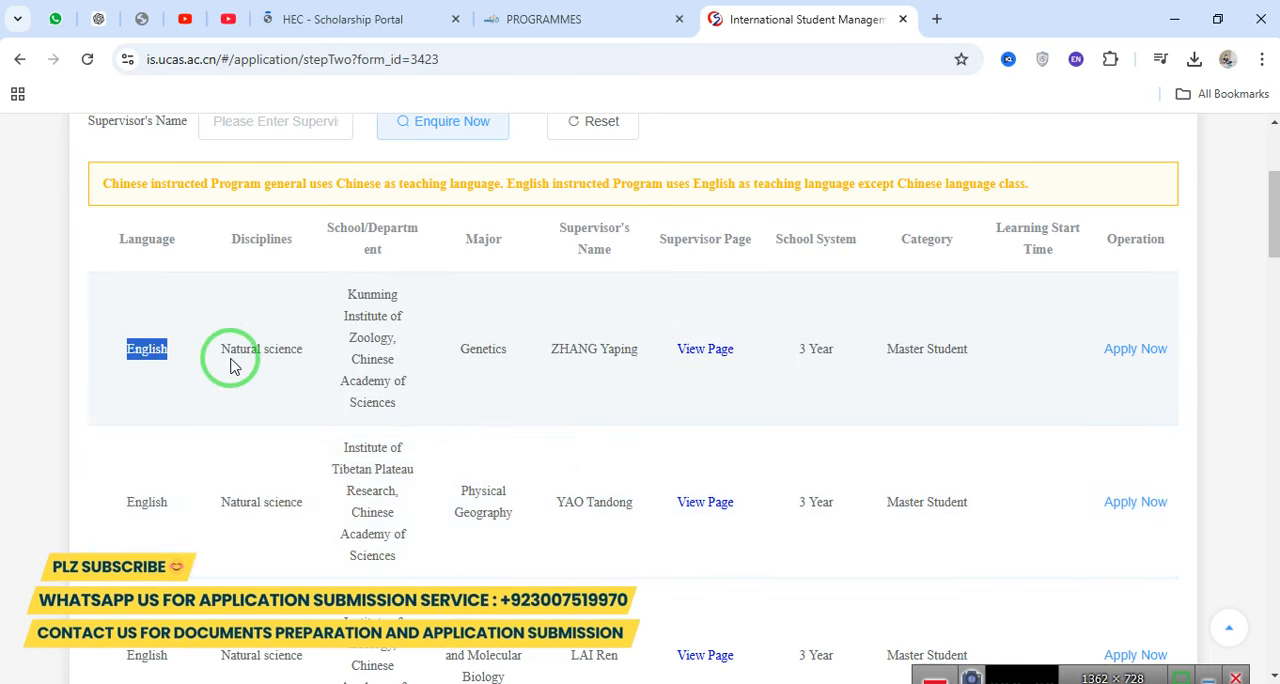
drag(220, 349, 310, 352)
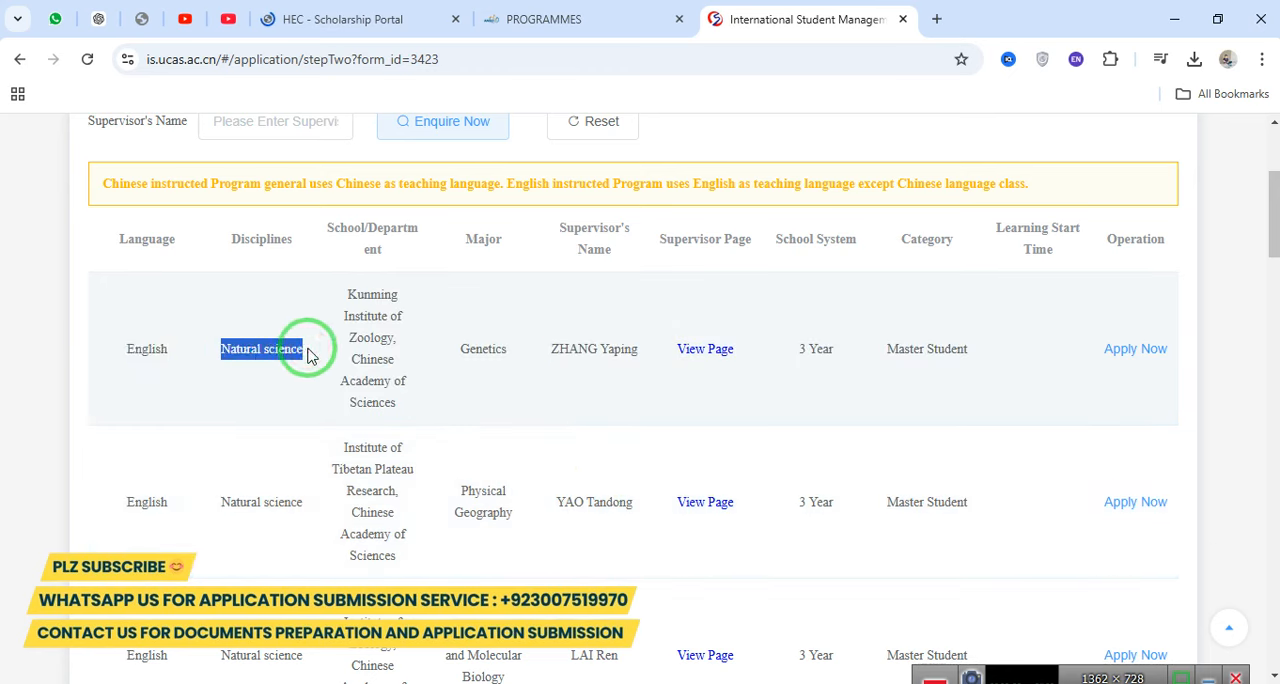
drag(346, 287, 411, 404)
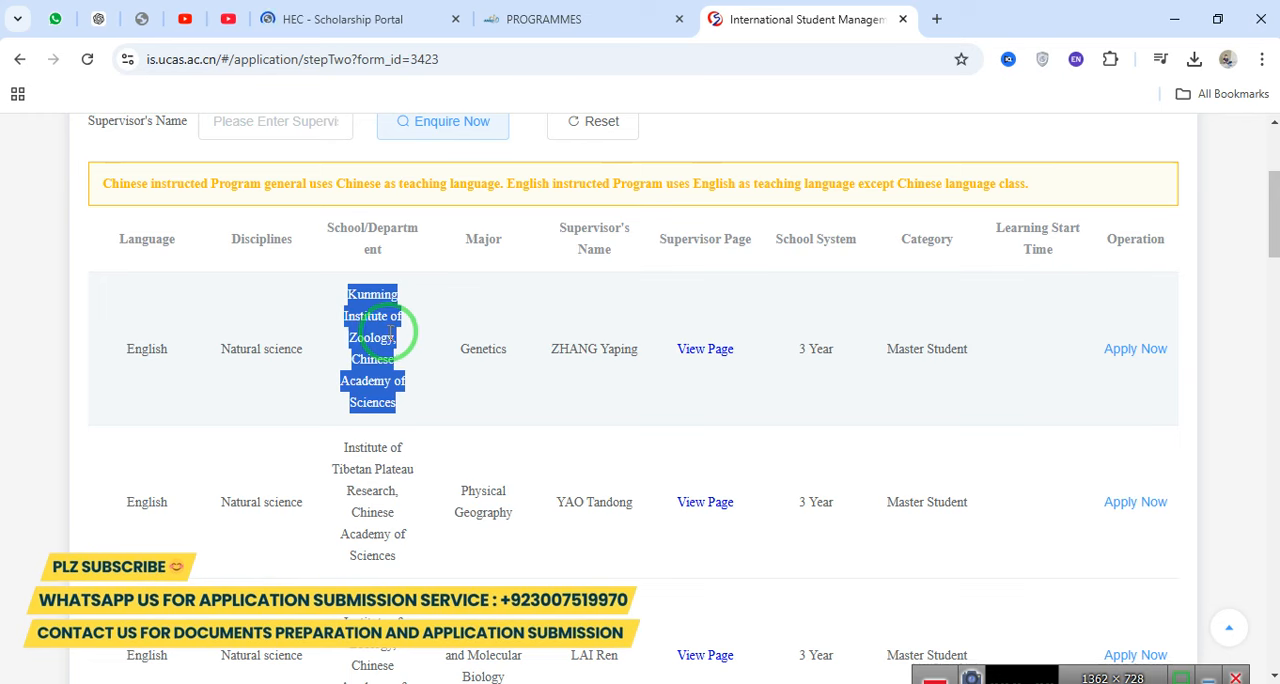
double_click(476, 350)
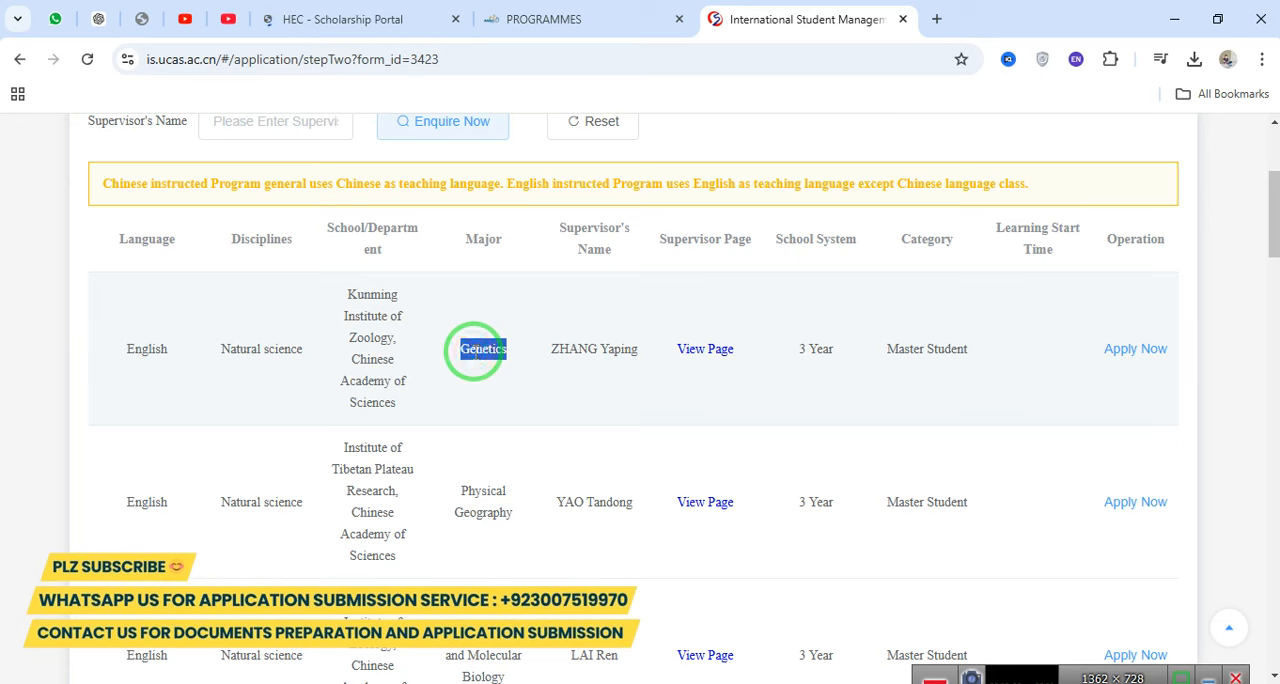
drag(550, 348, 649, 370)
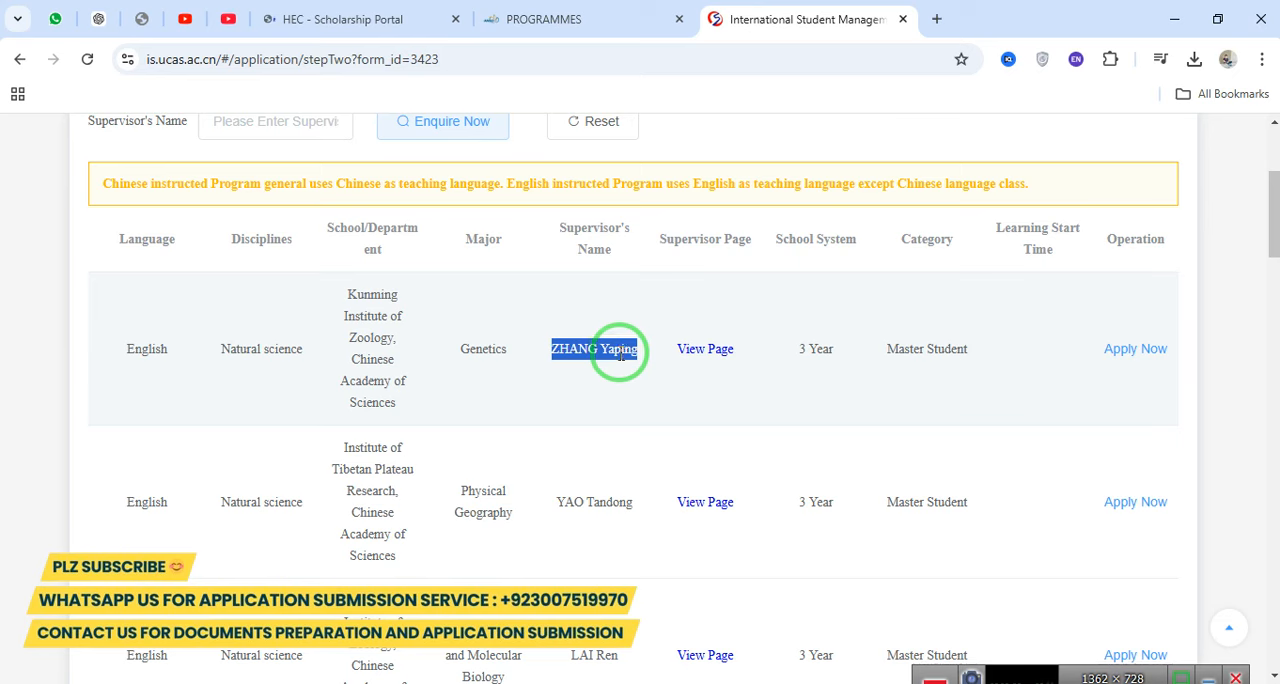
Open the supervisor page of the Genetics program at the Kunming Institute of Zoology in a new tab and switch to it.
drag(661, 235, 746, 235)
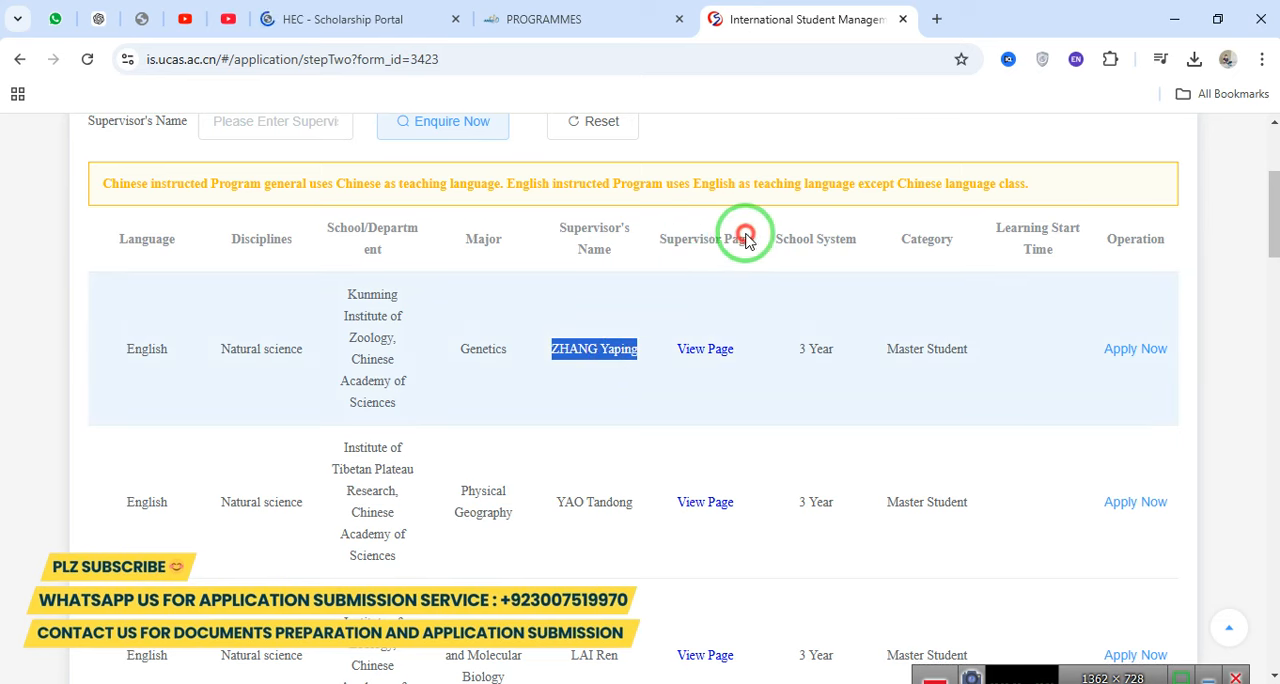
right_click(703, 352)
click(740, 366)
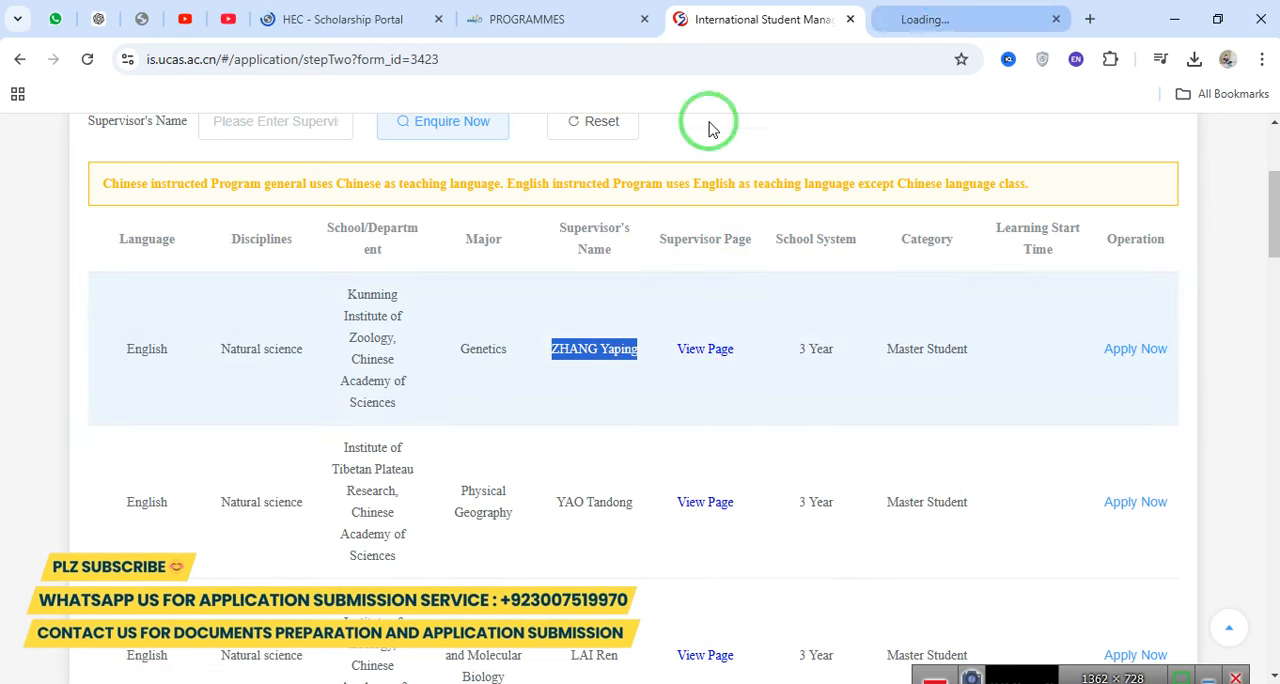
click(906, 20)
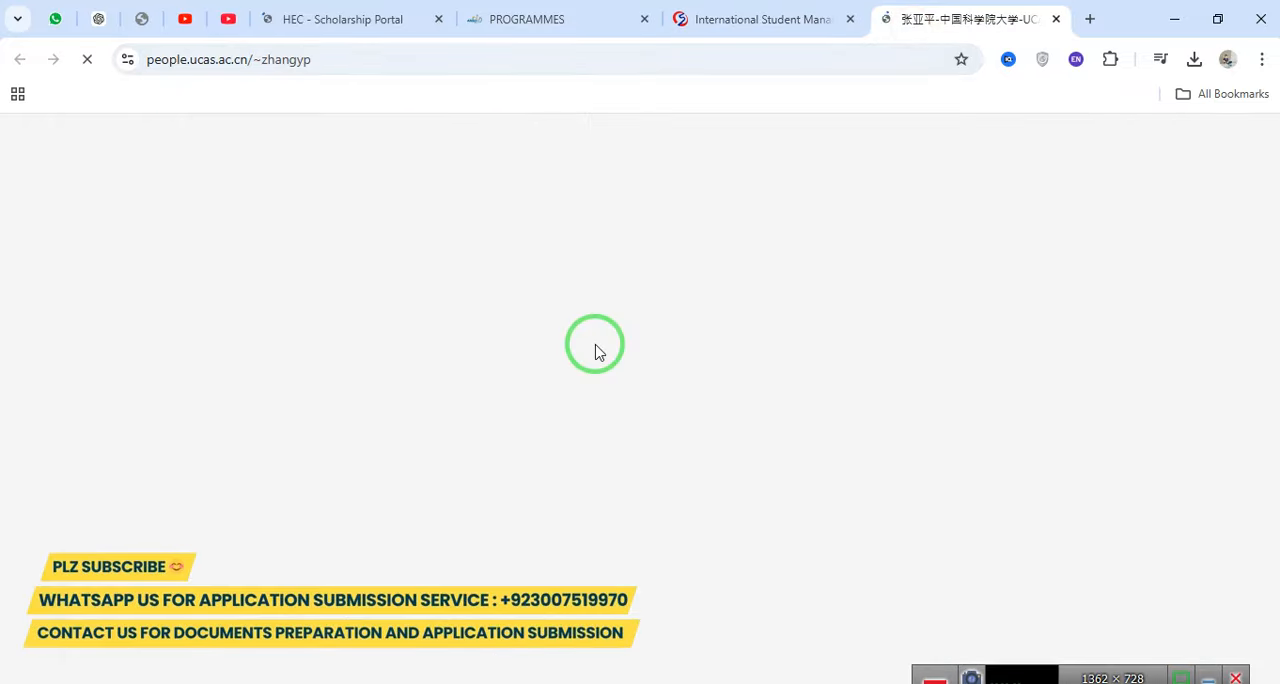
Dismiss the translation popup and read the supervisor's field of study and work experience.
scroll(593, 348, down, 10)
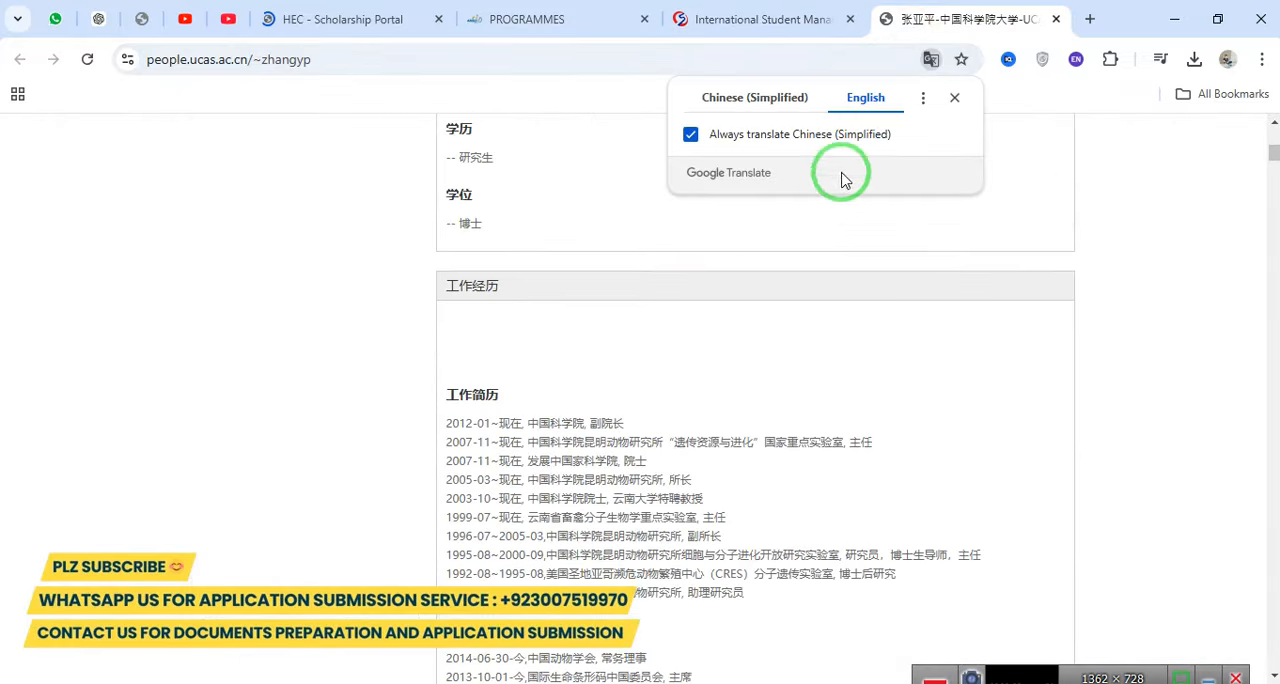
click(954, 97)
scroll(600, 479, up, 1)
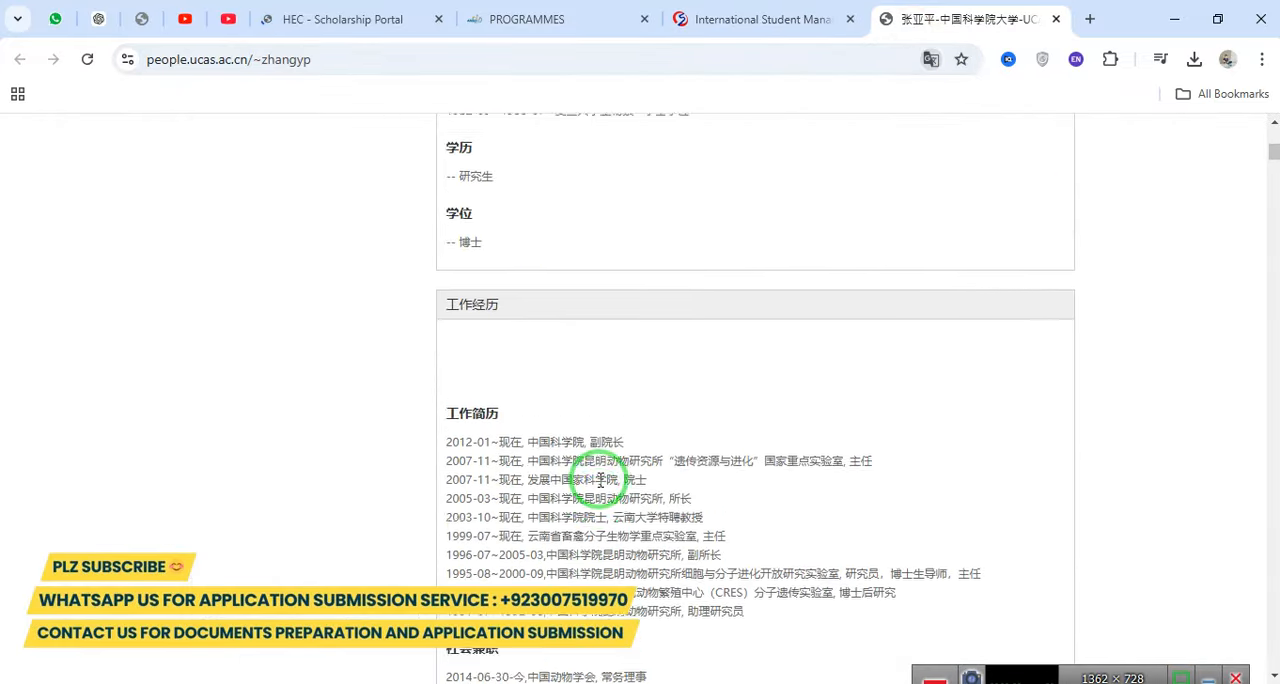
scroll(600, 479, up, 10)
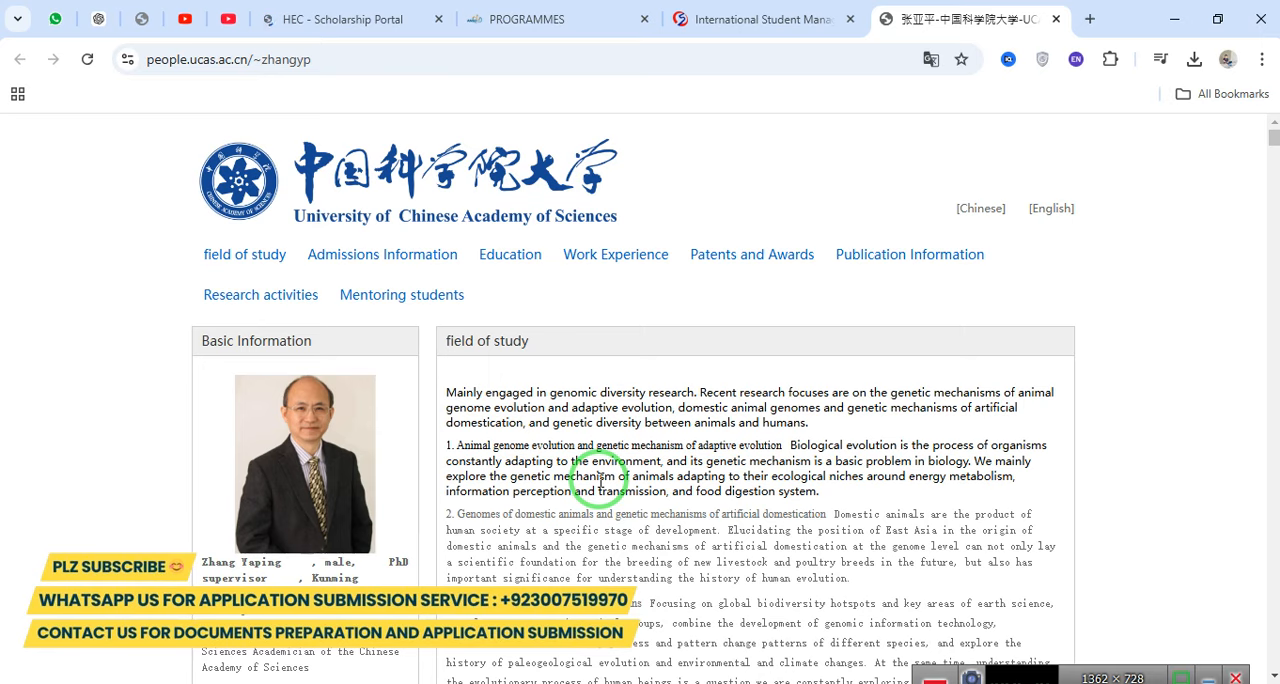
scroll(495, 460, down, 12)
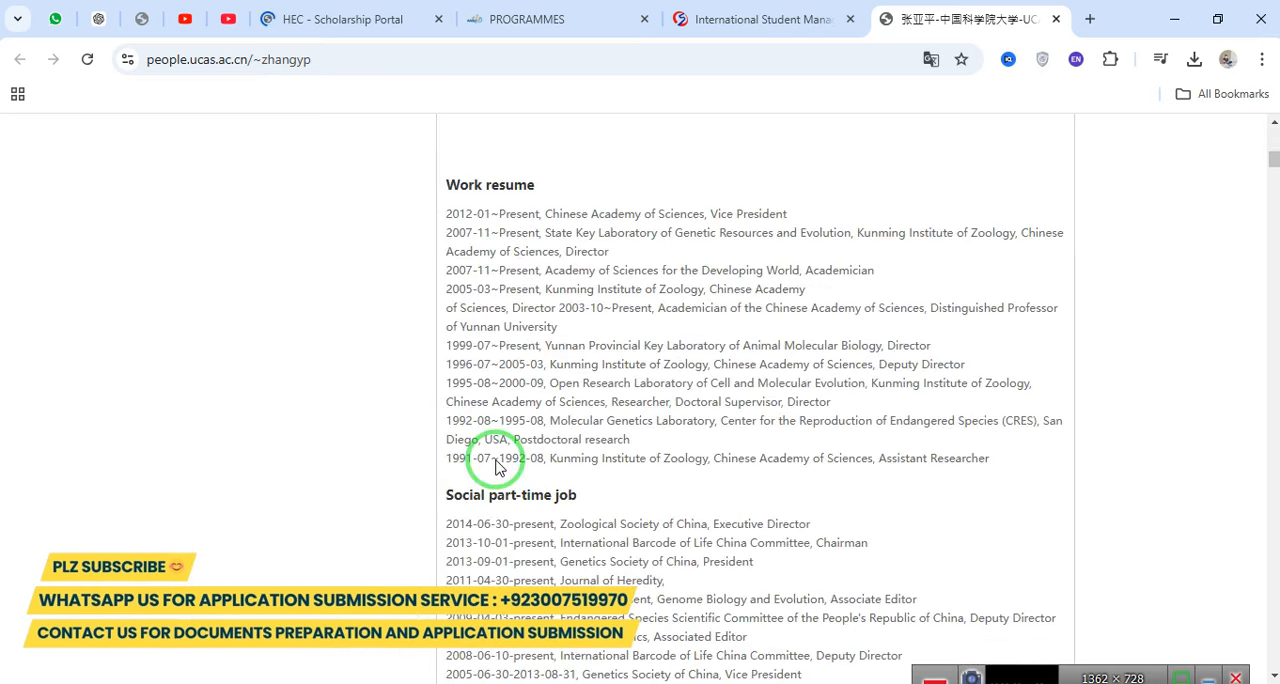
Examine the patents and Publication Information sections of the supervisor's page.
scroll(498, 466, down, 15)
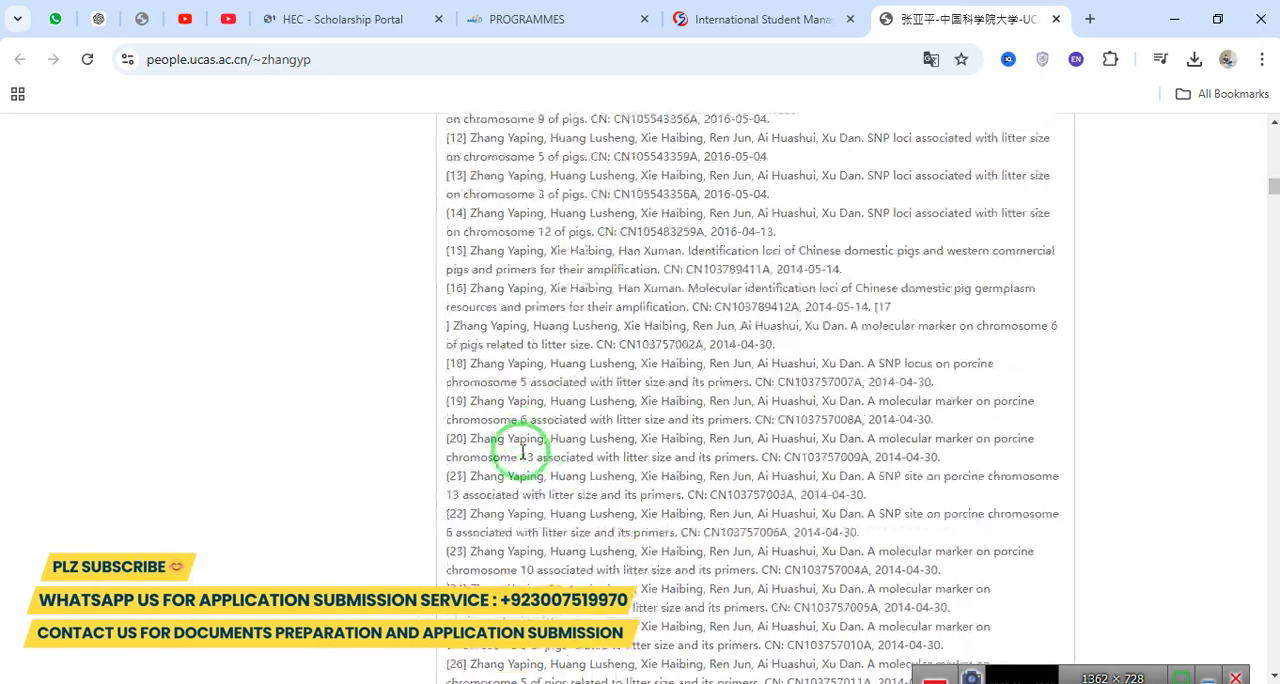
scroll(522, 452, down, 5)
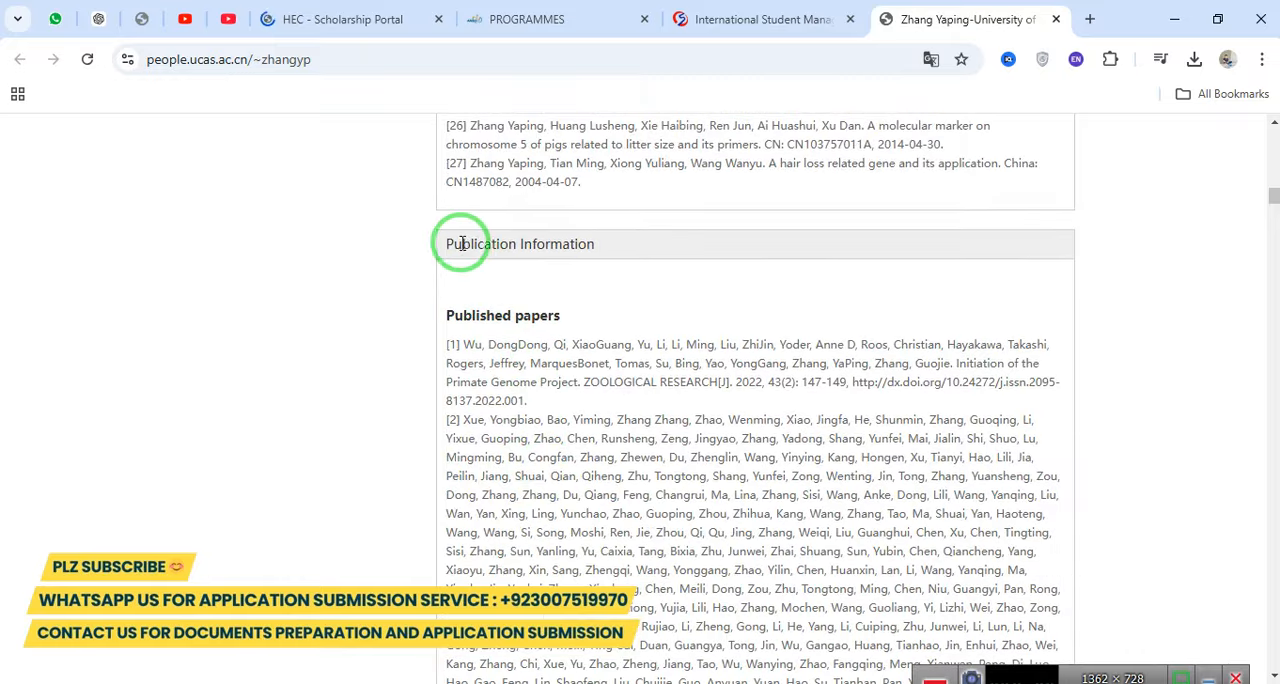
drag(462, 243, 634, 240)
scroll(680, 436, down, 10)
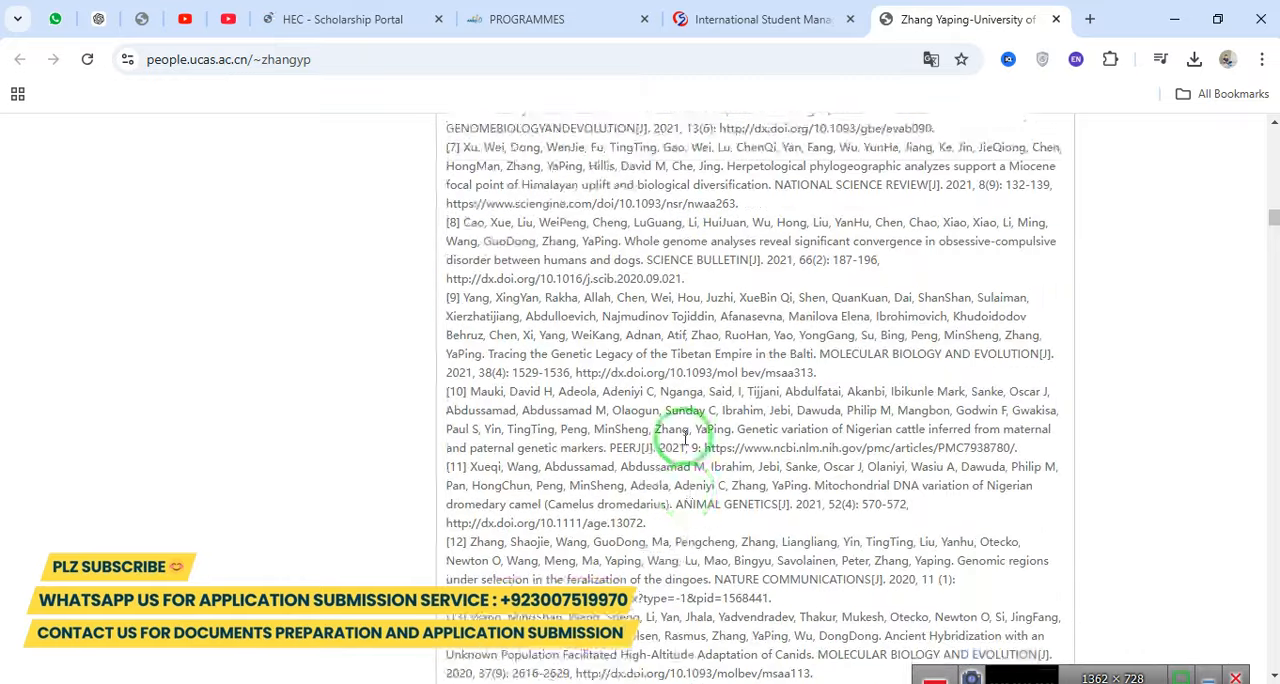
scroll(685, 437, down, 20)
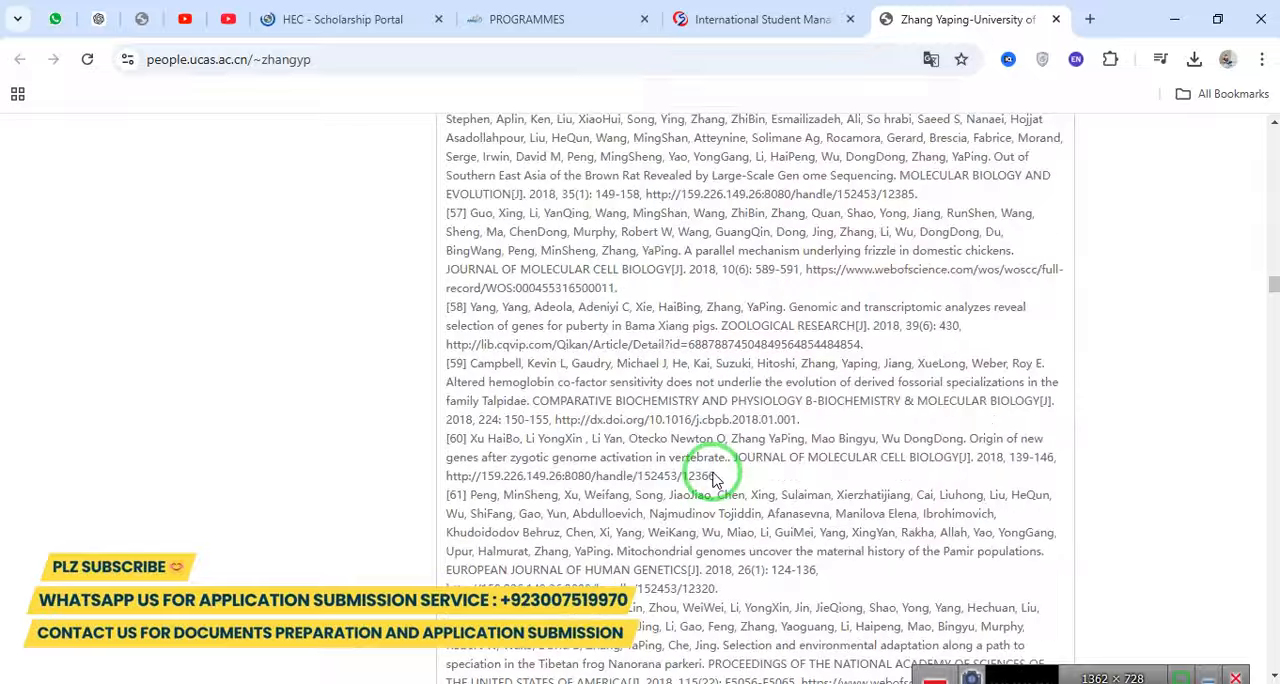
scroll(714, 480, down, 20)
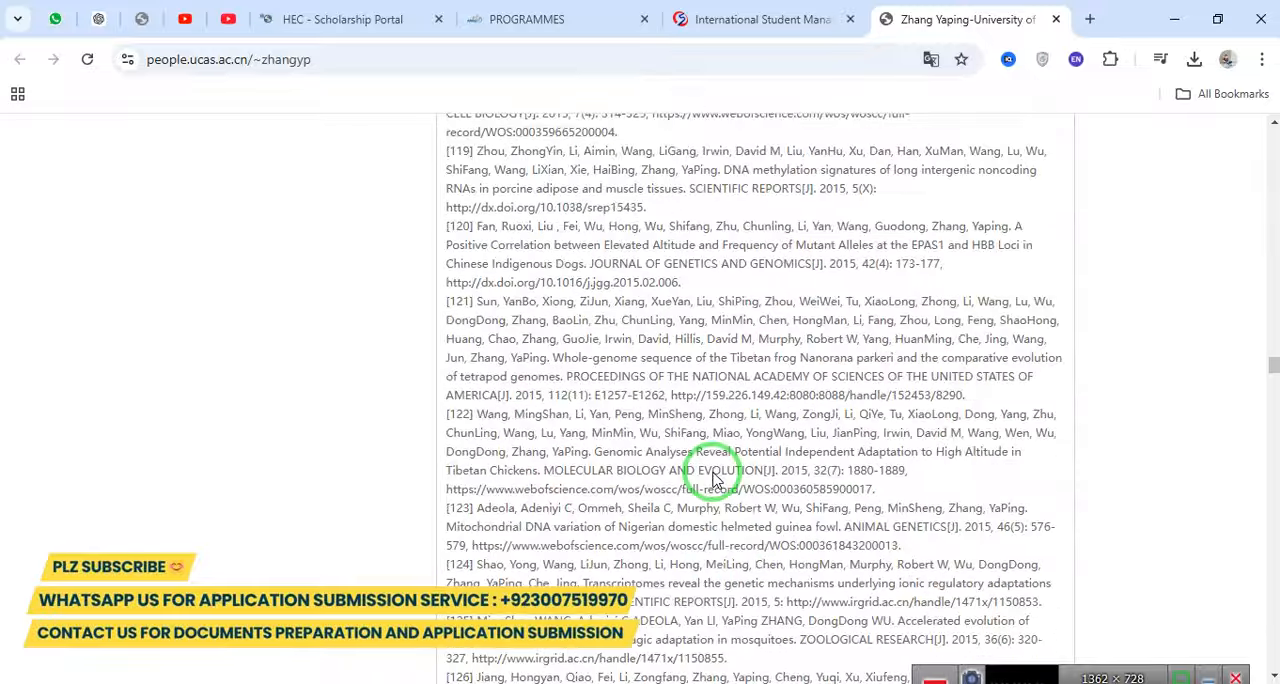
scroll(714, 480, down, 20)
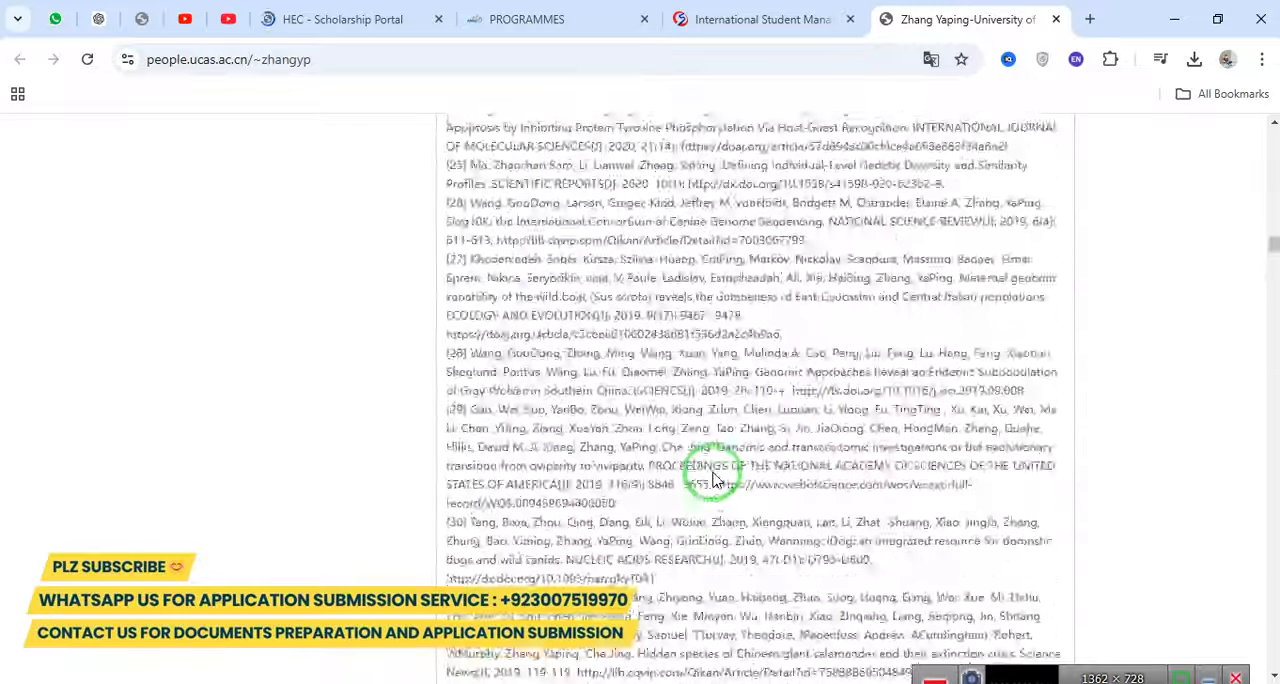
scroll(714, 480, up, 20)
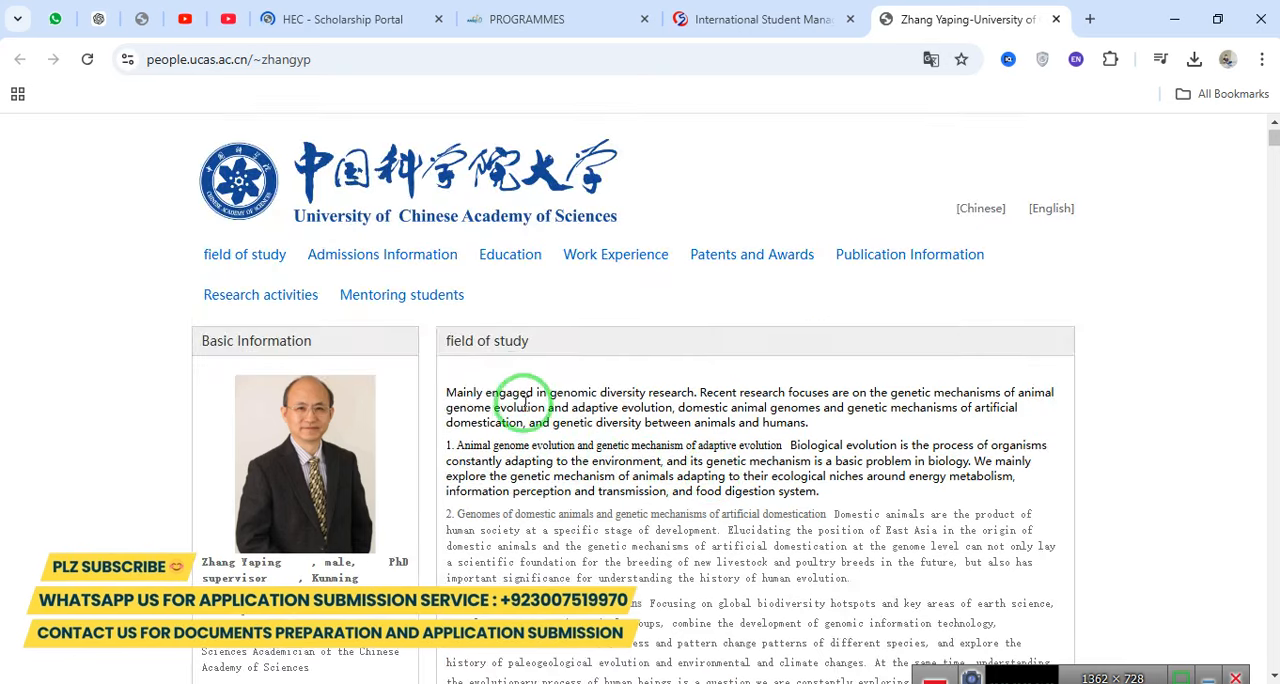
Review the supervisor's education, work resume, social part-time jobs, reward information and publications.
scroll(588, 344, down, 10)
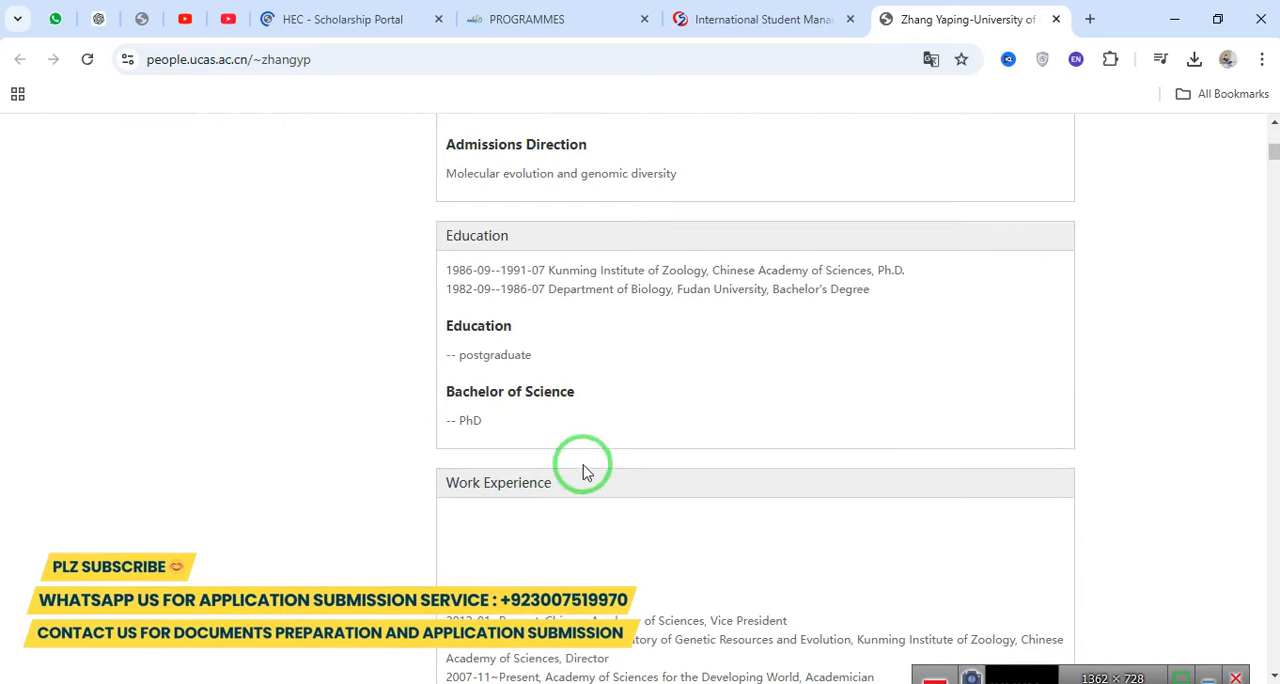
scroll(583, 469, down, 4)
triple_click(490, 180)
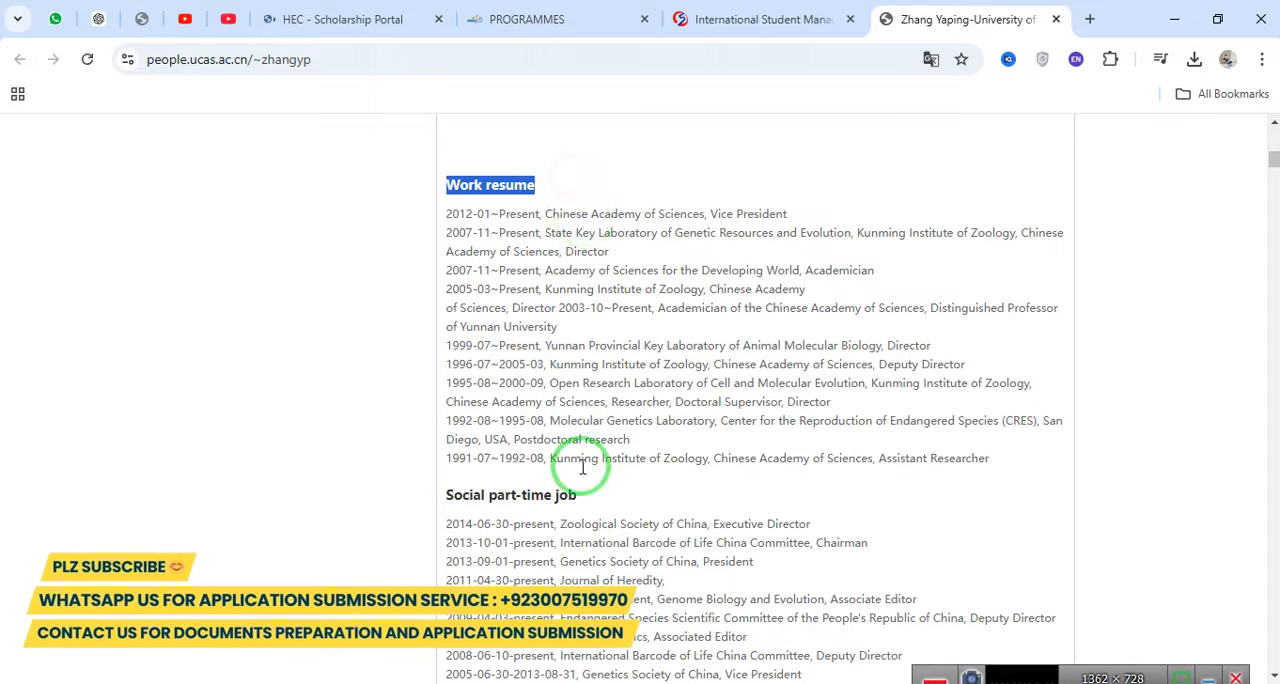
drag(505, 495, 590, 493)
scroll(588, 488, down, 4)
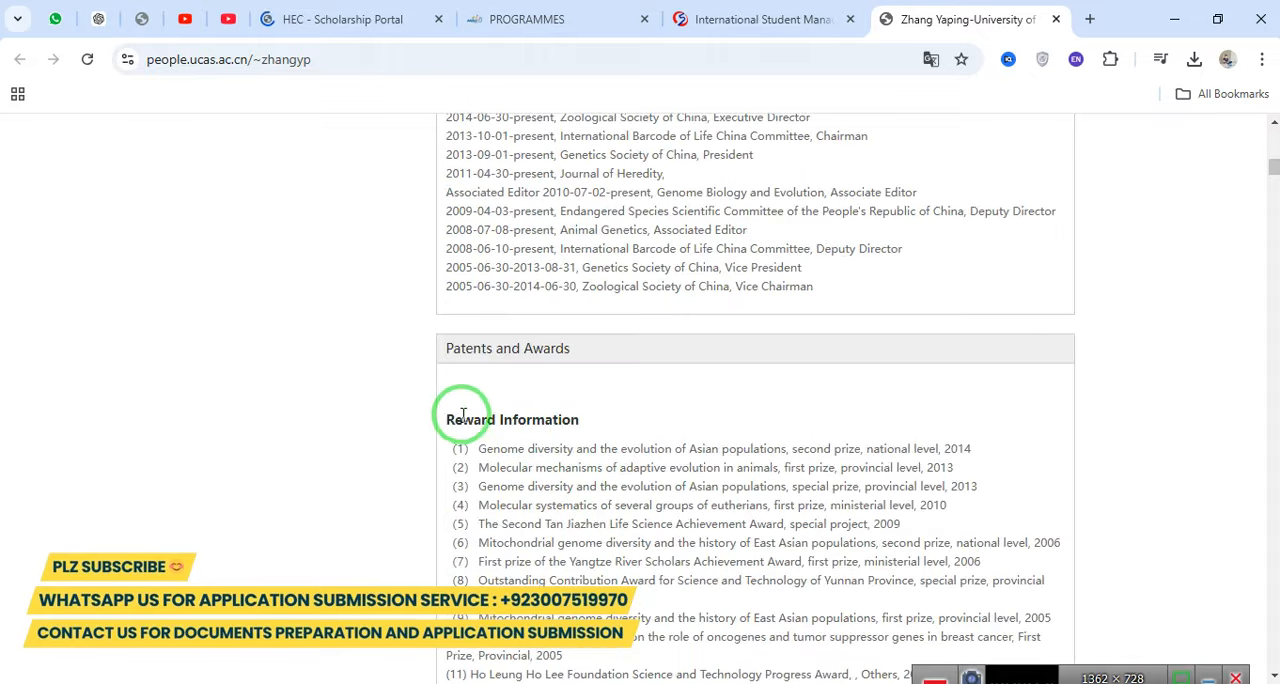
drag(452, 414, 591, 414)
scroll(594, 418, down, 4)
scroll(596, 420, down, 15)
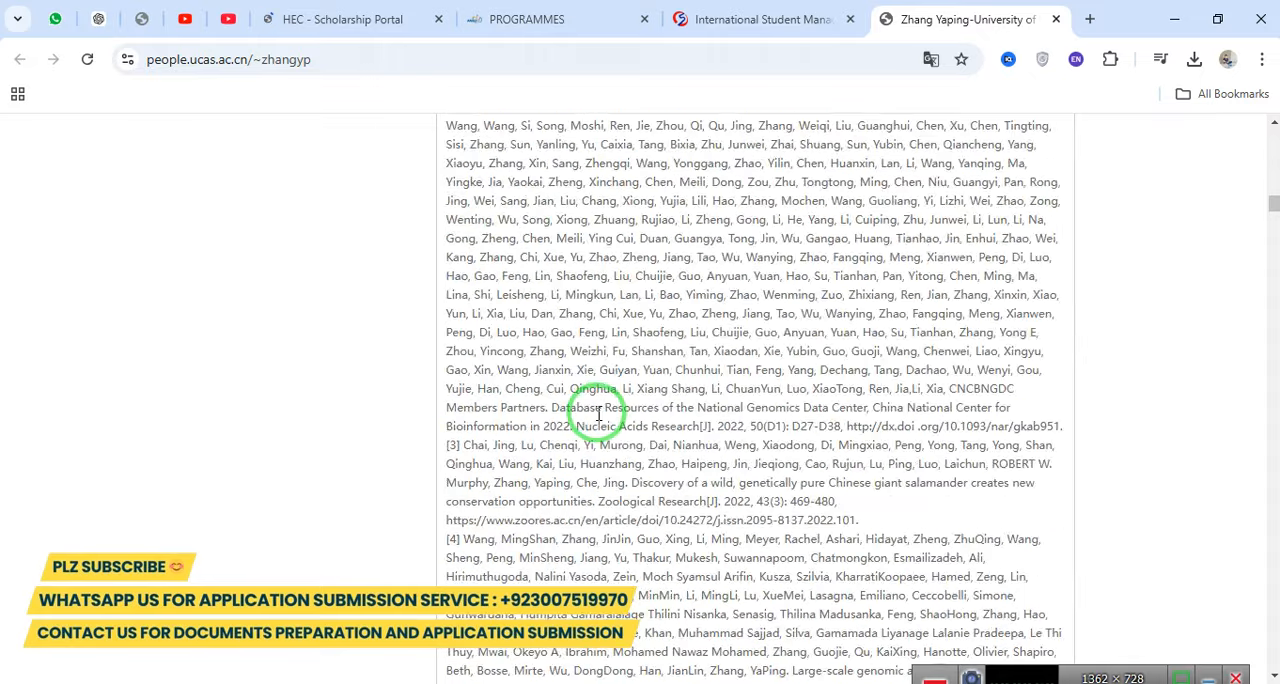
scroll(645, 440, up, 20)
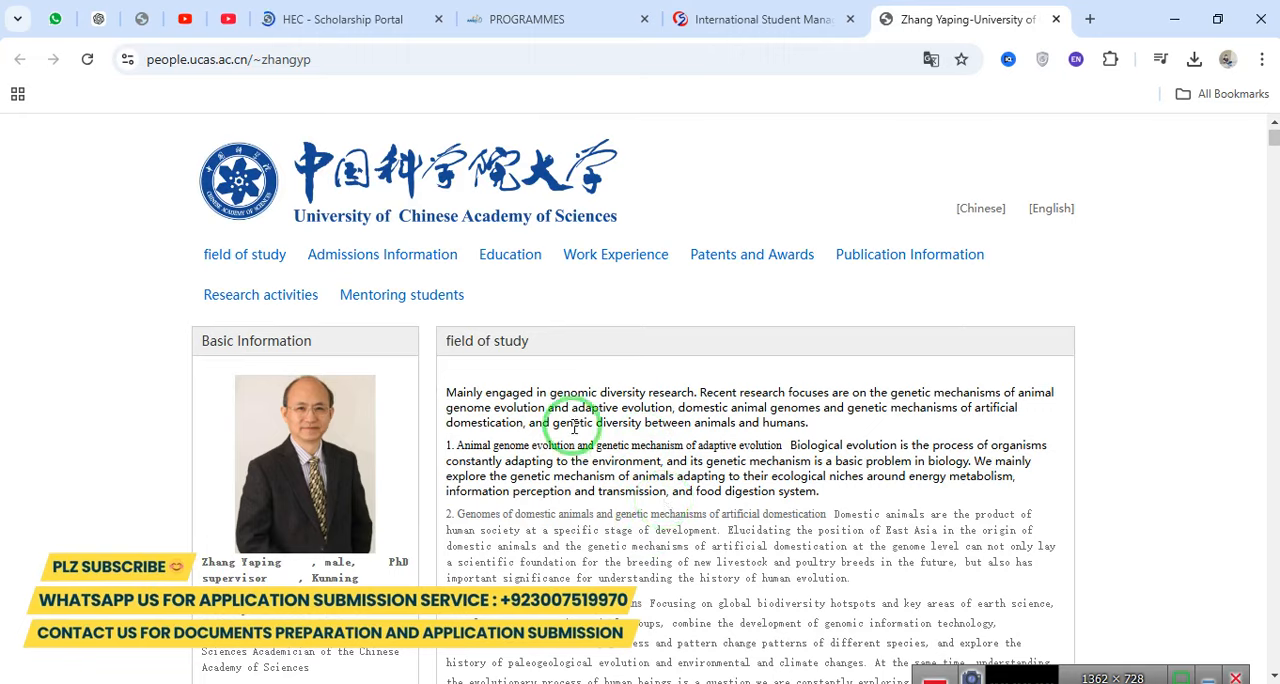
Find and highlight the supervisor's contact e-mail in the basic information of the profile.
scroll(574, 427, down, 4)
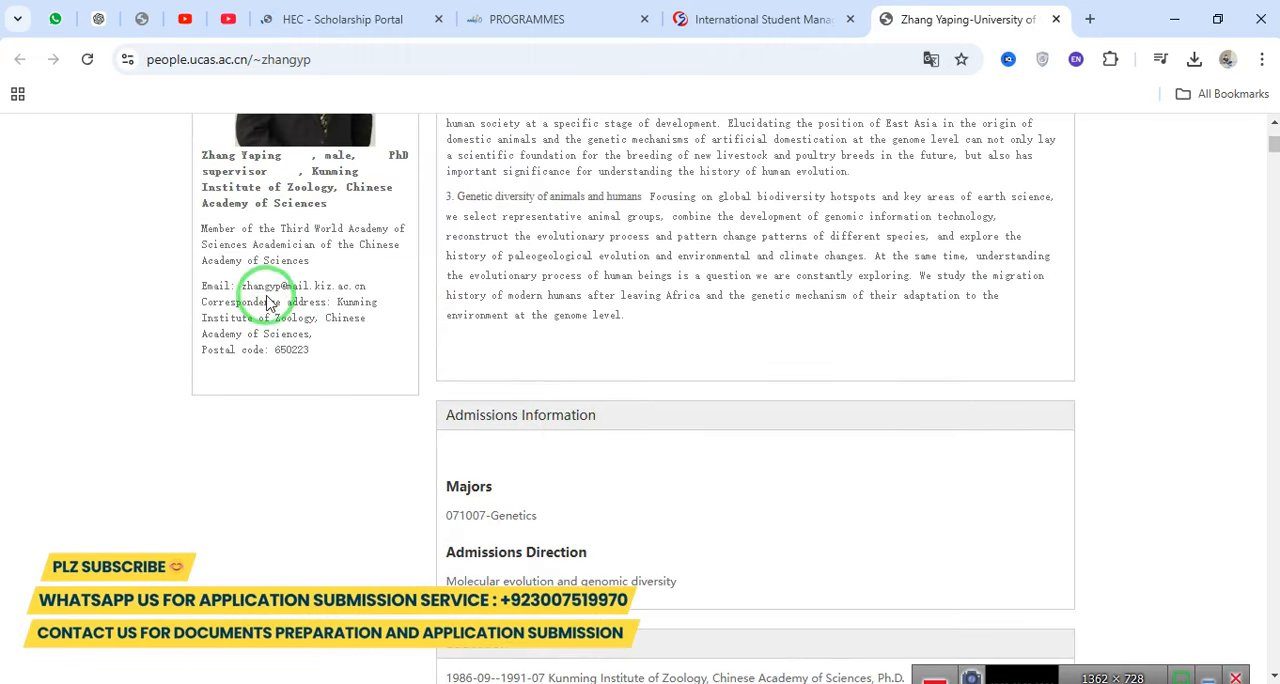
drag(240, 289, 367, 288)
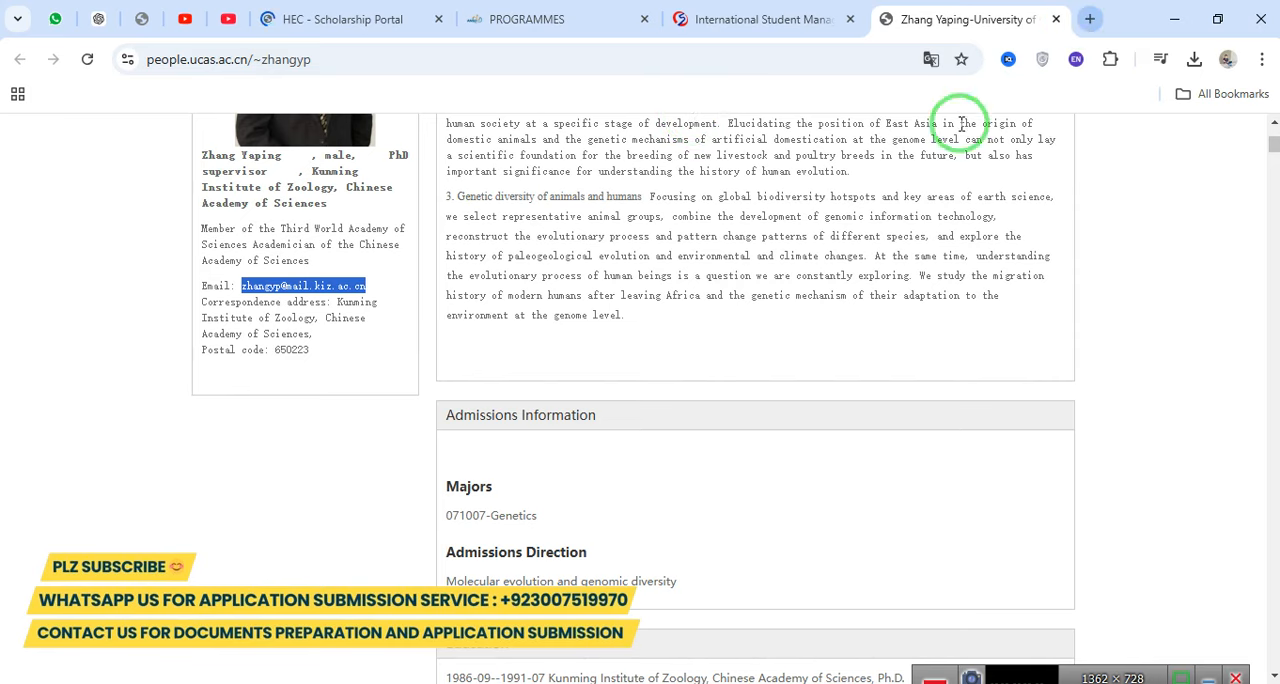
scroll(735, 300, up, 6)
Highlight the Published papers heading and examine the supervisor's list of publications.
scroll(737, 302, down, 15)
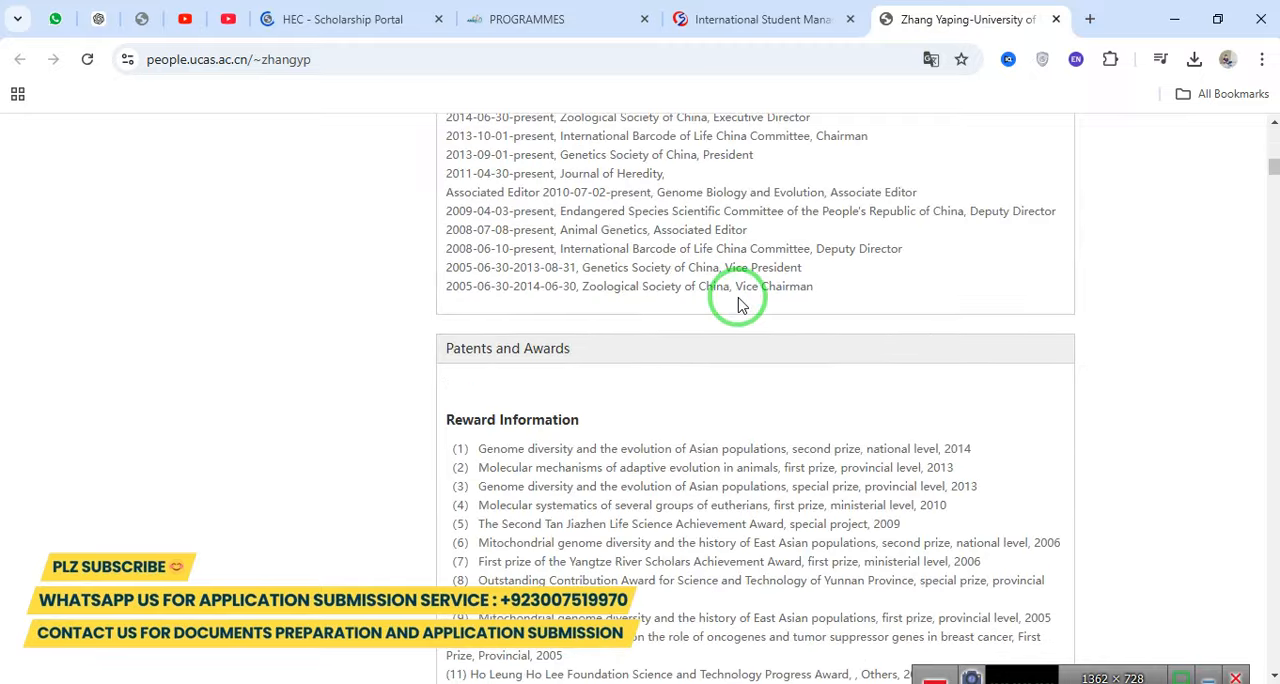
scroll(742, 320, down, 15)
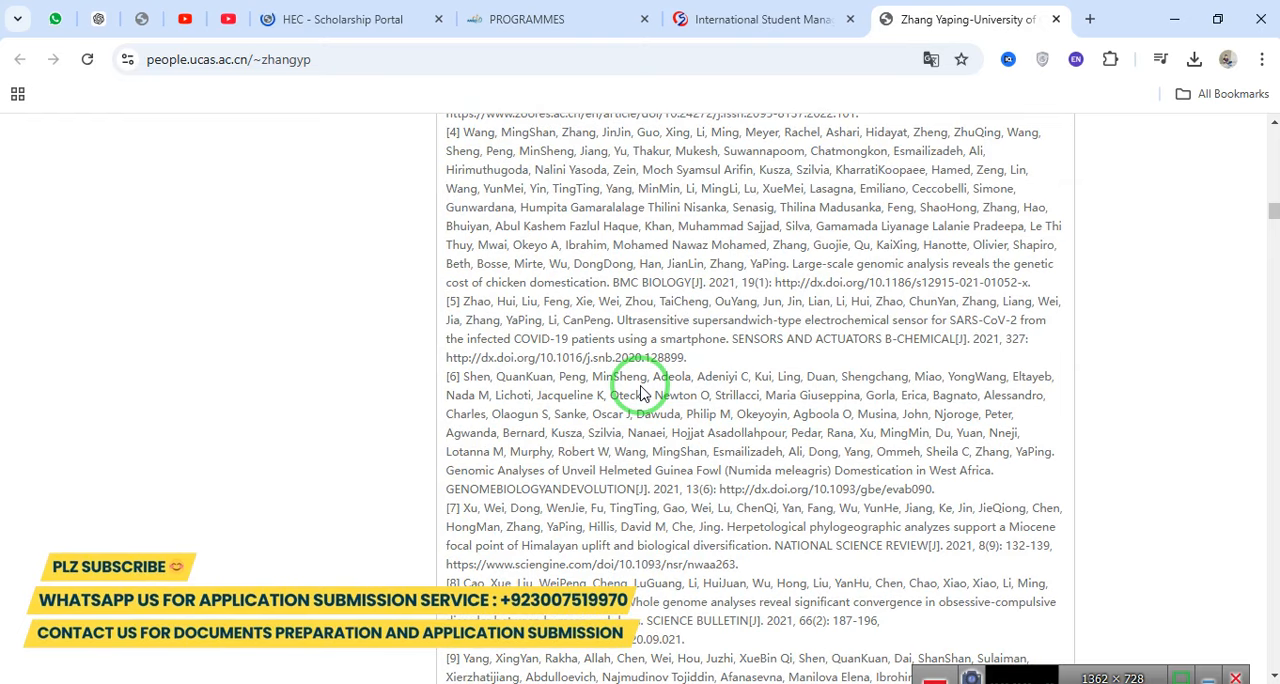
scroll(600, 420, up, 8)
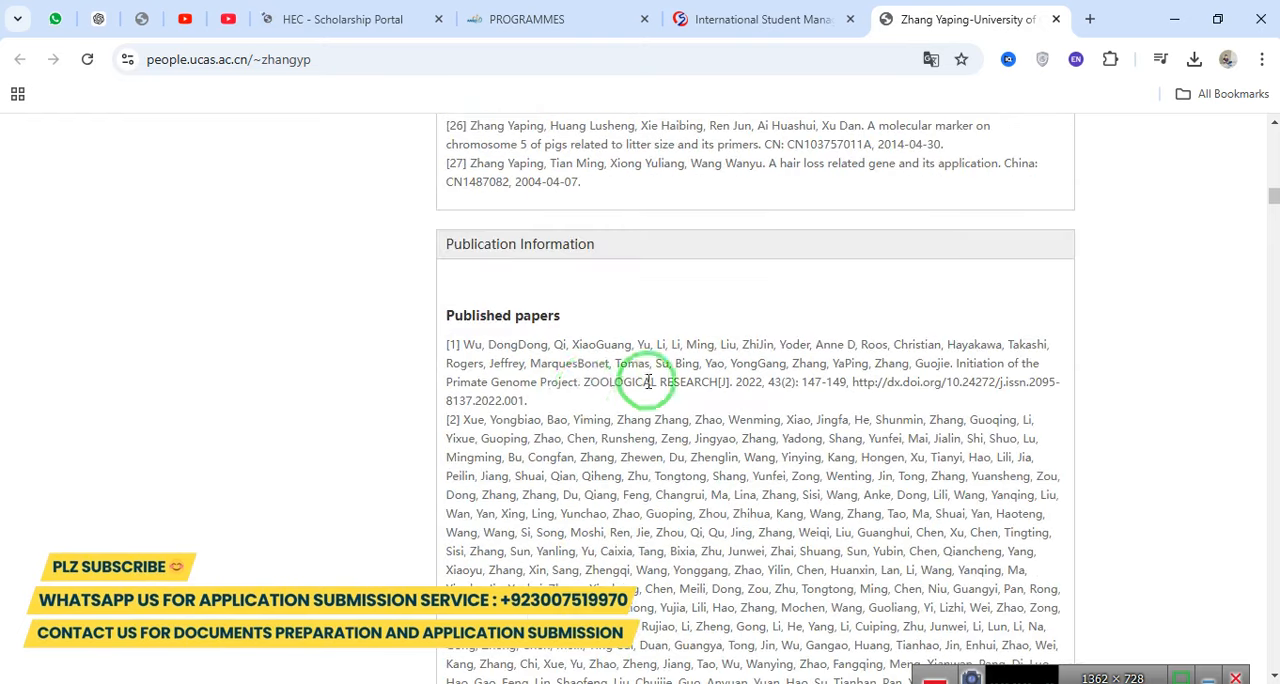
click(645, 314)
click(506, 320)
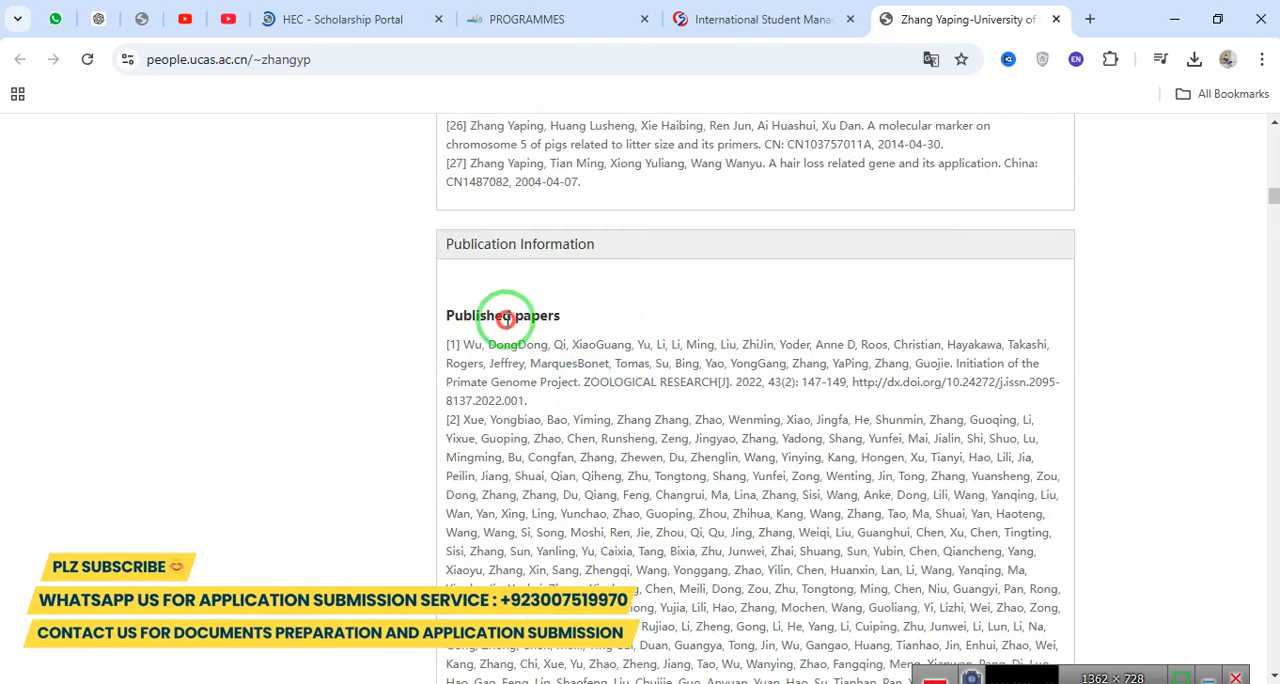
drag(506, 318, 631, 314)
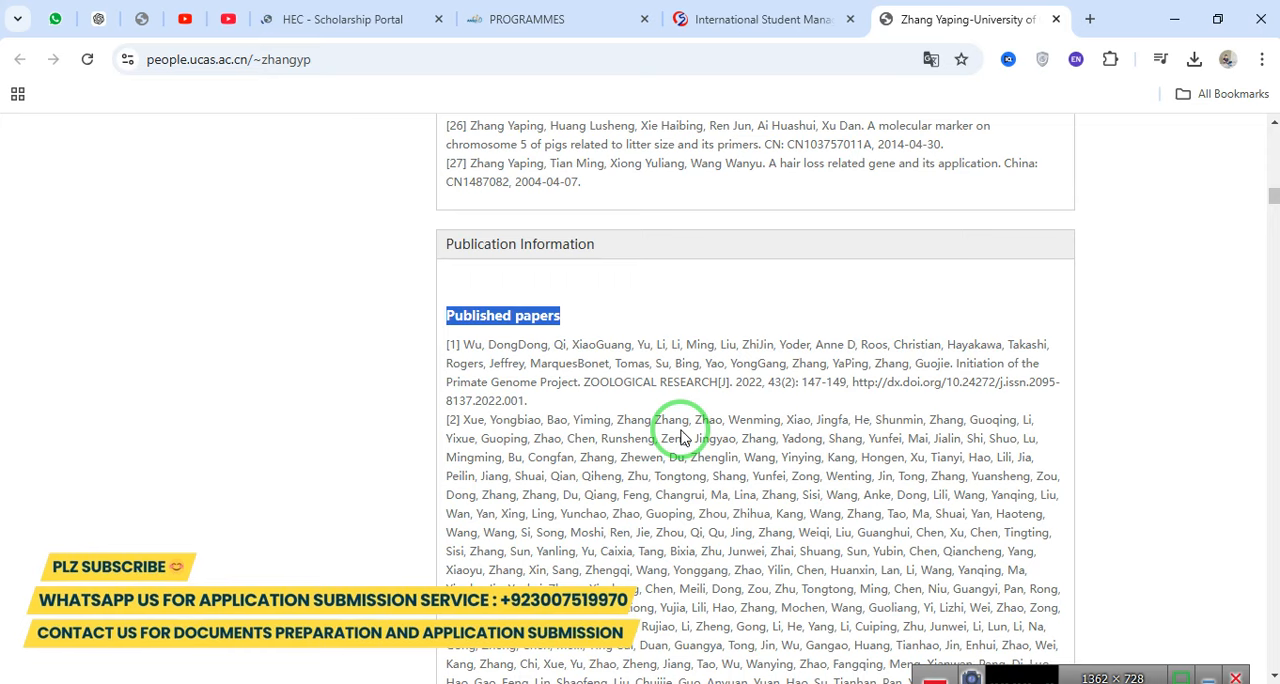
scroll(682, 437, down, 15)
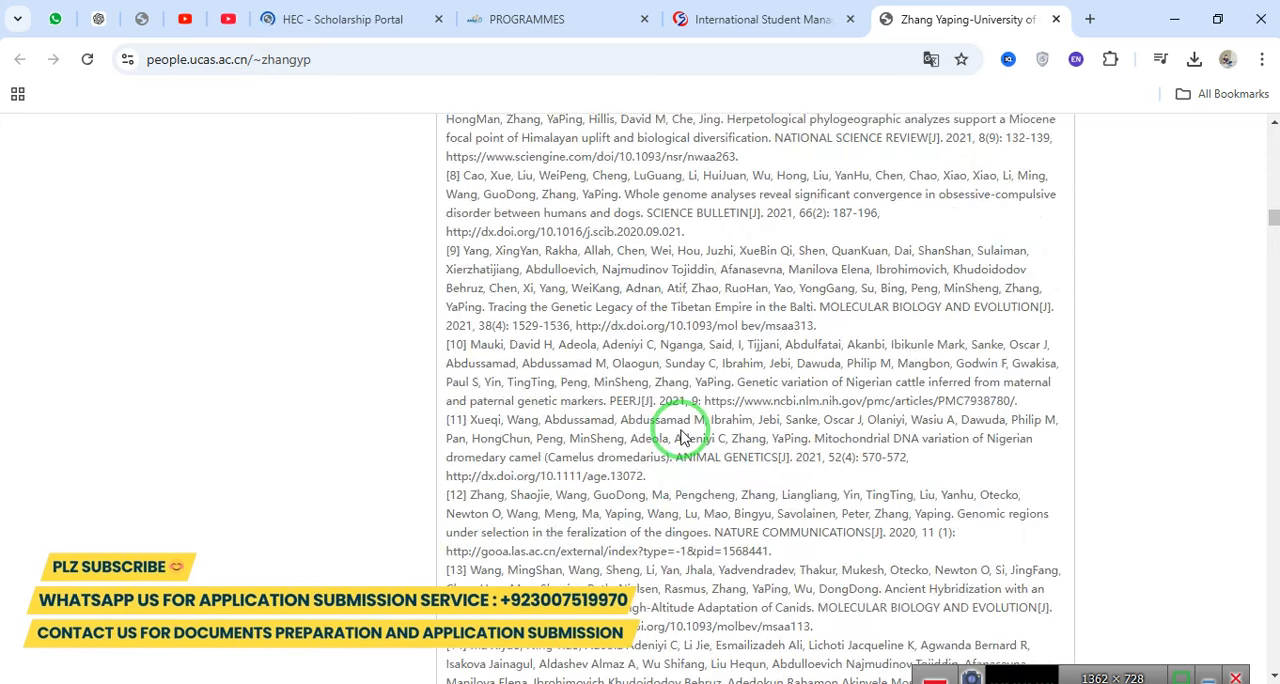
scroll(682, 437, down, 4)
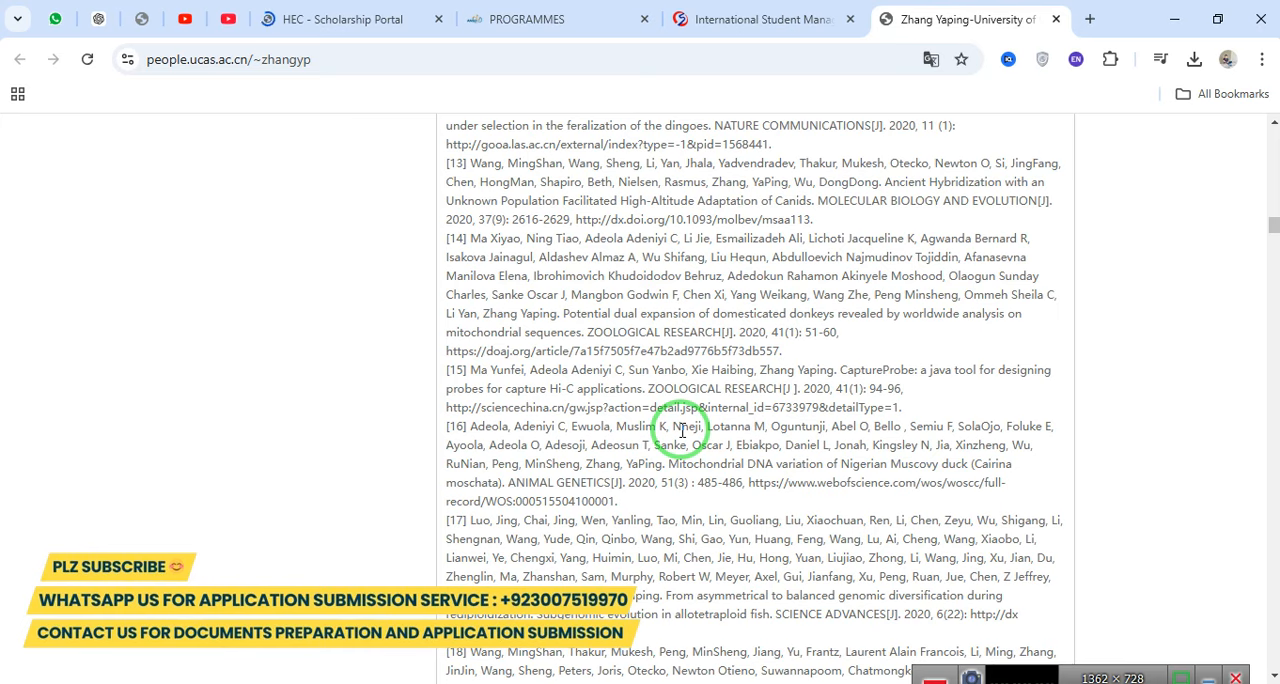
scroll(681, 430, up, 15)
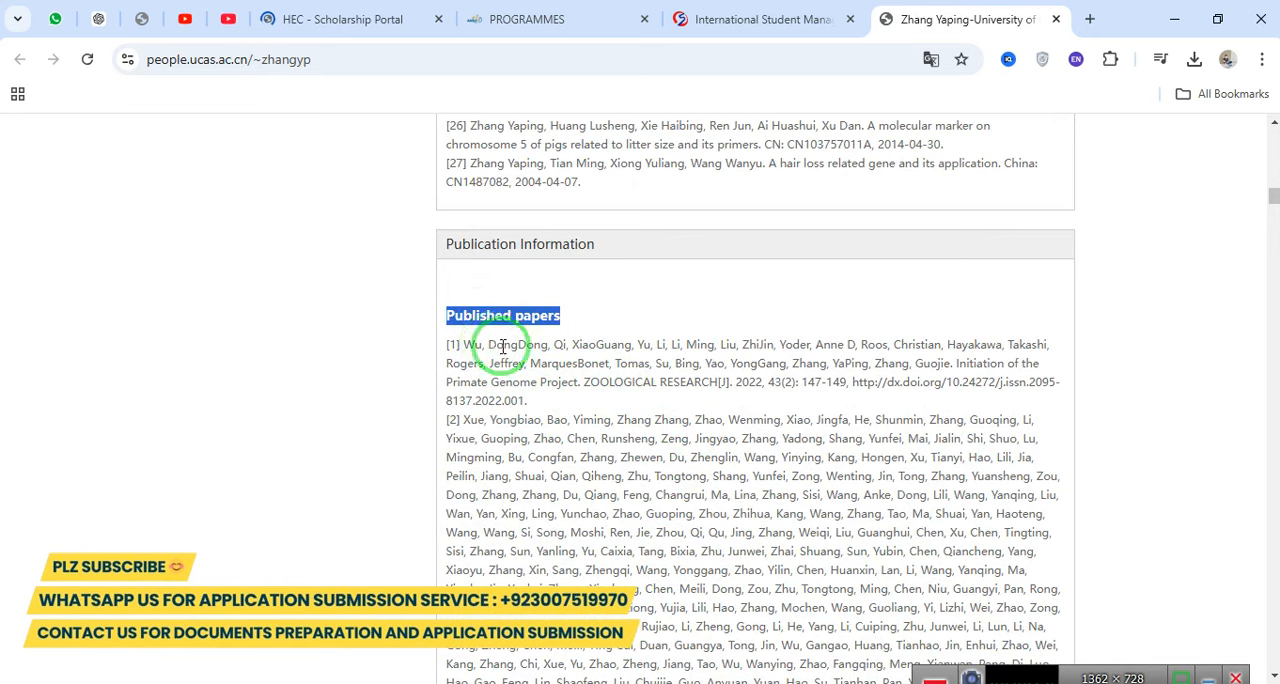
Copy the full citation of the first published paper, from the author names through the DOI link.
click(640, 334)
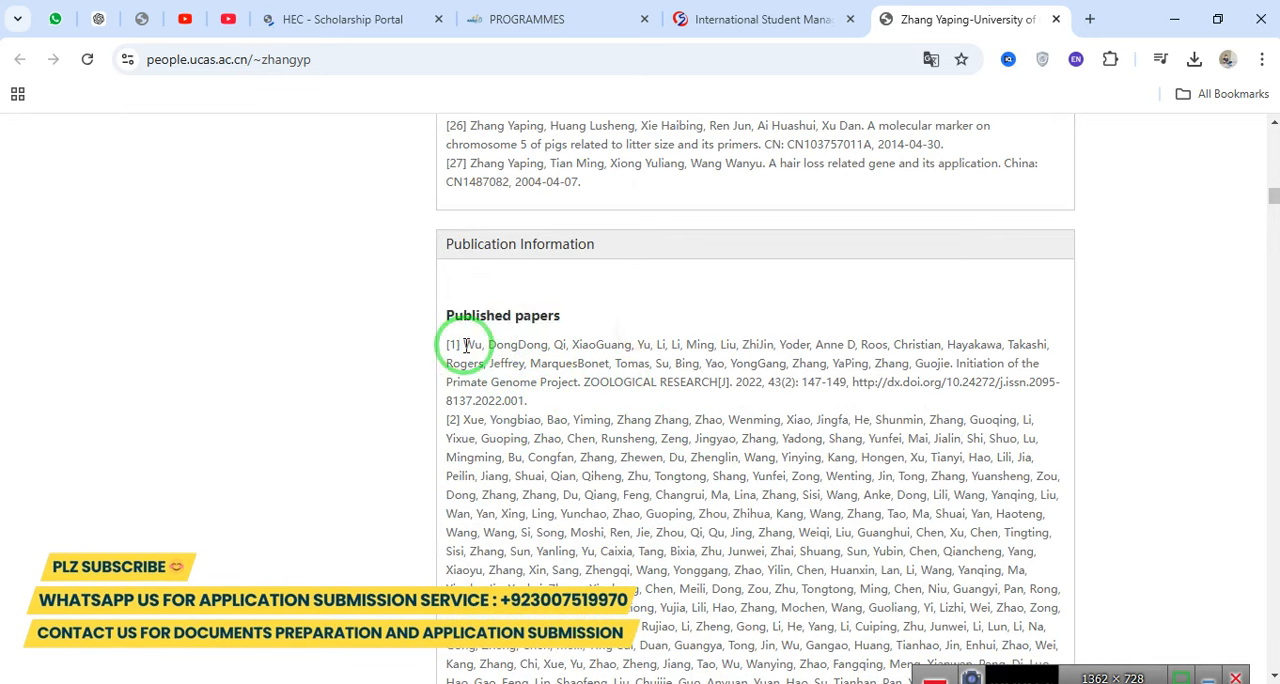
drag(465, 345, 697, 363)
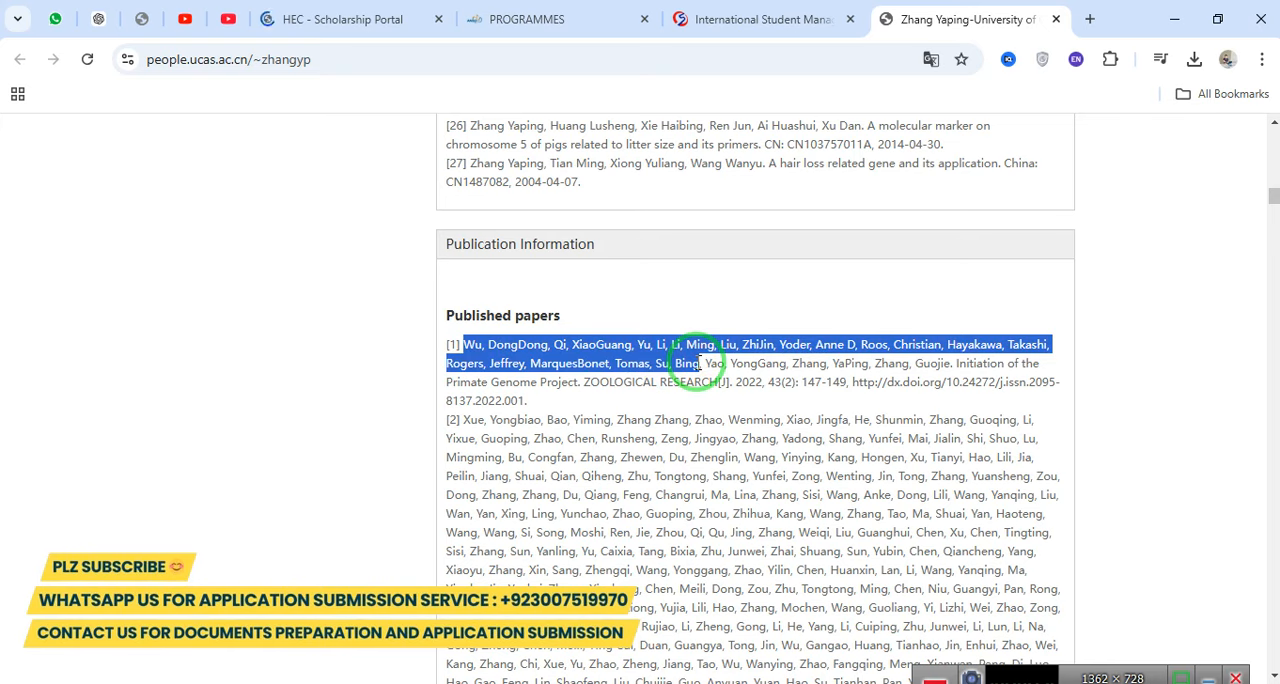
drag(700, 364, 700, 364)
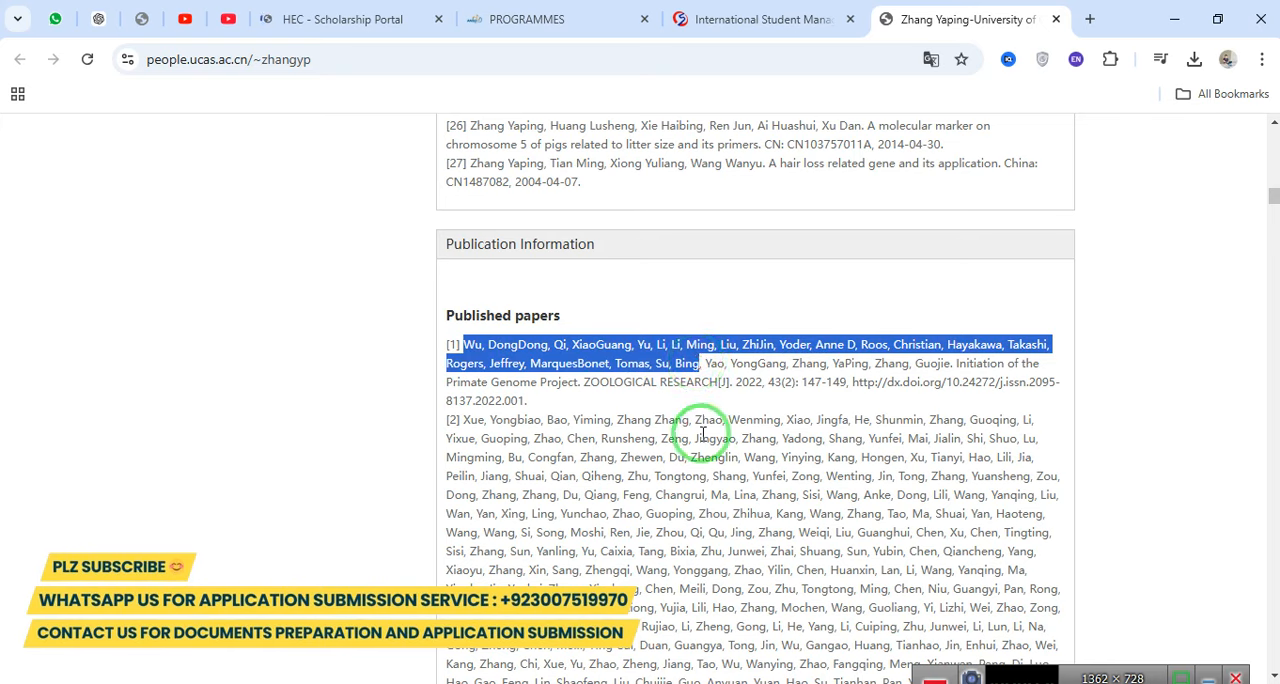
click(473, 347)
drag(473, 347, 524, 400)
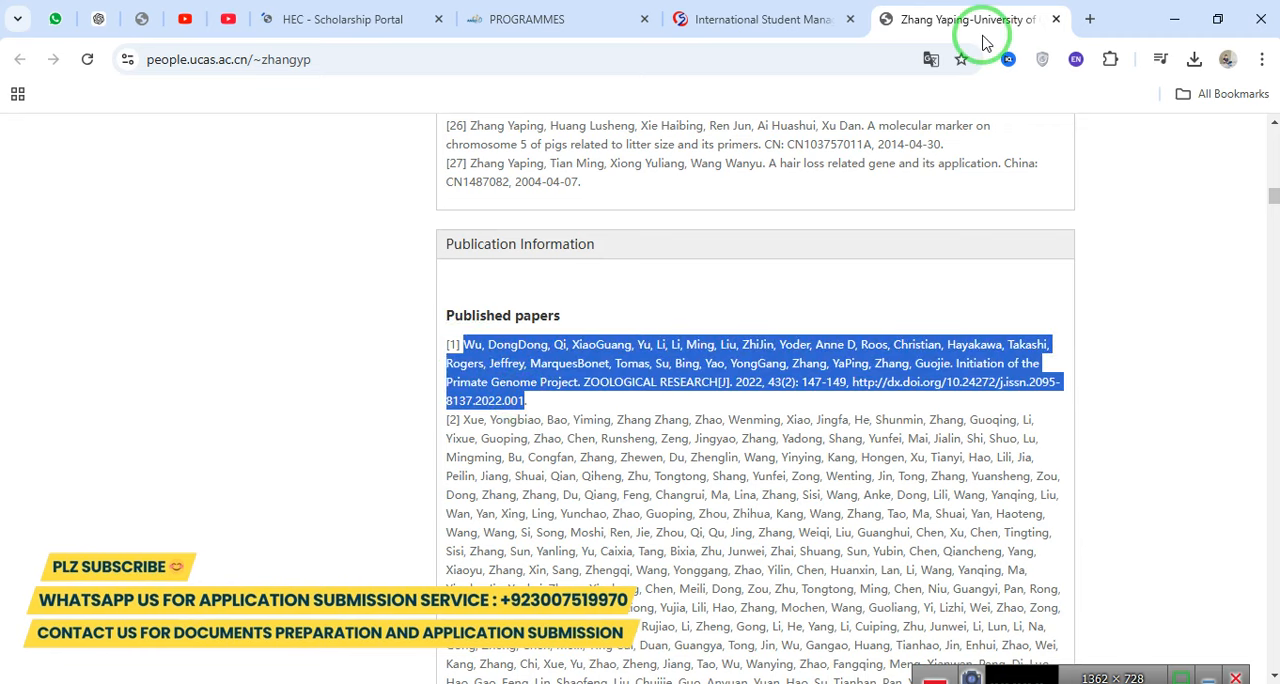
Open Google Scholar in a new tab and search it for the copied paper citation.
click(1090, 19)
text(goog)
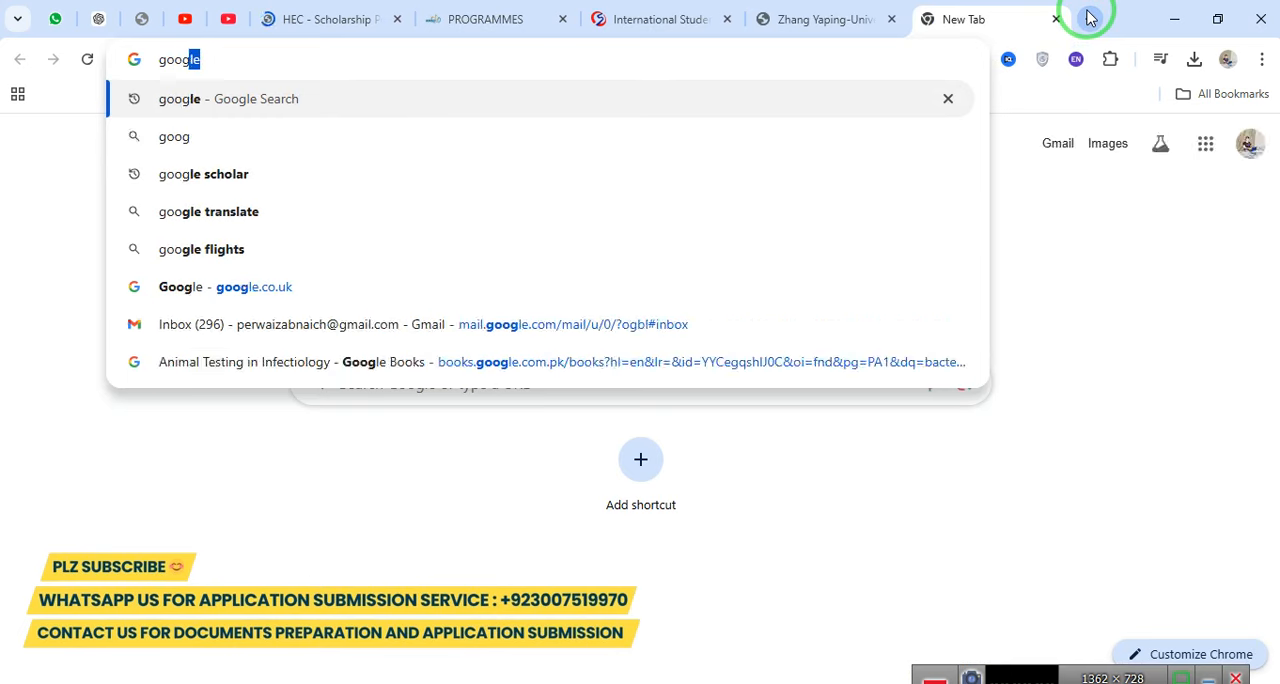
click(576, 190)
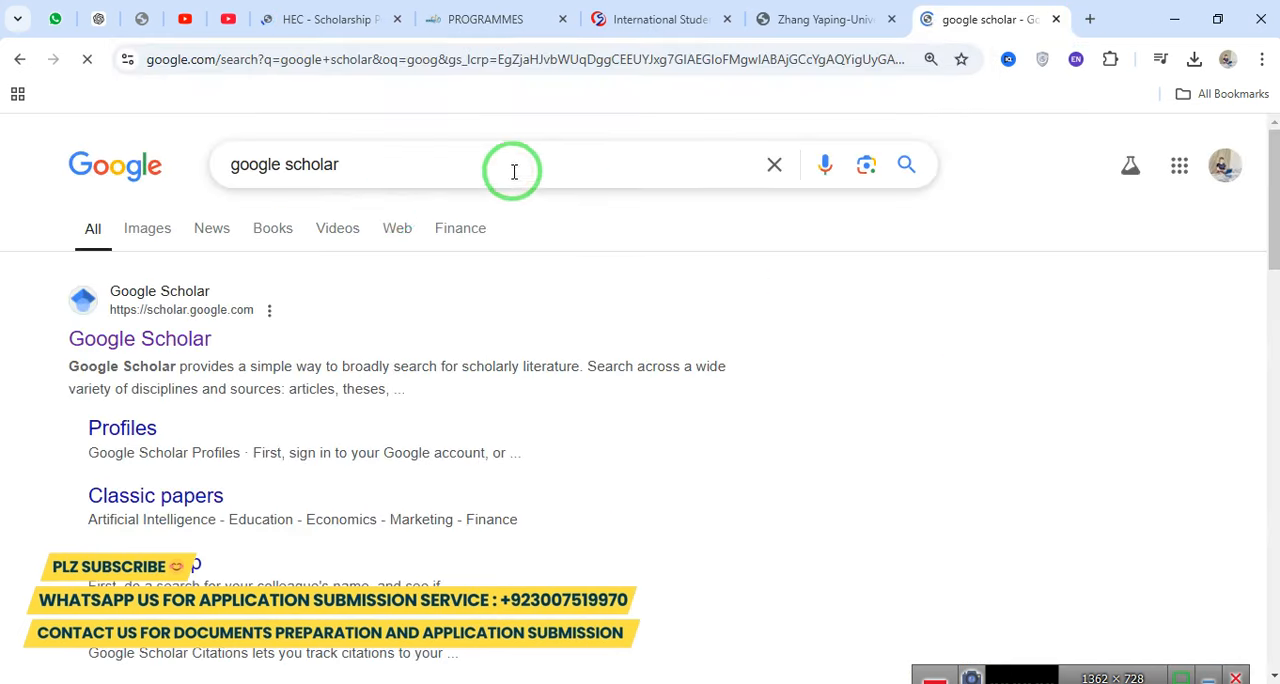
click(145, 340)
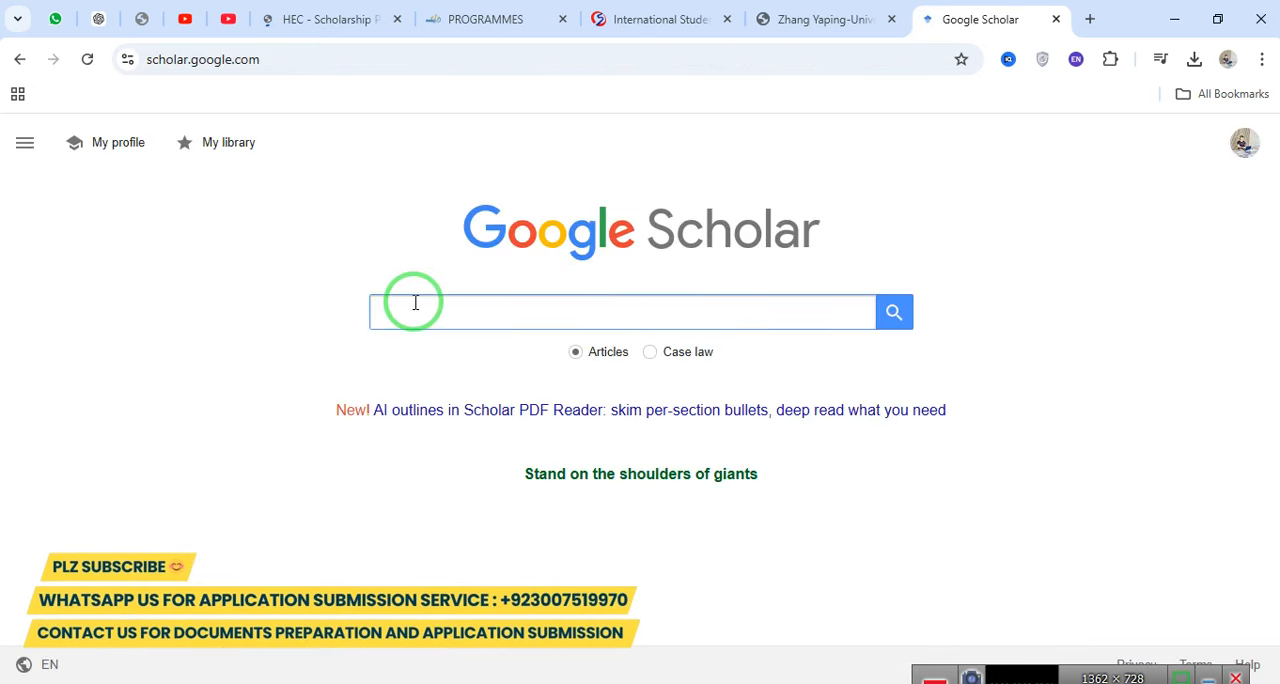
key(ctrl+v)
click(894, 312)
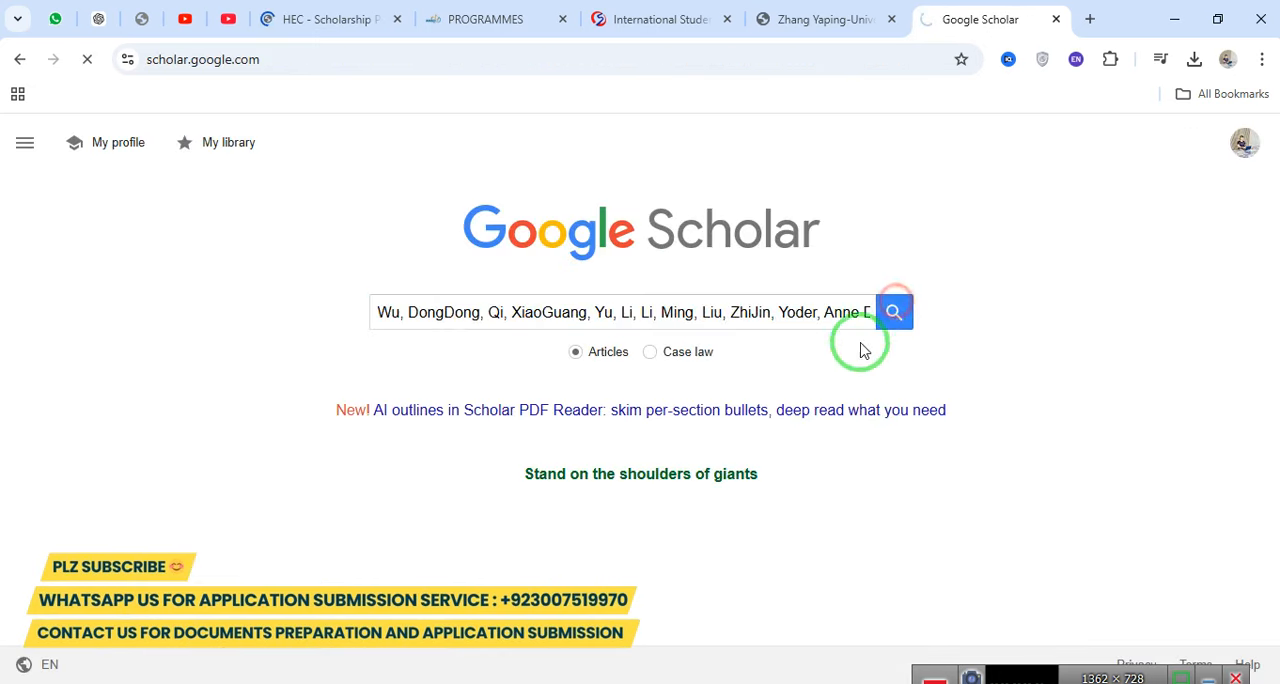
Open the article "Initiation of the primate genome project" and look through its abstract, contributor information and references.
drag(222, 242, 566, 248)
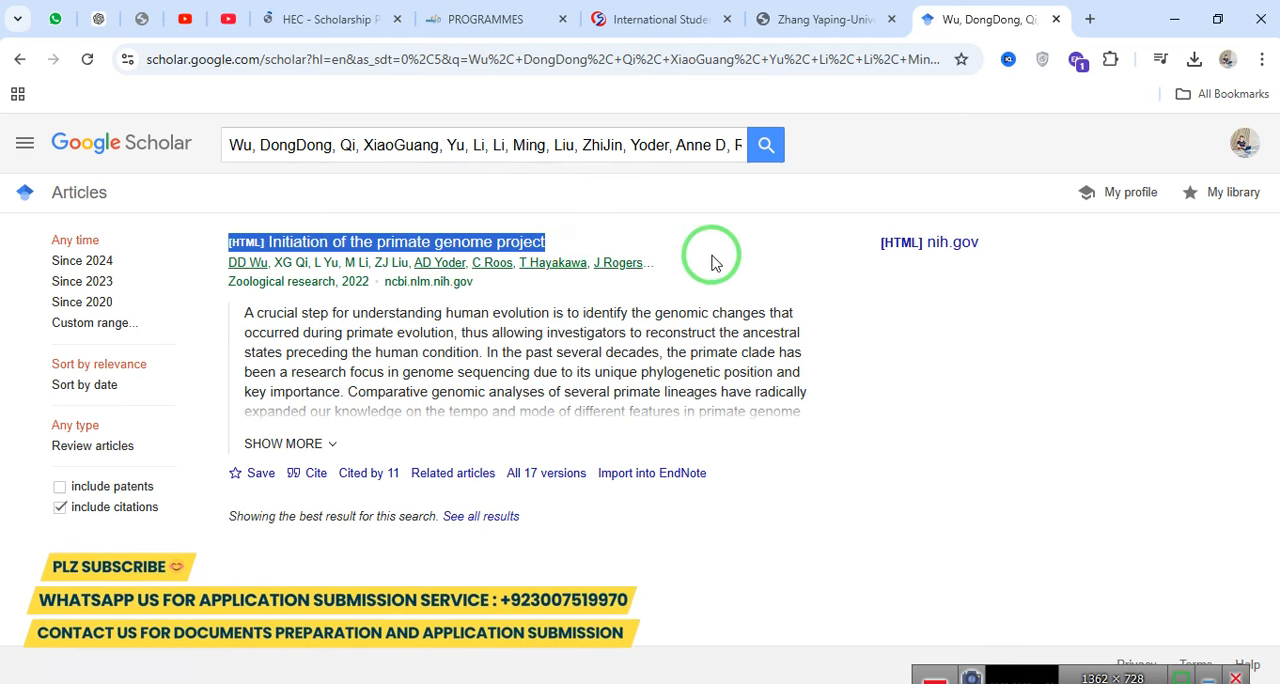
click(503, 245)
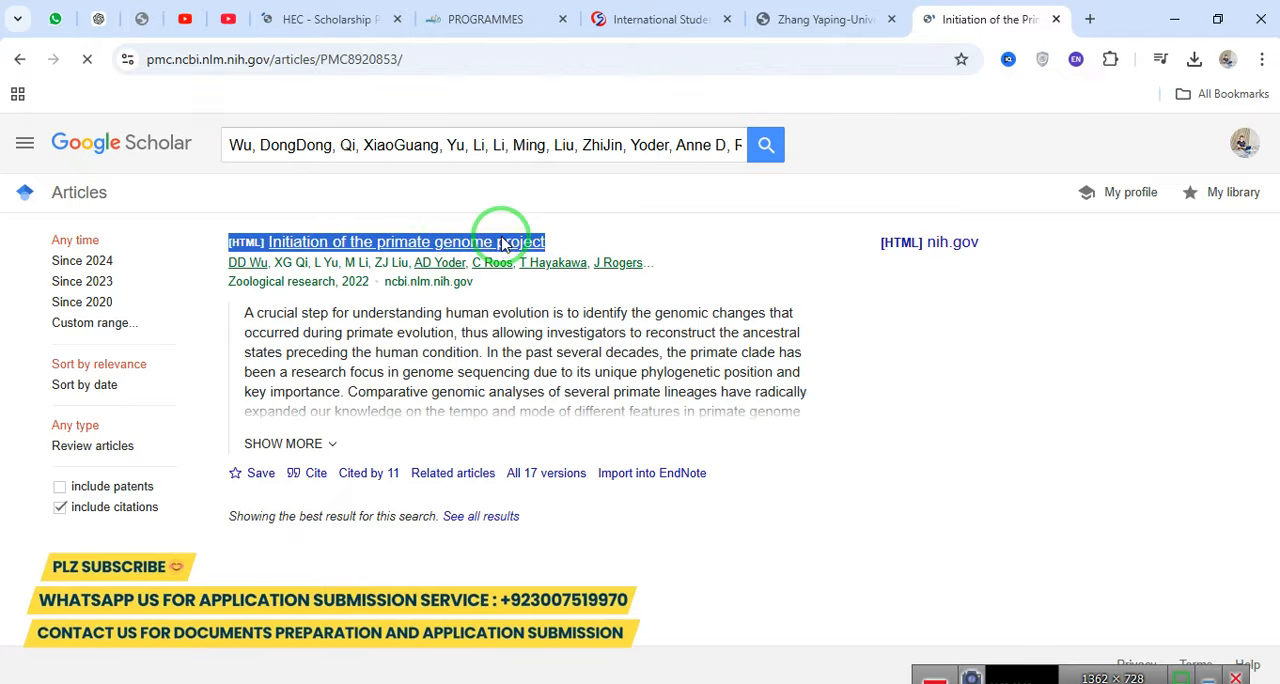
scroll(503, 245, down, 10)
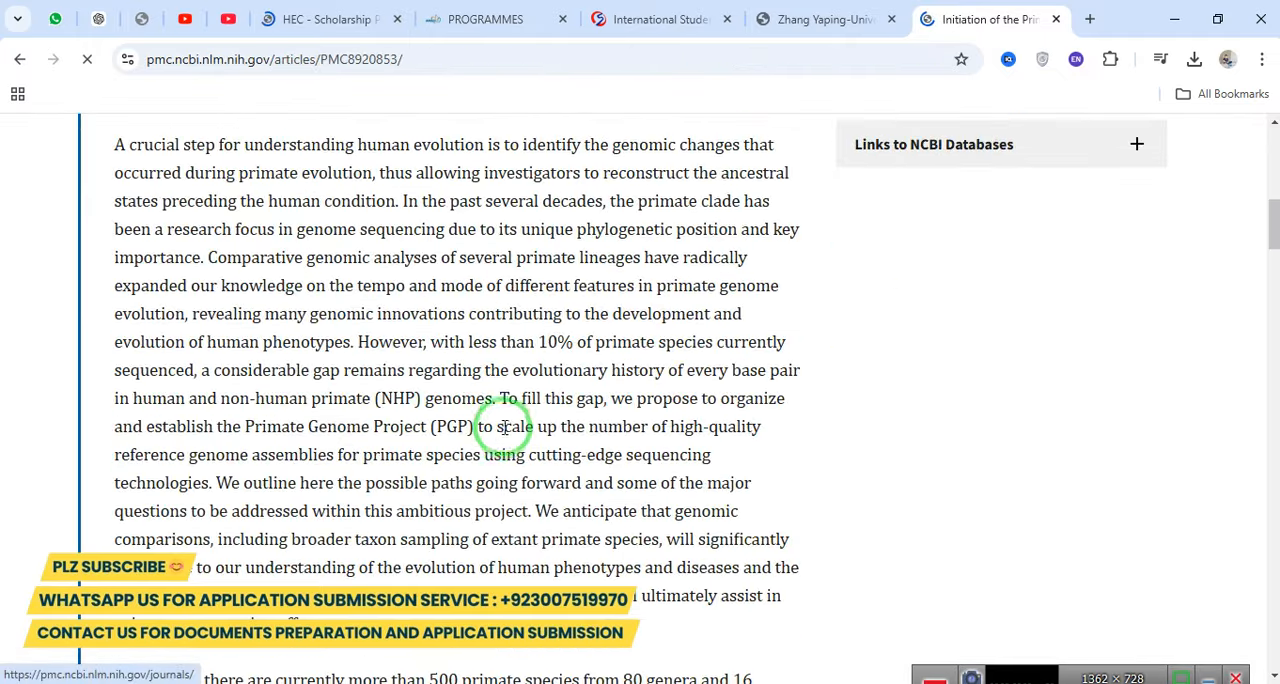
scroll(505, 427, down, 15)
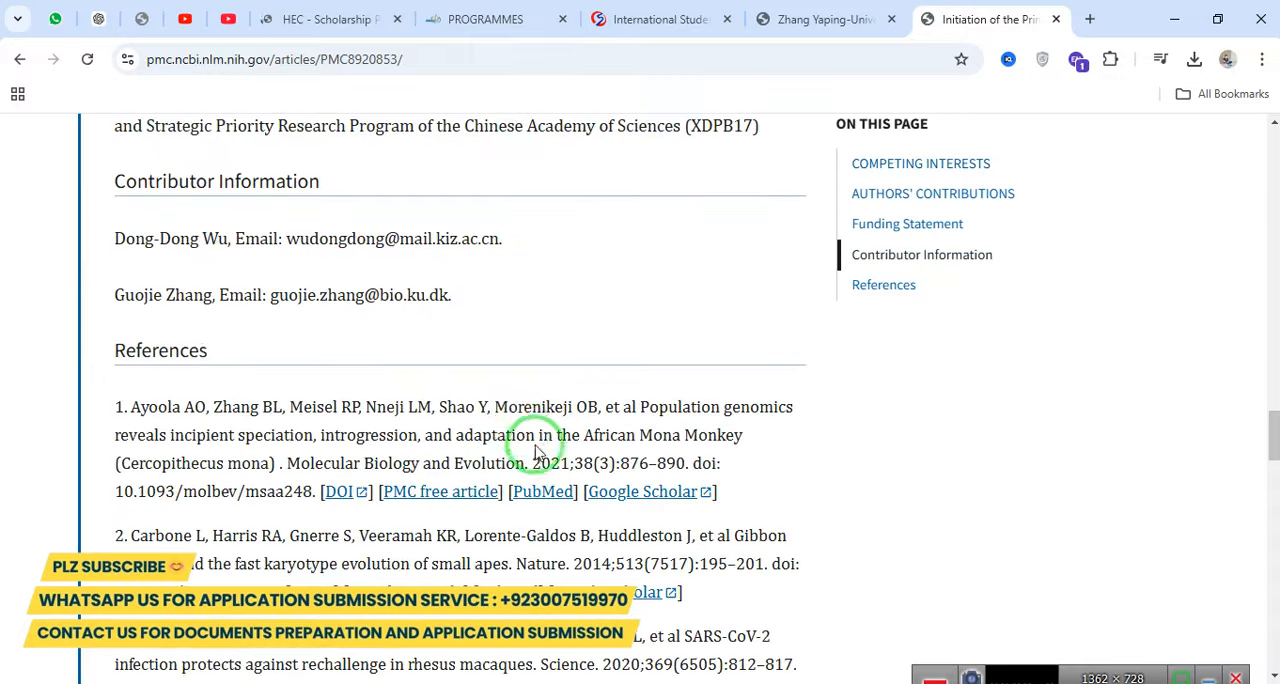
scroll(533, 445, up, 15)
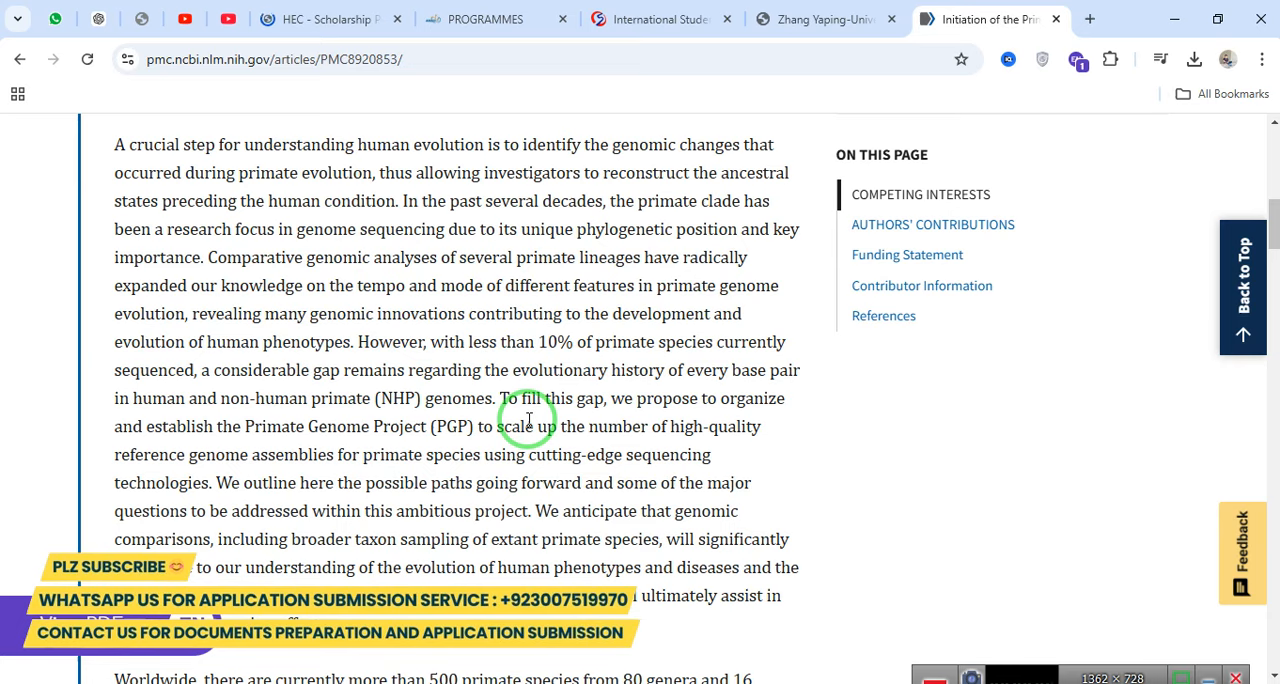
Return to the supervisor's profile page and highlight the Published papers list from the first entry onward to examine its extent.
scroll(529, 420, up, 4)
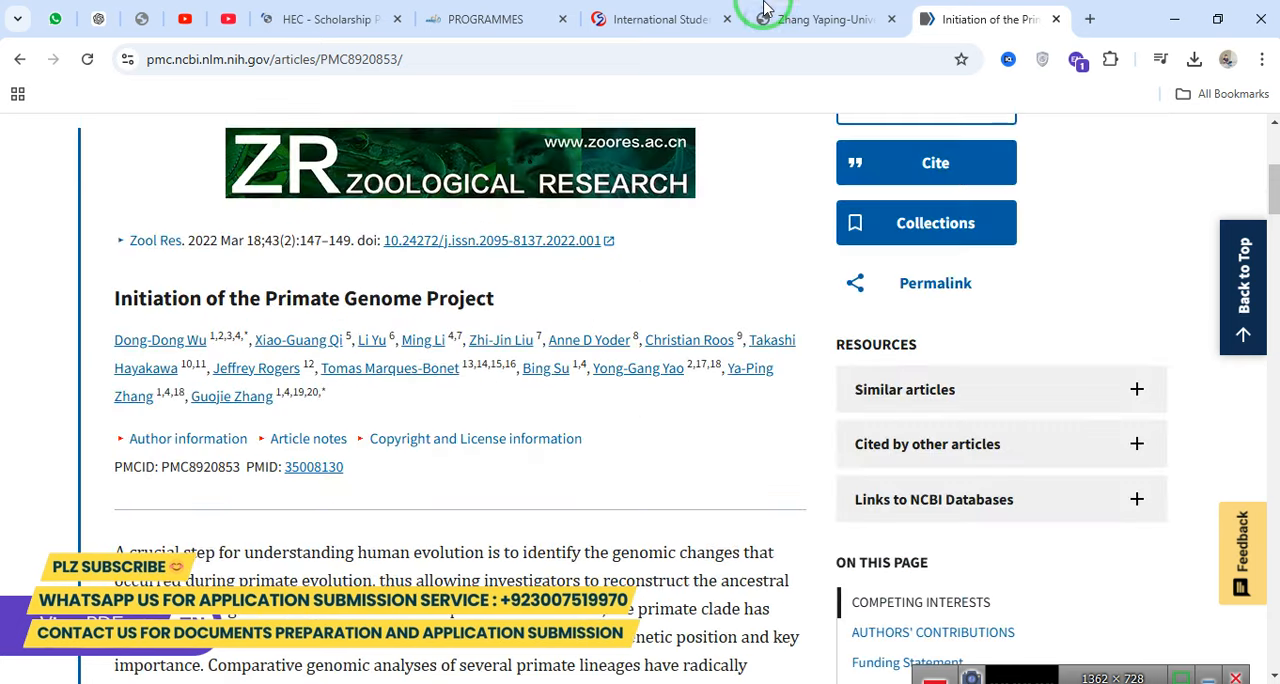
click(823, 5)
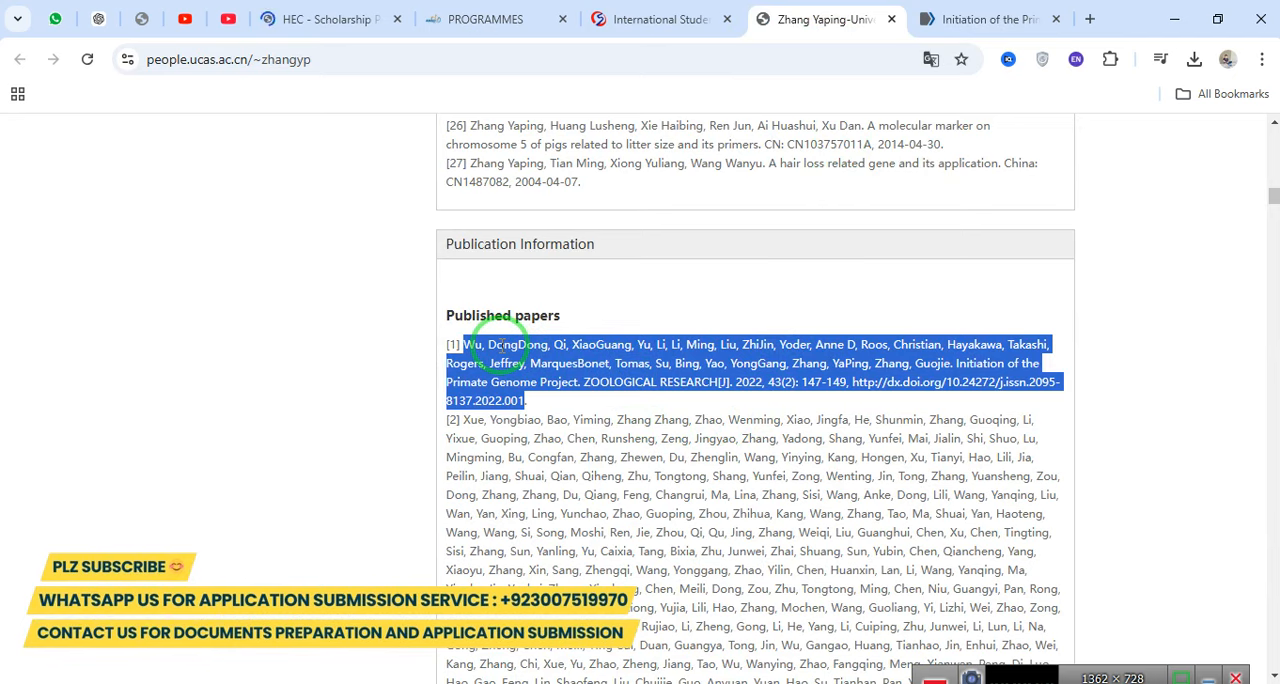
click(497, 342)
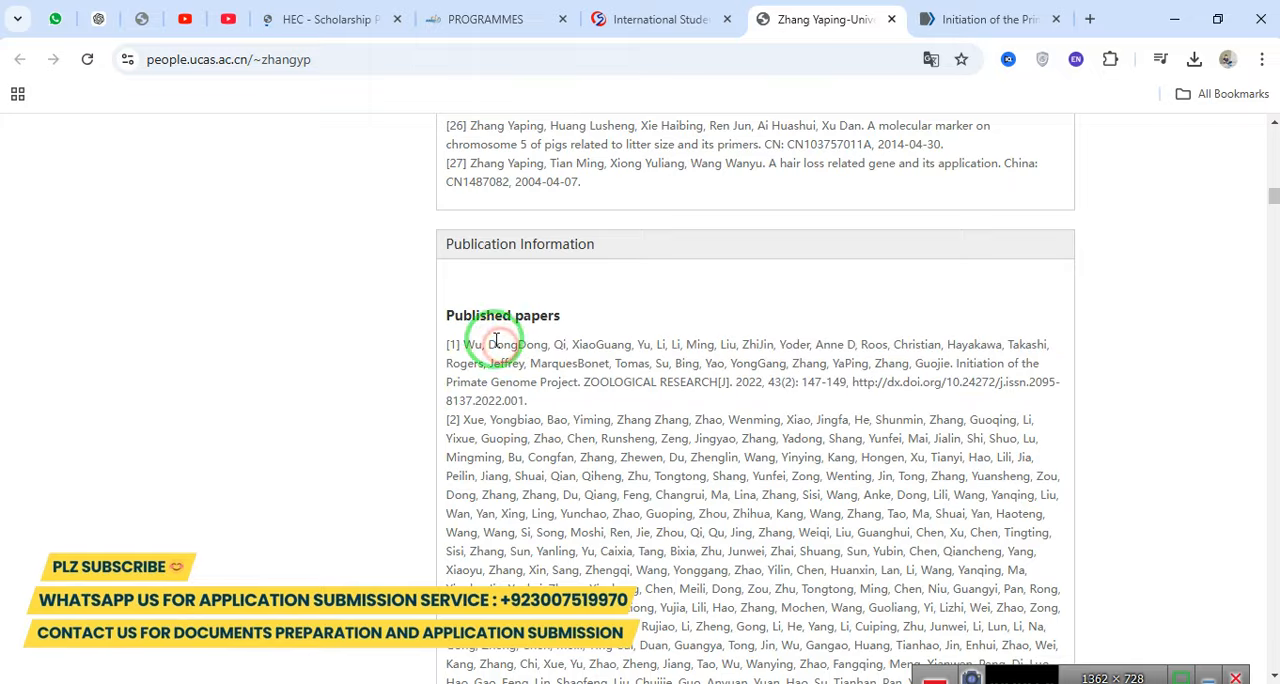
drag(472, 344, 737, 677)
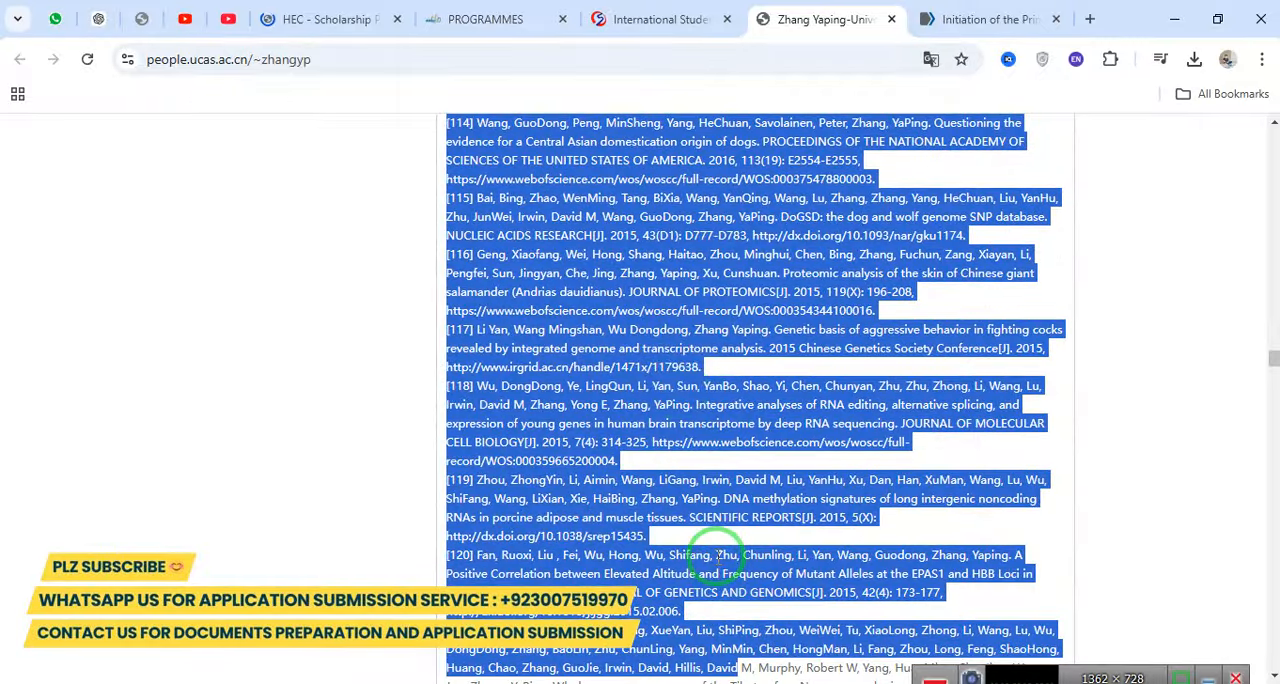
click(678, 388)
Go back to the profile's Basic Information and highlight the supervisor's name, title and institute.
scroll(678, 388, up, 20)
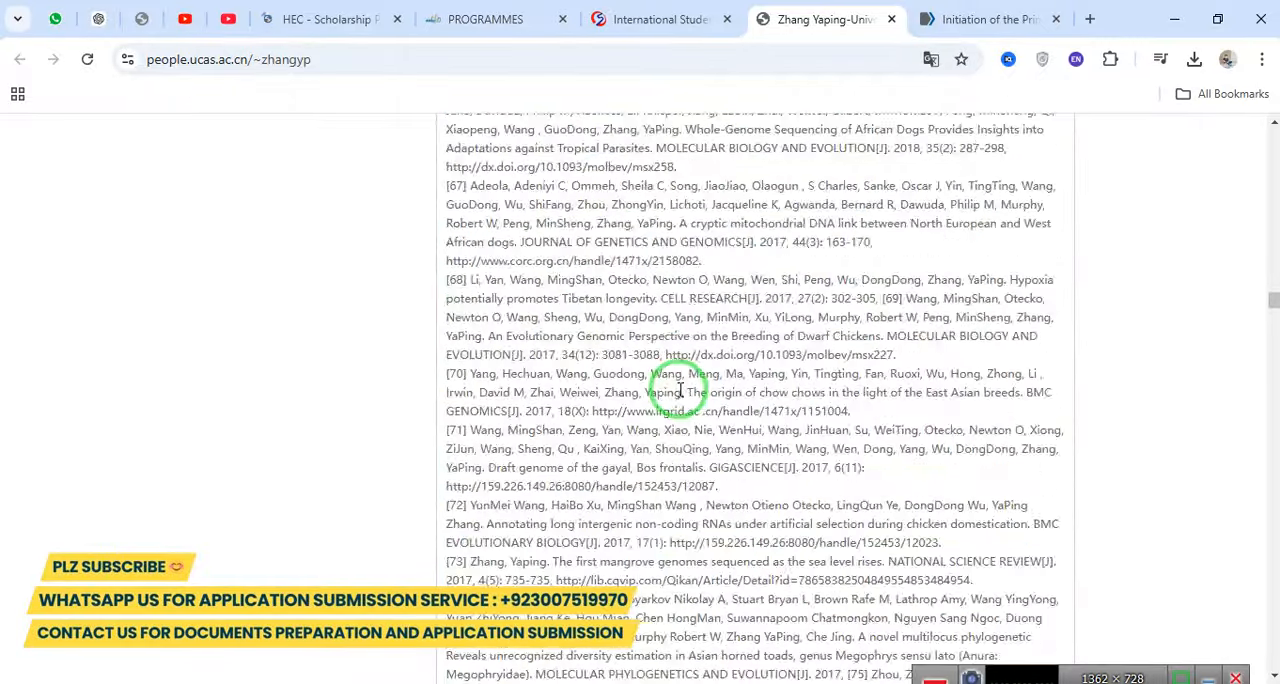
scroll(678, 388, up, 20)
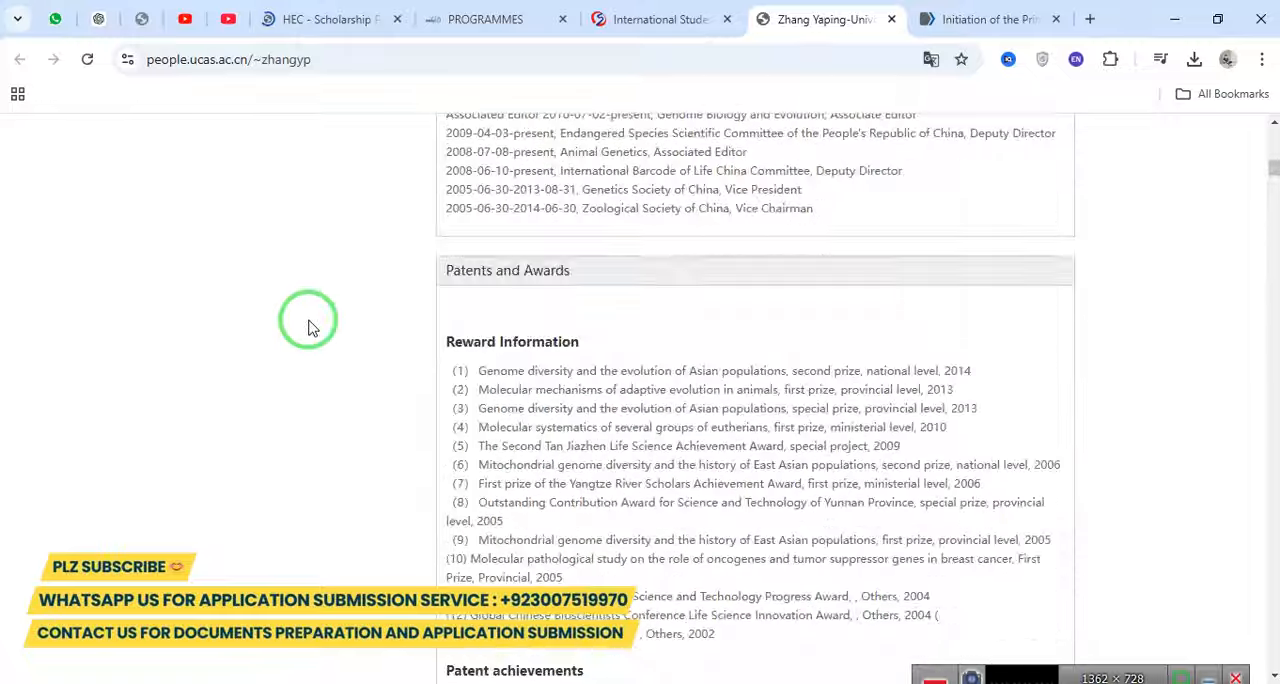
scroll(309, 328, up, 15)
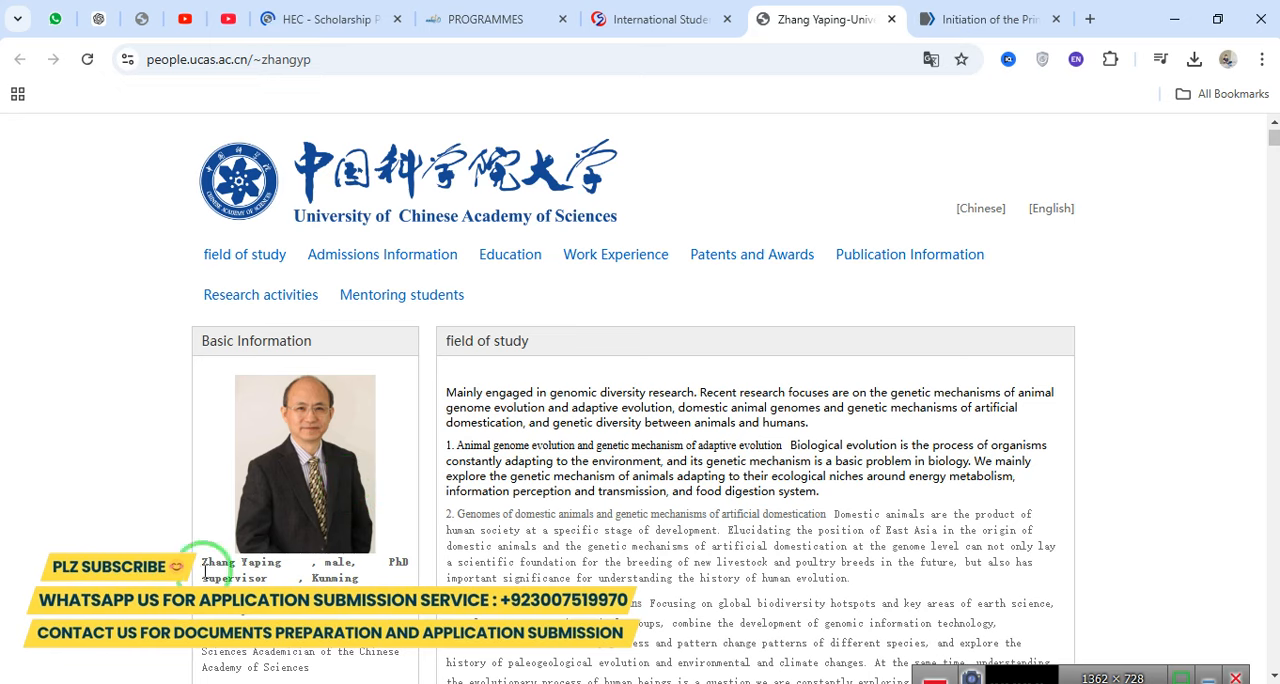
drag(205, 571, 368, 618)
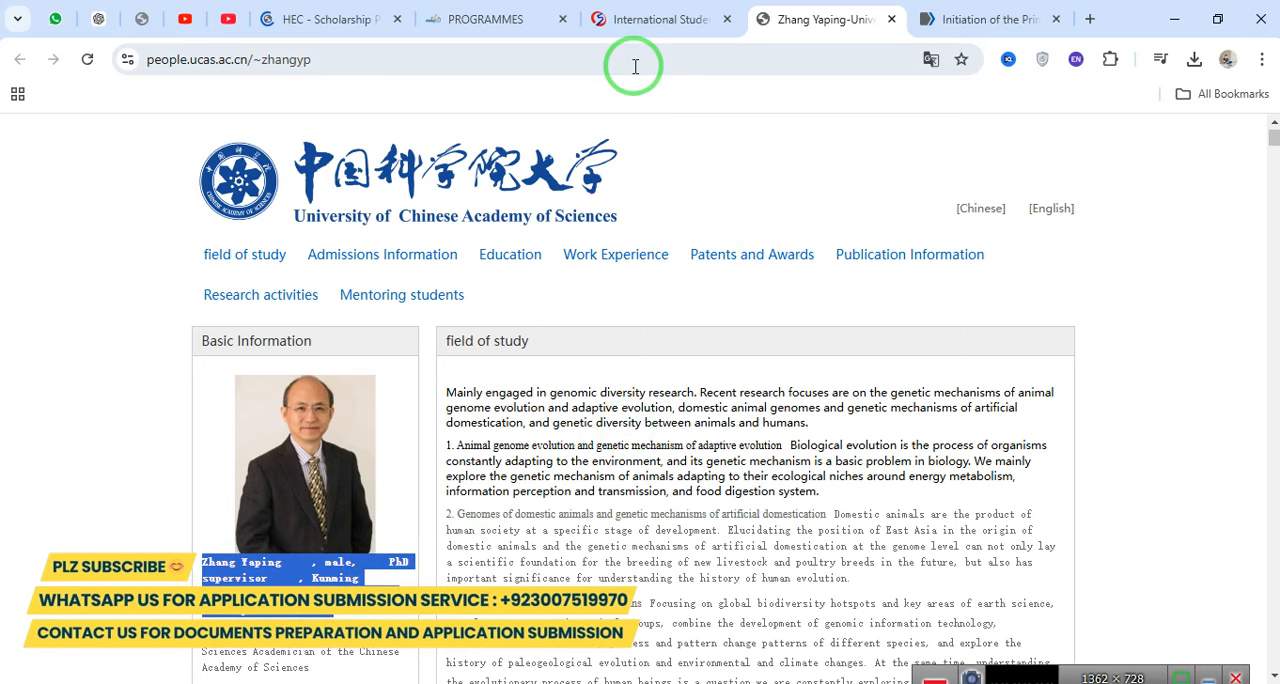
Return to the UCAS application system and apply for the English-taught Genetics master's program at Kunming Institute of Zoology.
click(657, 19)
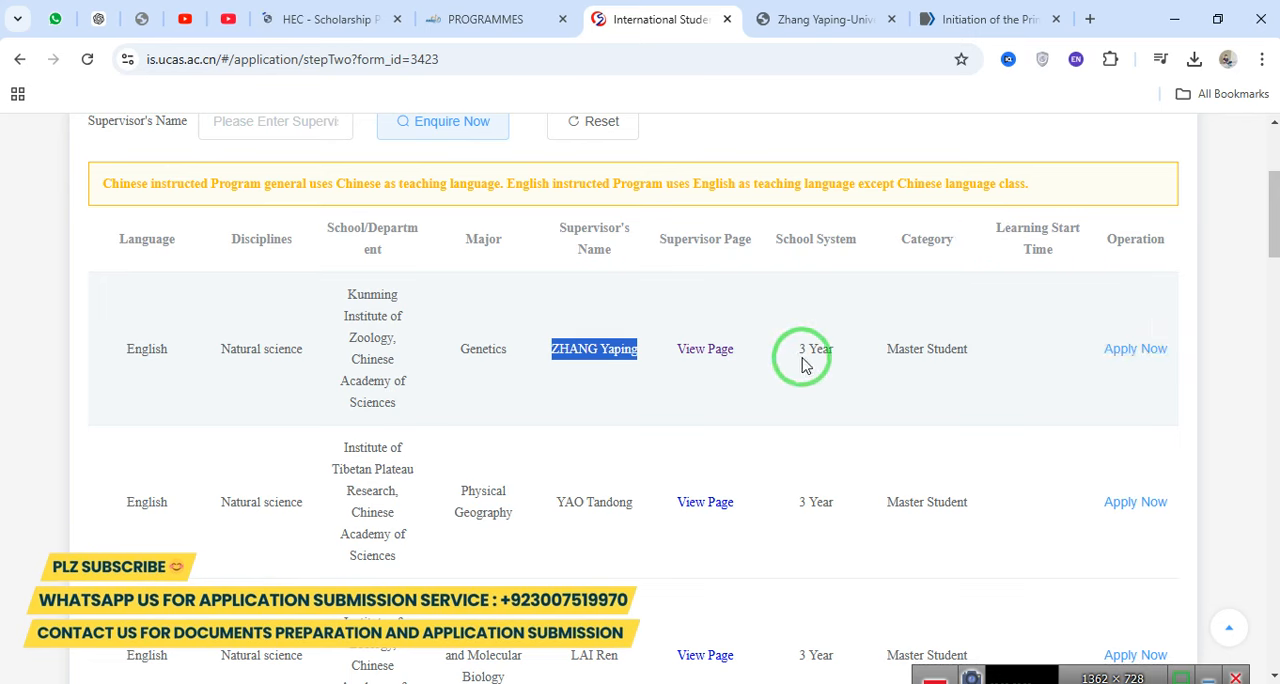
drag(806, 352, 990, 355)
click(1148, 356)
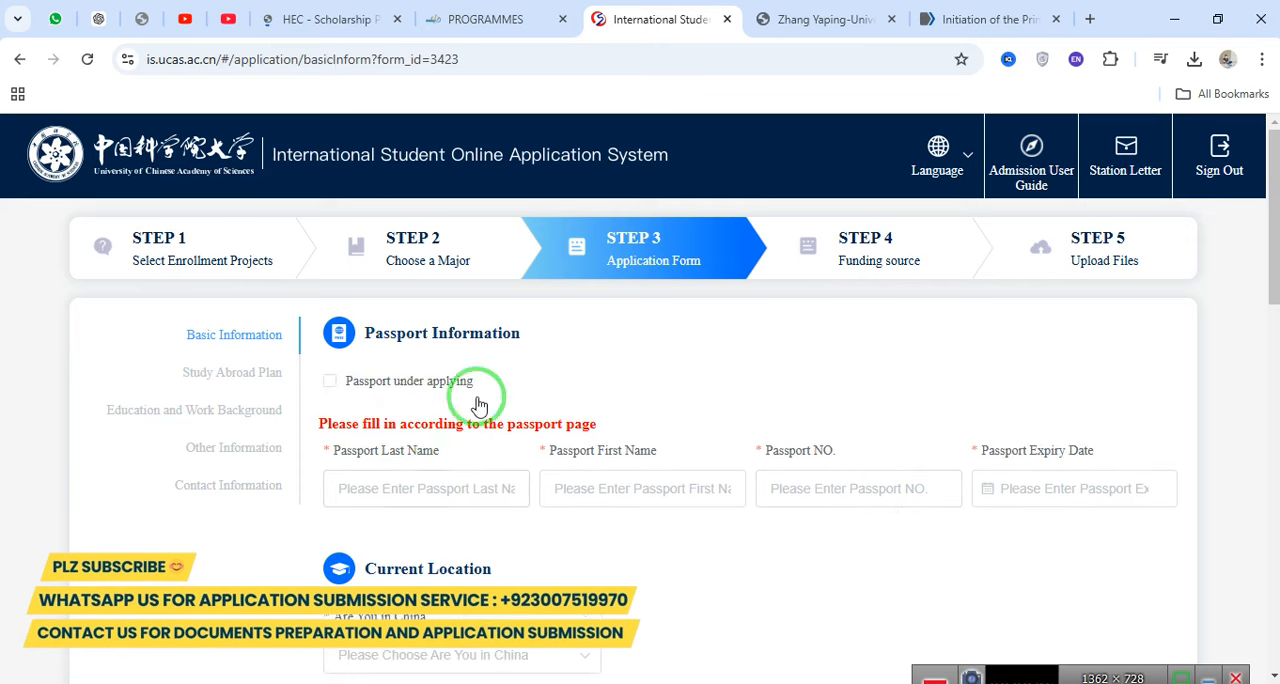
Mark the passport as under applying and check the Passport NO. and Passport Expiry Date field labels.
drag(483, 381, 361, 377)
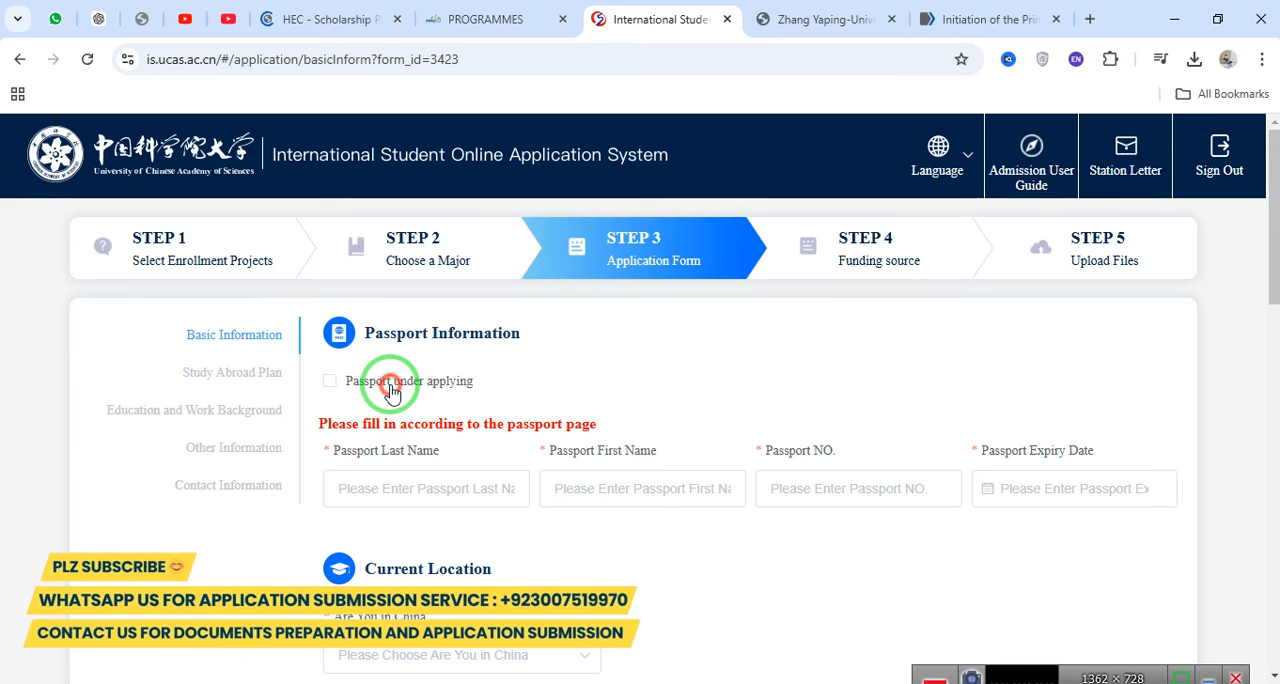
click(389, 387)
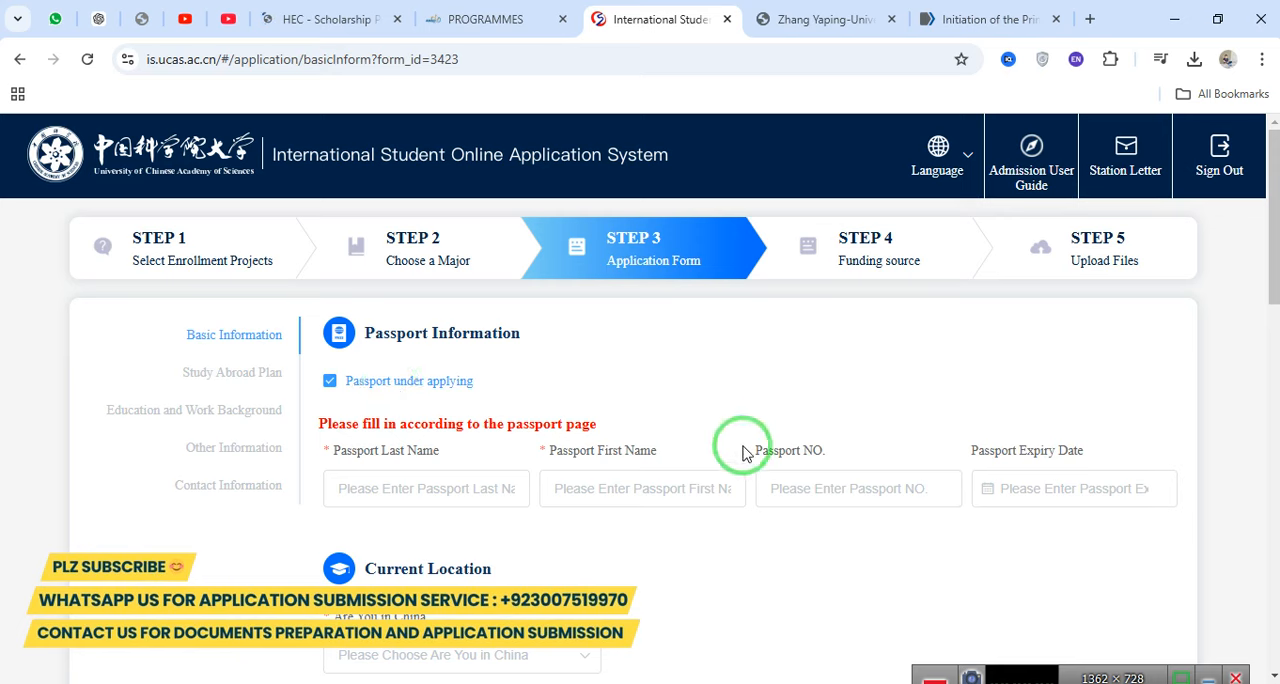
drag(737, 444, 825, 452)
click(825, 452)
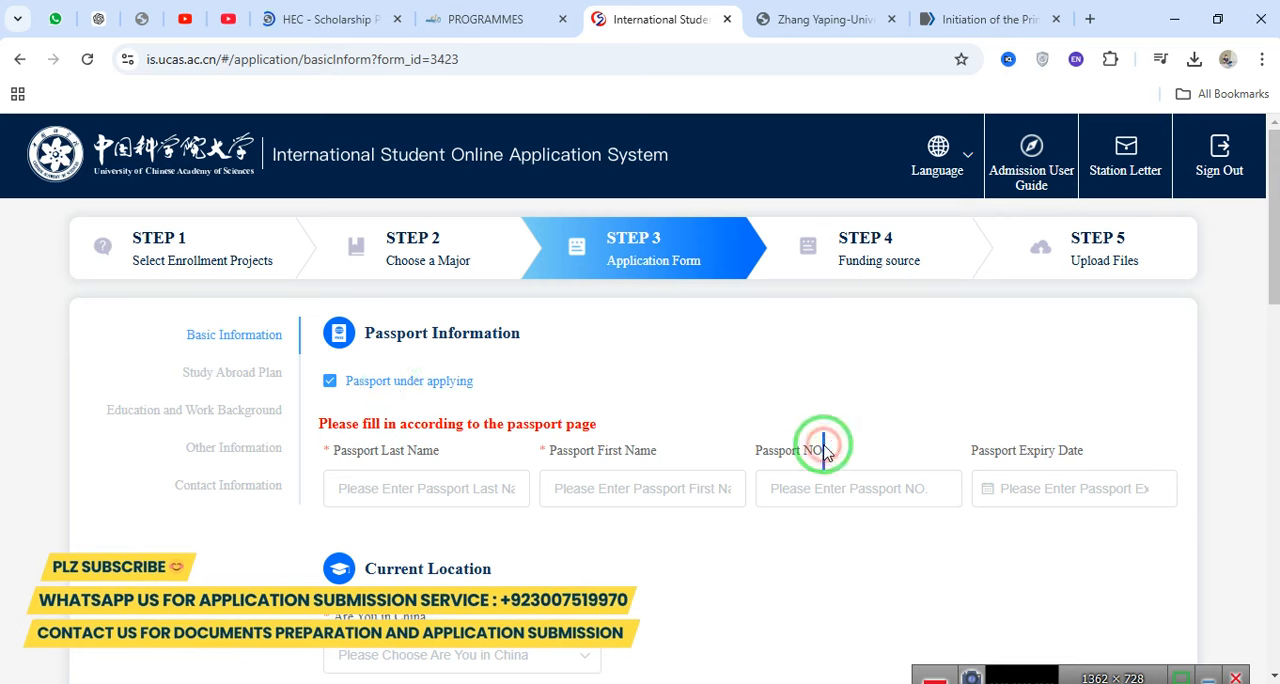
drag(972, 450, 1108, 446)
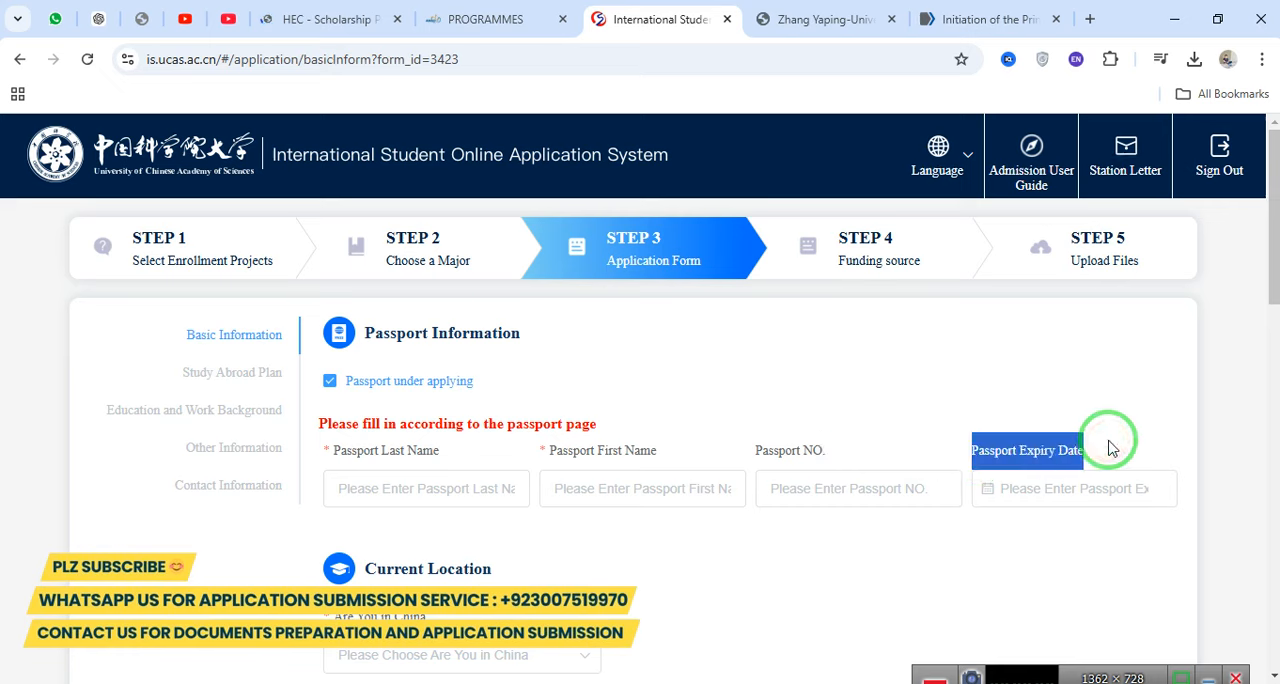
Fill in the applicant's passport last name and passport first name under Passport Information.
click(468, 484)
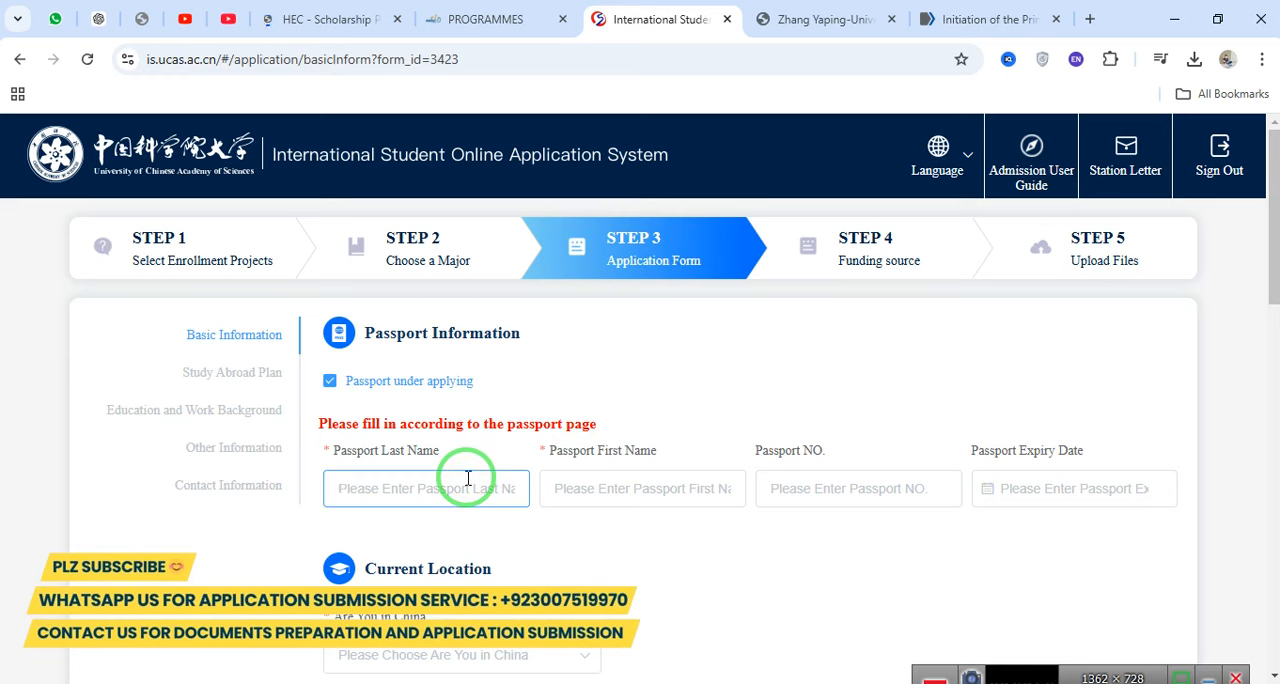
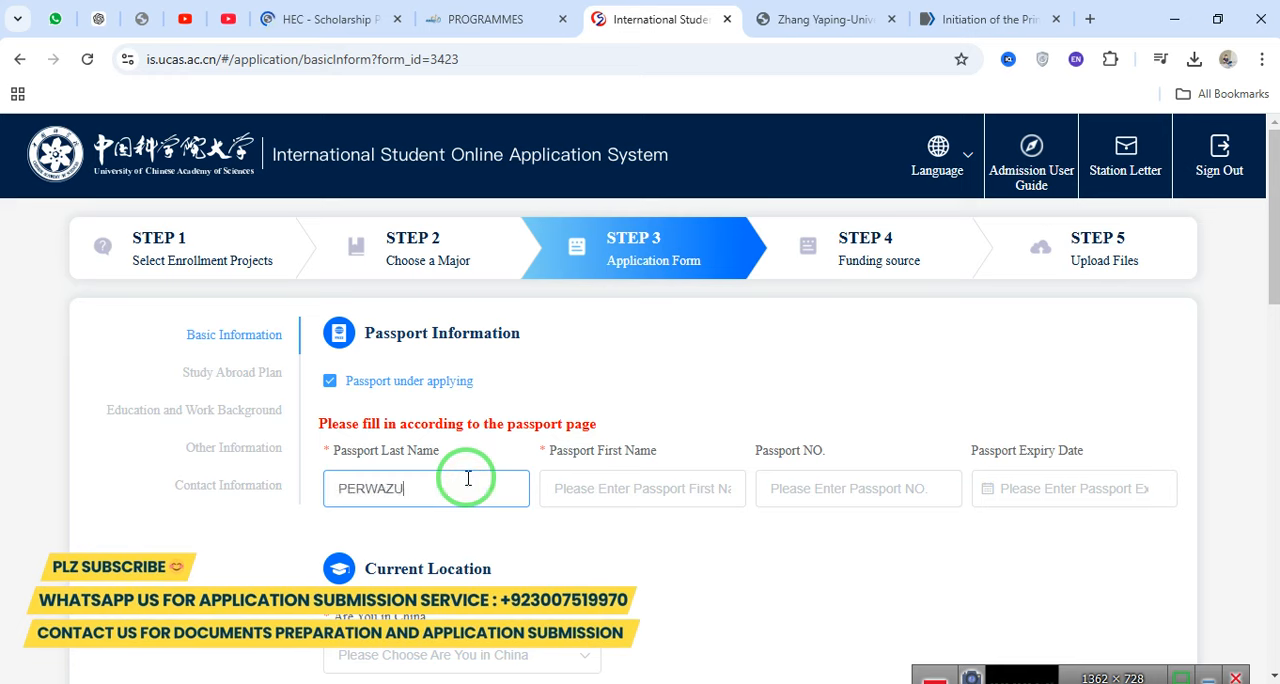
key(Tab)
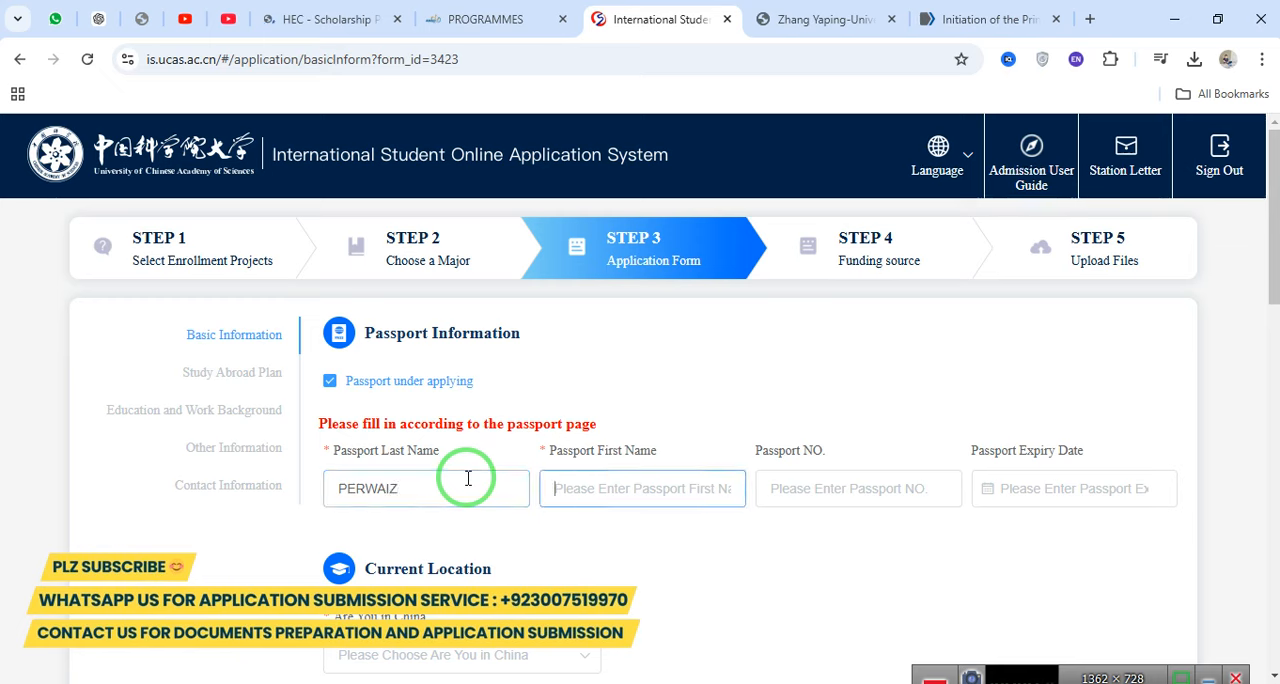
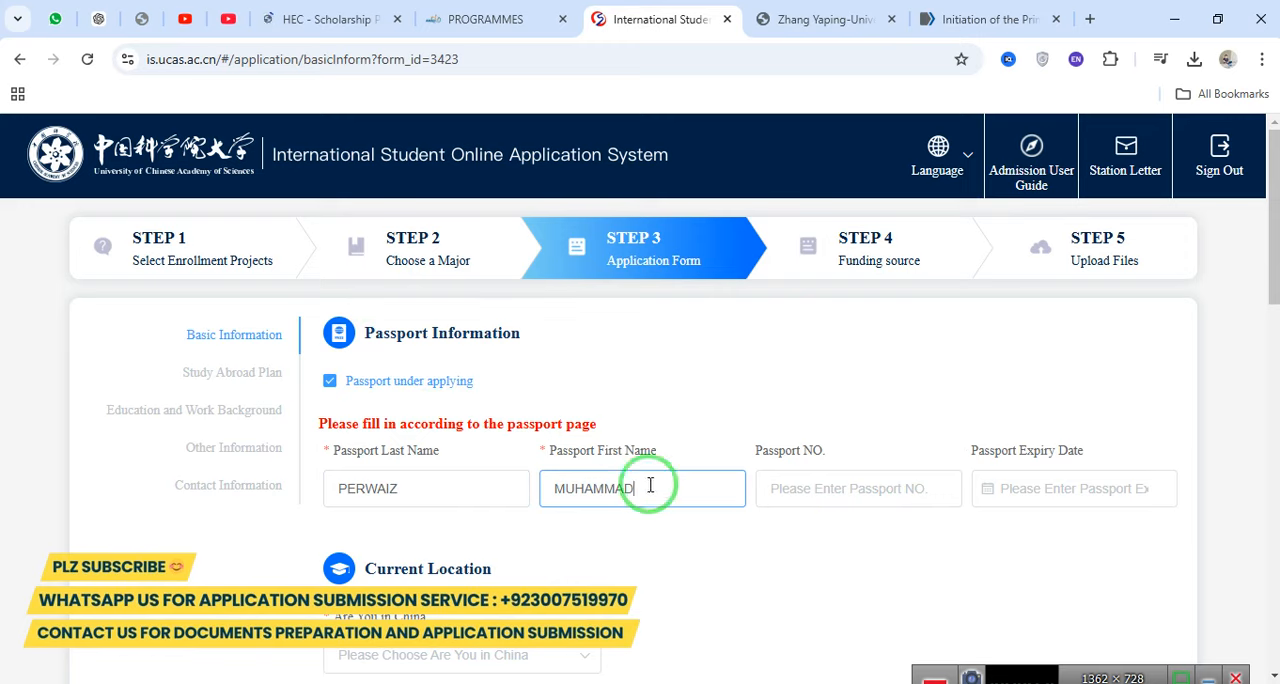
Under Current Location, try Yes for whether the applicant is in China, and set the answer to No.
scroll(860, 486, down, 4)
scroll(1271, 357, up, 2)
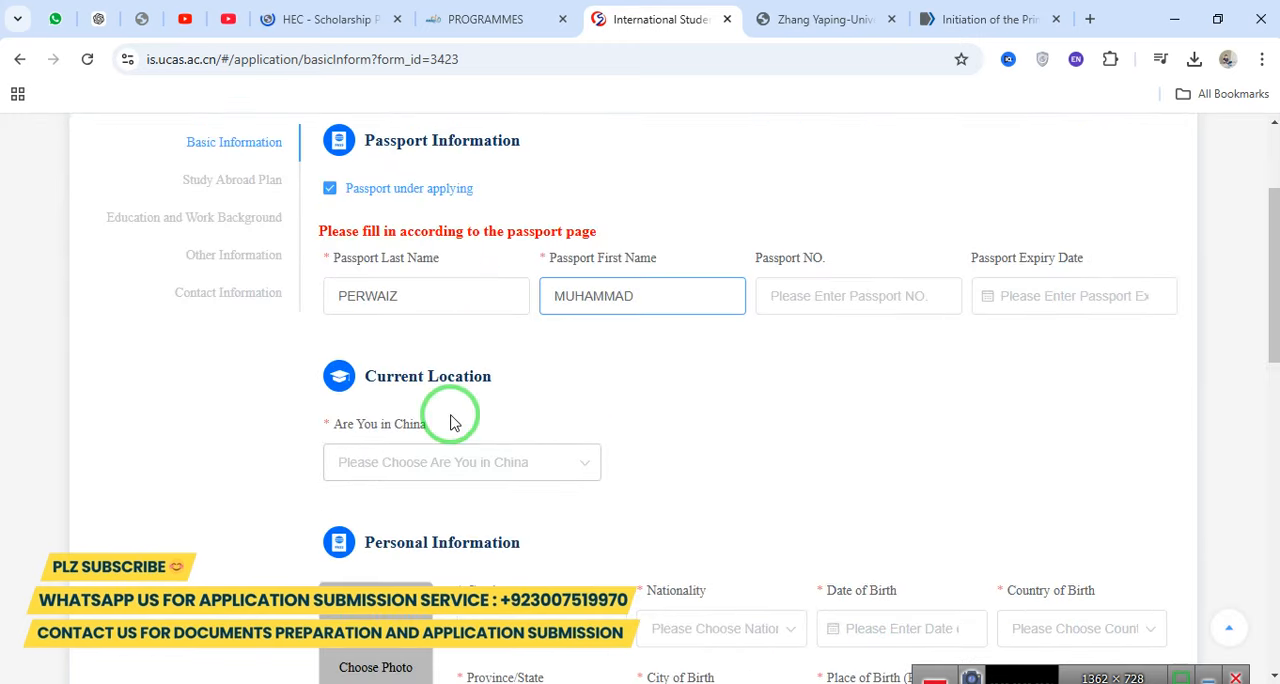
drag(390, 378, 571, 374)
click(403, 471)
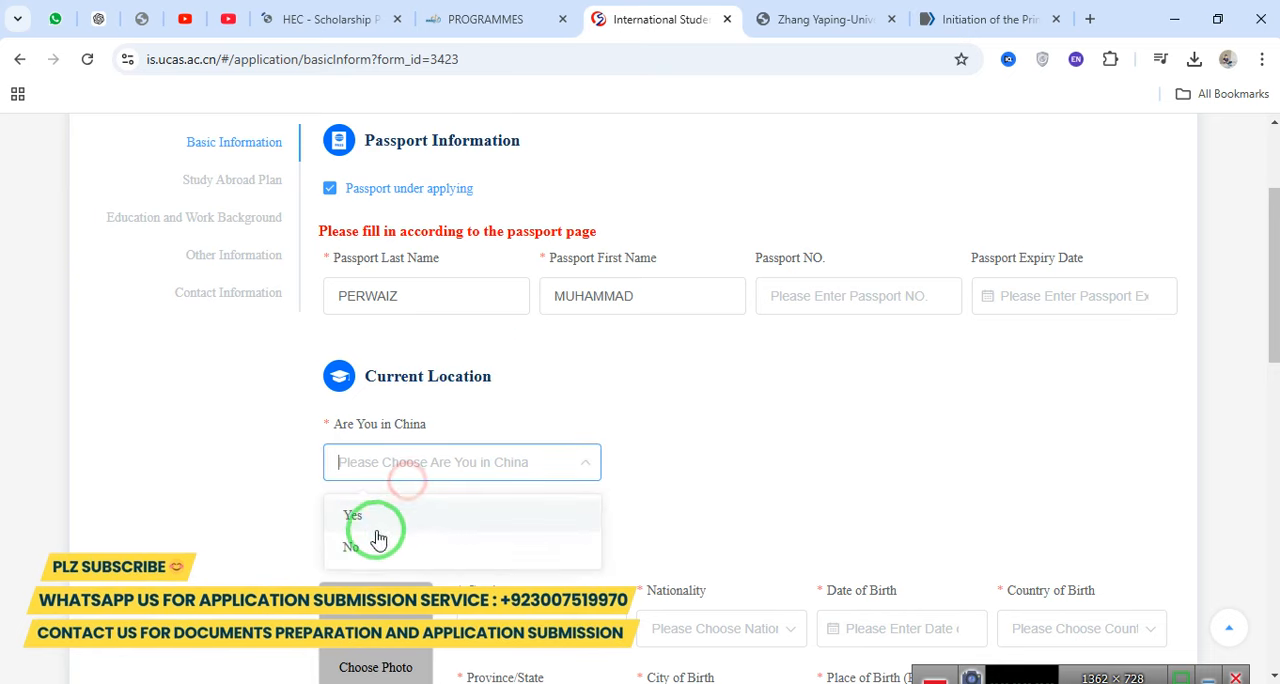
click(372, 522)
click(412, 472)
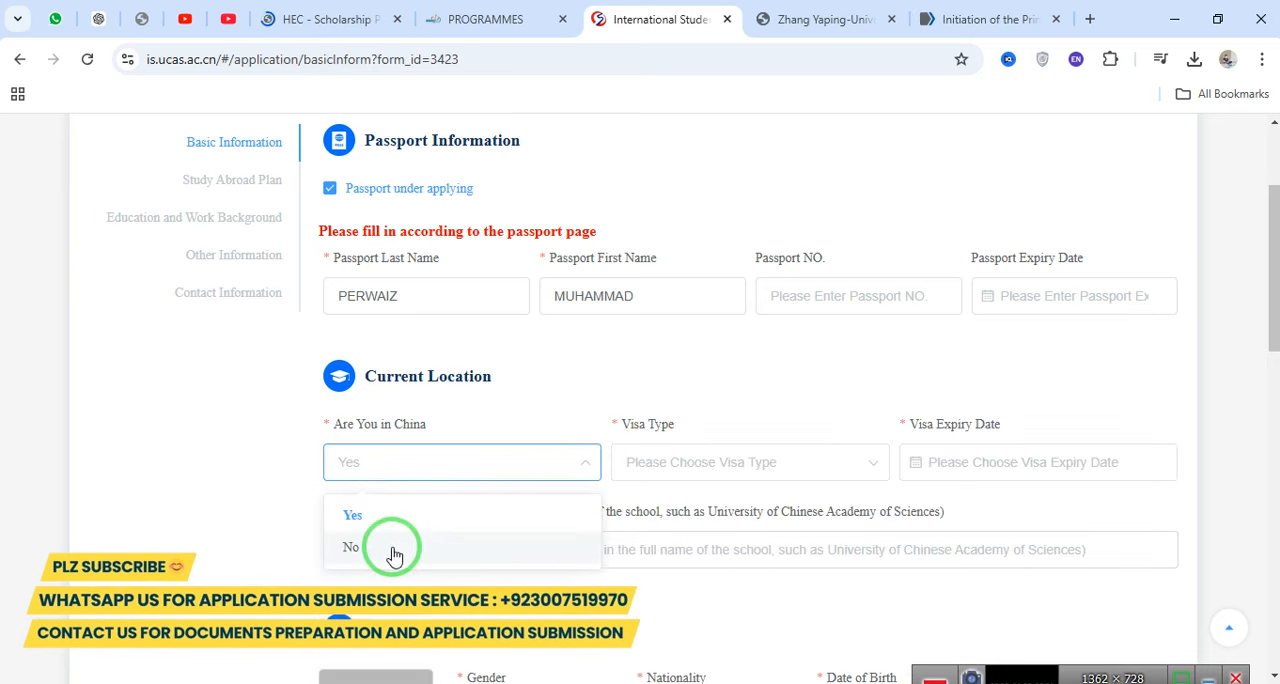
click(395, 550)
Open the photo upload dialog under Personal Information and review the required pixel dimensions, maximum file size and accepted formats.
drag(1277, 277, 1277, 371)
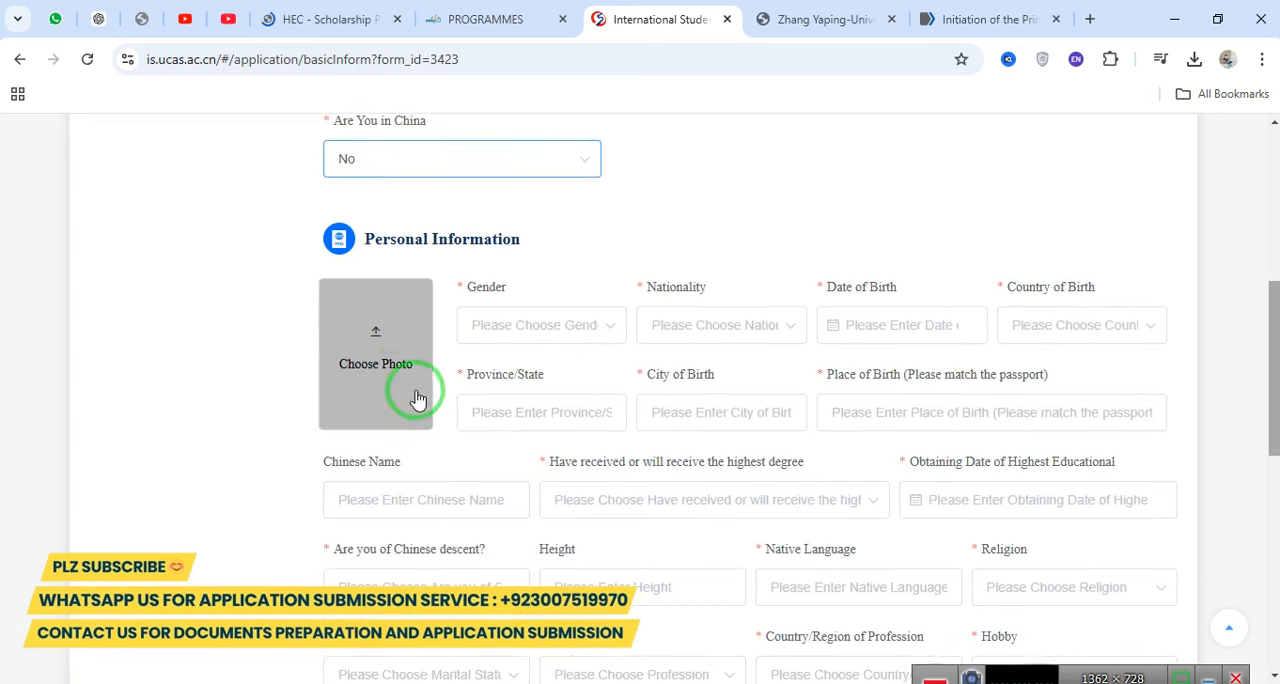
click(363, 362)
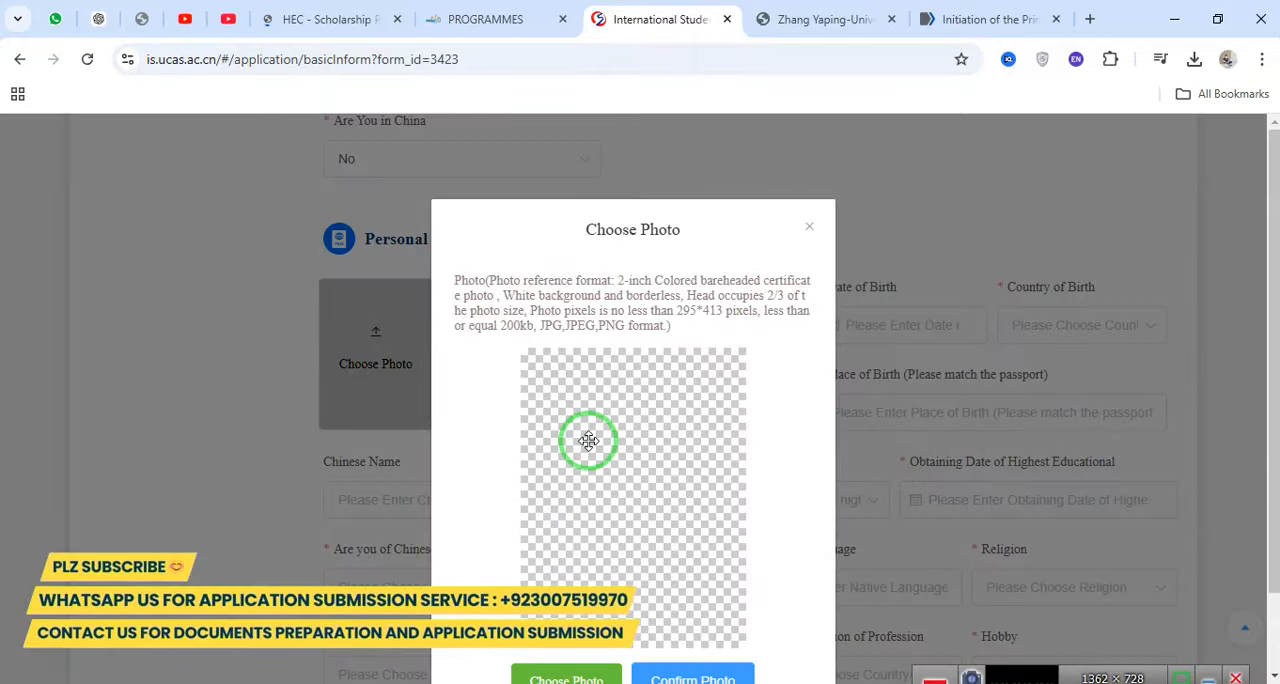
drag(676, 311, 722, 311)
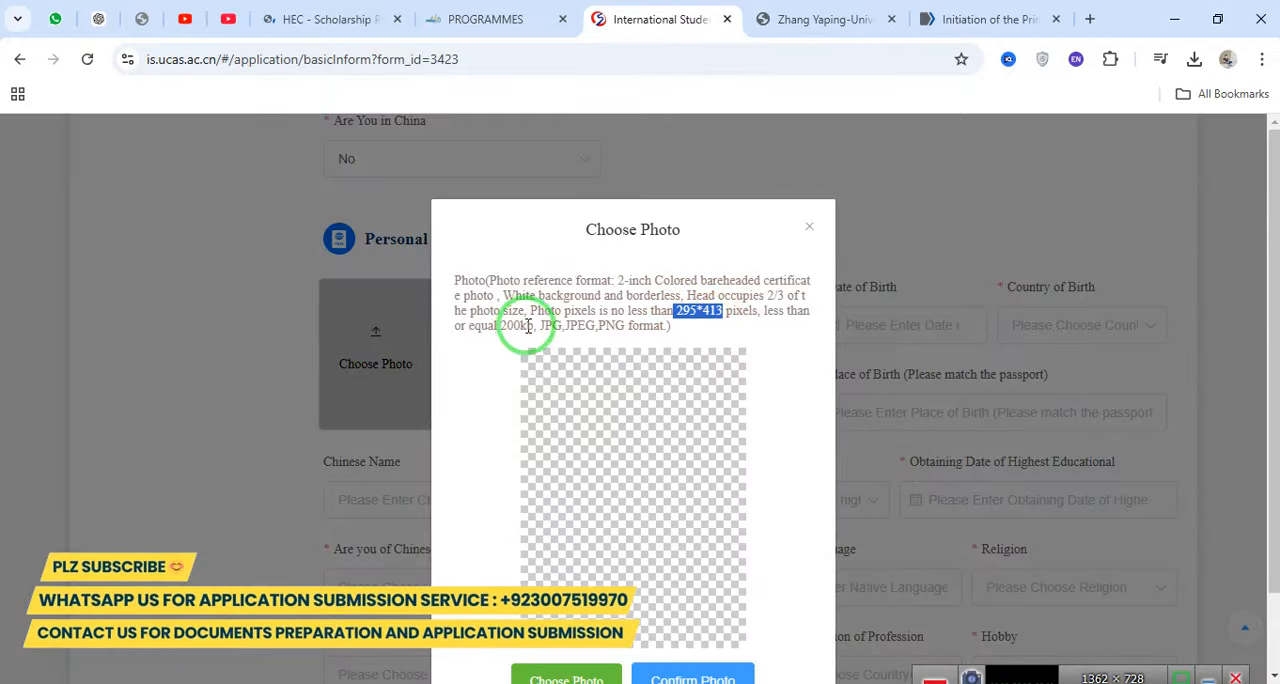
drag(500, 326, 544, 330)
click(579, 328)
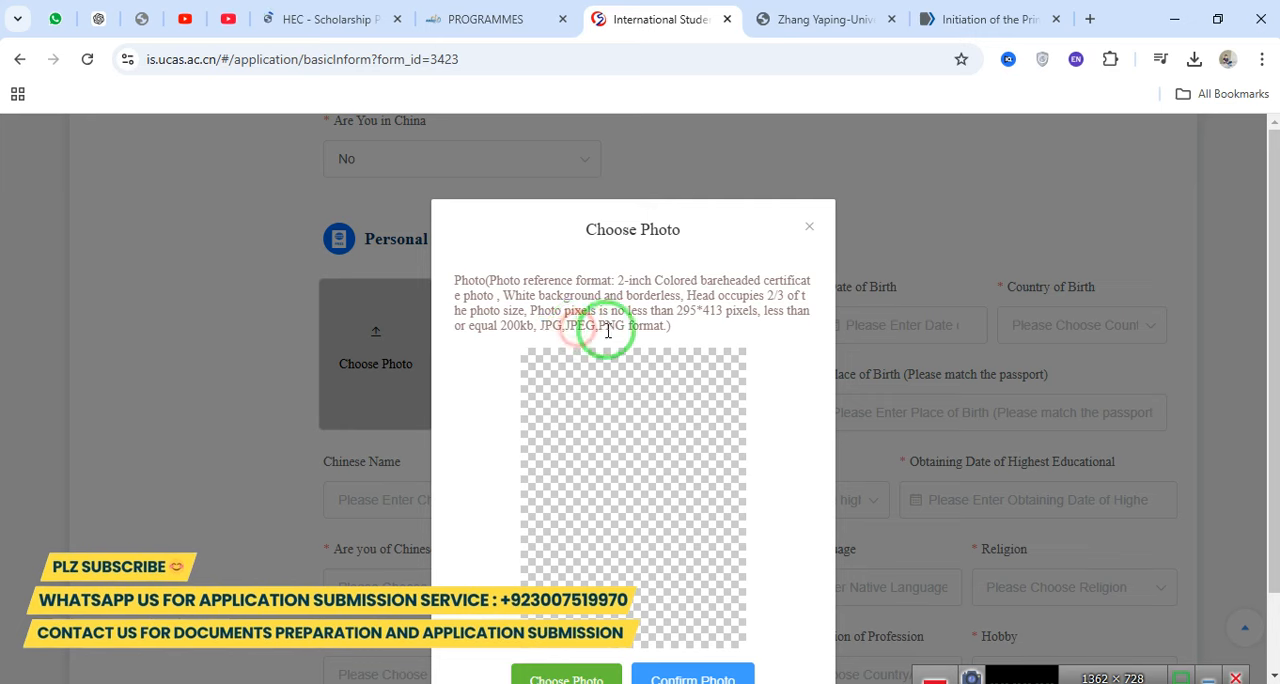
click(610, 326)
scroll(643, 403, down, 2)
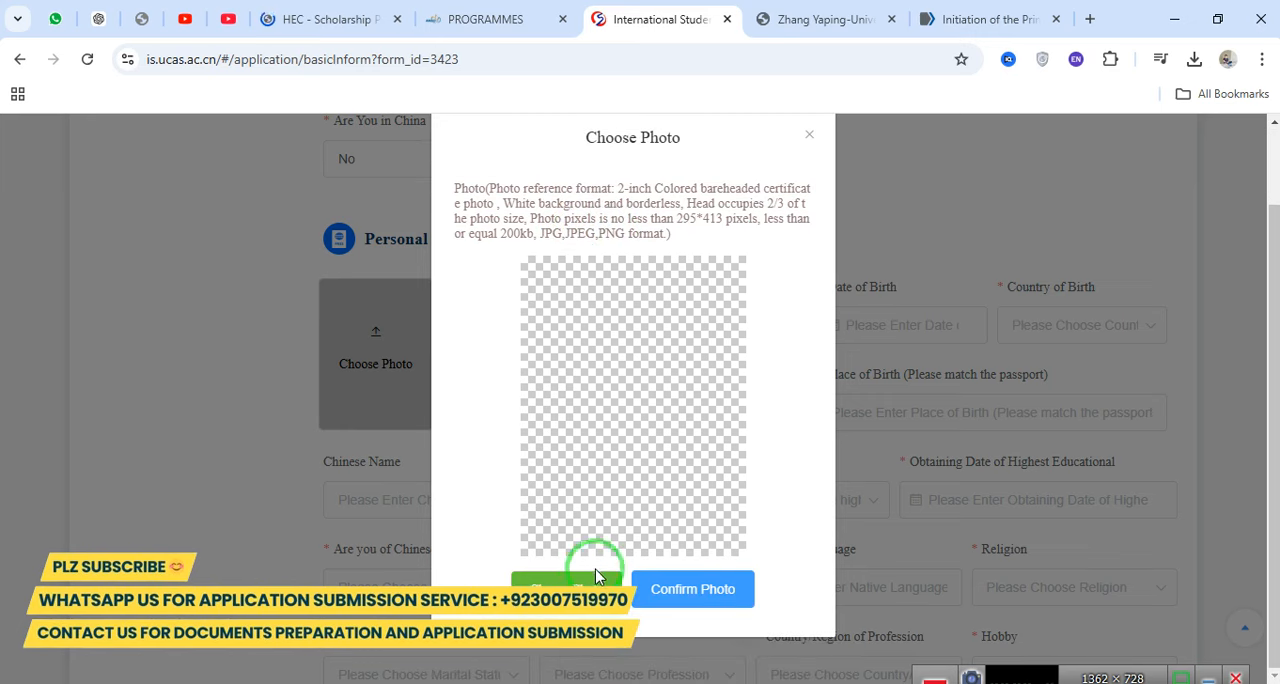
Choose the Chinese Government Scholarship poster image as the applicant photo and confirm it.
click(587, 574)
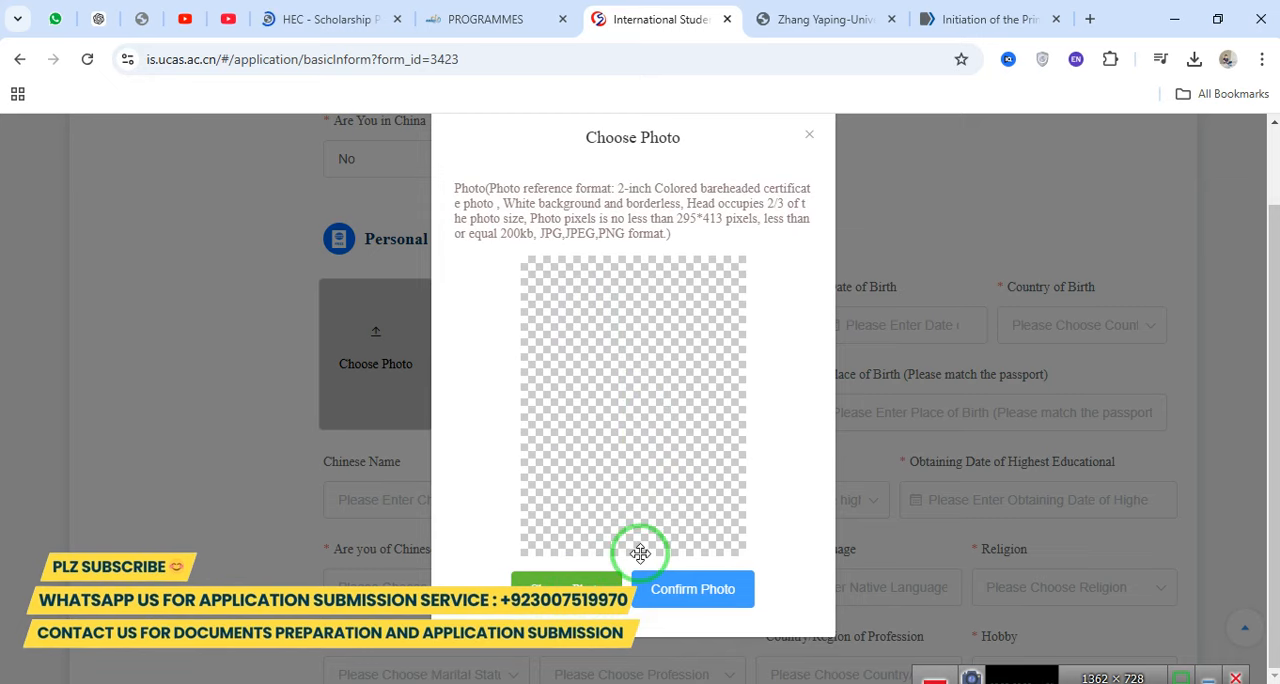
click(577, 585)
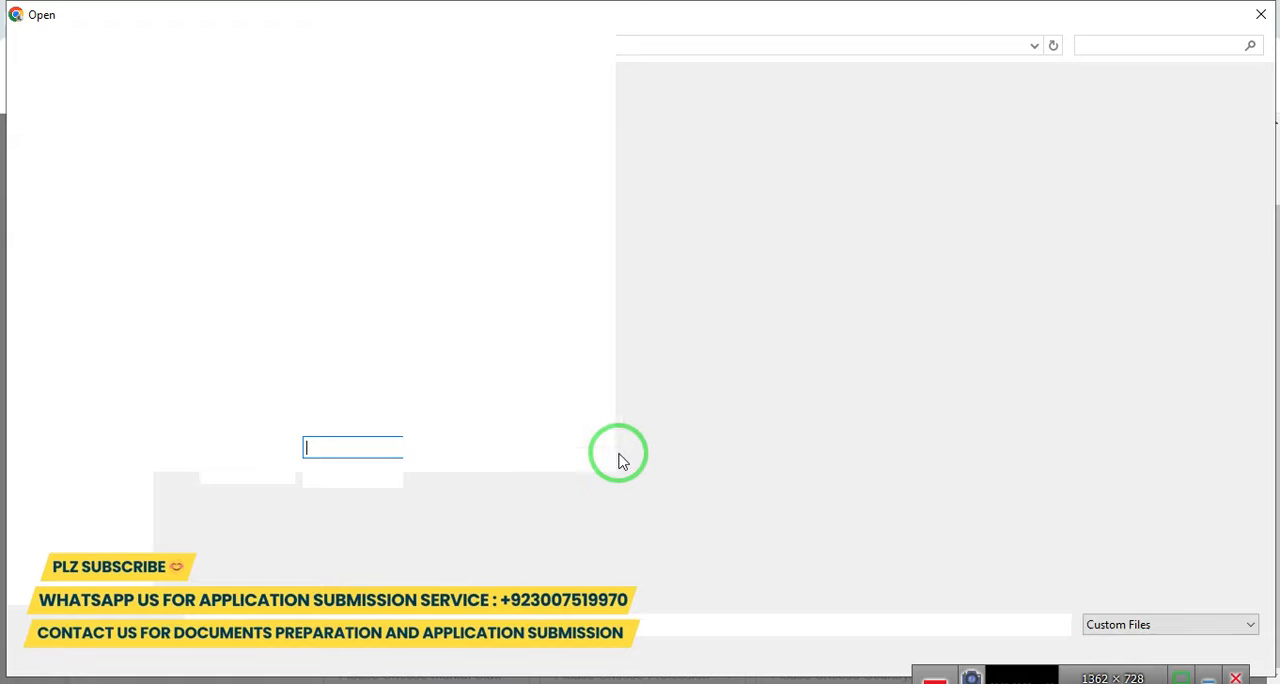
double_click(592, 389)
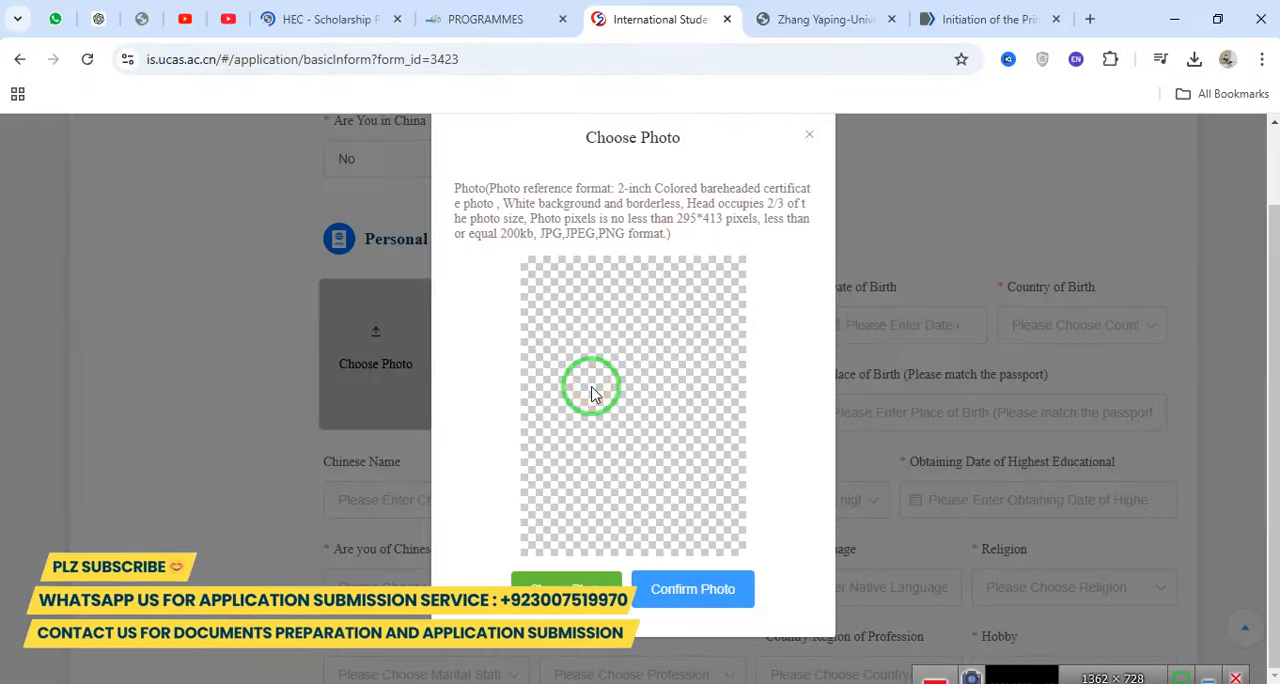
click(684, 590)
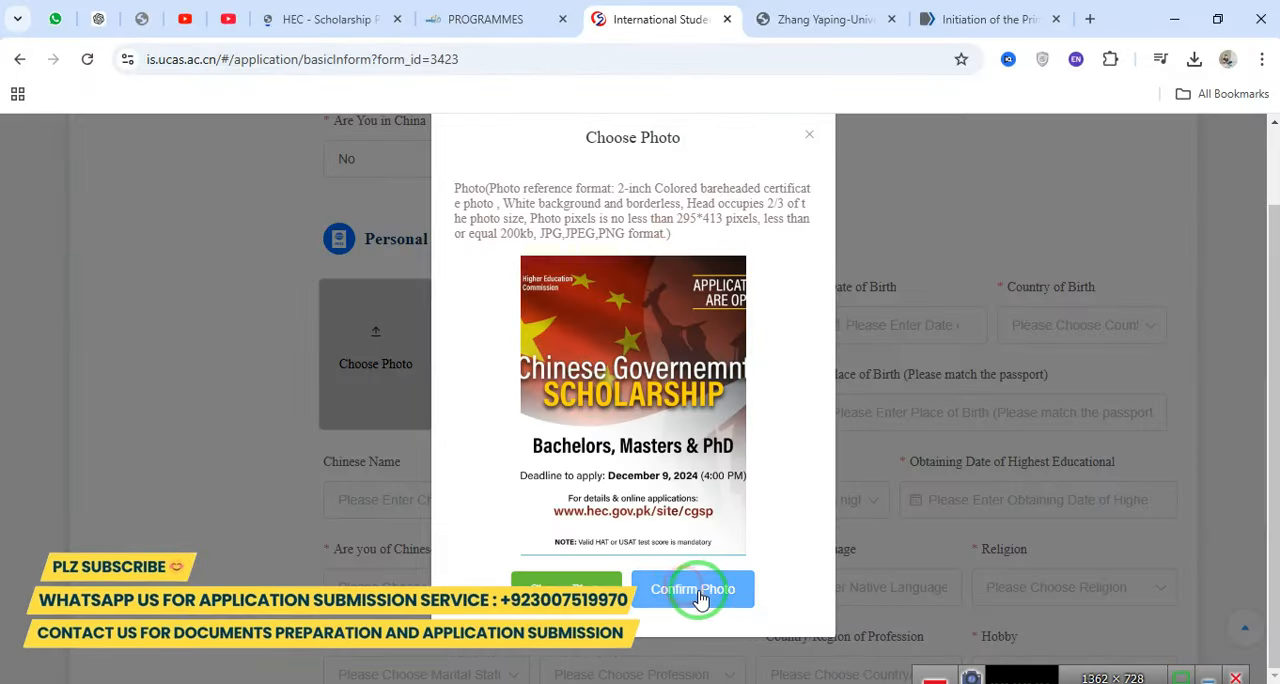
click(700, 598)
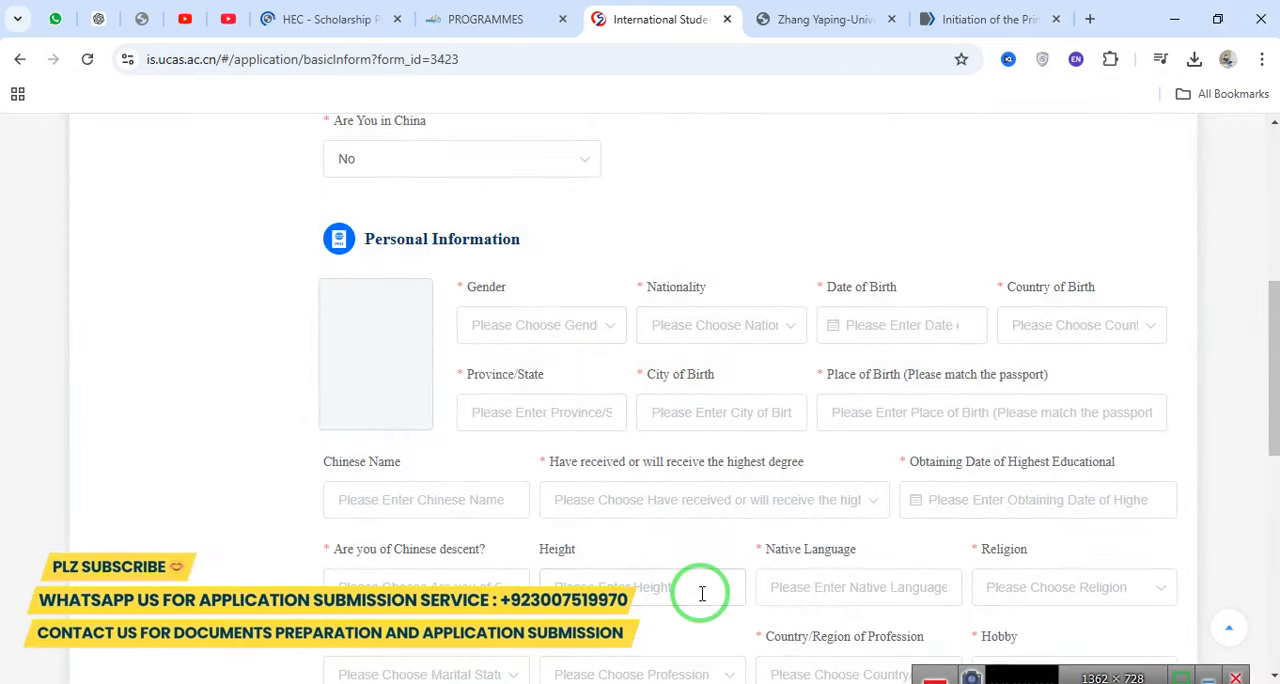
Under Personal Information, set the gender to Male and the nationality to Pakistan.
drag(468, 287, 505, 295)
click(509, 332)
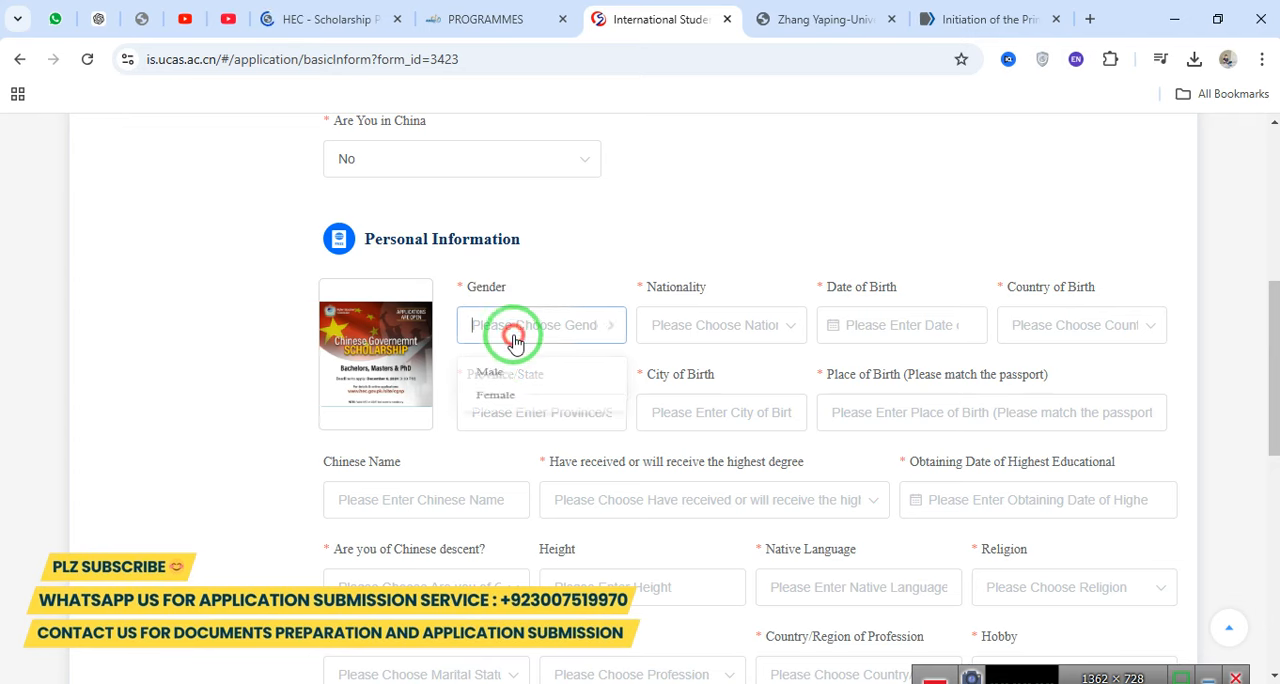
click(517, 381)
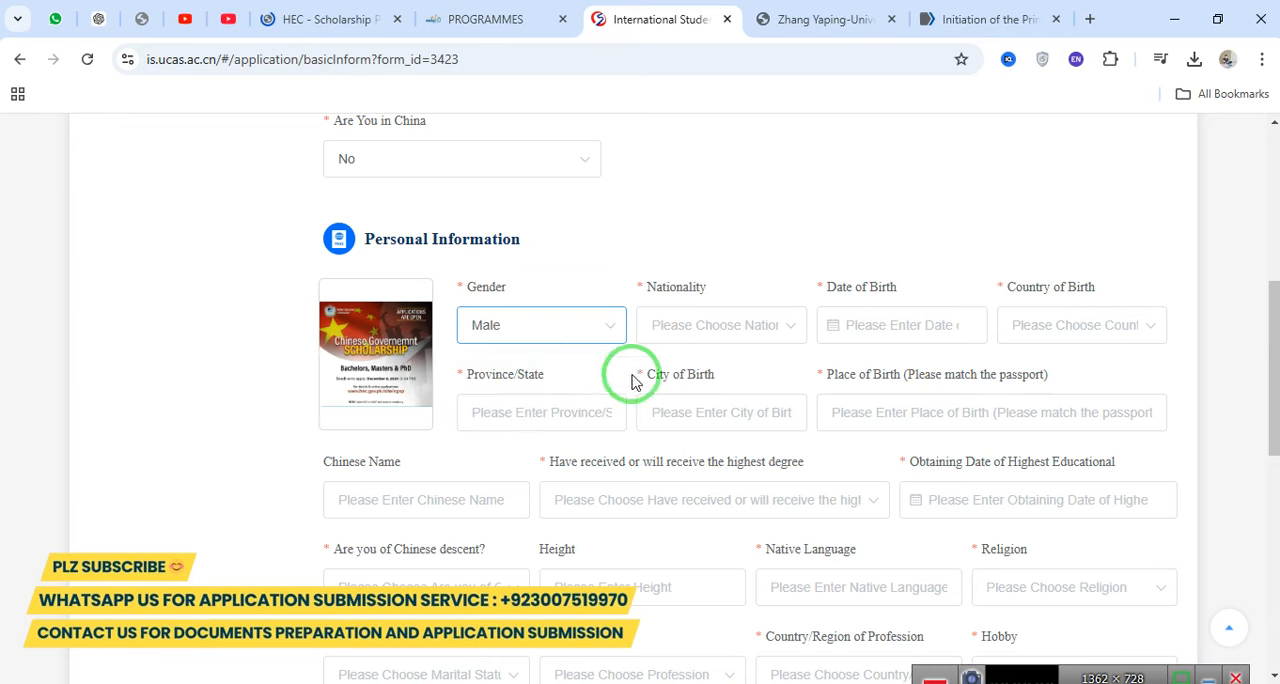
click(708, 333)
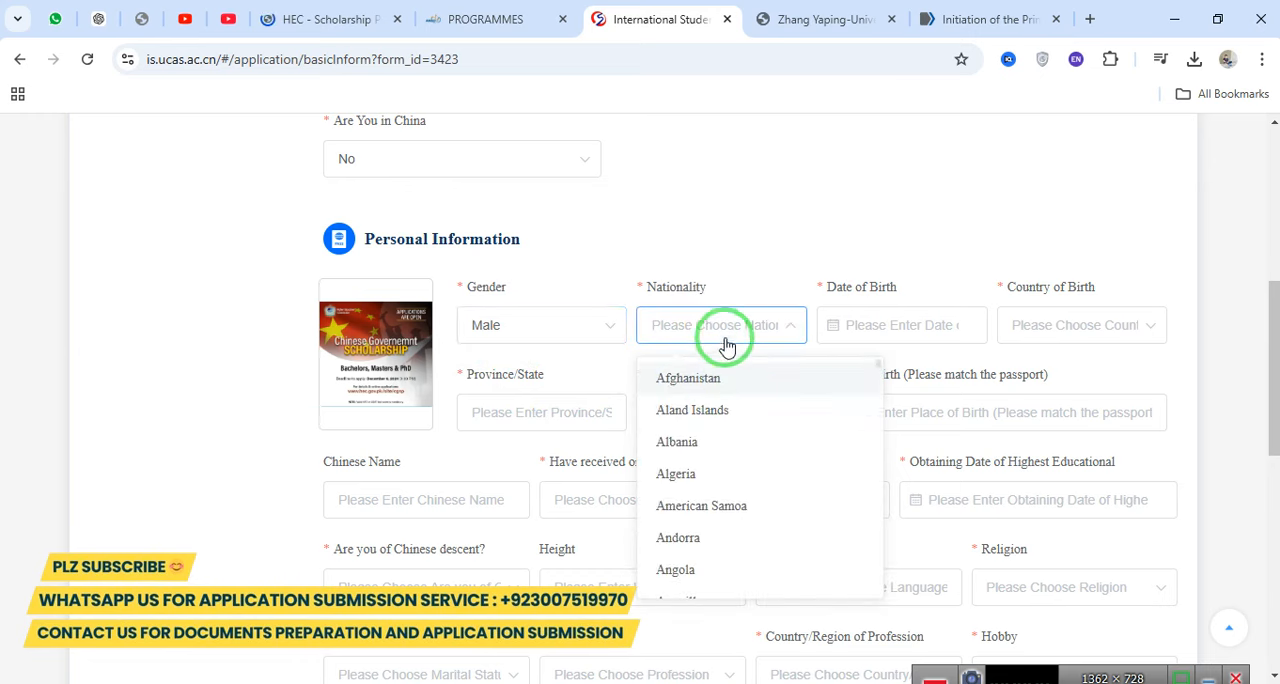
text(paki)
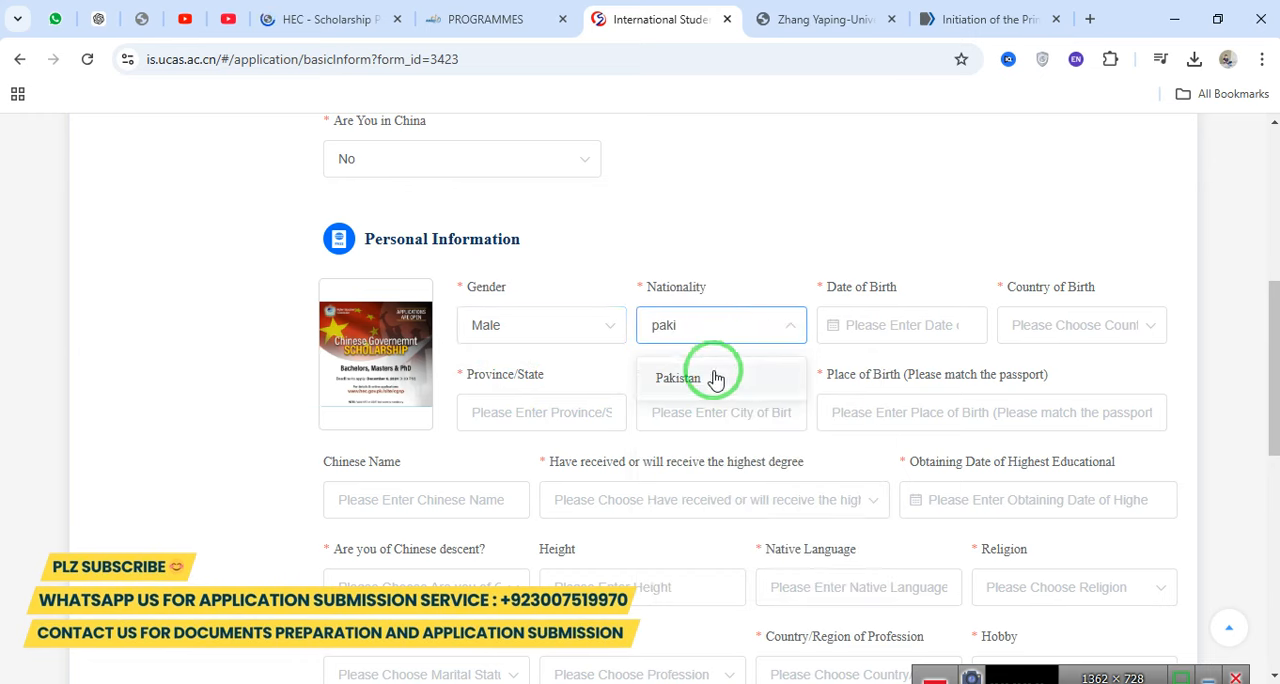
click(710, 377)
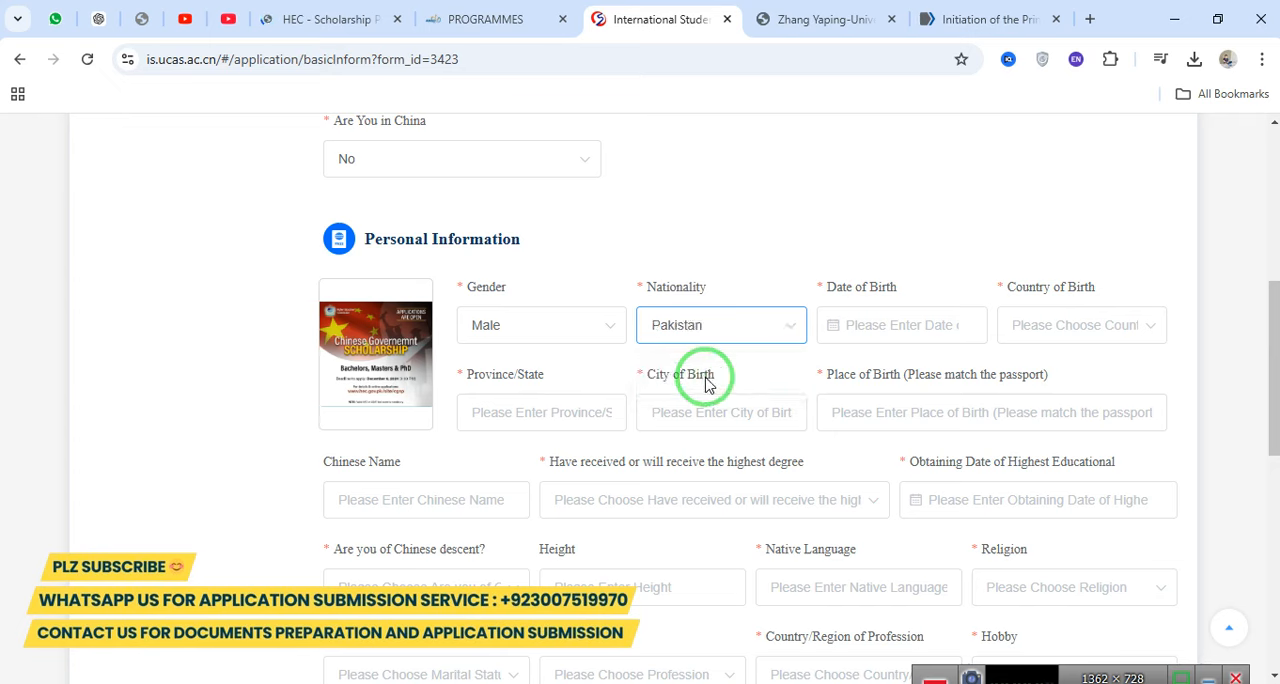
Enter the applicant's date of birth using the calendar under Personal Information.
click(866, 324)
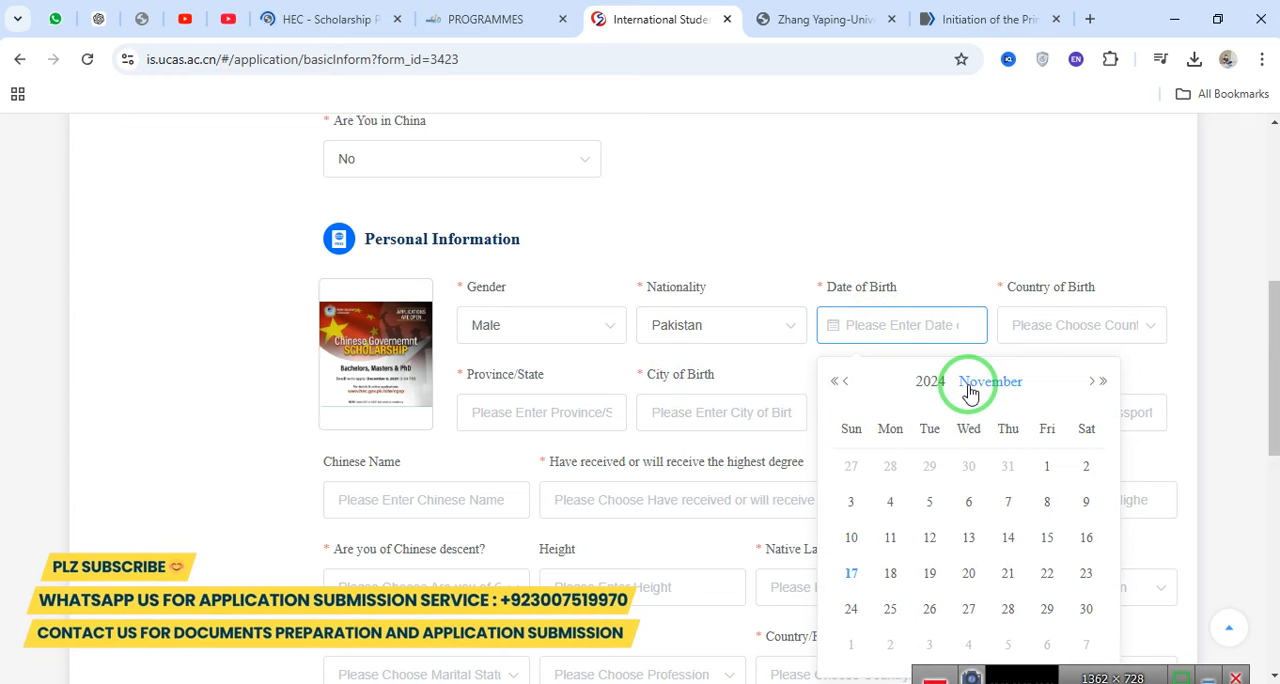
click(925, 381)
click(833, 383)
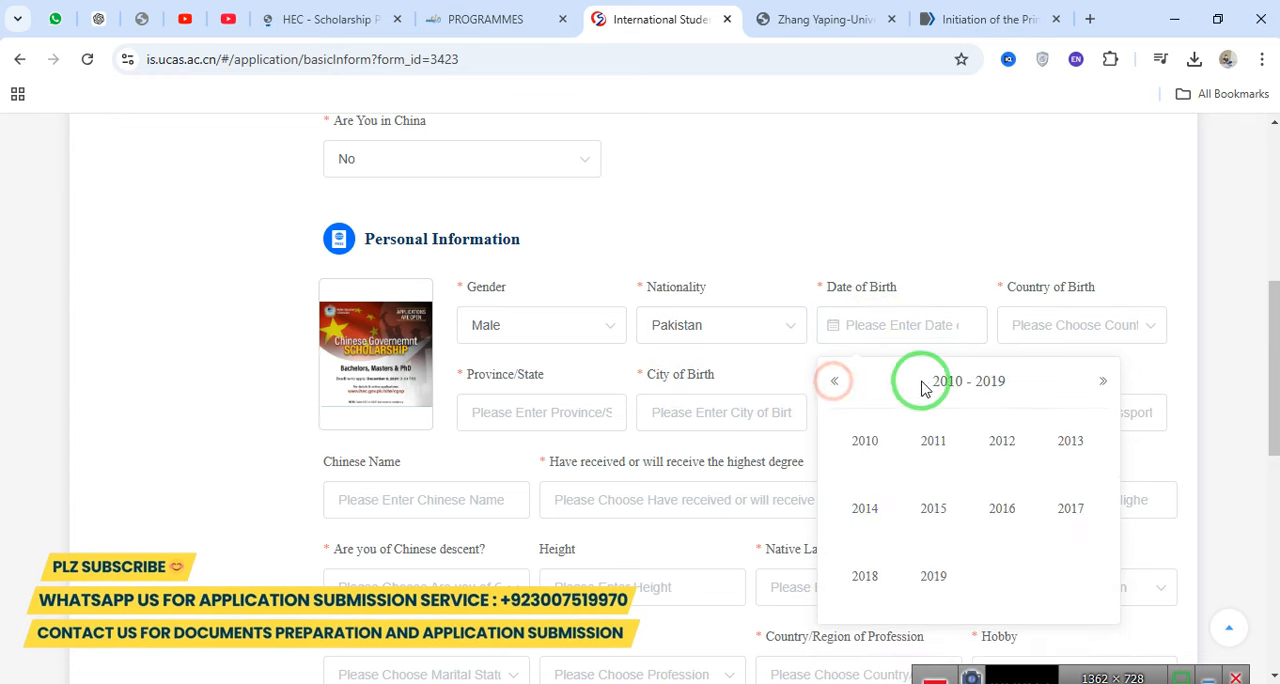
click(834, 381)
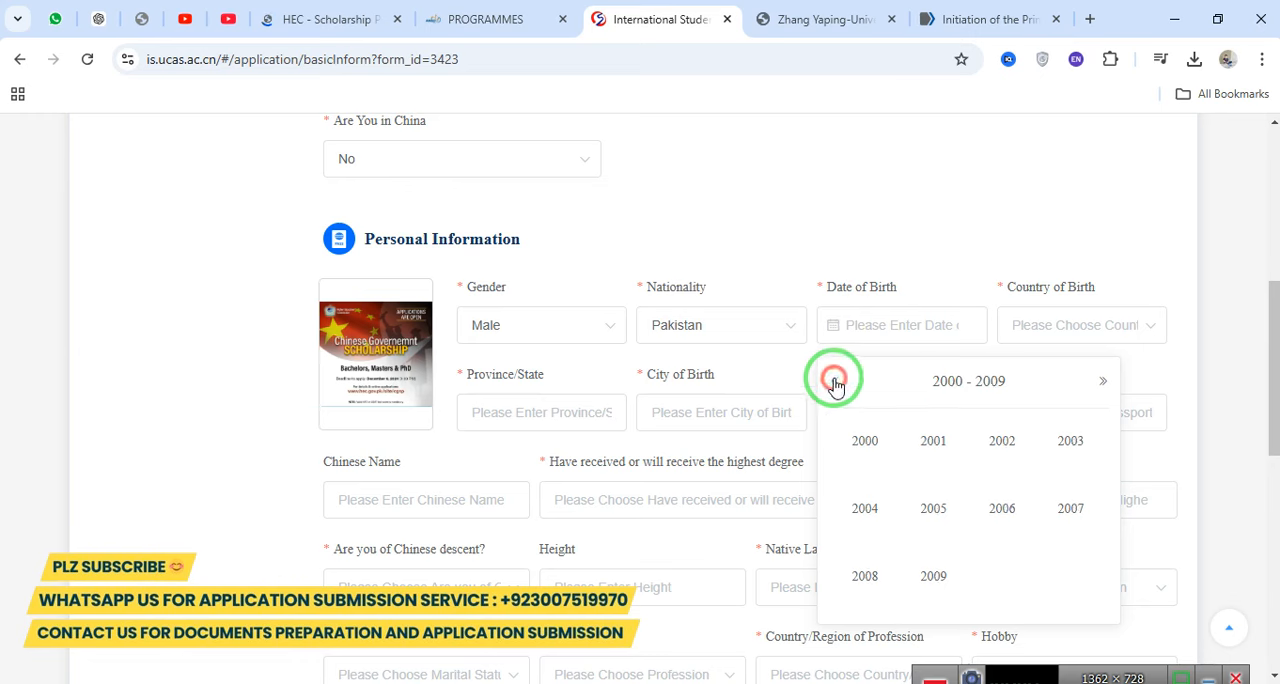
click(866, 452)
click(936, 443)
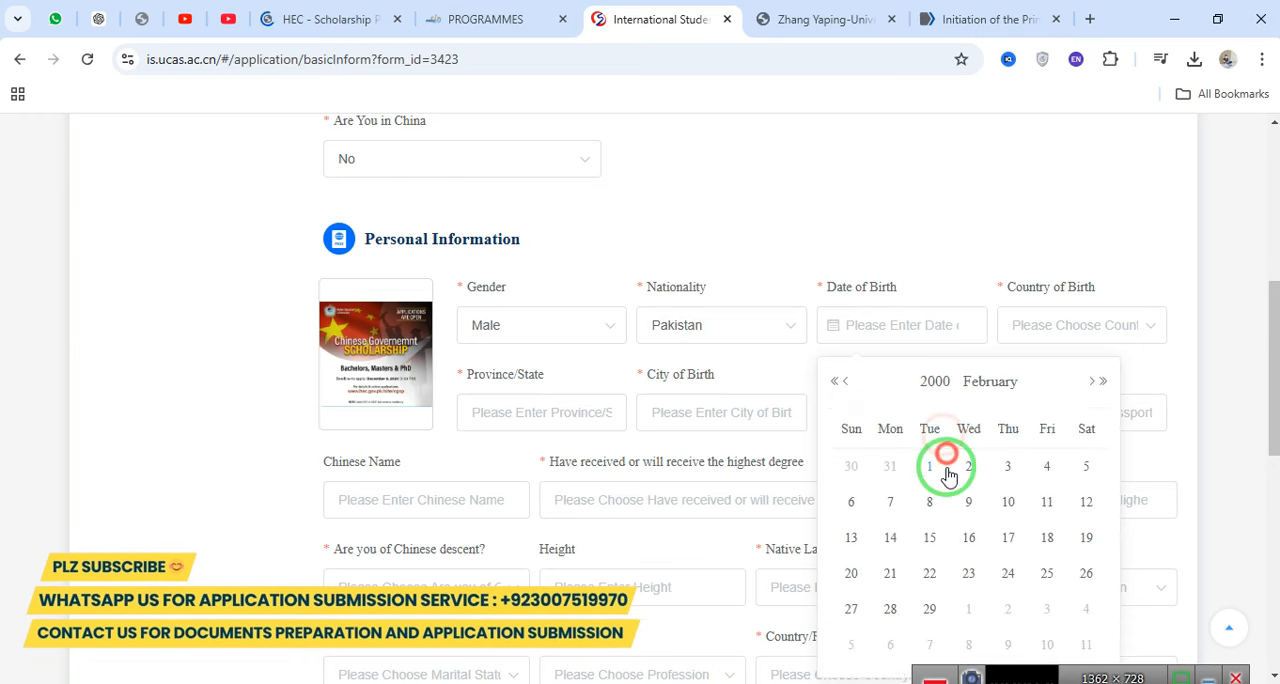
click(946, 467)
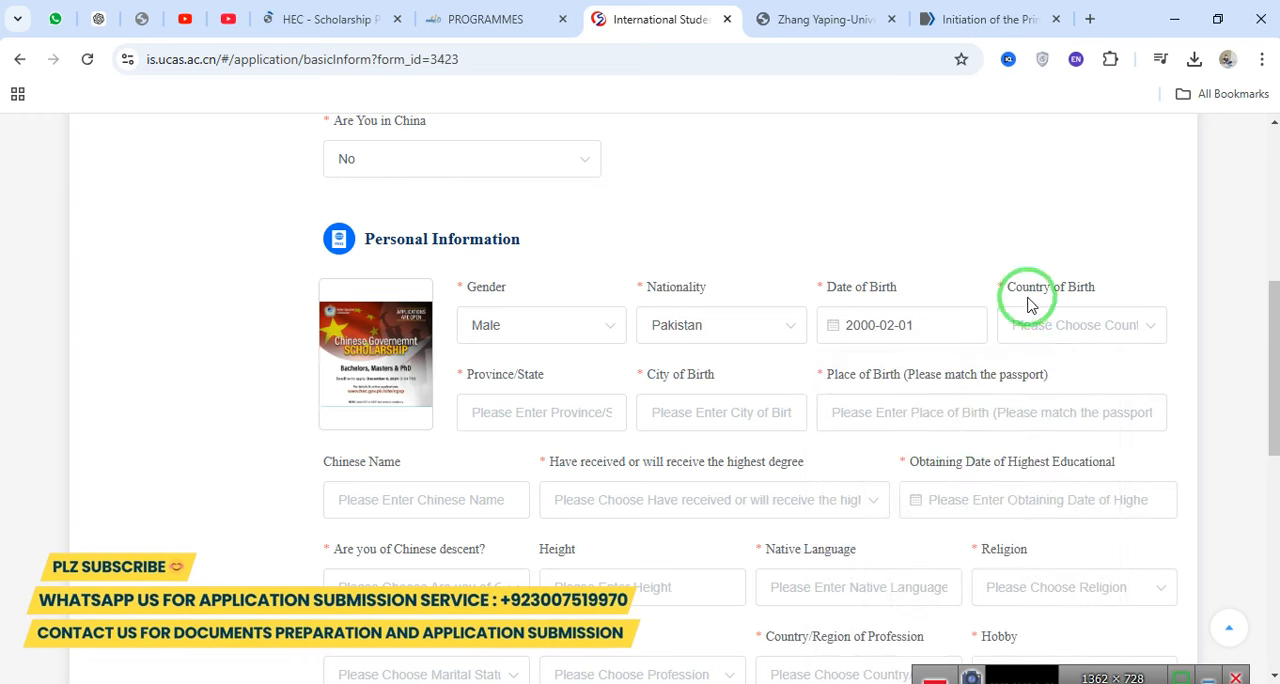
Set the applicant's country of birth to Pakistan.
click(1052, 332)
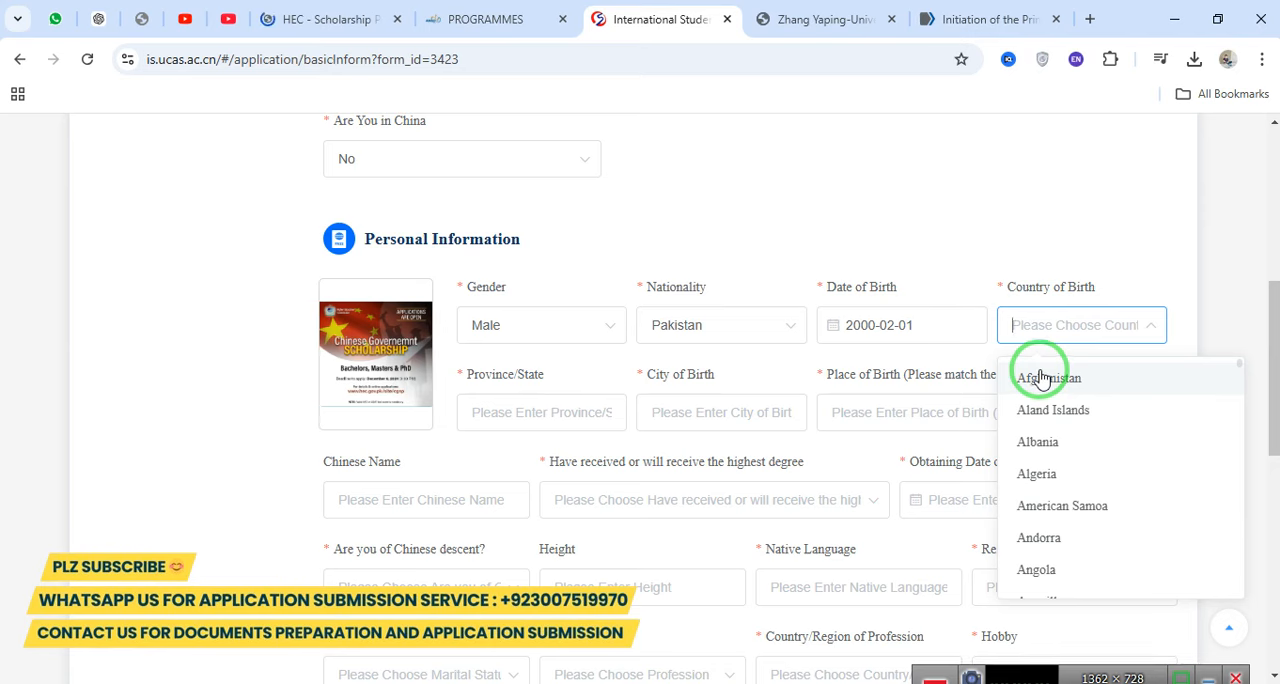
text(paki)
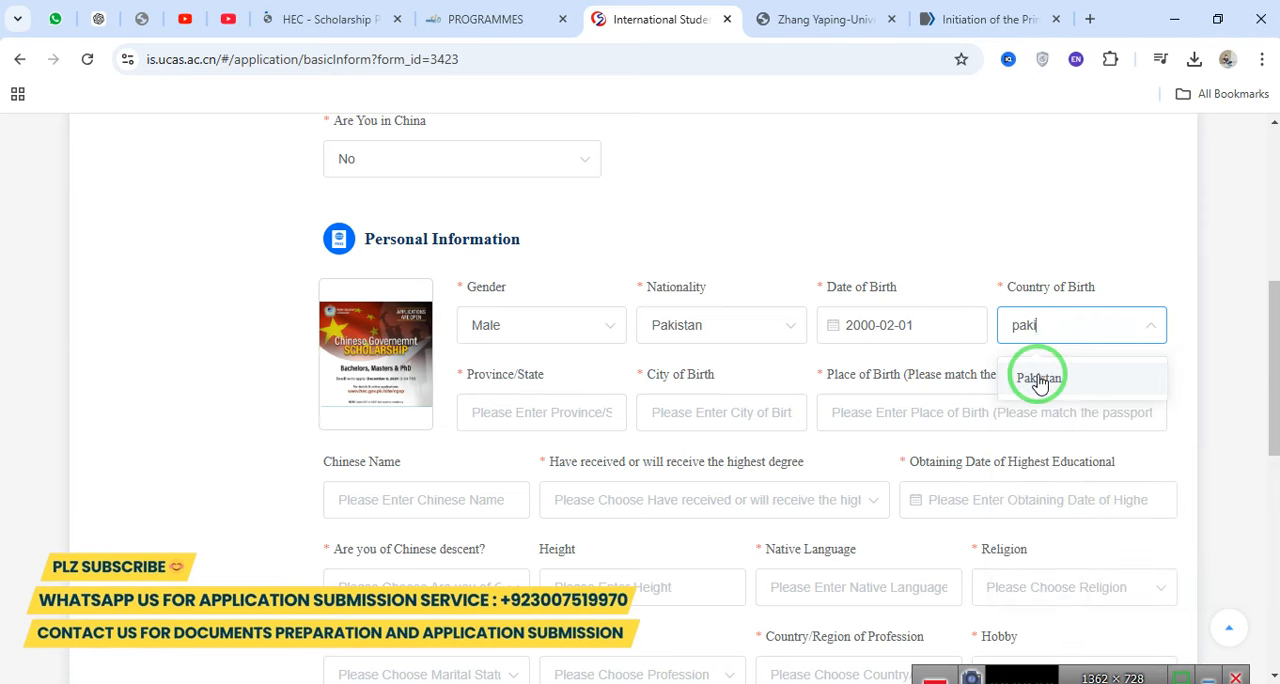
click(1040, 378)
Fill in punjab as the province/state and bahawalpur as both the city of birth and the passport place of birth.
click(598, 414)
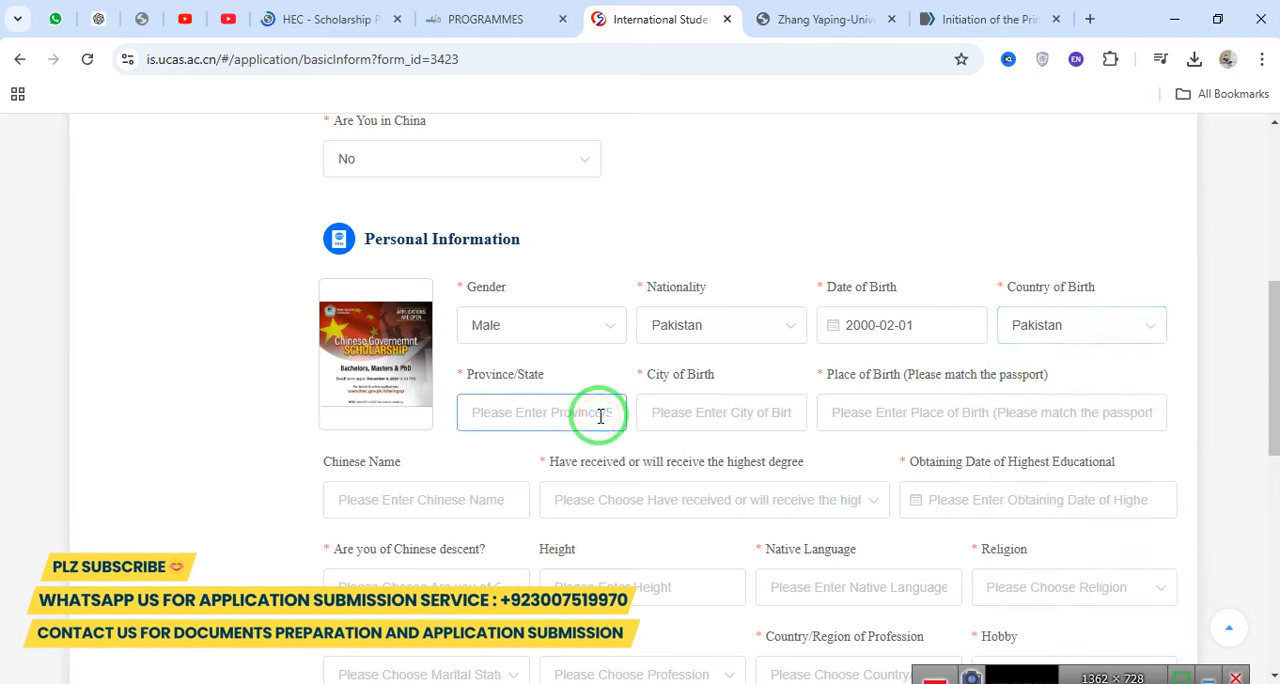
key(Tab)
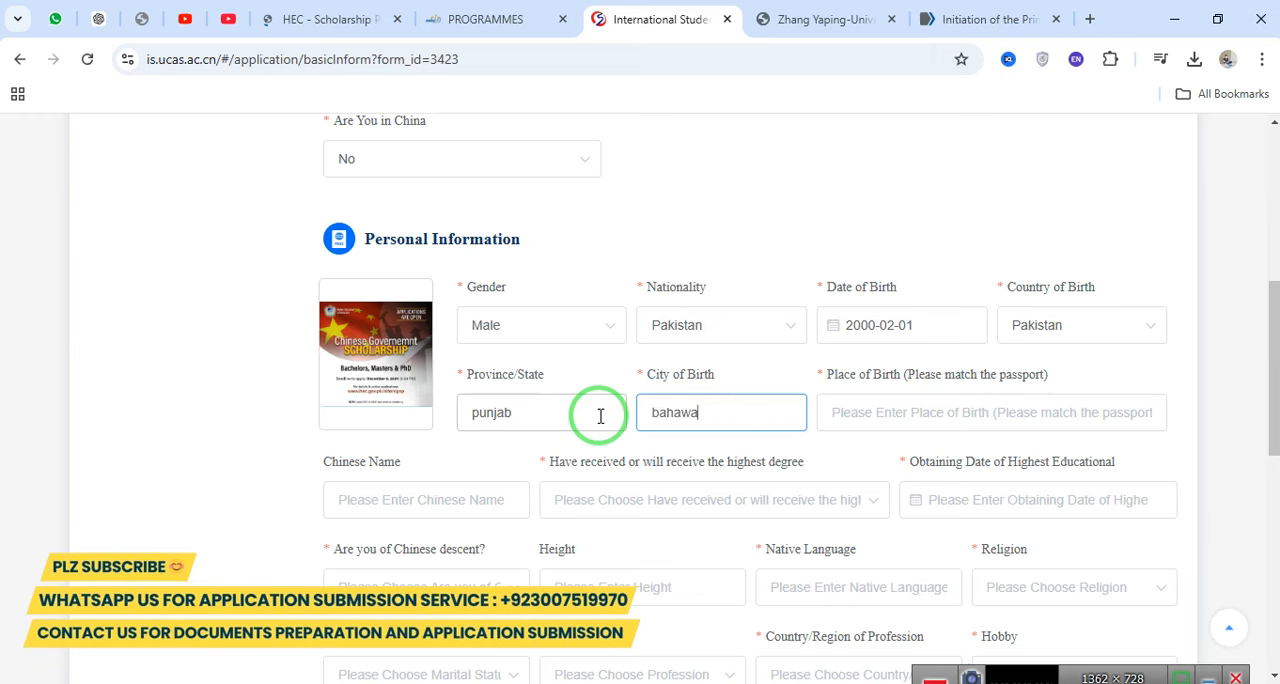
key(Tab)
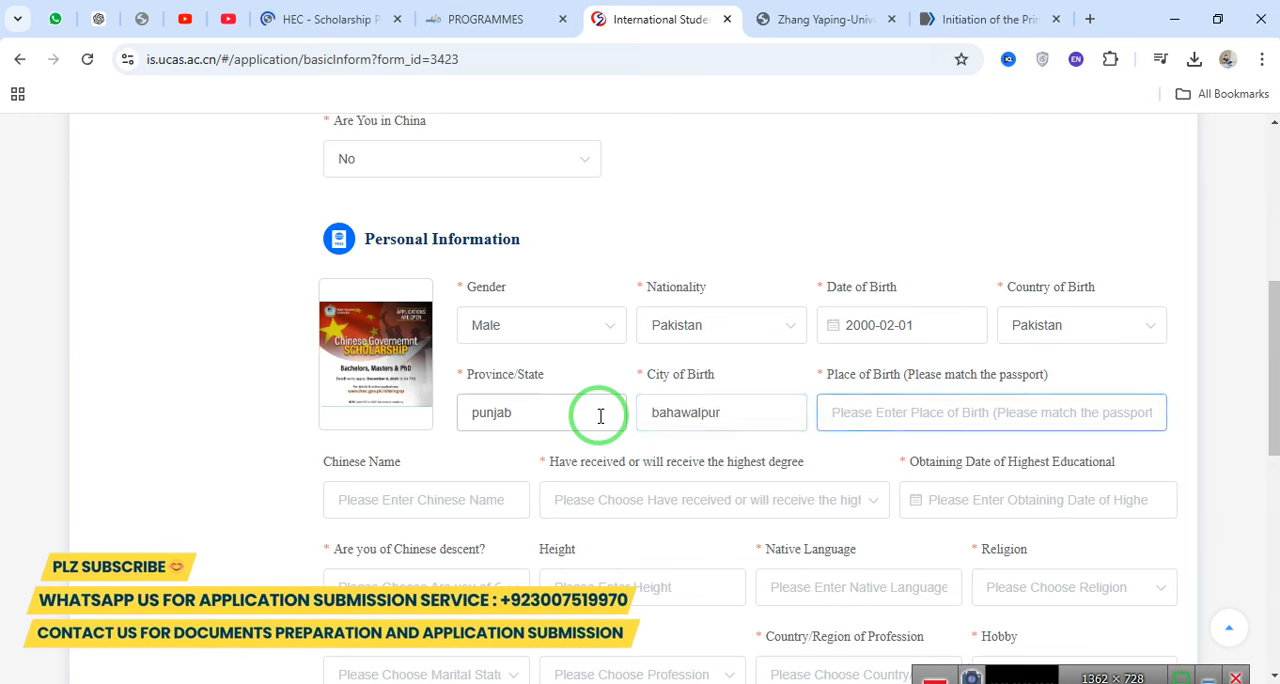
text(bahawalpur)
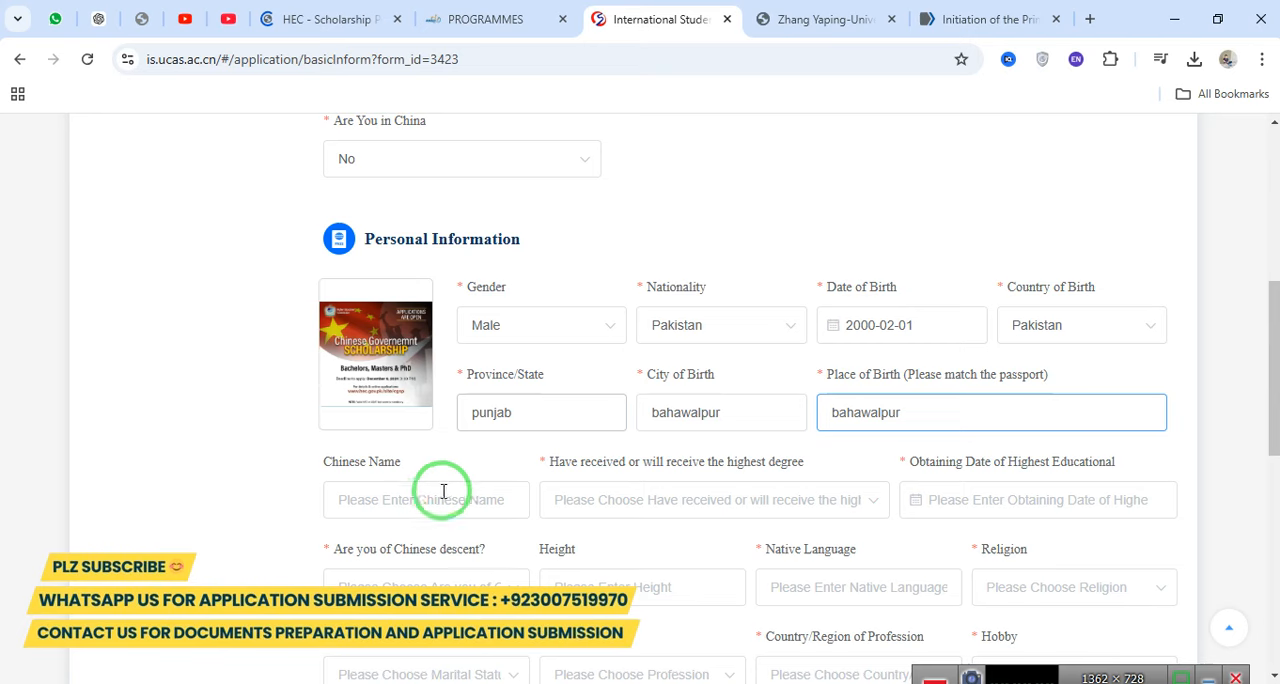
Choose Bachelor's Degree as the highest degree received or to be received, leaving the Chinese name blank.
drag(1266, 405, 1272, 445)
drag(314, 347, 403, 349)
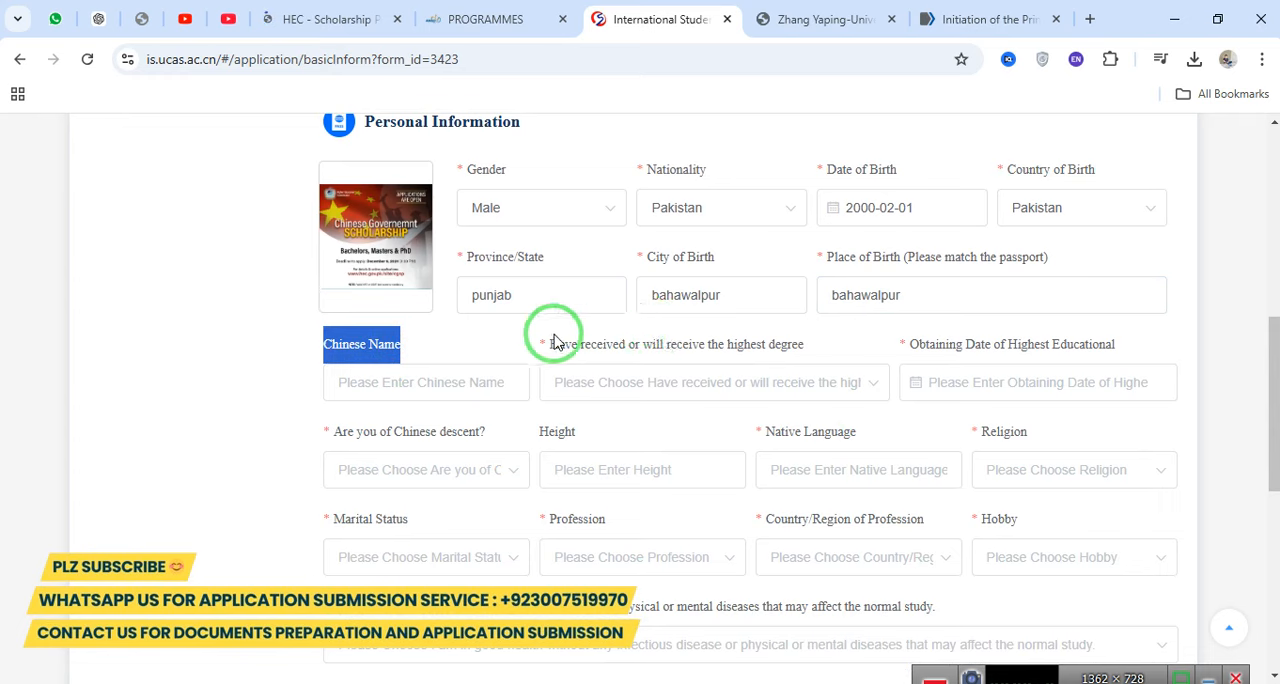
drag(549, 344, 808, 348)
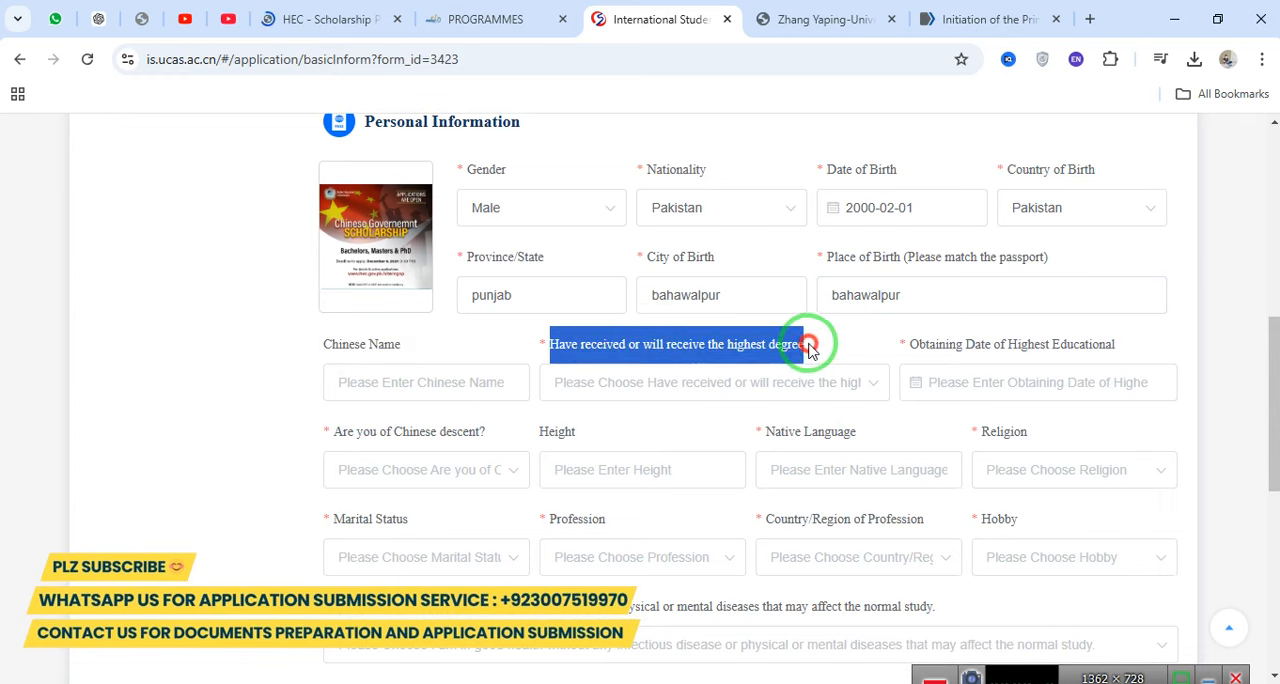
click(760, 381)
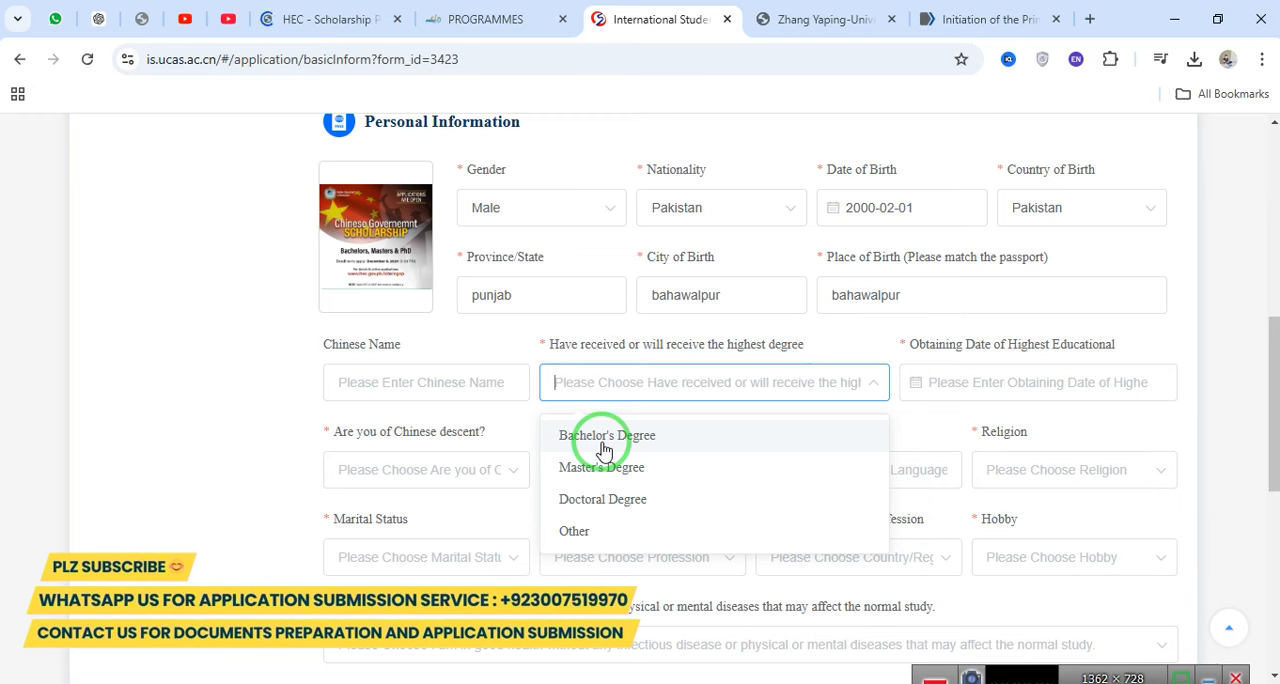
click(603, 445)
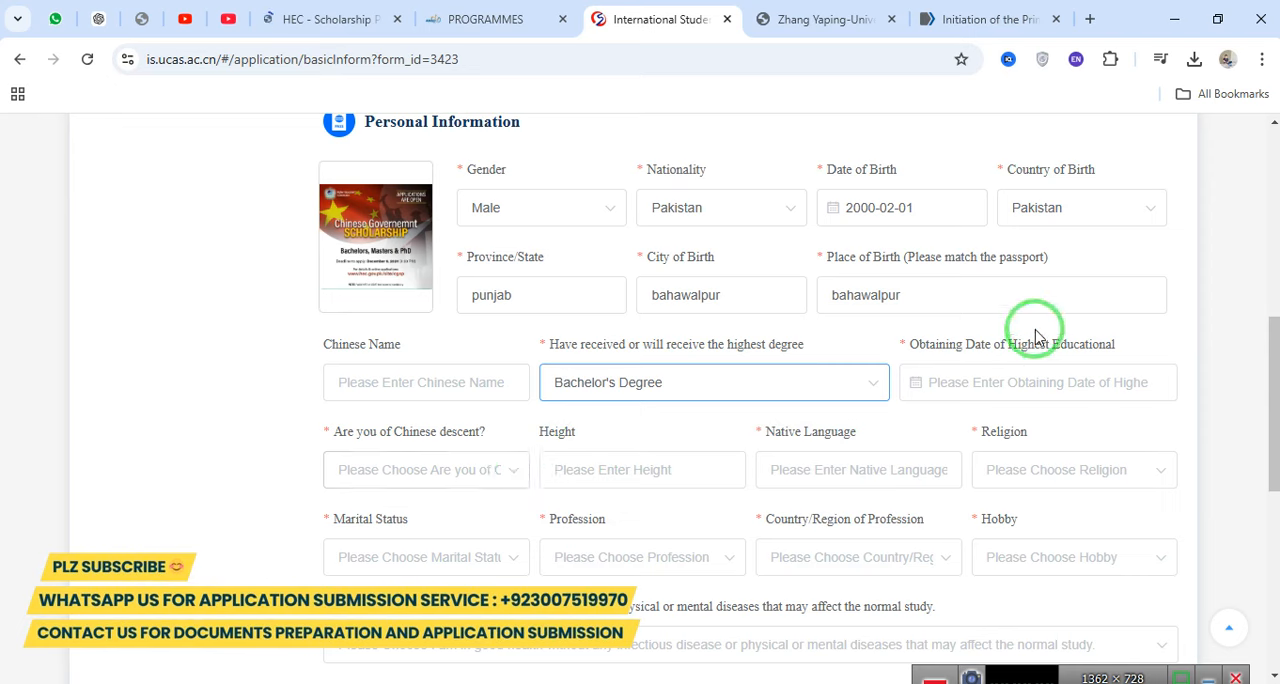
Set the obtaining date of the highest education to 2024-11-01.
drag(930, 342, 1049, 380)
click(1047, 388)
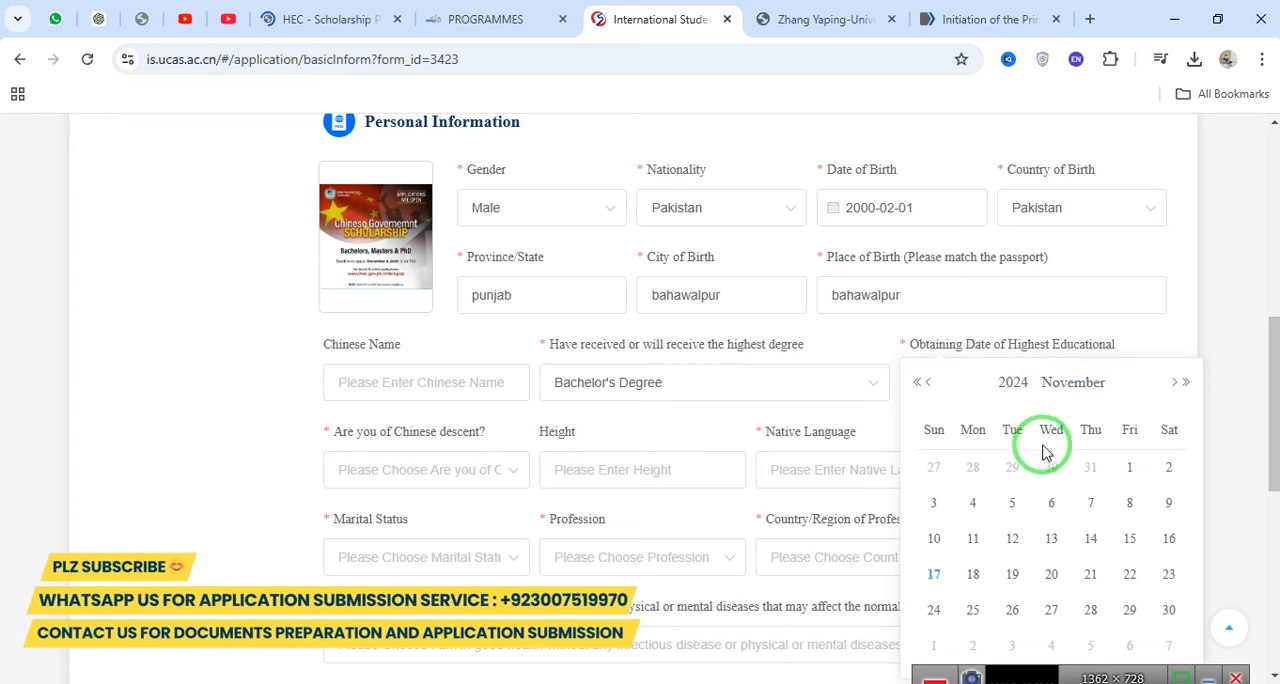
click(1131, 474)
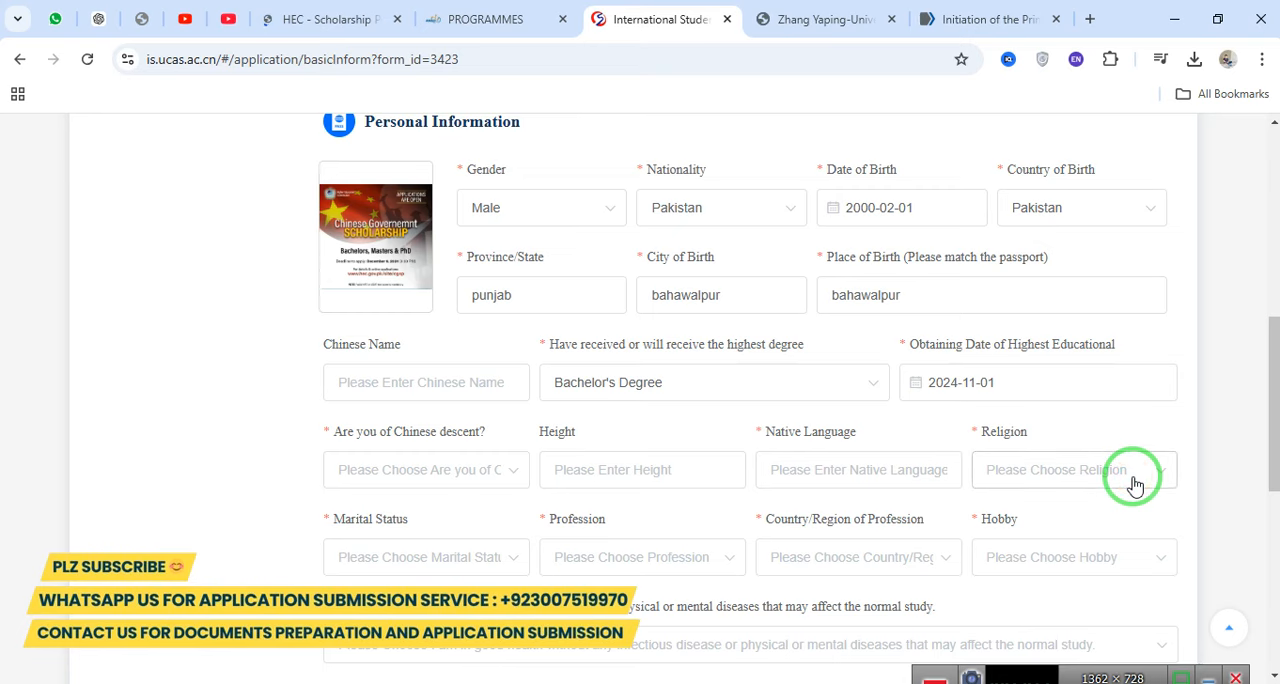
Answer No to the question whether the applicant is of Chinese descent.
drag(1274, 391, 1275, 429)
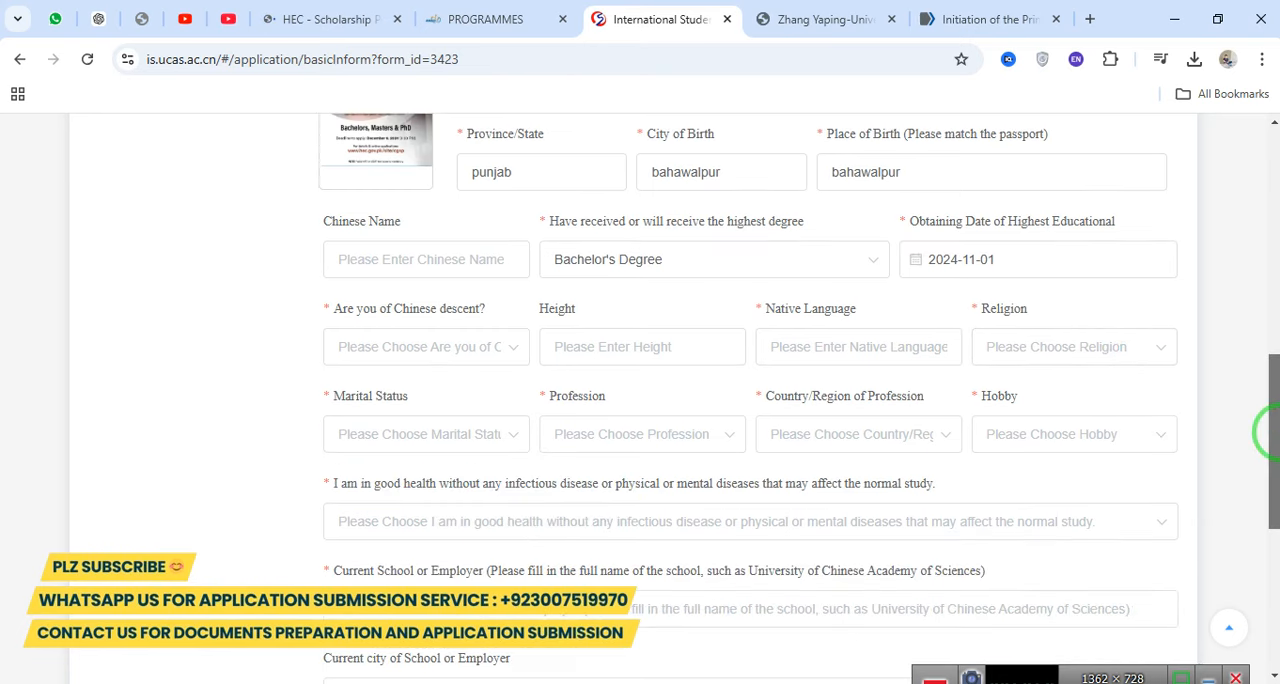
drag(316, 309, 453, 350)
click(453, 347)
click(390, 432)
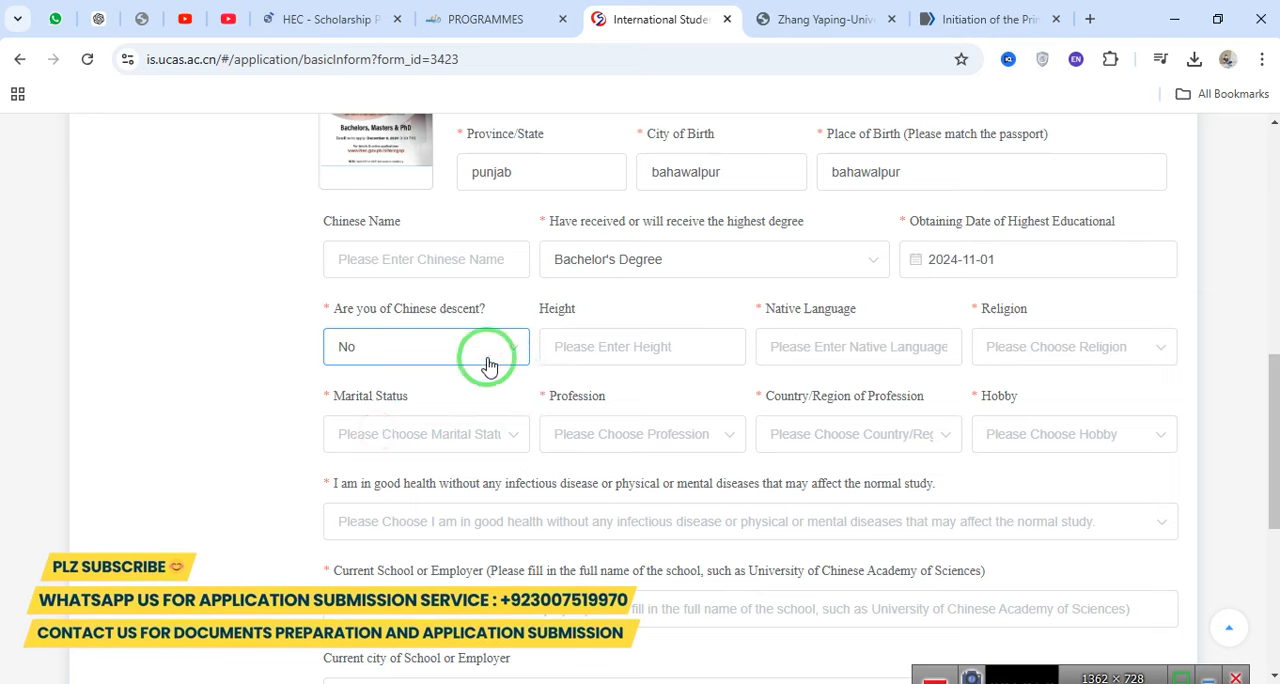
Search Google for "Are you of Chinese descent?", read the overview on Chinese nationality, and return to the application form.
drag(335, 310, 500, 310)
key(ctrl+c)
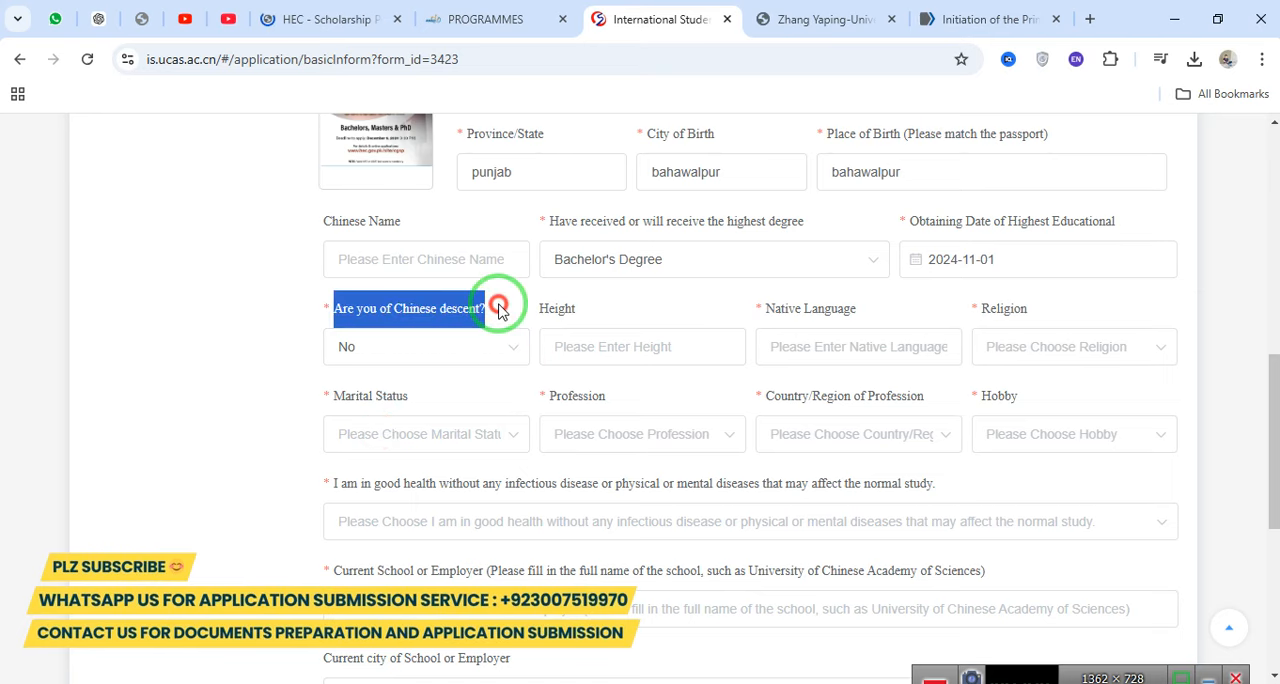
click(965, 18)
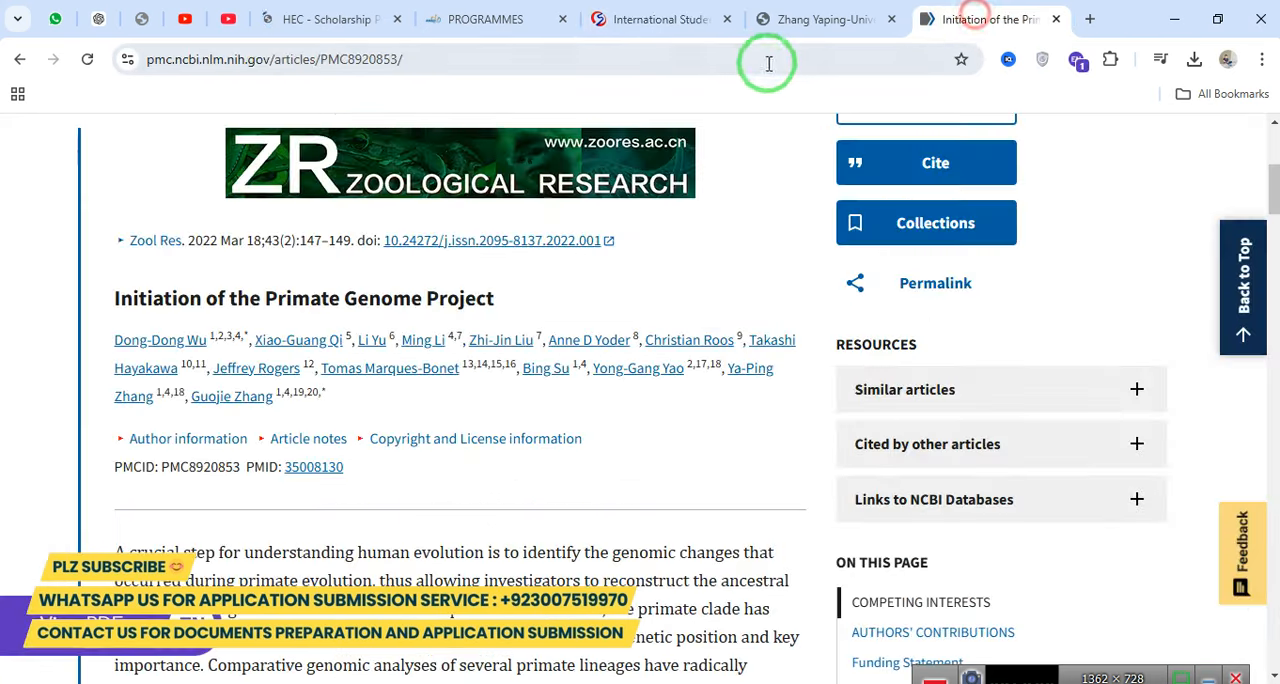
click(764, 58)
key(ctrl+v)
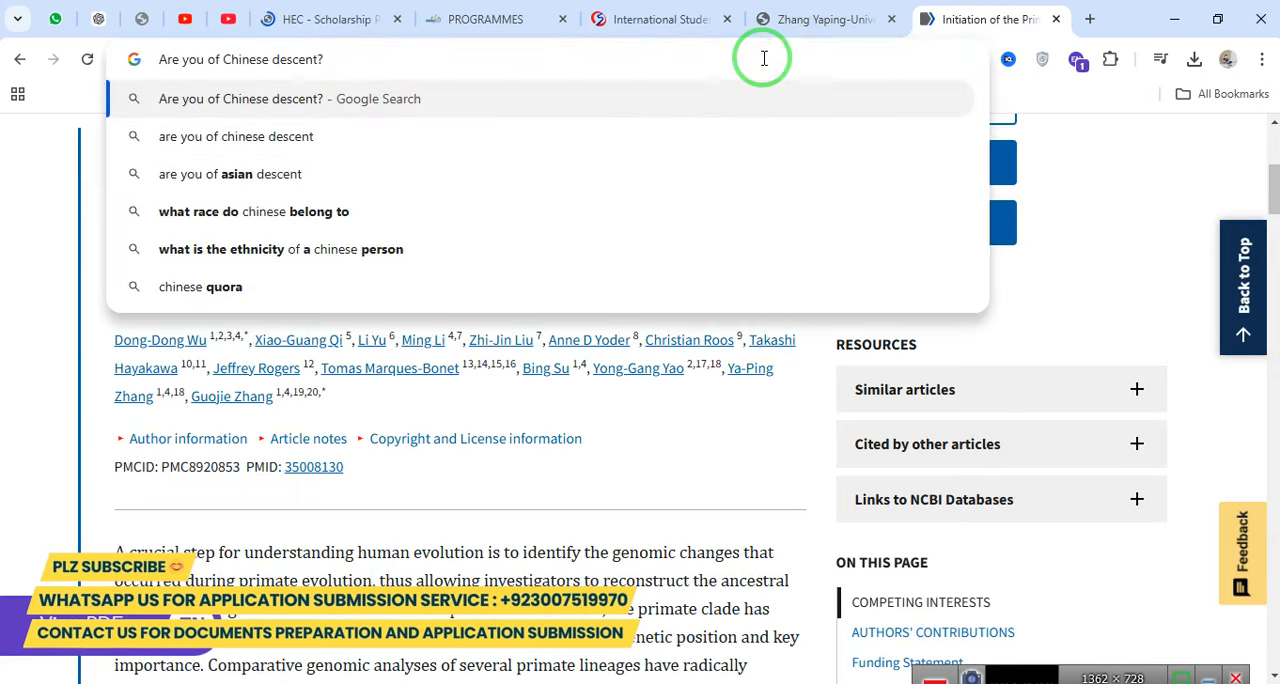
key(Return)
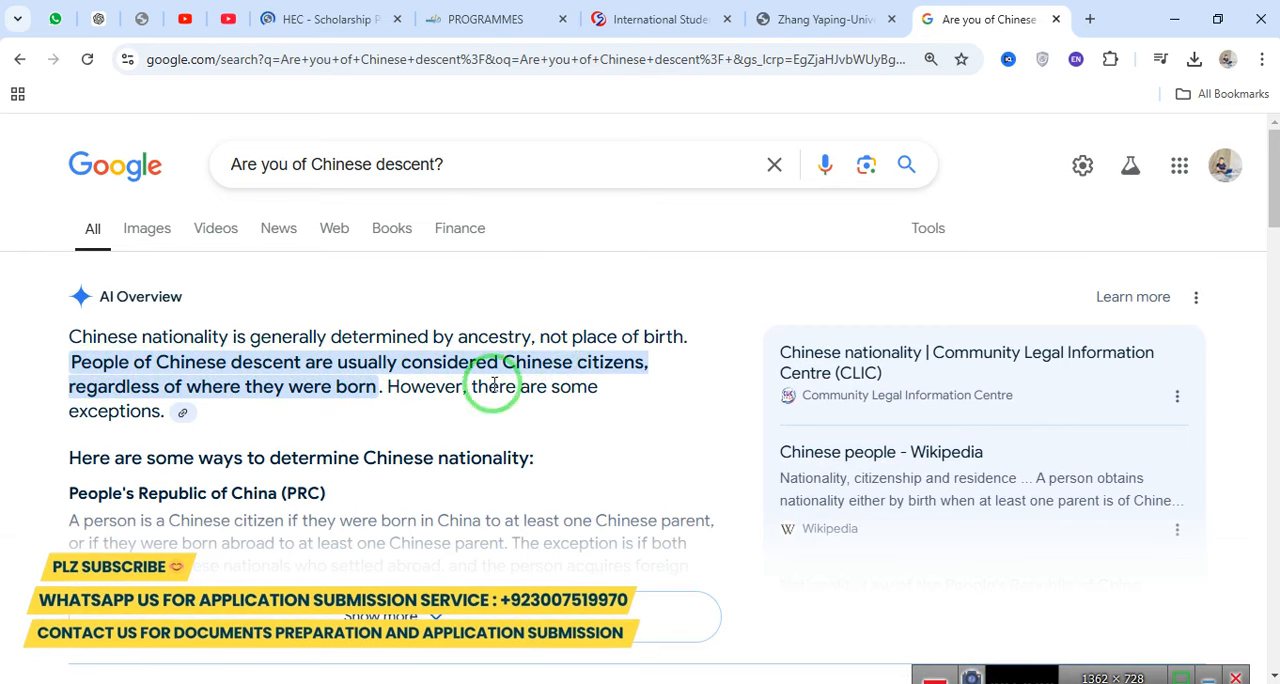
drag(259, 404, 368, 395)
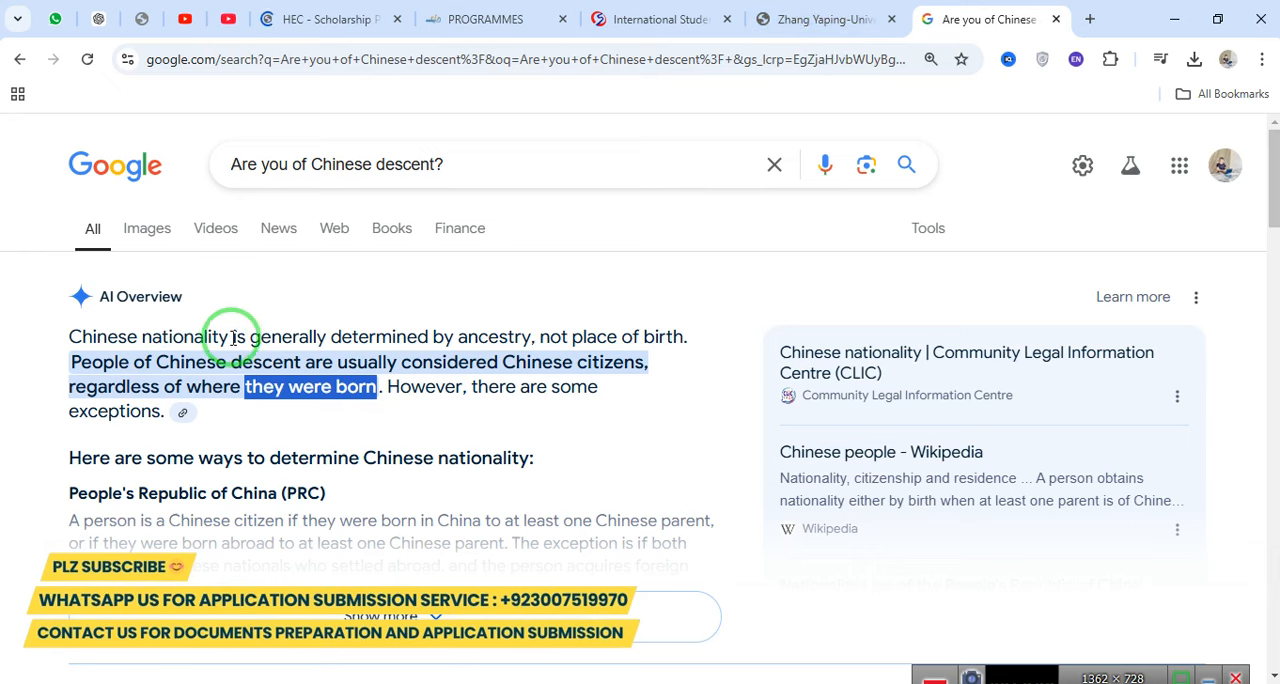
drag(460, 334, 560, 334)
click(815, 19)
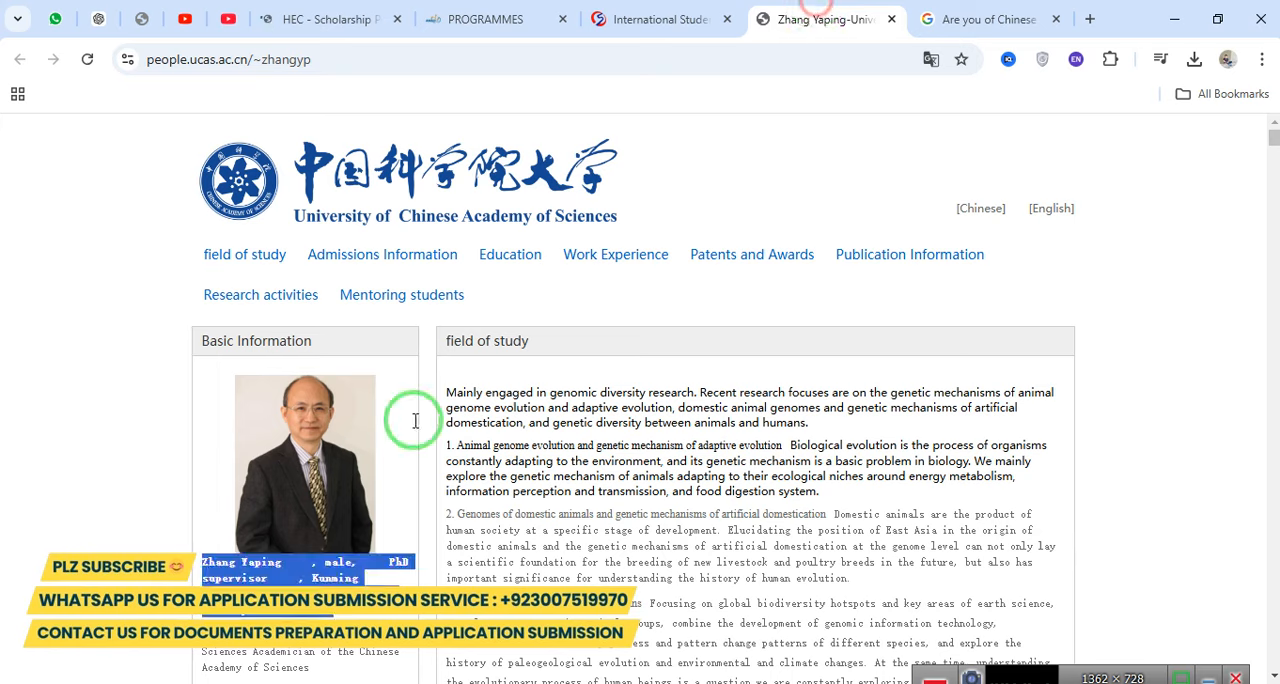
click(660, 19)
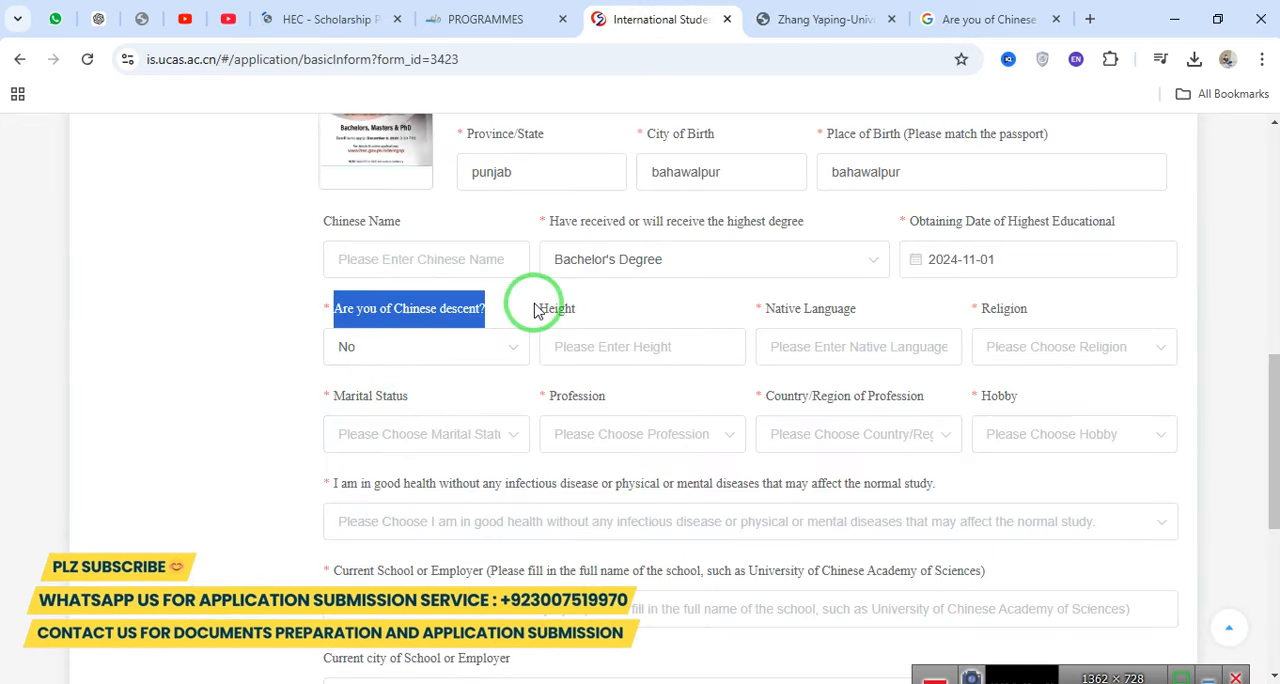
Leave the height blank and enter urdu as the applicant's native language.
drag(526, 302, 612, 310)
click(651, 363)
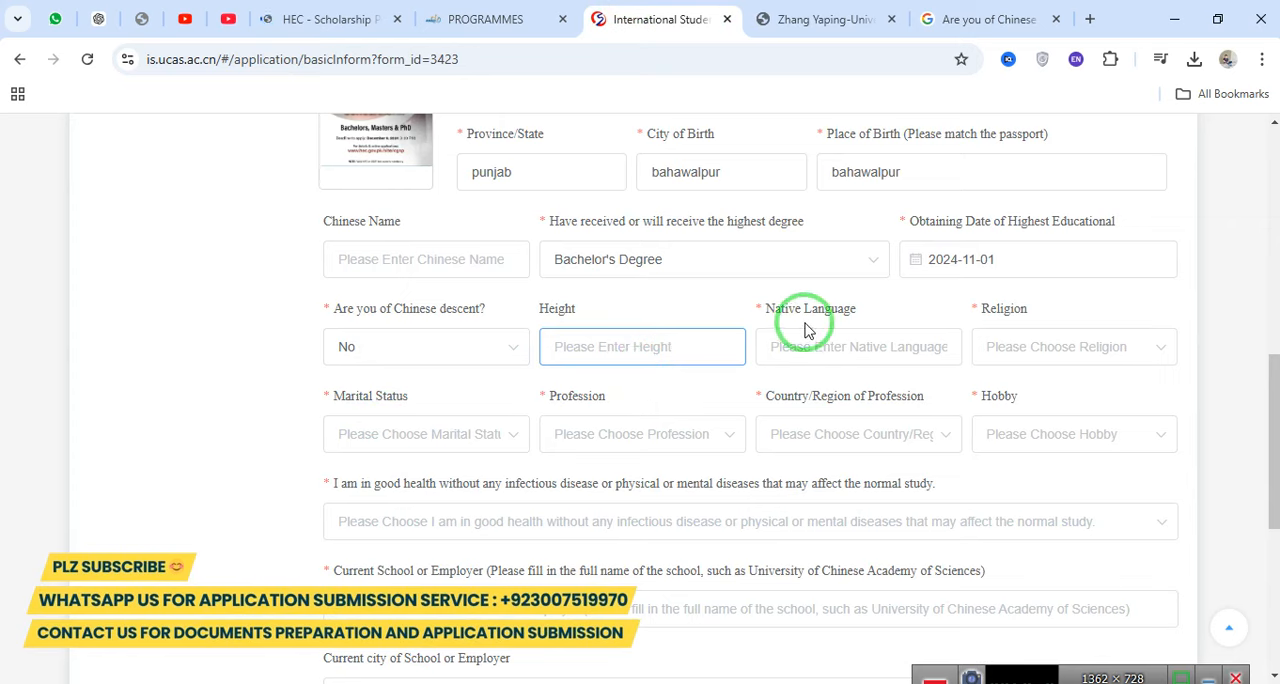
drag(763, 310, 886, 298)
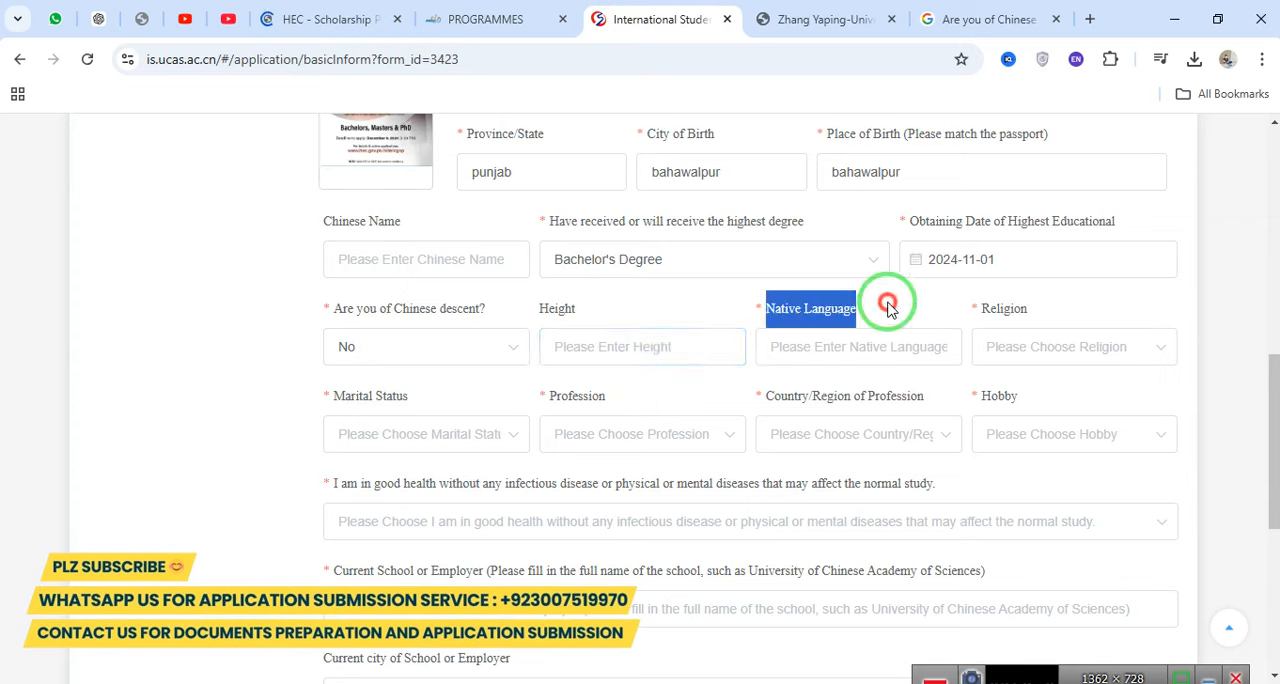
click(824, 346)
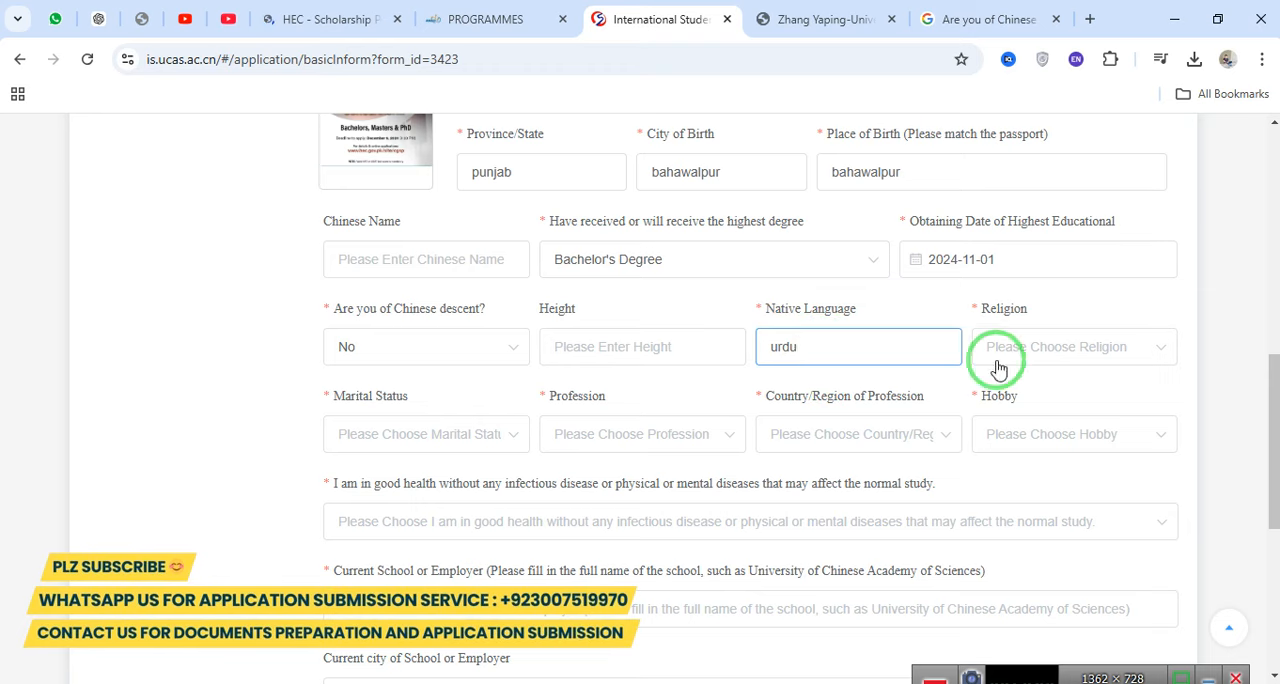
Set the applicant's religion to Islam and the marital status to Unmarried.
drag(983, 309, 1060, 337)
click(1060, 347)
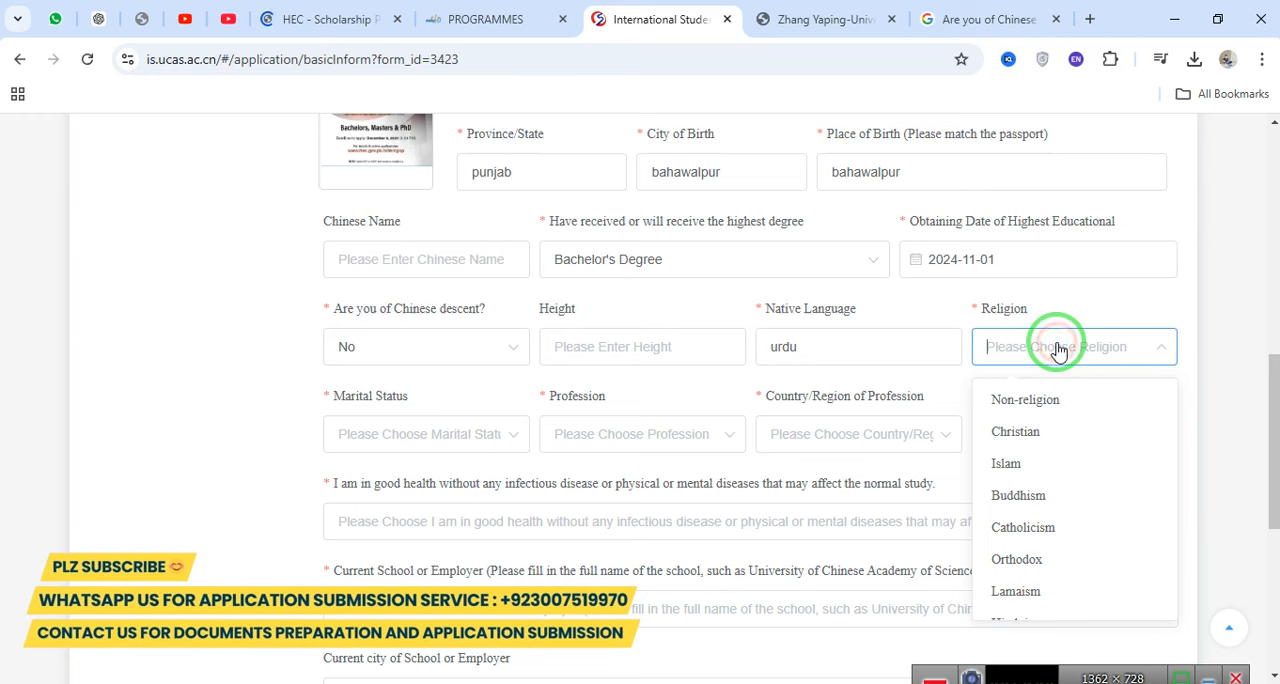
click(1029, 466)
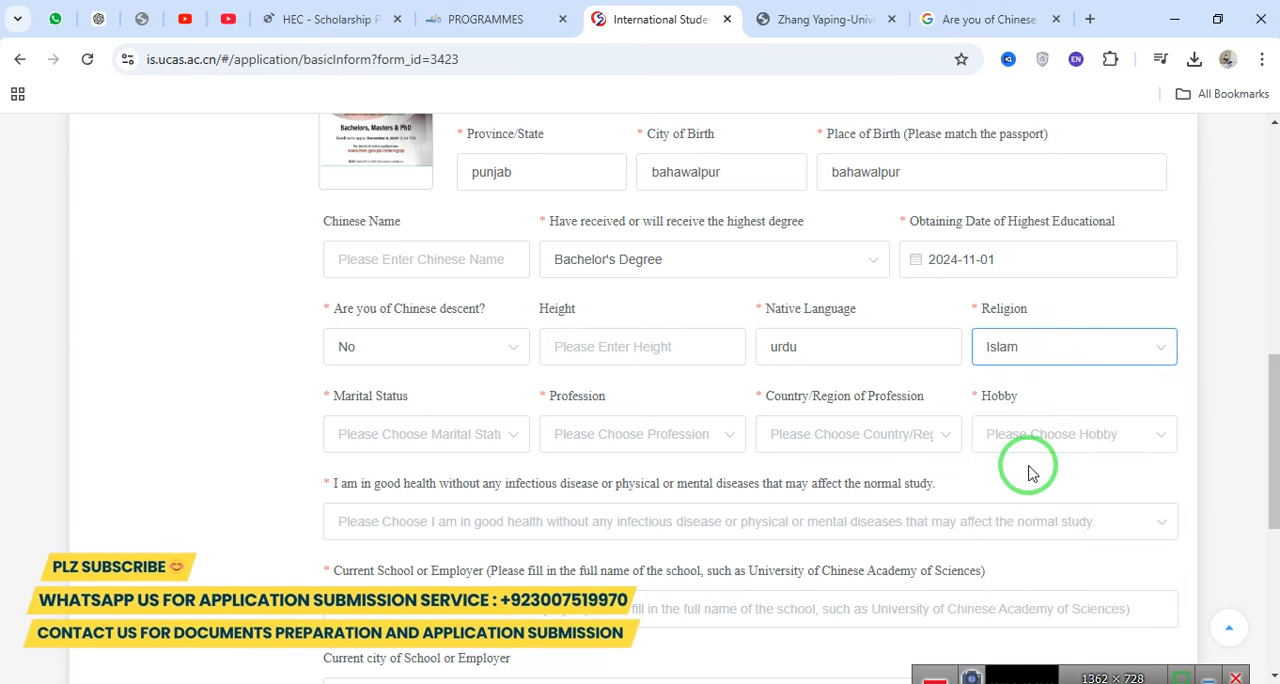
drag(331, 402, 418, 396)
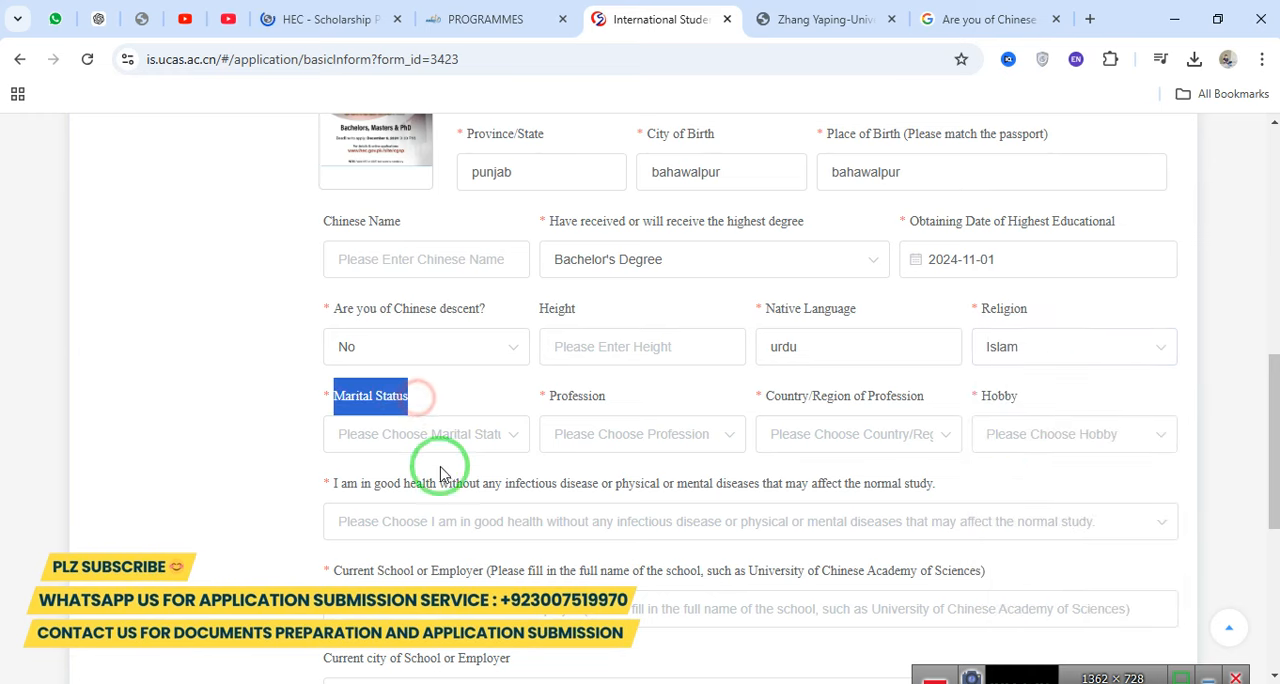
click(434, 440)
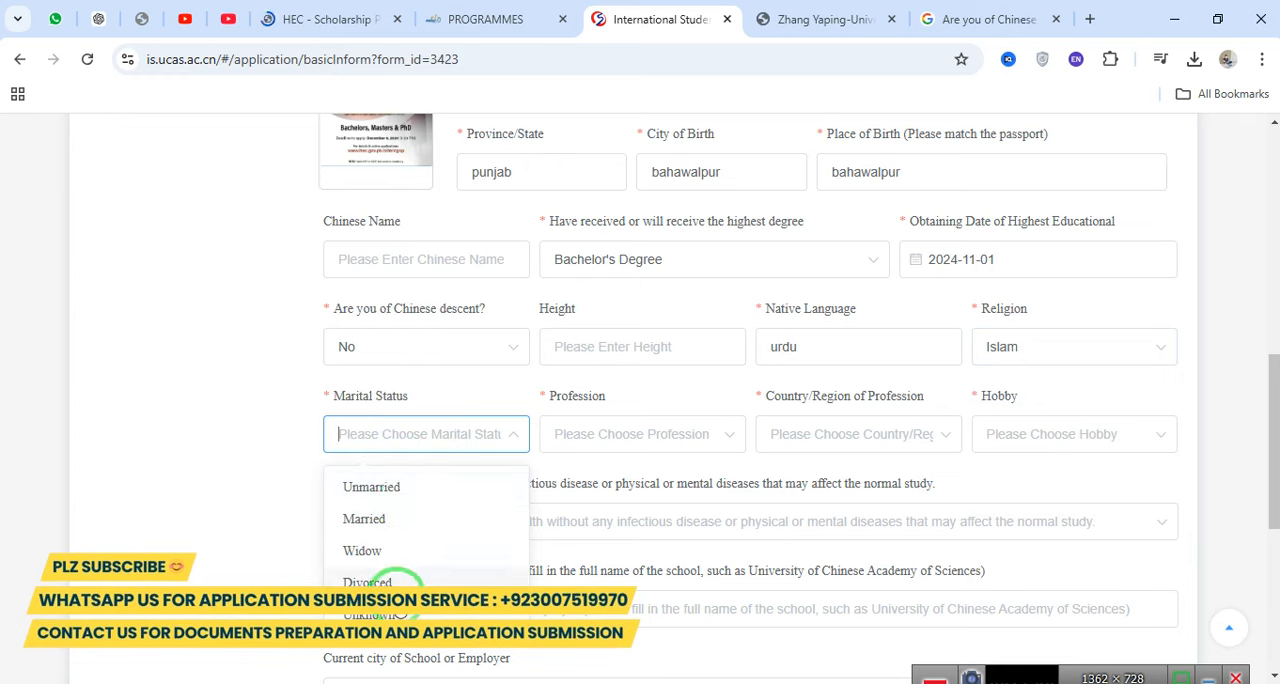
click(400, 488)
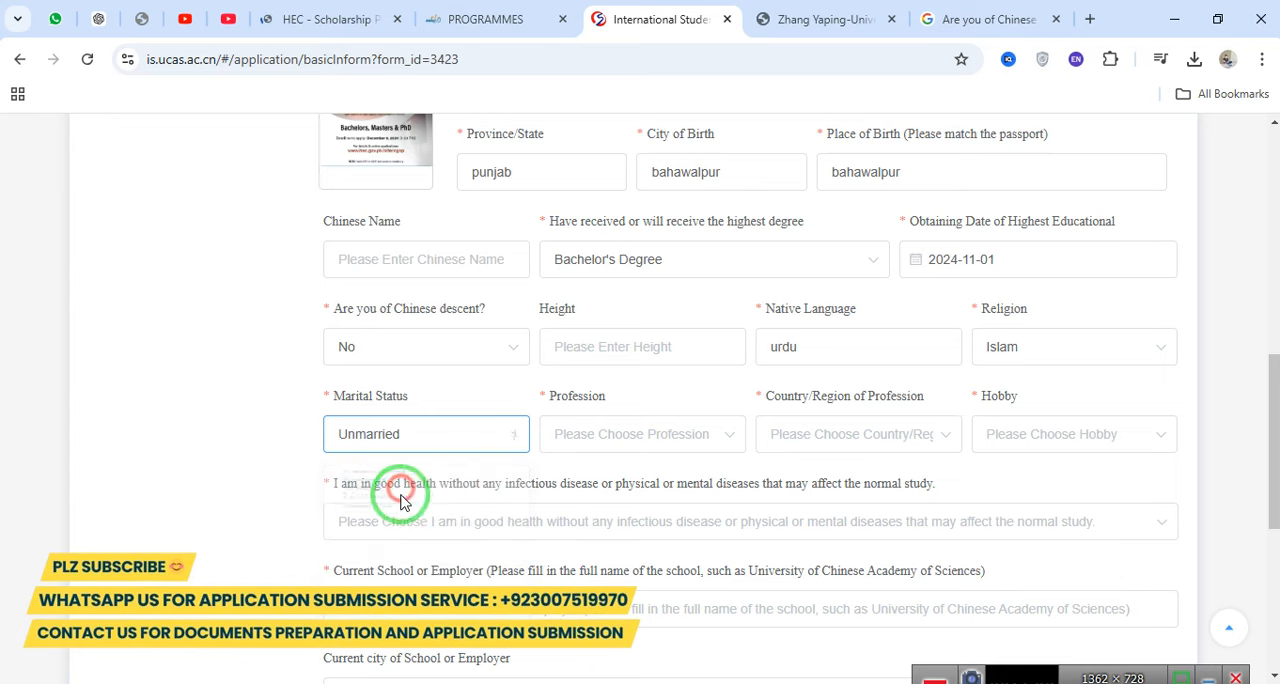
Review the available professions and set the applicant's profession to Student.
click(626, 436)
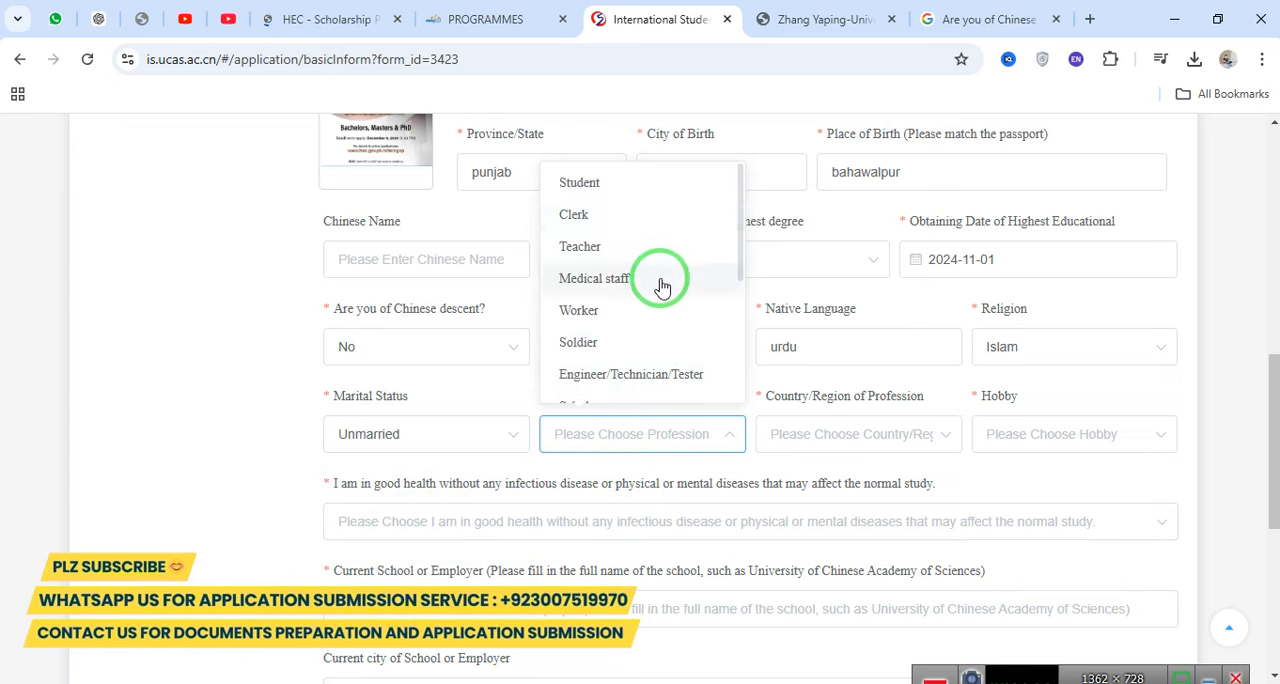
scroll(657, 350, down, 6)
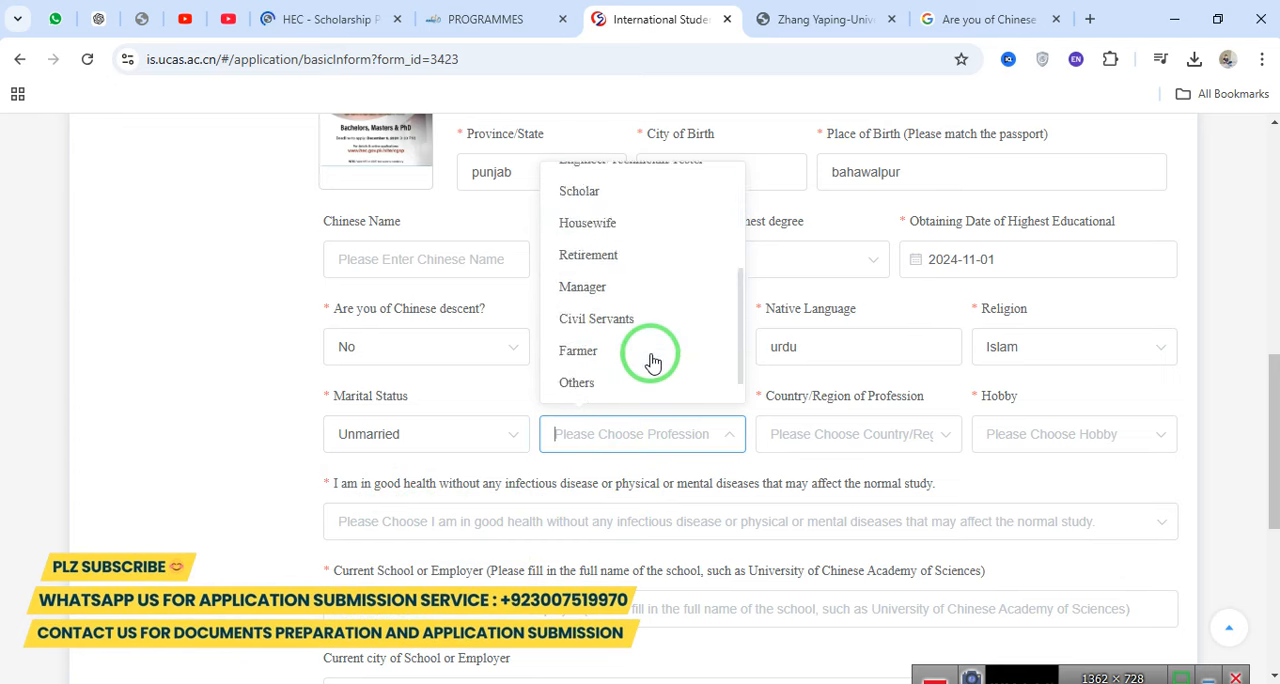
scroll(630, 303, up, 4)
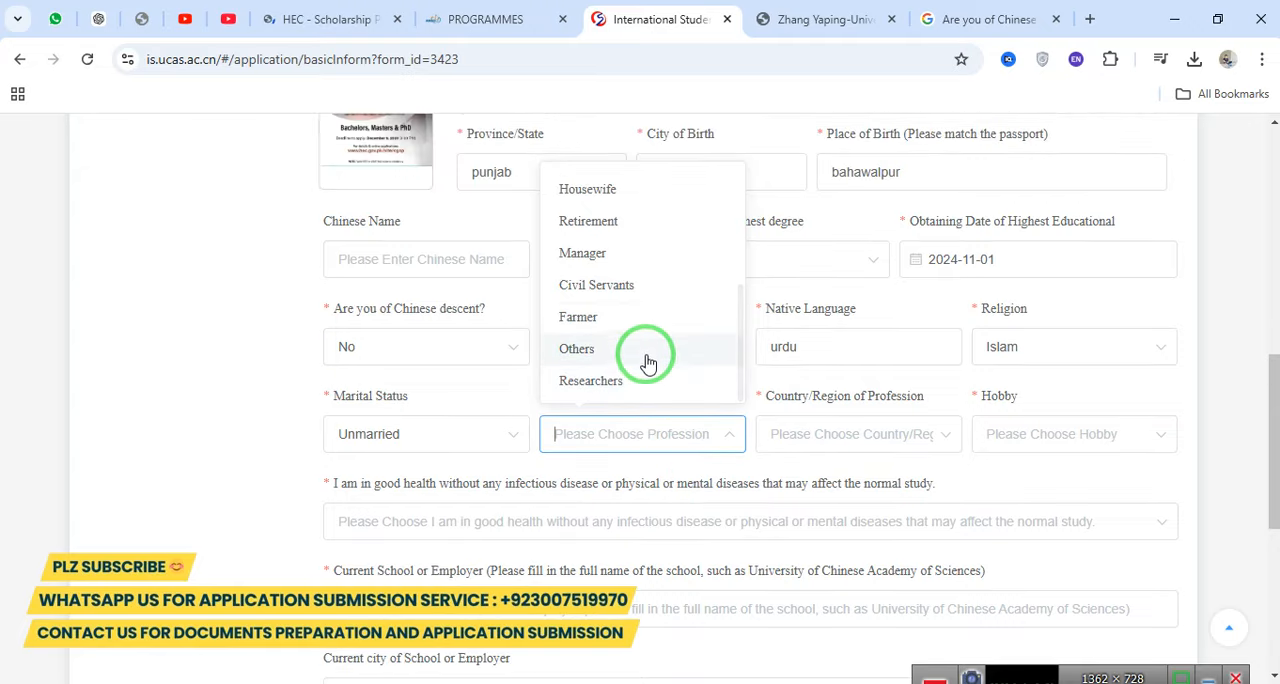
scroll(642, 362, up, 4)
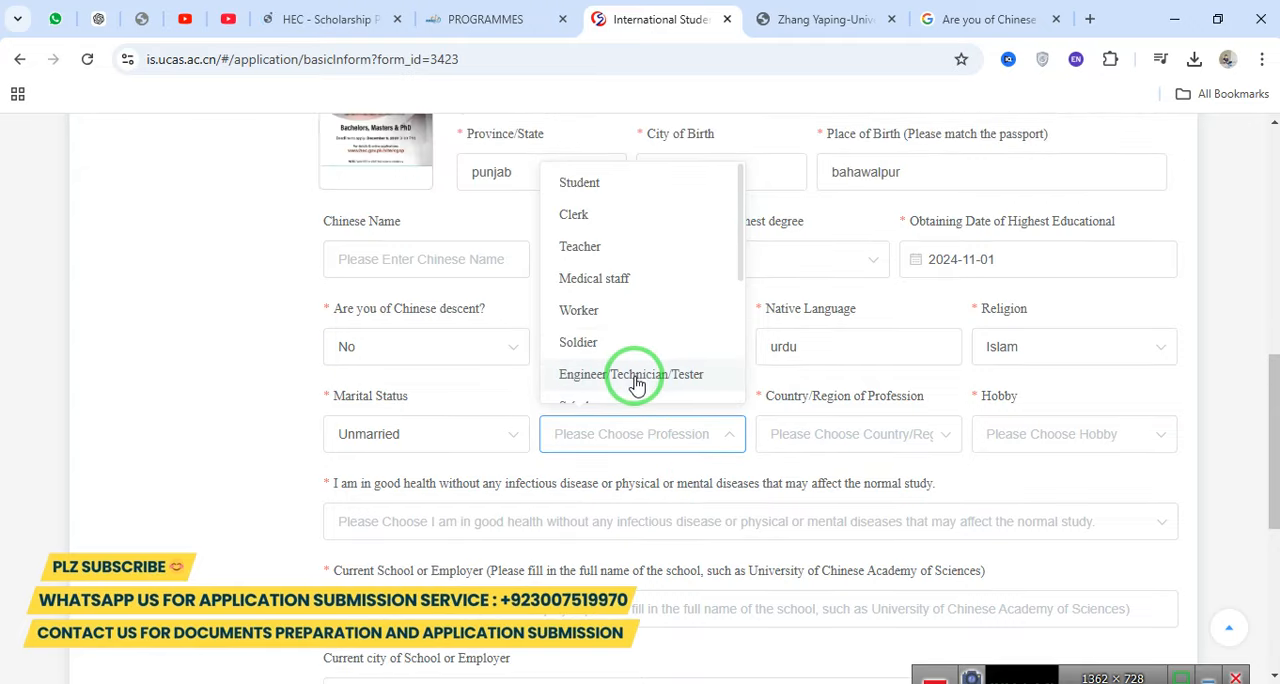
click(611, 176)
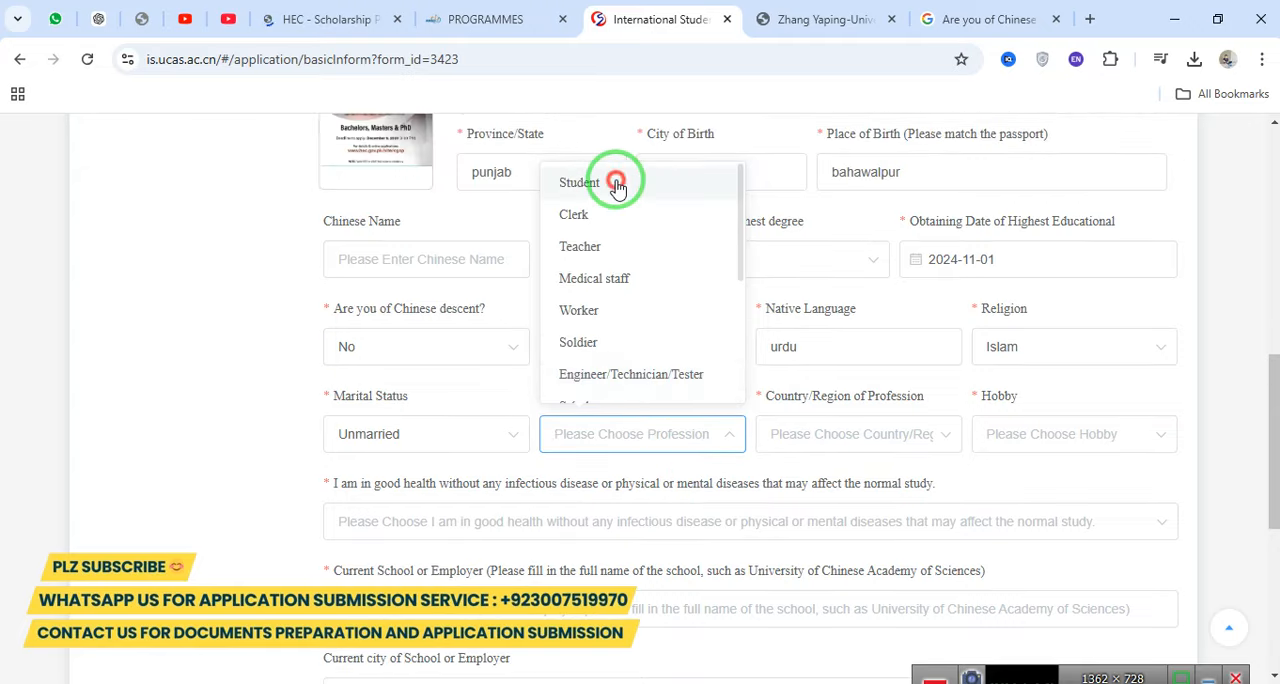
Set the country/region of profession to Pakistan.
click(829, 440)
scroll(866, 334, down, 5)
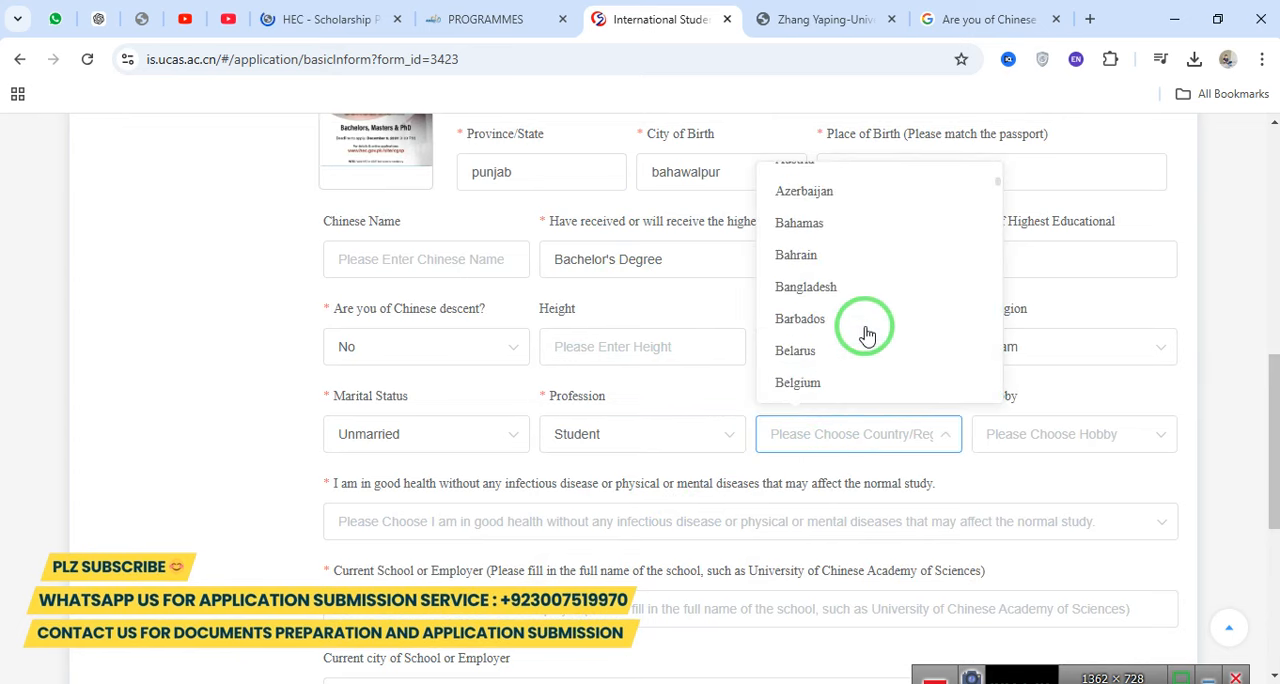
text(pakis)
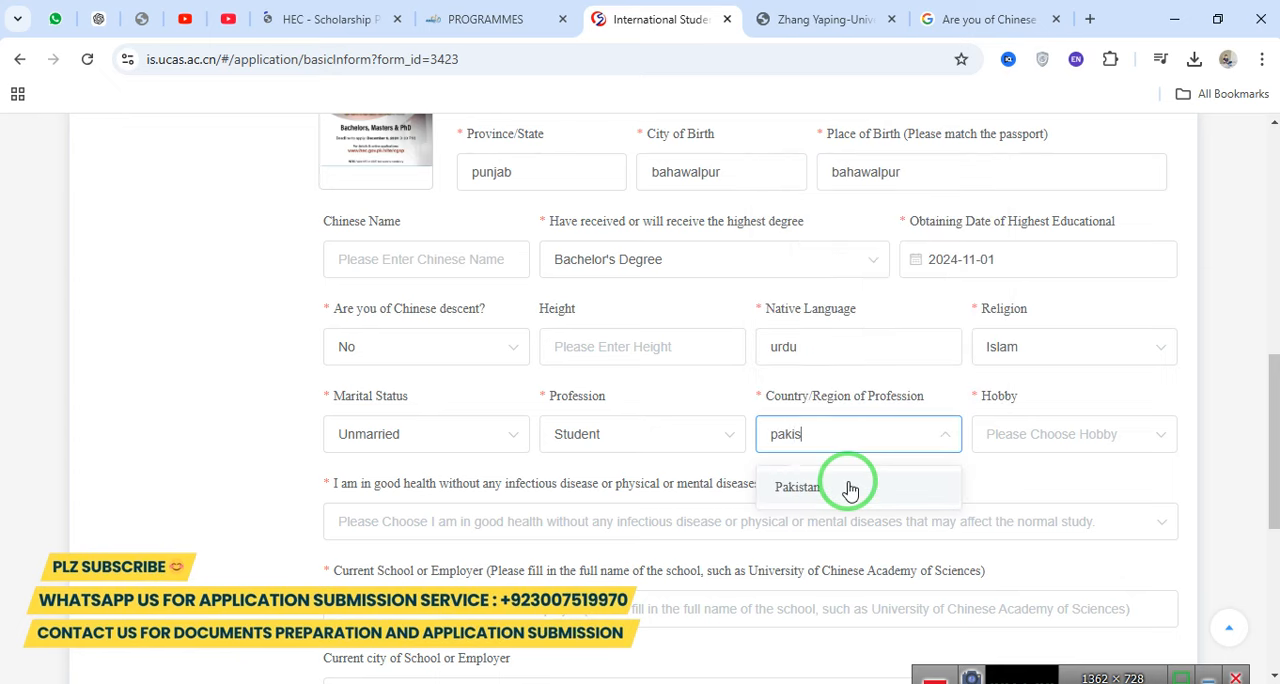
click(849, 489)
Set the applicant's hobby to Others.
click(1049, 435)
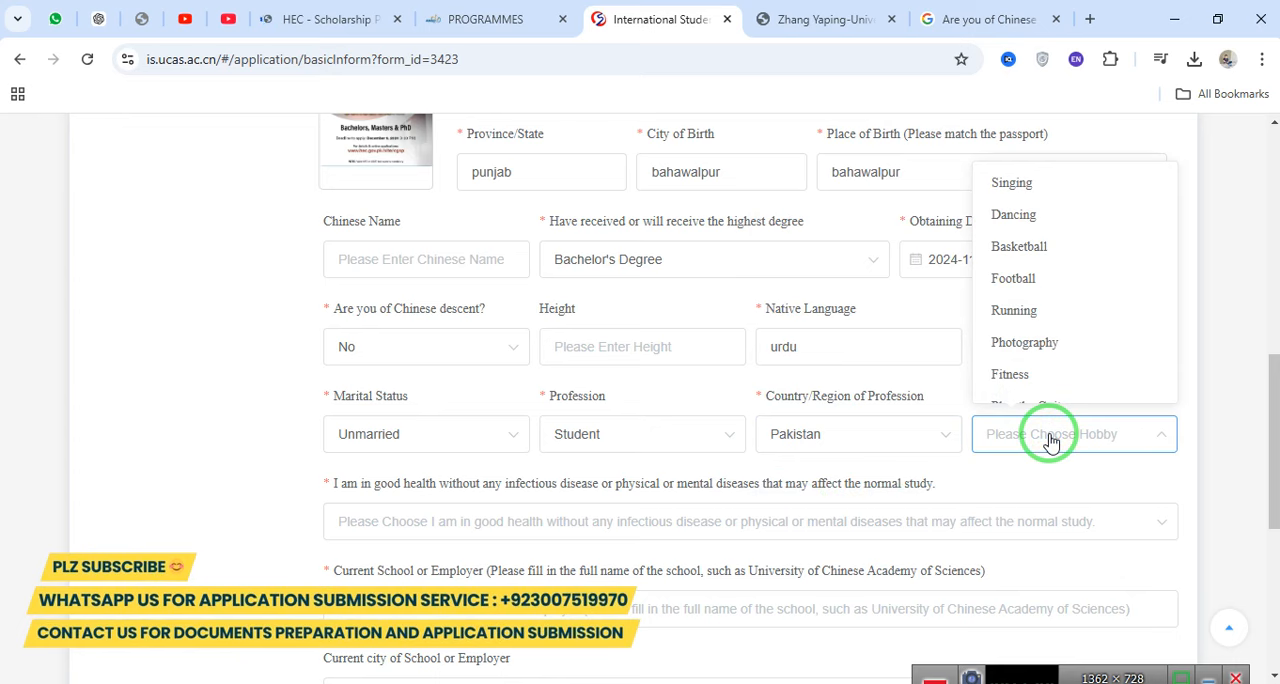
click(1062, 450)
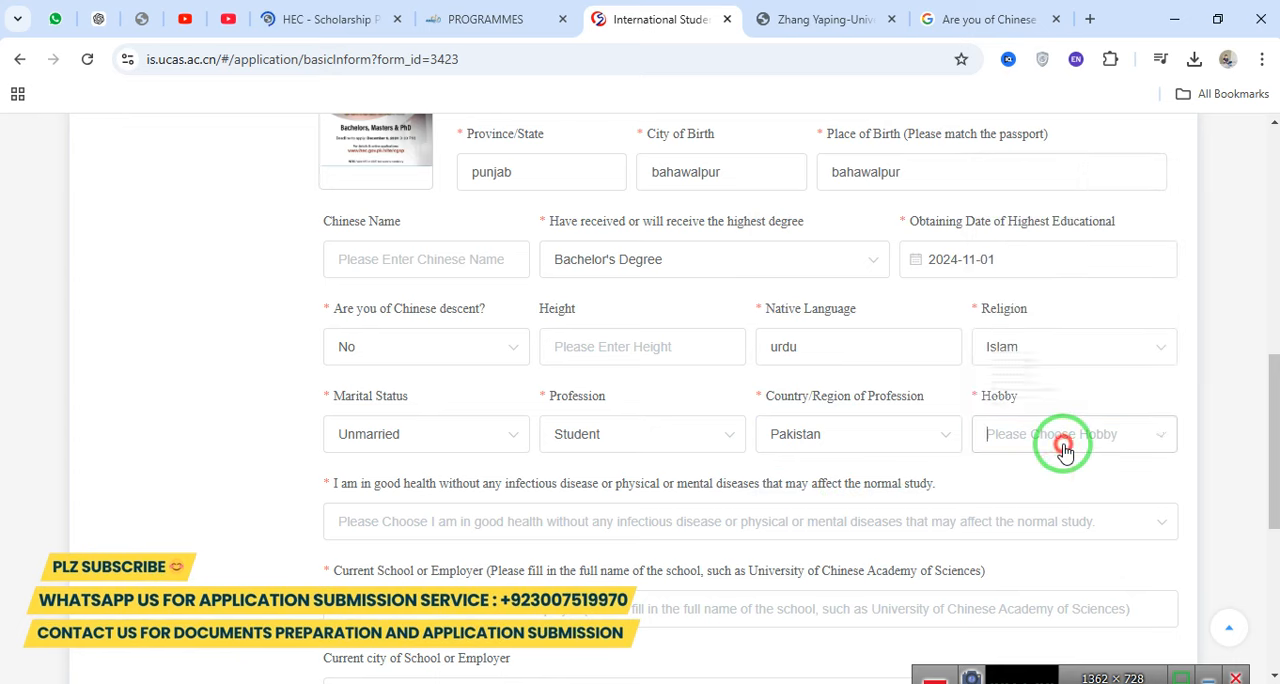
click(1062, 450)
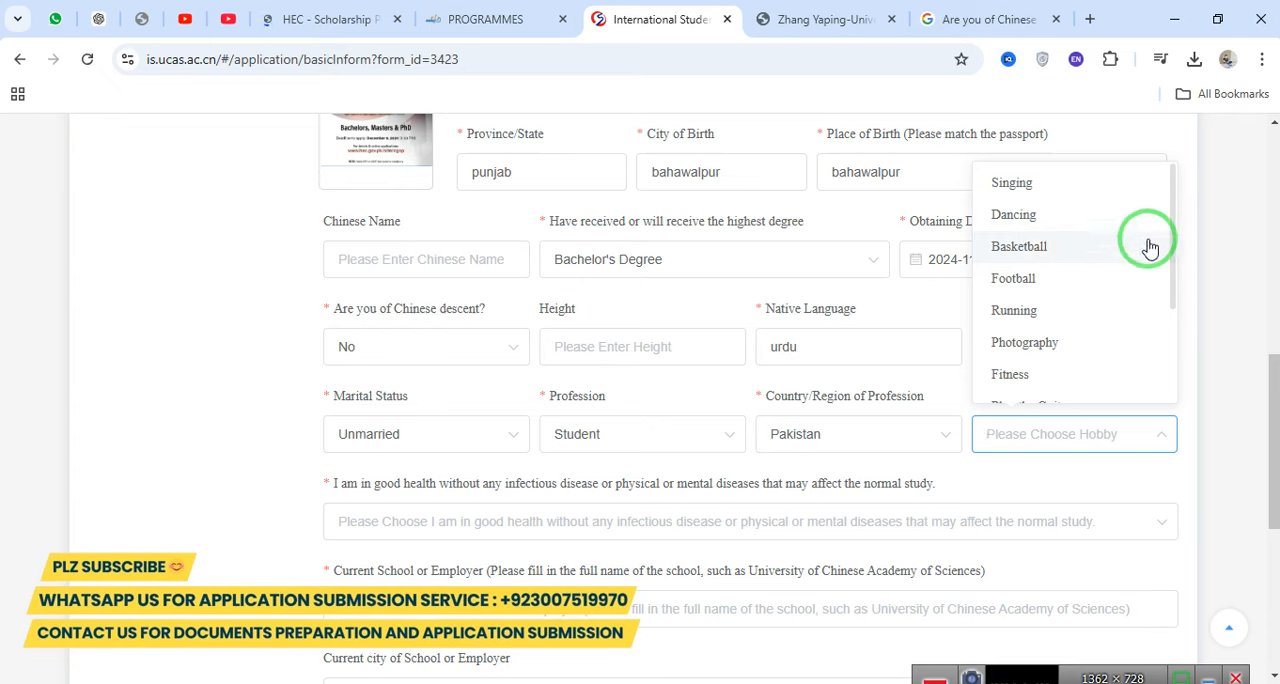
drag(1178, 220, 1169, 310)
click(987, 383)
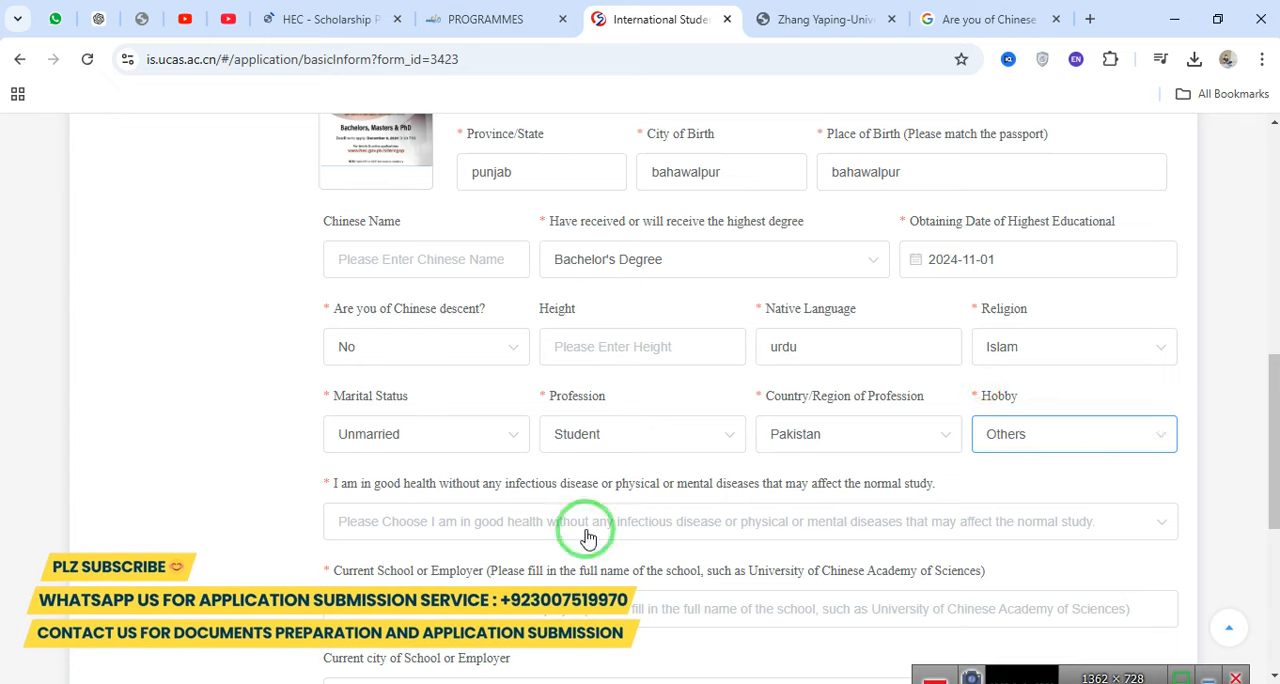
Answer Yes to the statement about being in good health without diseases that may affect normal study.
drag(329, 487, 755, 483)
click(621, 521)
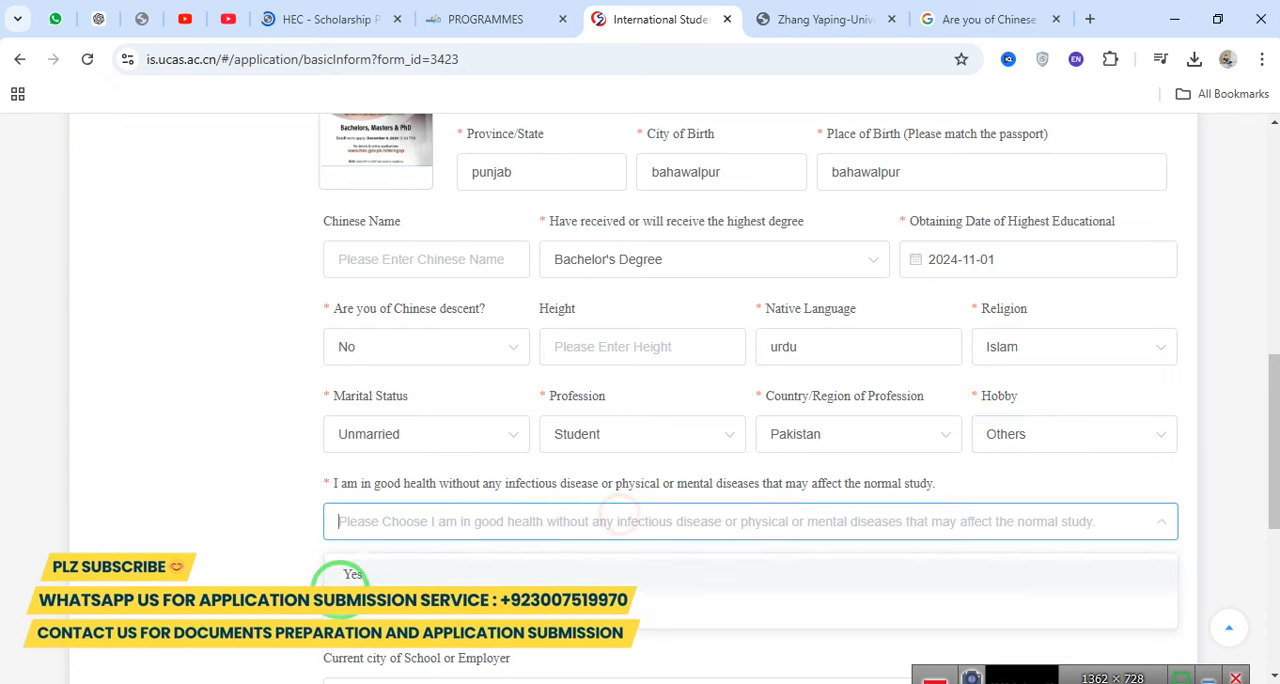
click(347, 577)
Enter iub bahawalpur as the current school or employer and leave its city blank.
scroll(600, 409, down, 3)
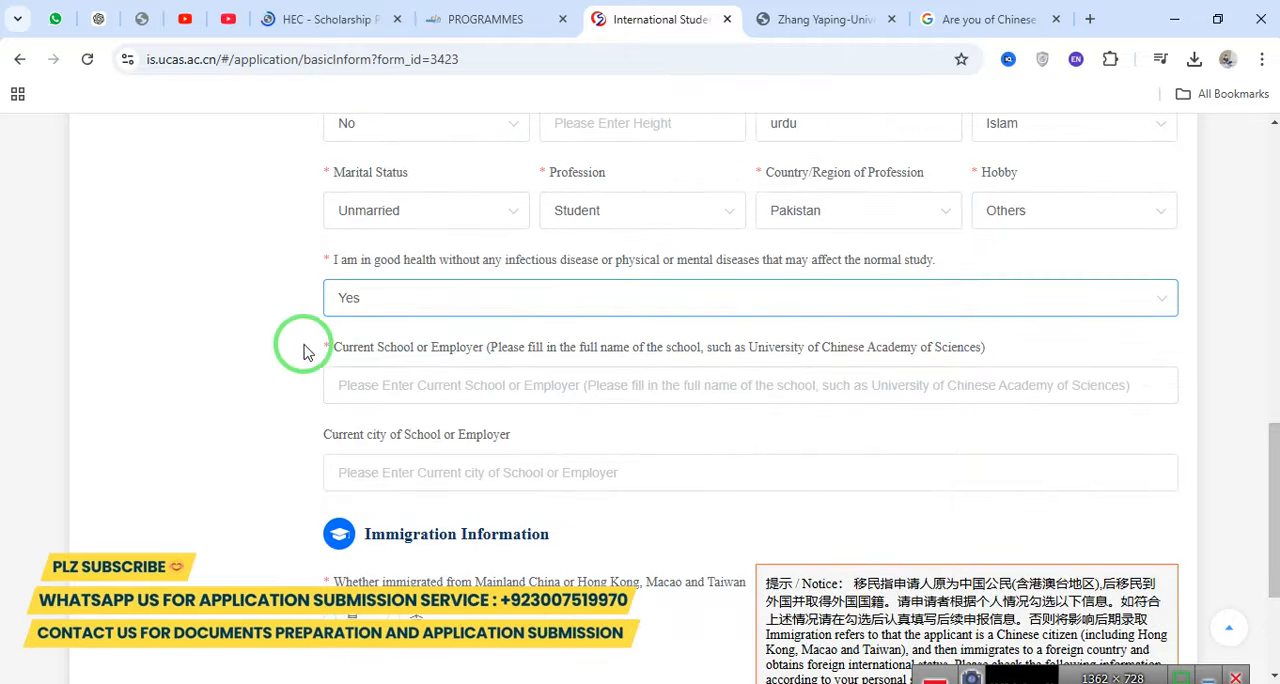
drag(306, 352, 993, 347)
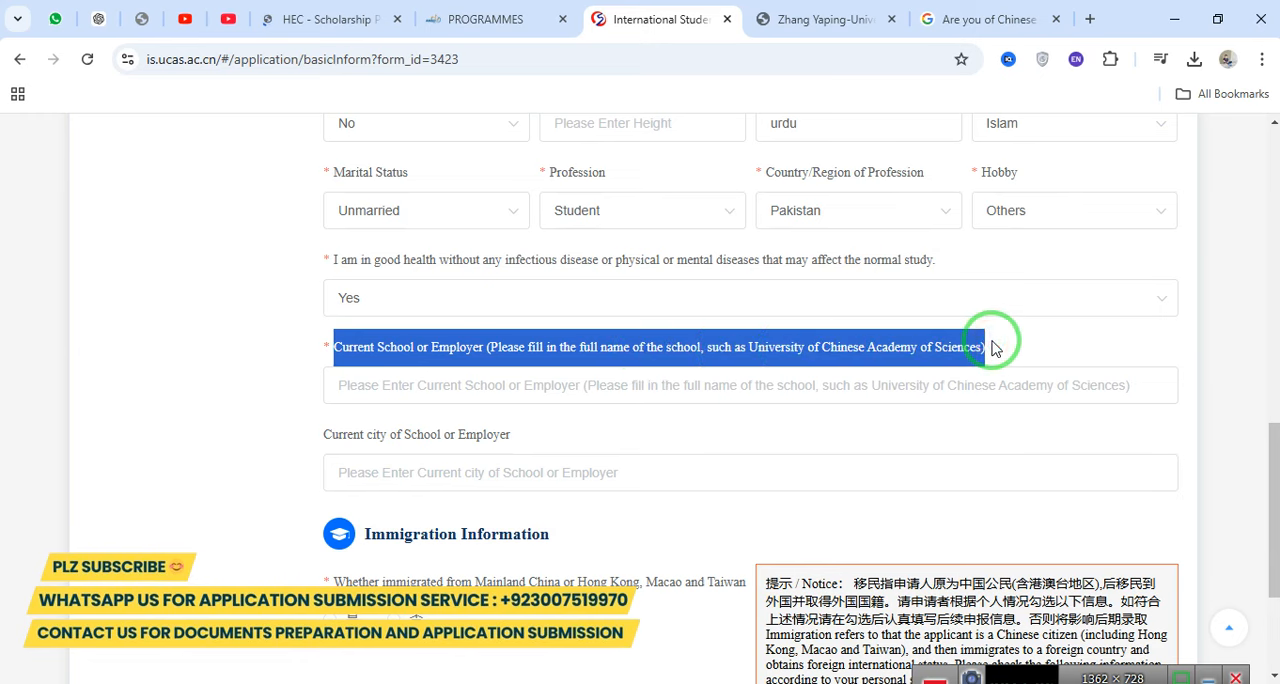
click(388, 384)
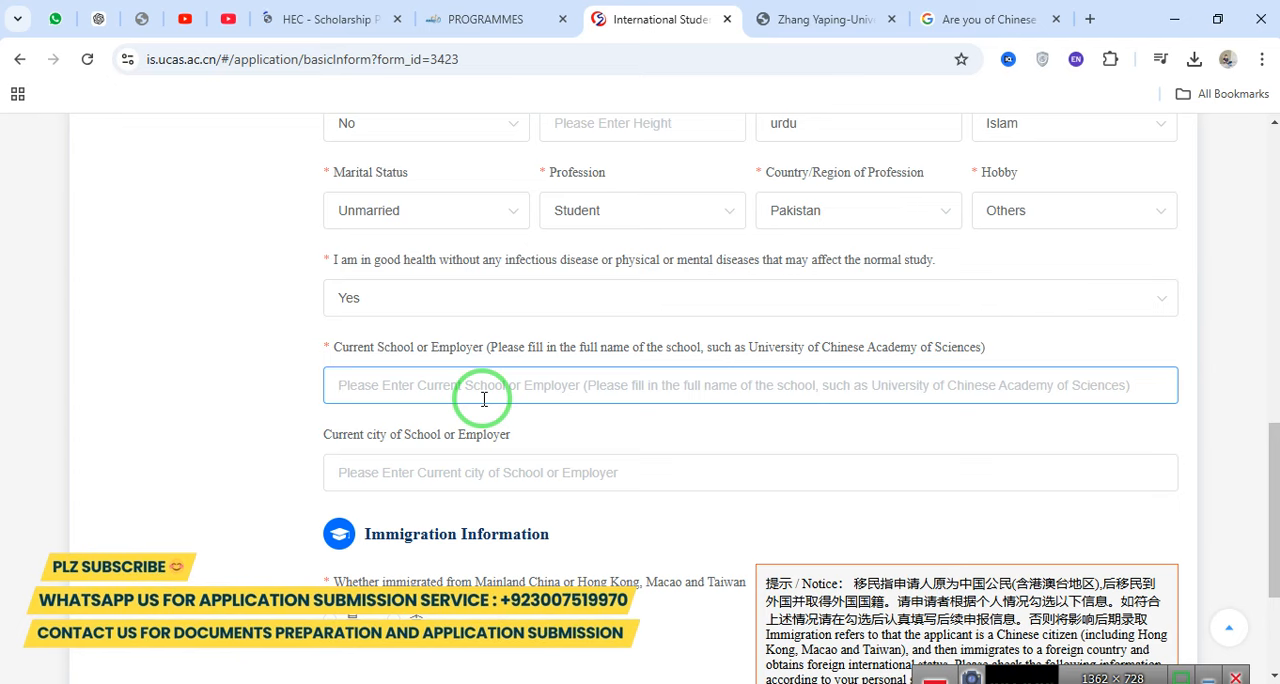
text(iub bahawalpur)
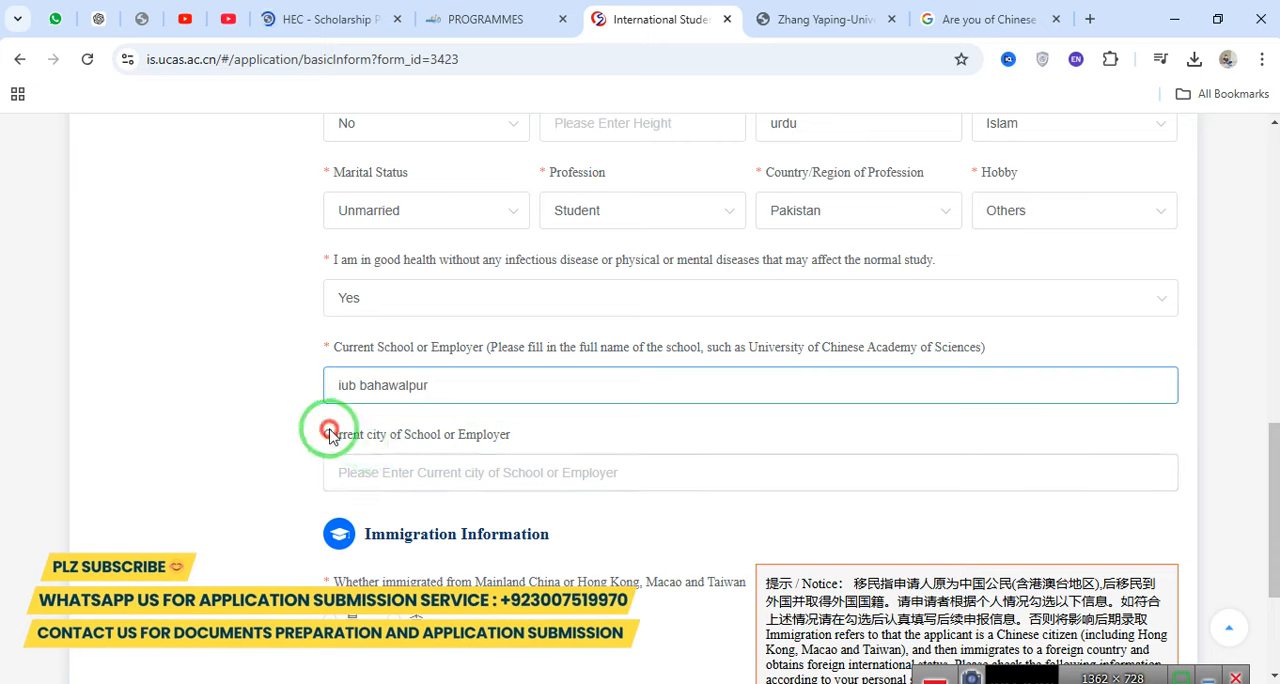
drag(331, 434, 512, 434)
Answer 否 (No) to having immigrated from Mainland China, Hong Kong, Macao or Taiwan, and continue to the Study Abroad Plan page.
drag(1270, 440, 1271, 514)
drag(366, 305, 550, 305)
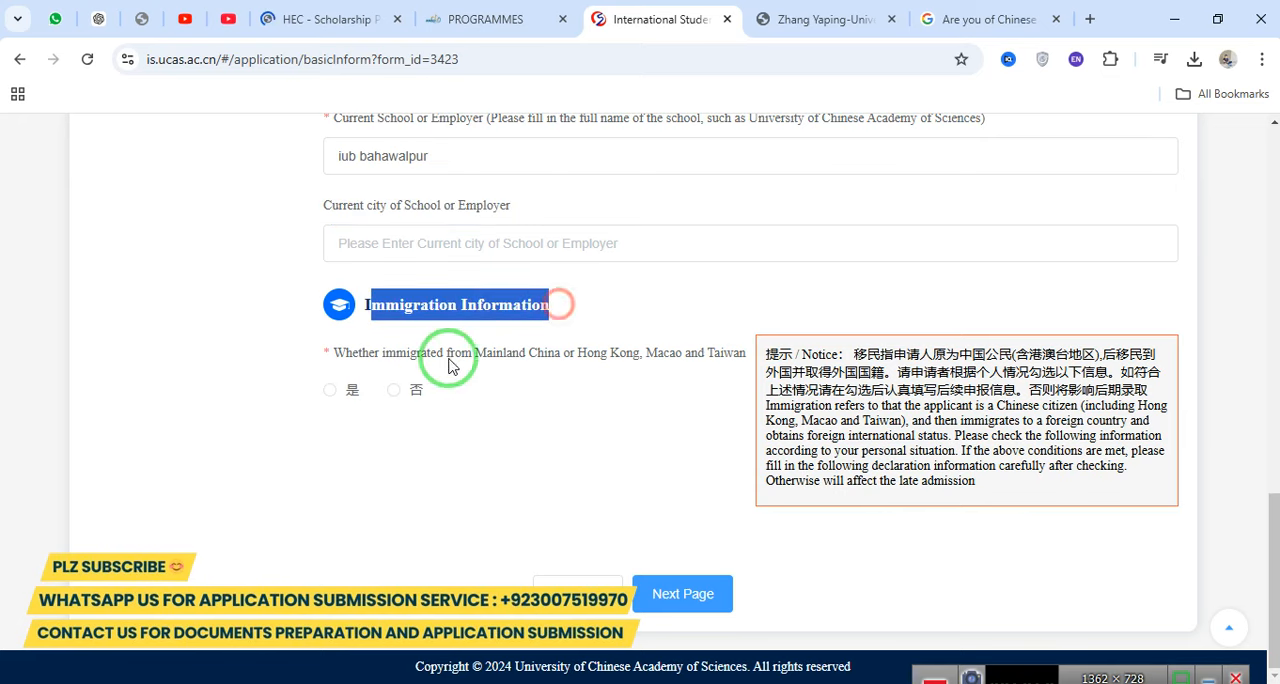
drag(334, 355, 697, 355)
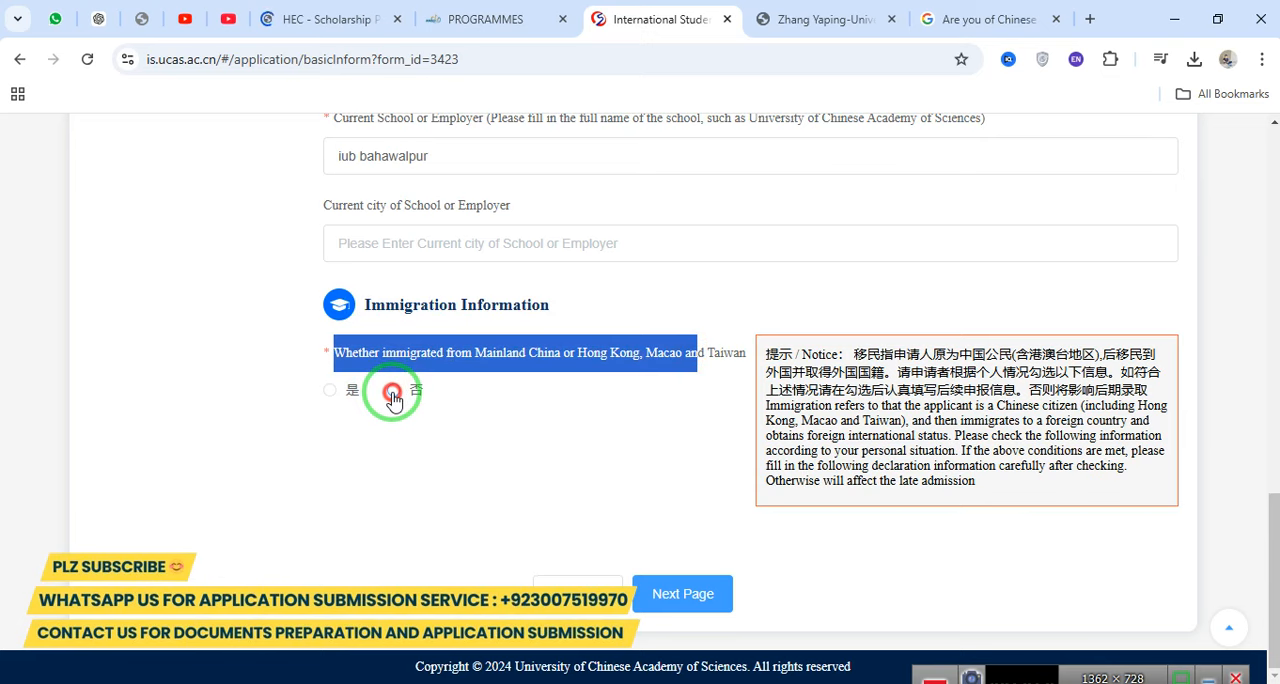
click(392, 391)
click(411, 392)
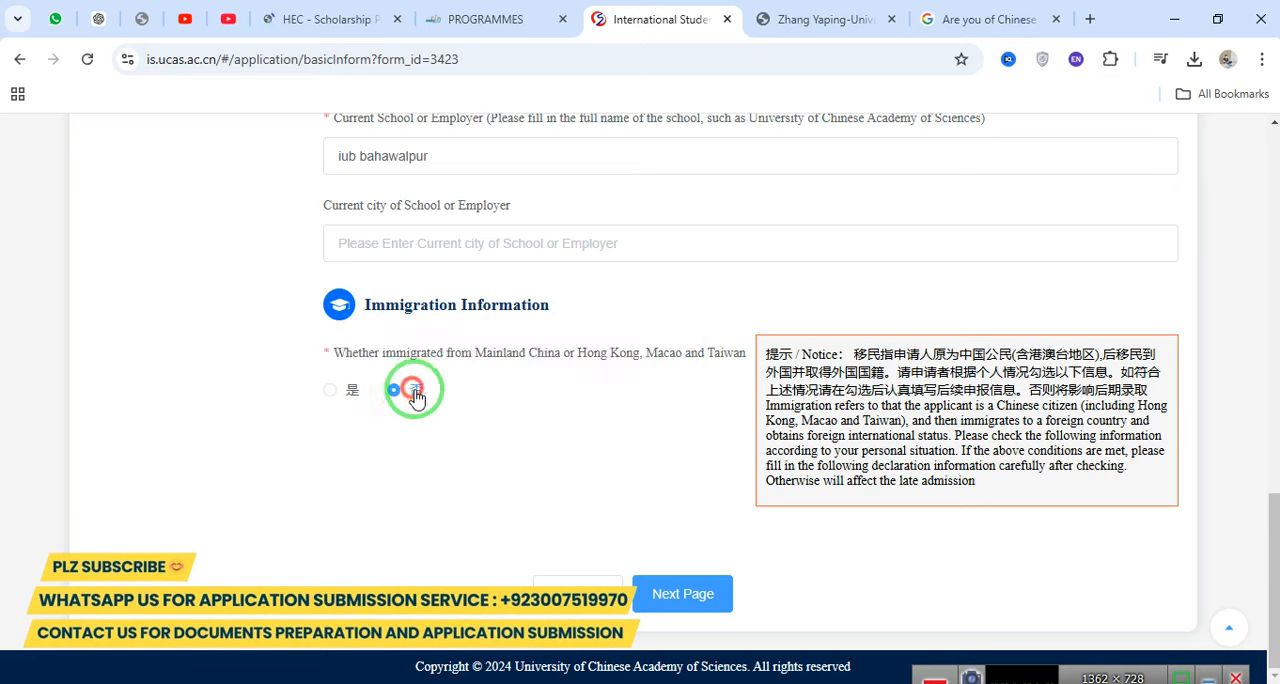
click(413, 392)
scroll(557, 412, up, 4)
scroll(554, 412, down, 4)
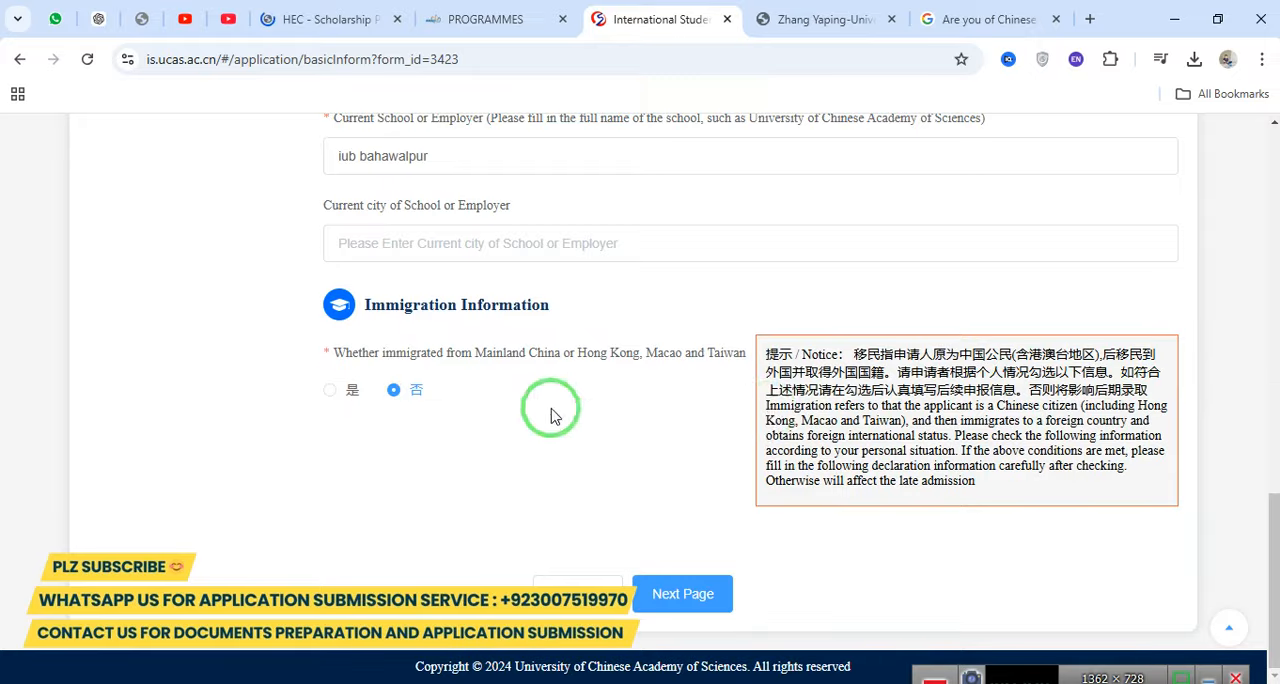
click(366, 426)
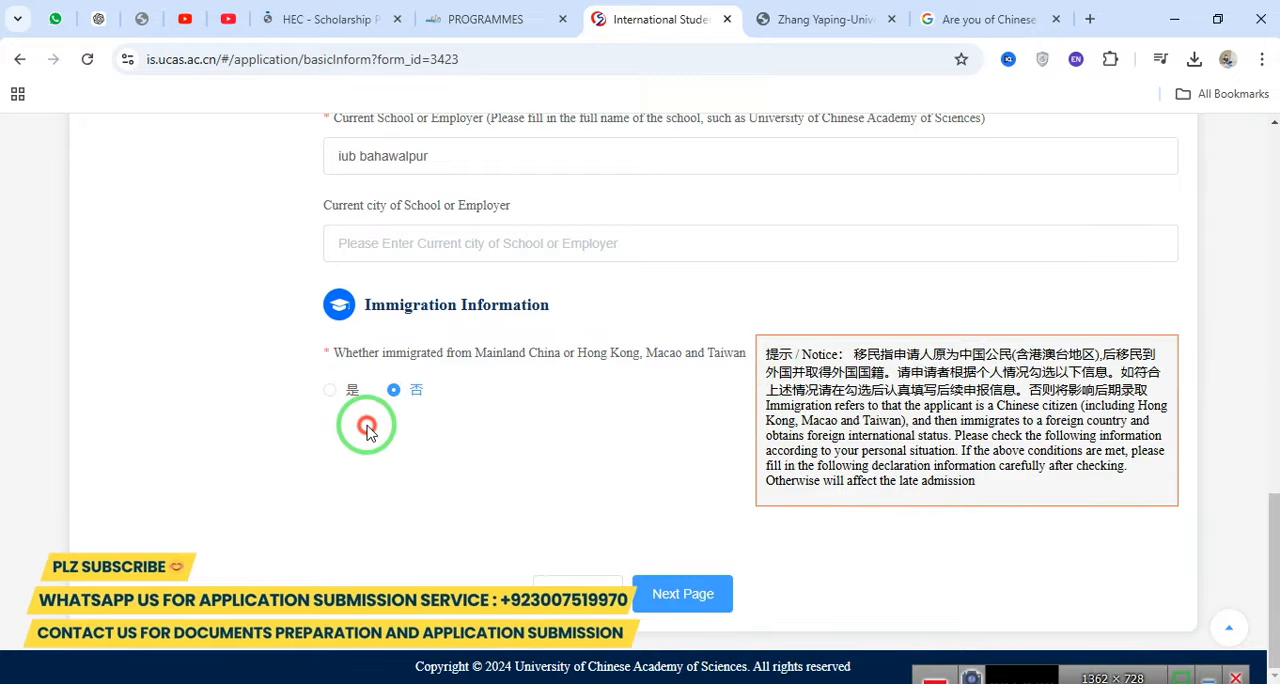
drag(326, 354, 411, 422)
click(515, 430)
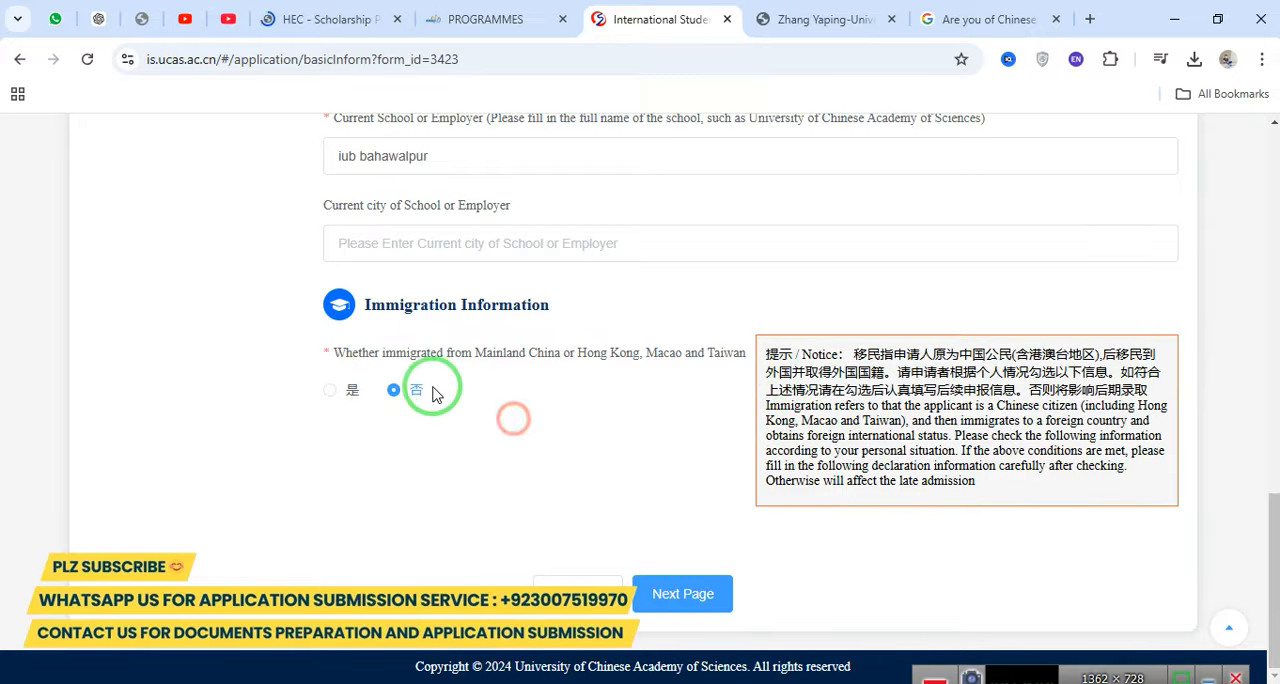
click(413, 392)
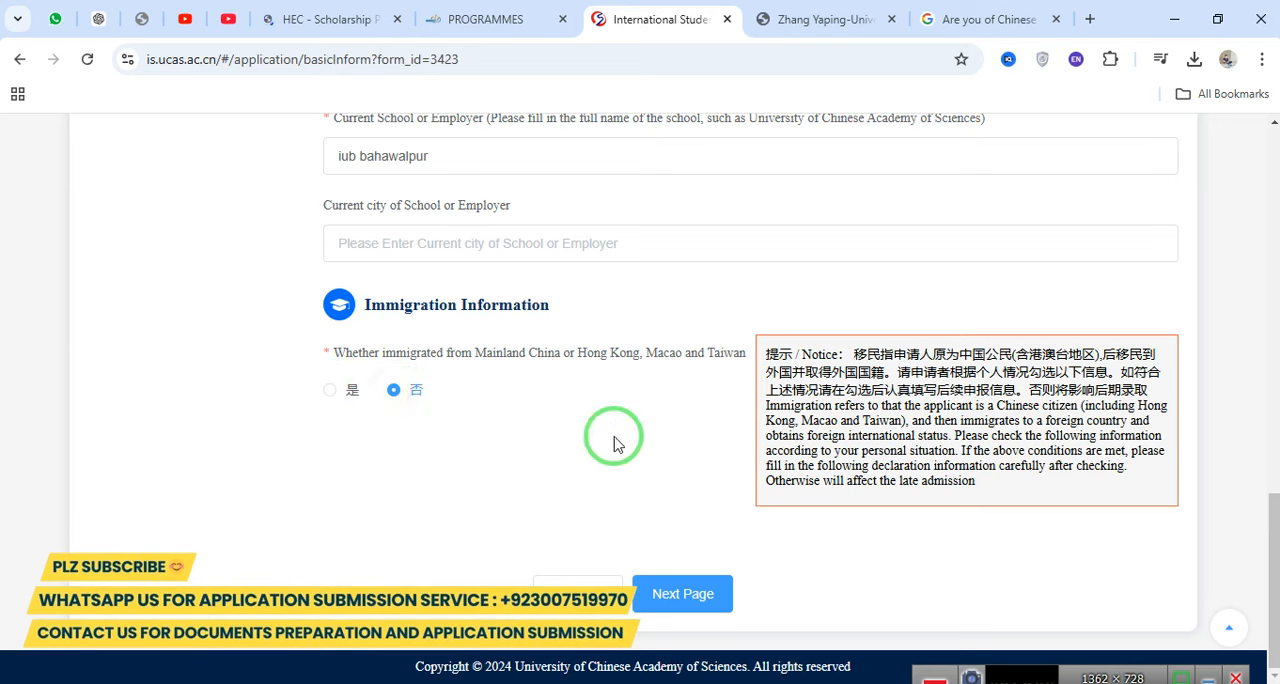
click(684, 593)
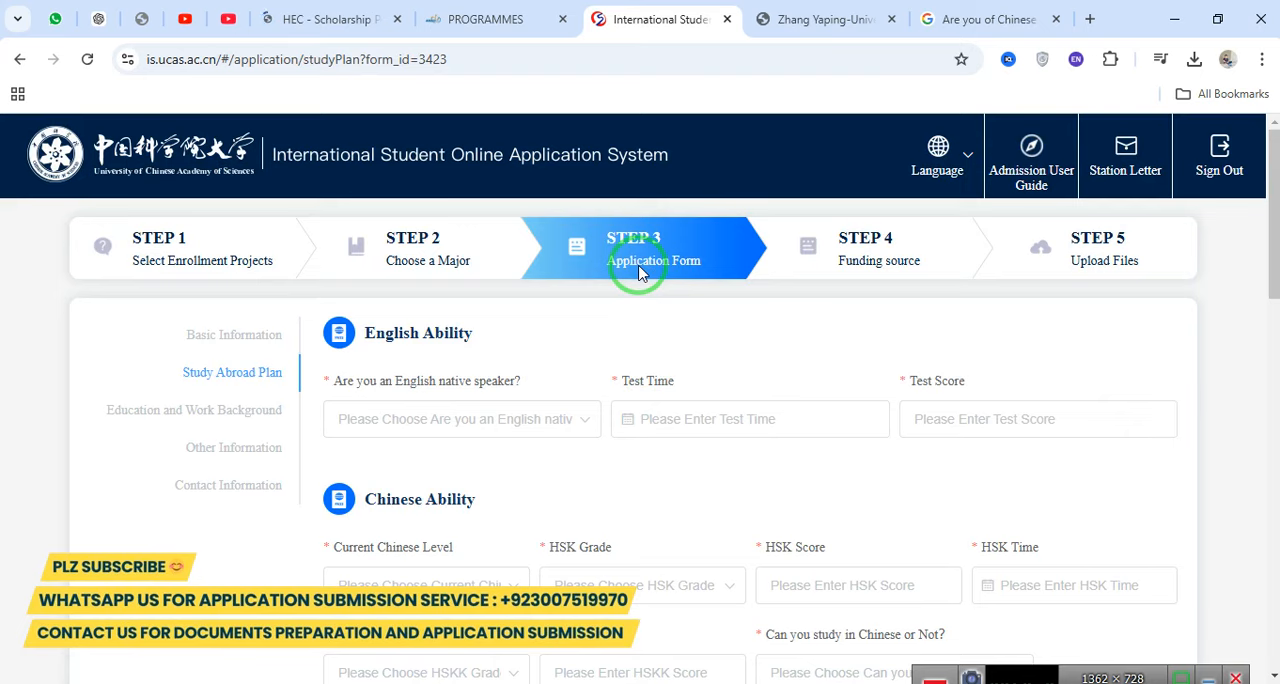
Look over the Study Abroad Plan page and answer No to being a native English speaker.
scroll(590, 460, down, 10)
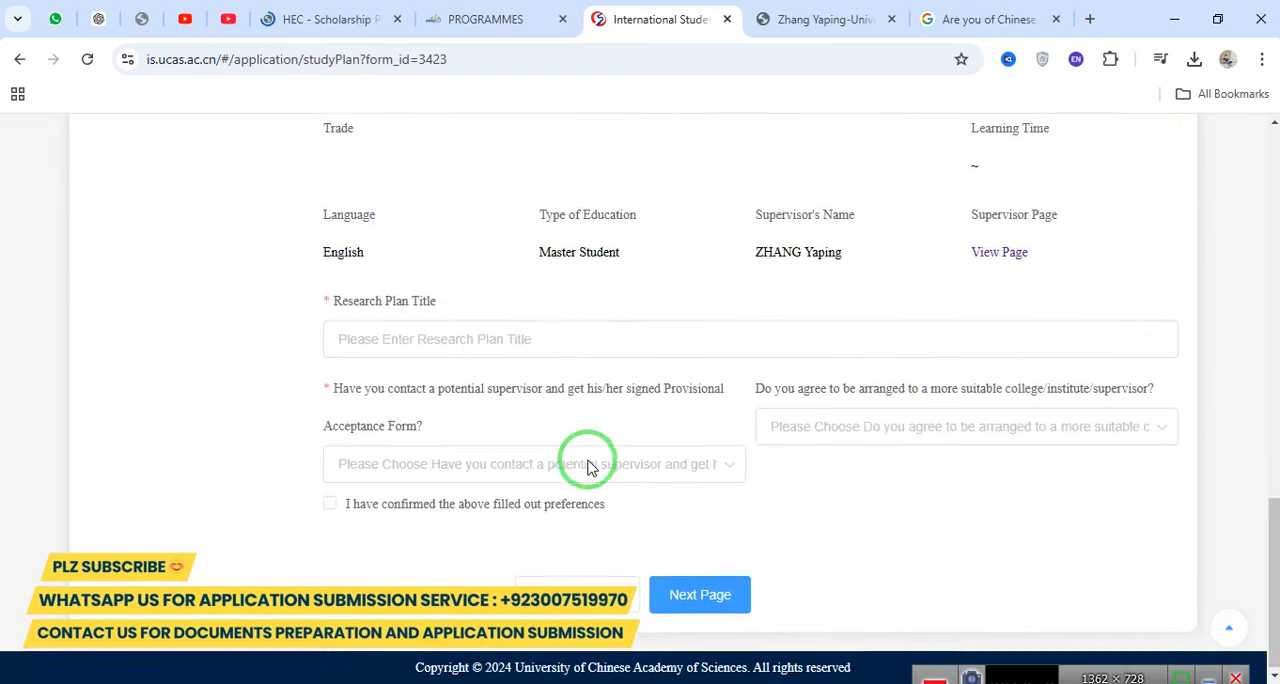
scroll(600, 450, up, 3)
scroll(603, 452, up, 10)
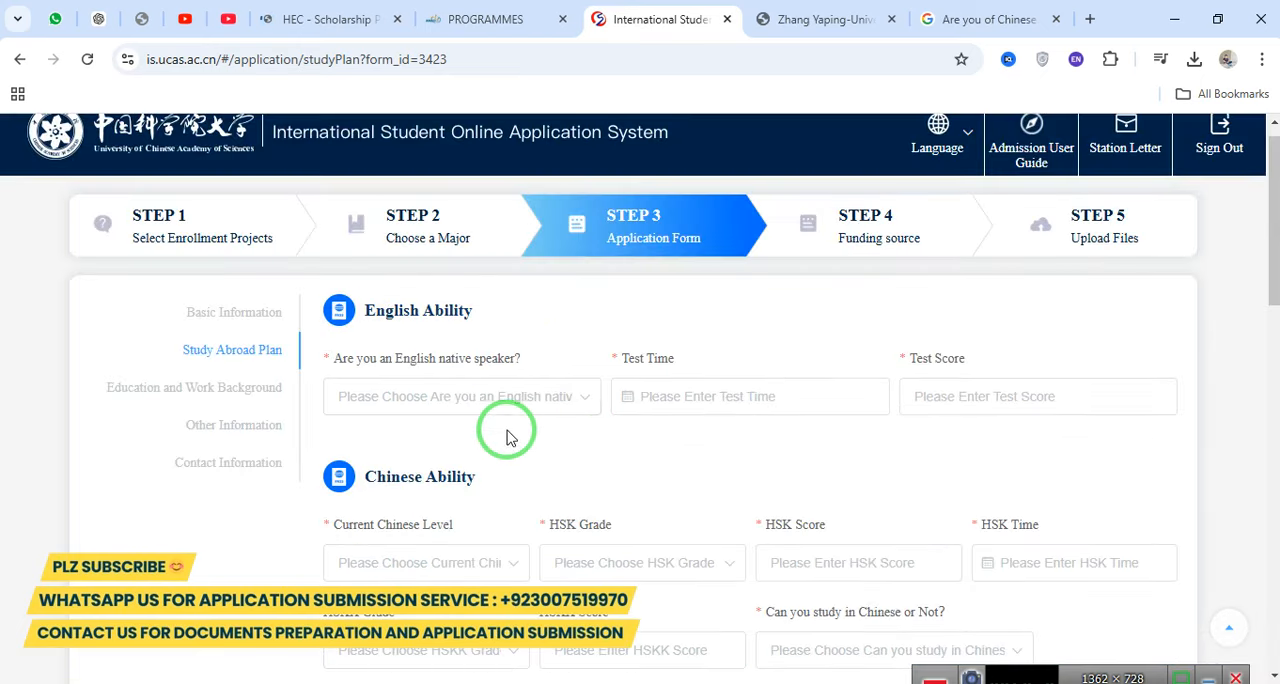
drag(335, 360, 531, 350)
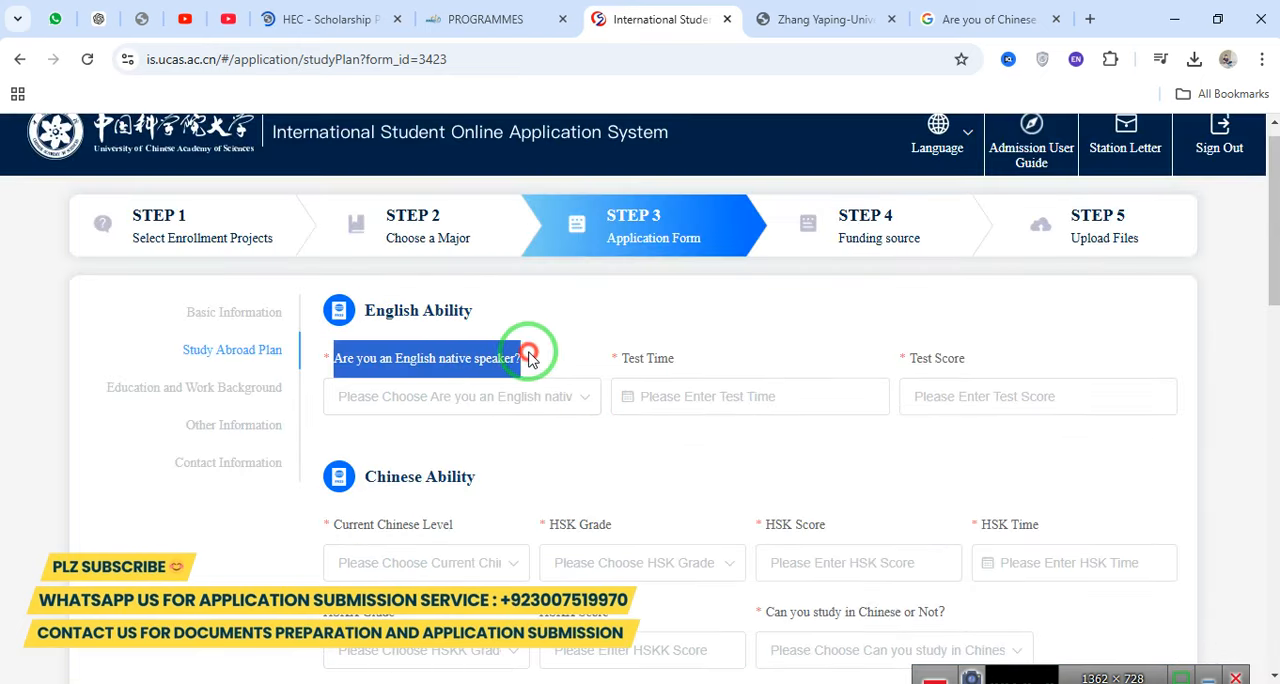
click(446, 405)
click(351, 478)
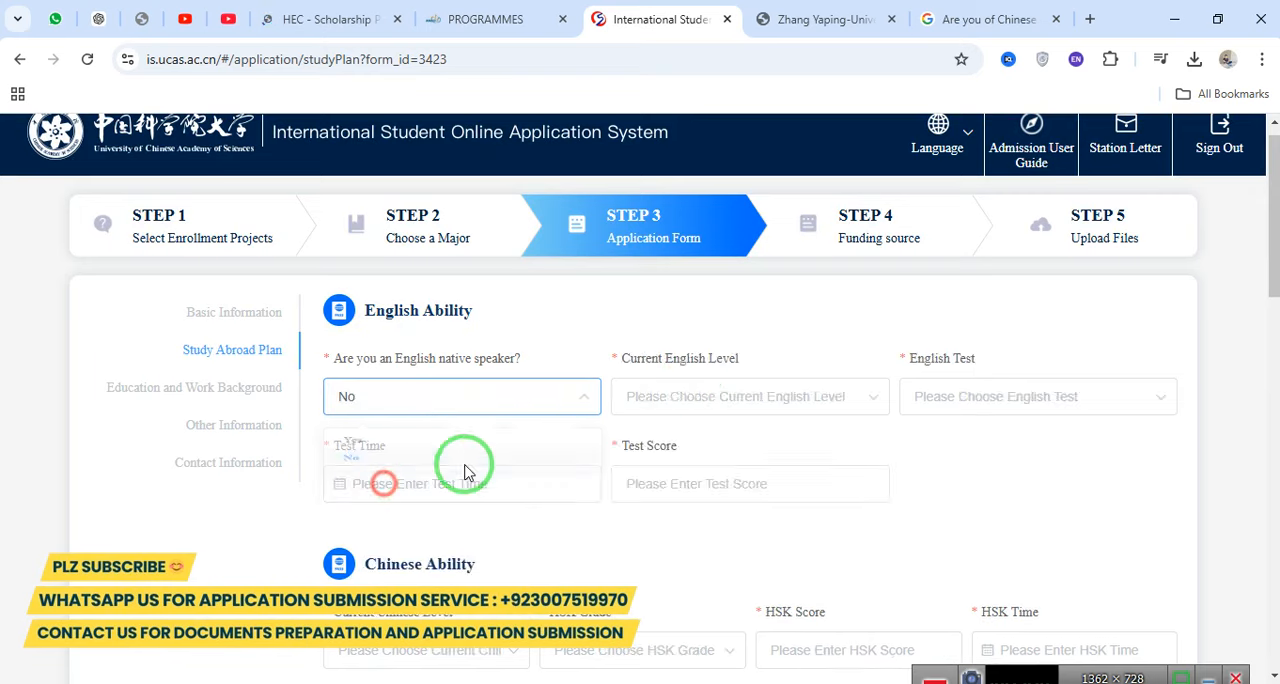
Set the current English level to Good.
drag(632, 370, 748, 352)
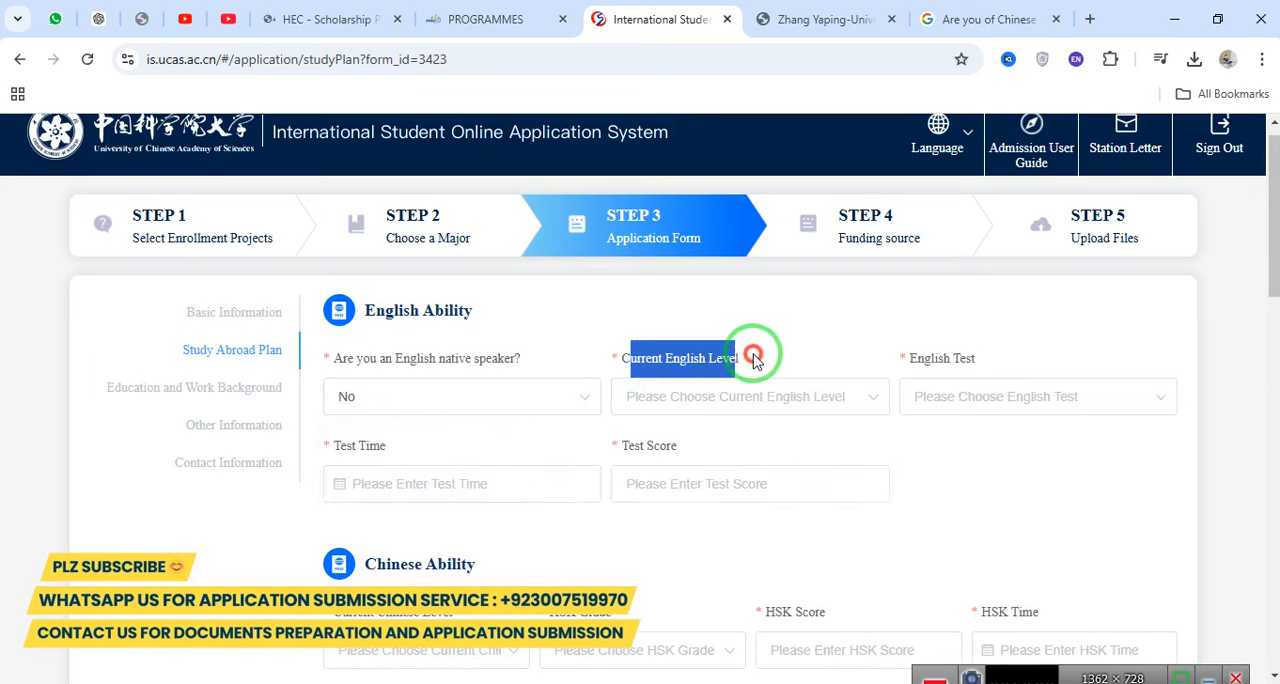
click(723, 400)
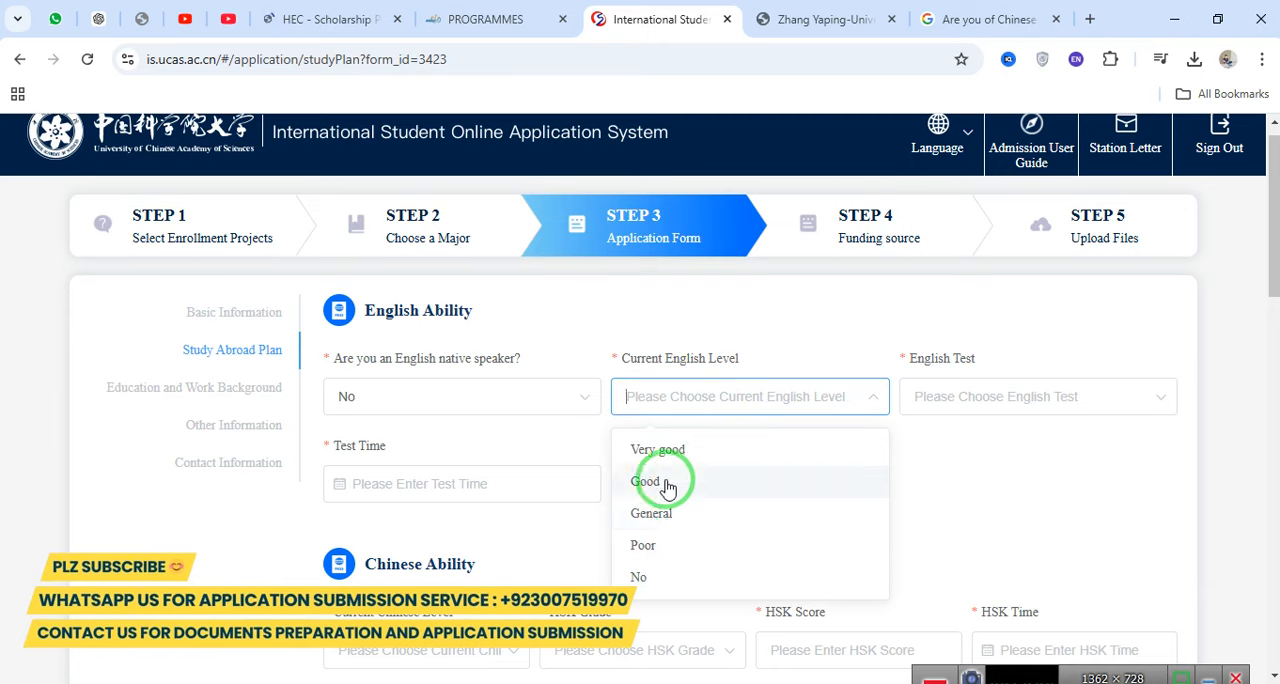
click(662, 483)
Choose Other Language as the English test.
click(972, 410)
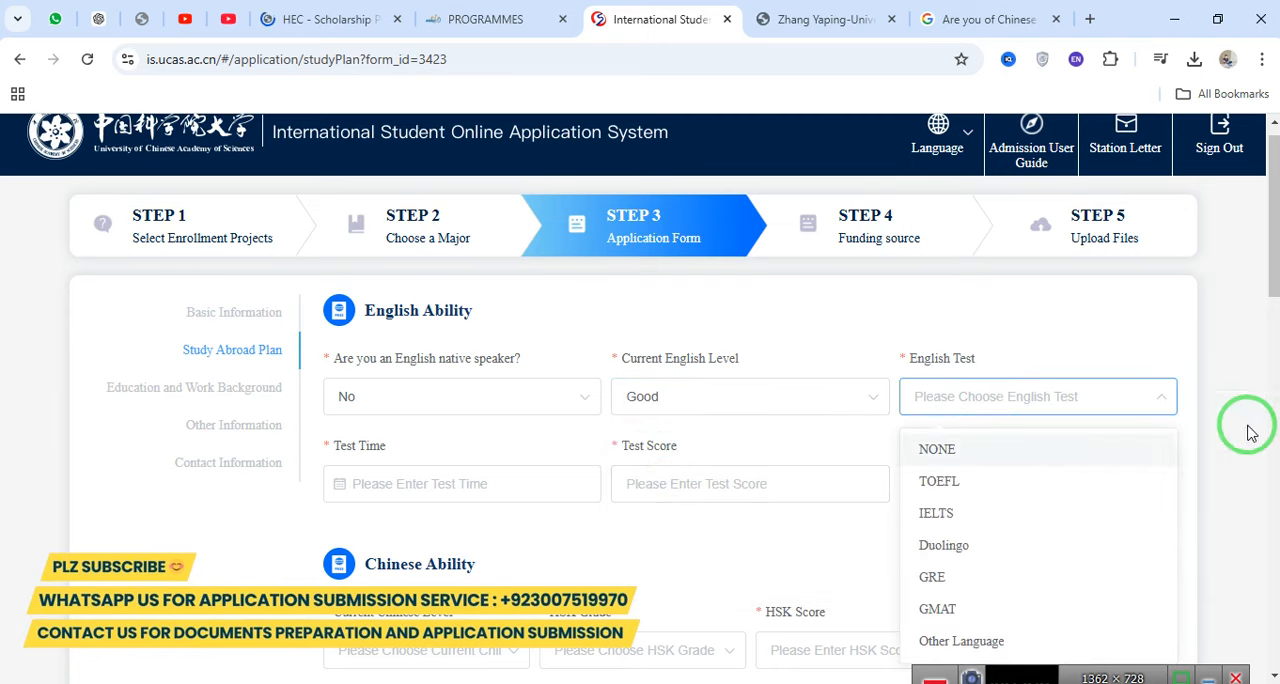
drag(1273, 257, 1273, 297)
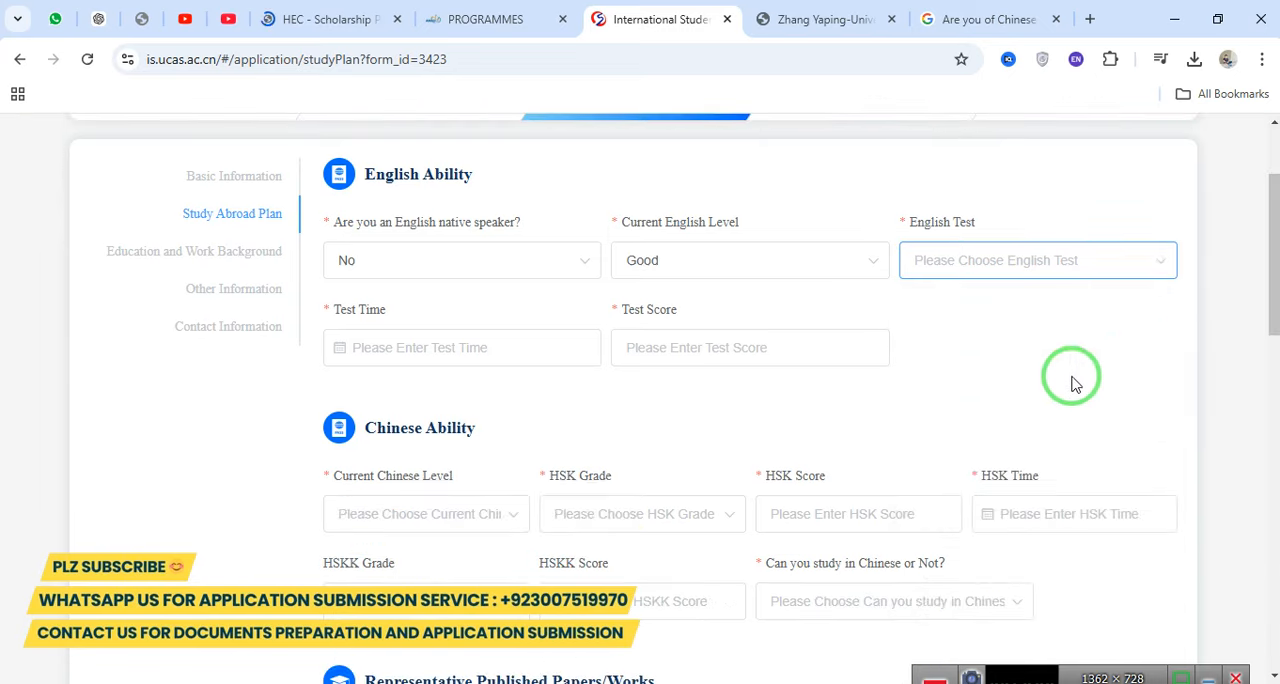
click(979, 262)
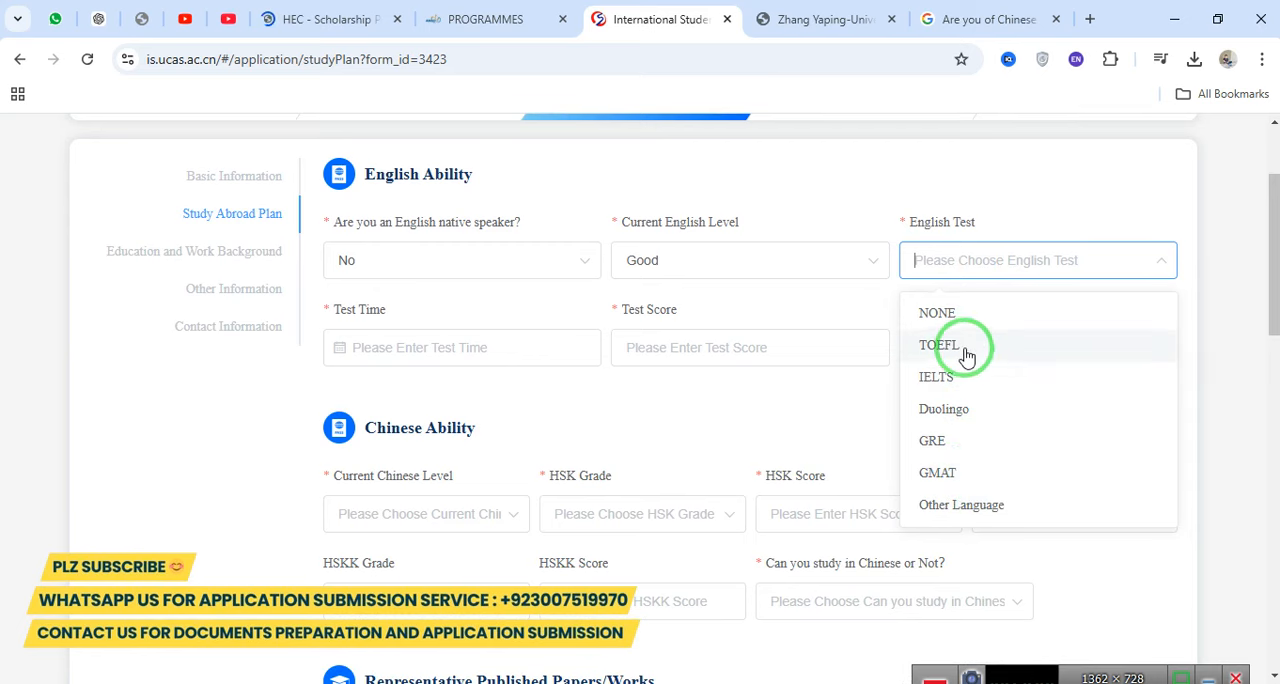
click(983, 507)
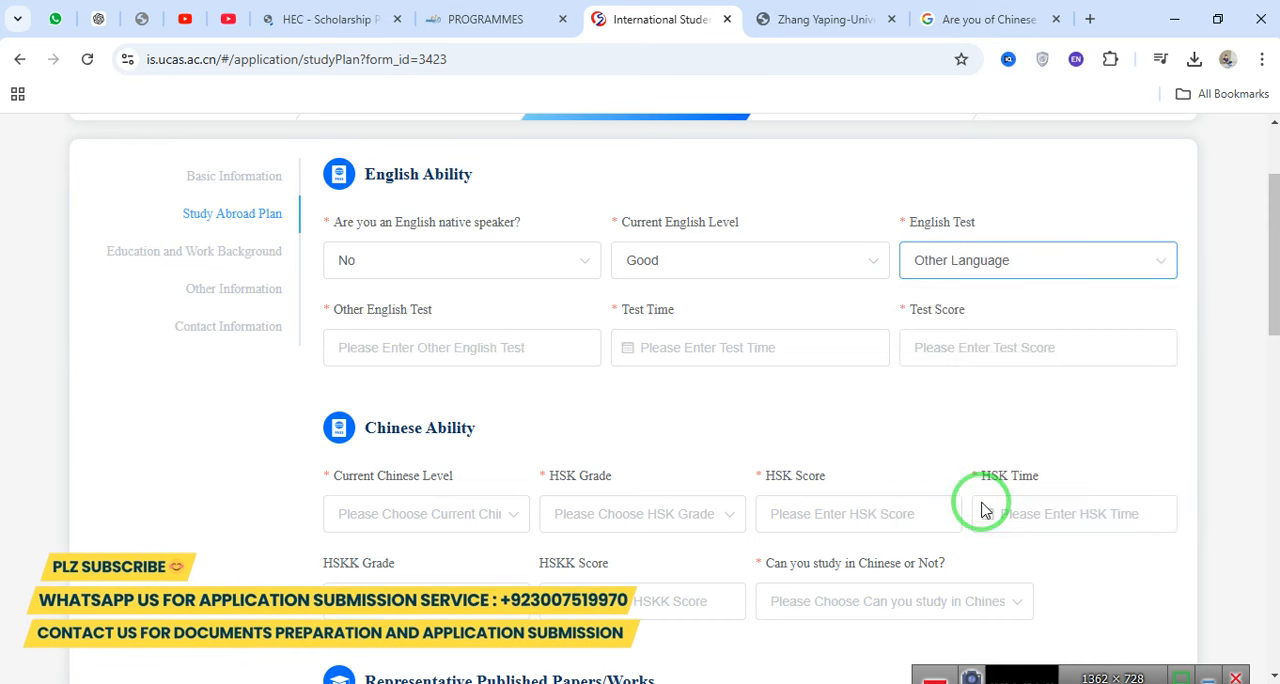
drag(622, 309, 681, 308)
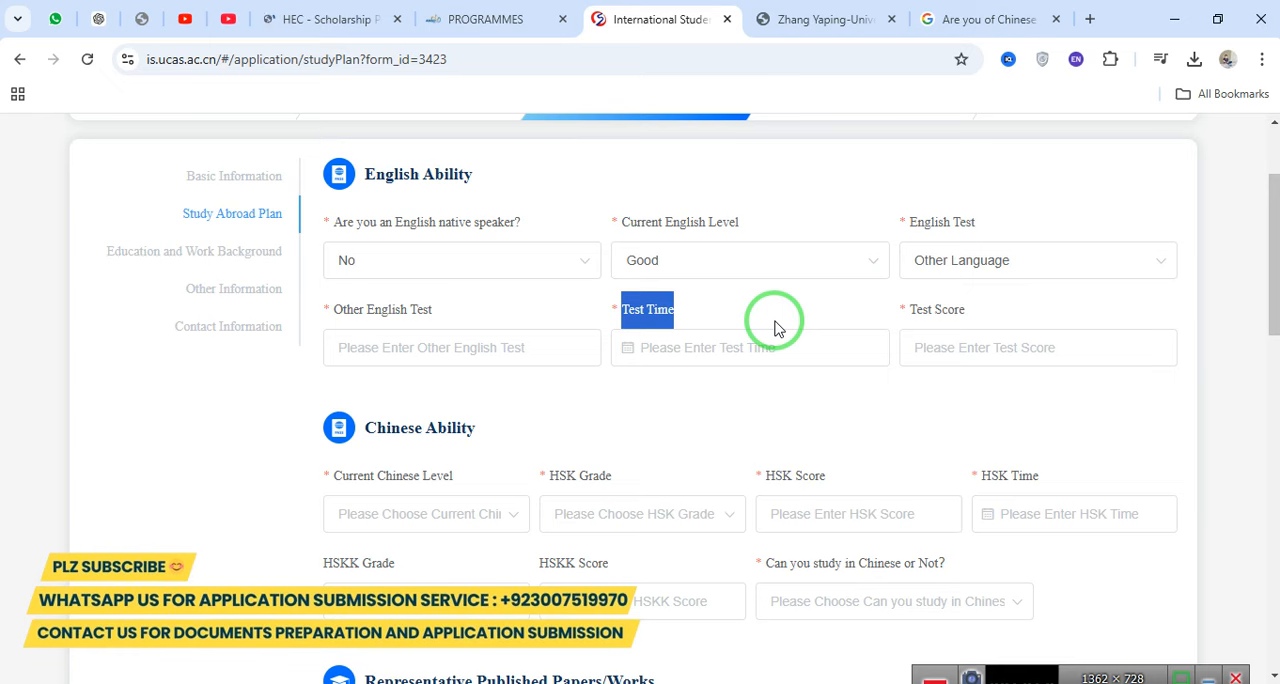
Select IELTS as the English test, with test time 2024-11-04 and a test score of 6.6.
click(945, 262)
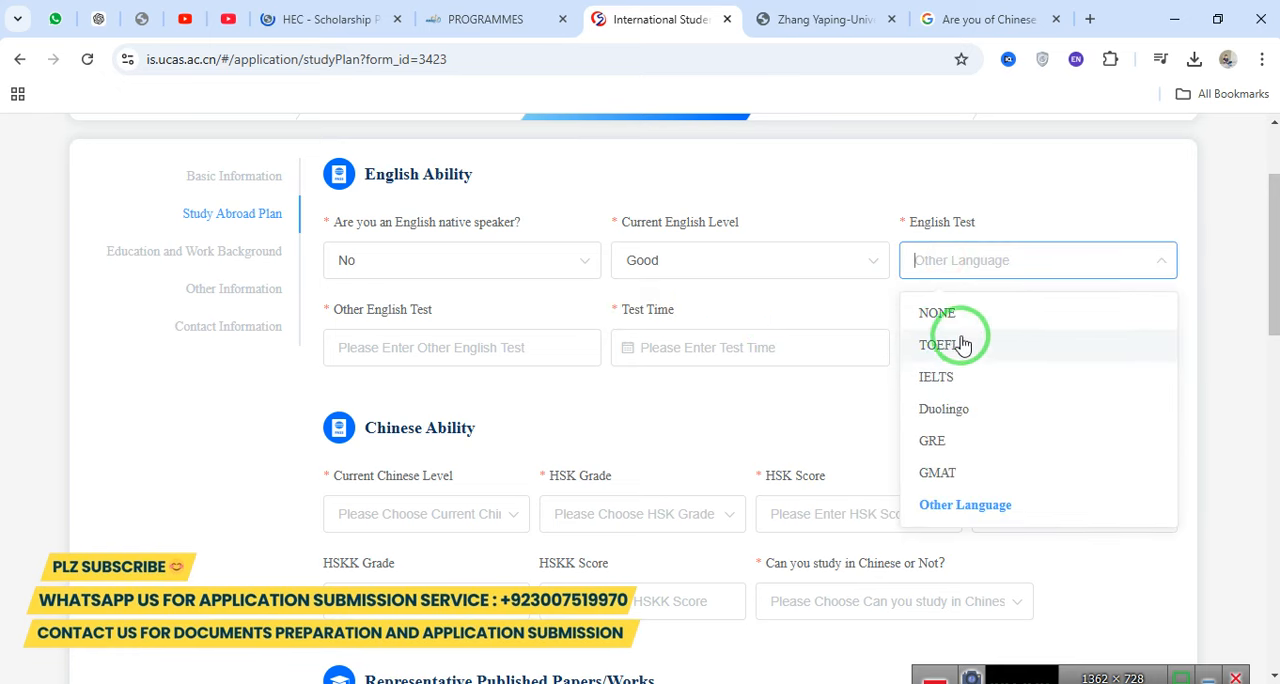
click(995, 390)
click(397, 340)
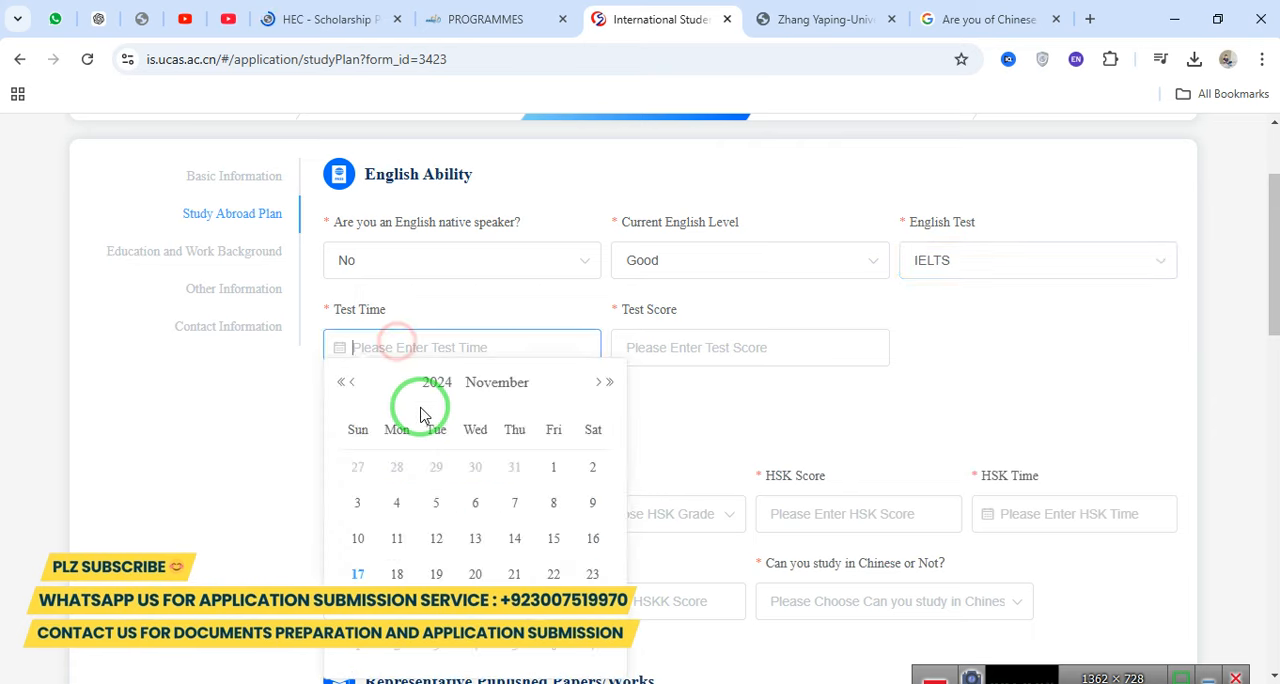
click(397, 503)
click(668, 344)
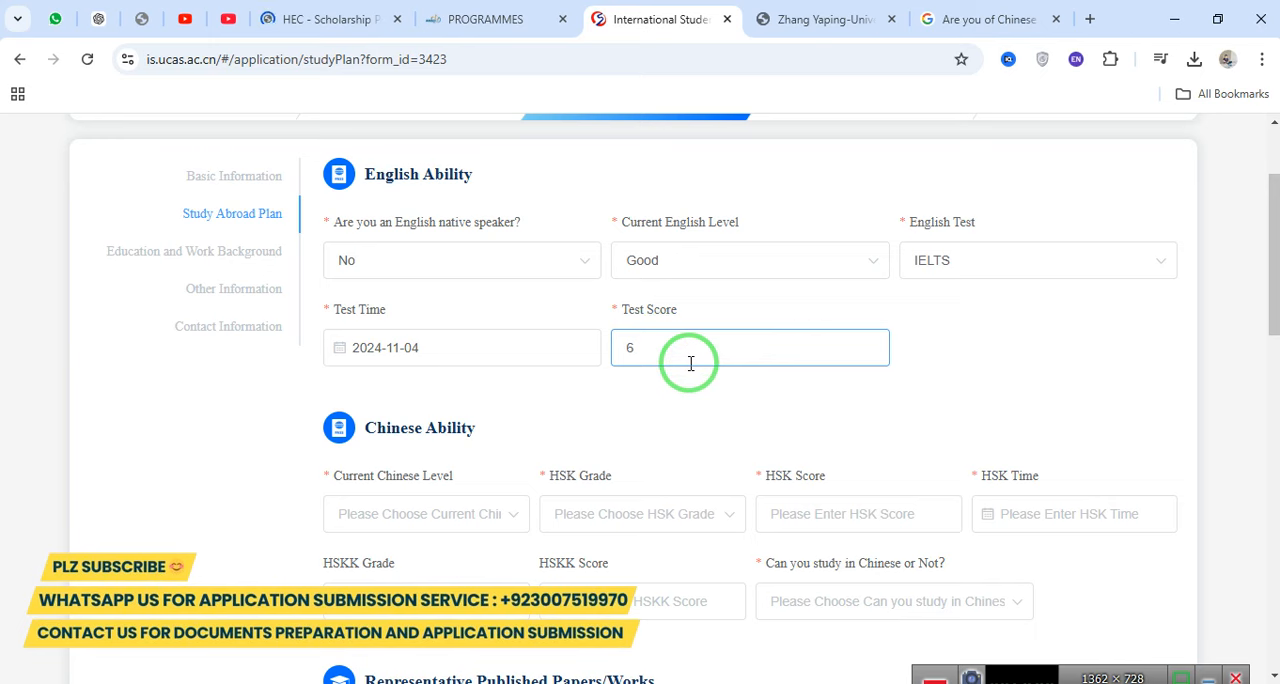
text(6.6)
click(791, 387)
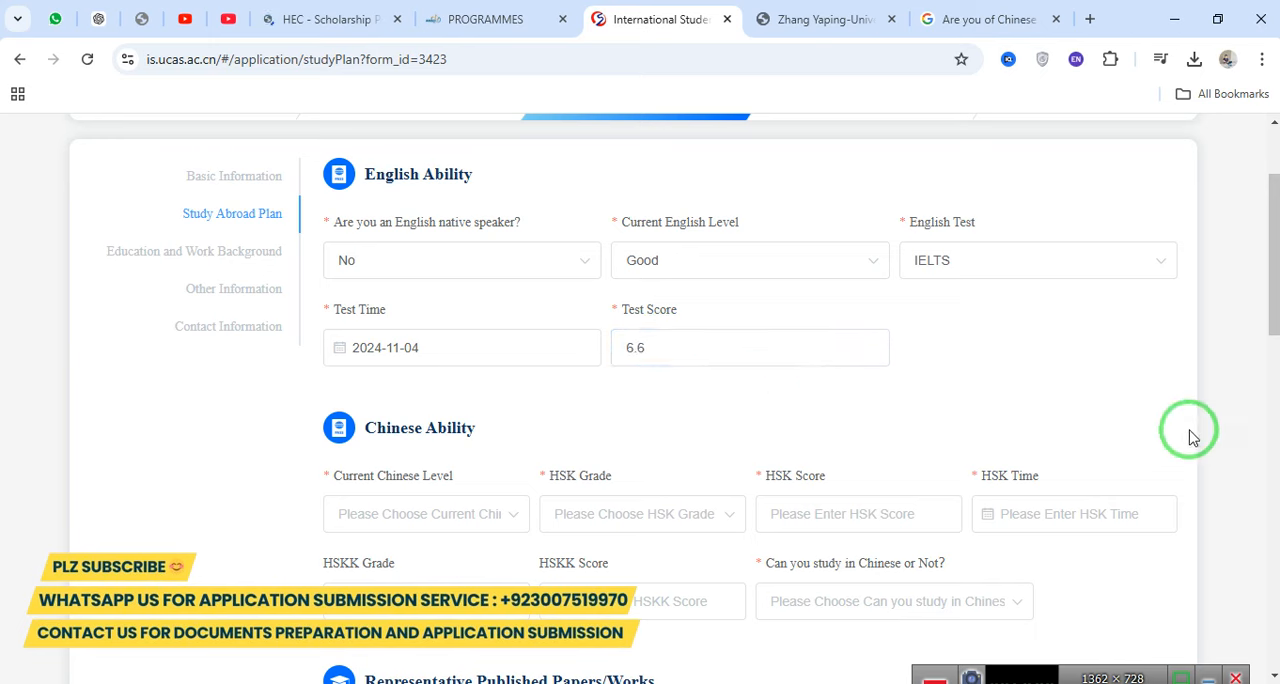
Set the current Chinese level to No and the HSK grade to none, leaving the HSK score blank.
drag(1268, 270, 1266, 336)
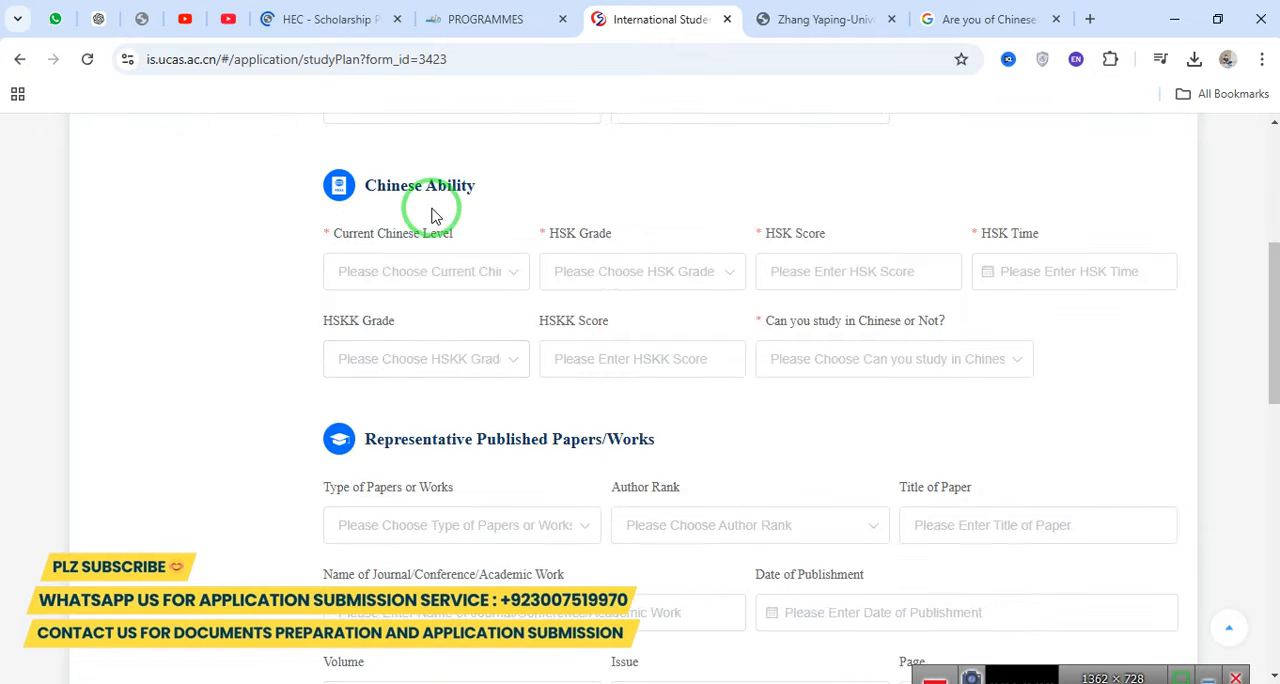
click(430, 271)
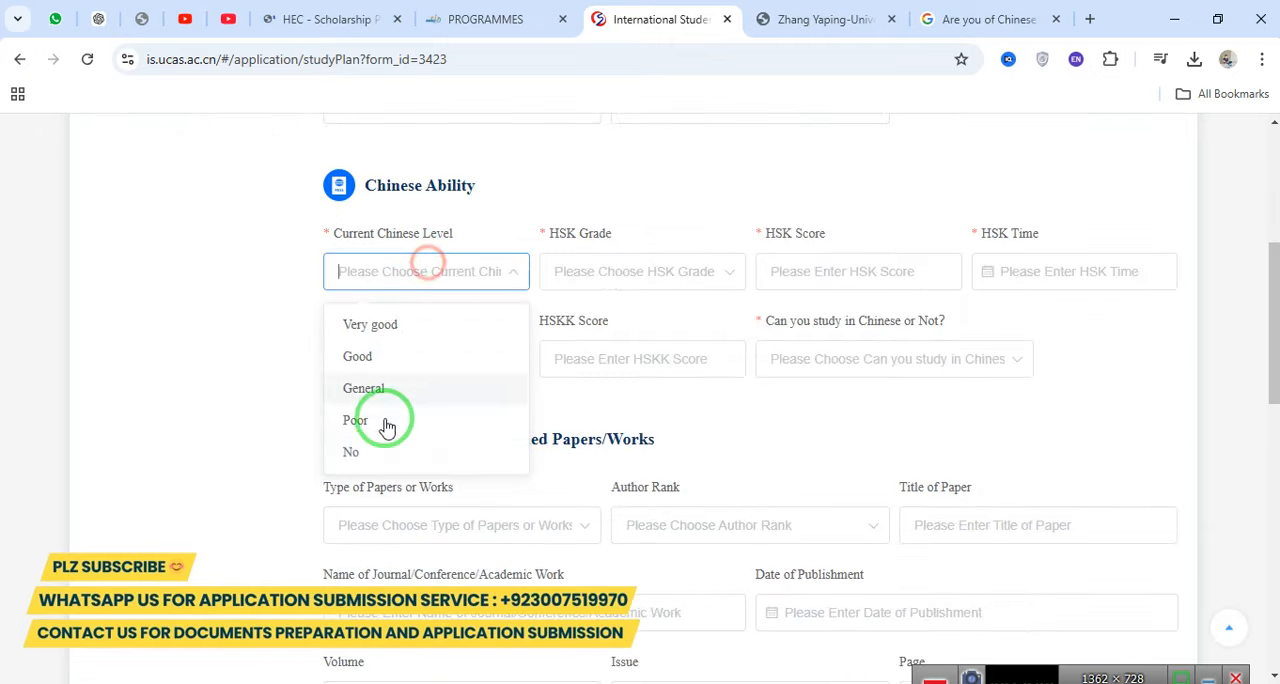
click(362, 451)
drag(556, 232, 648, 230)
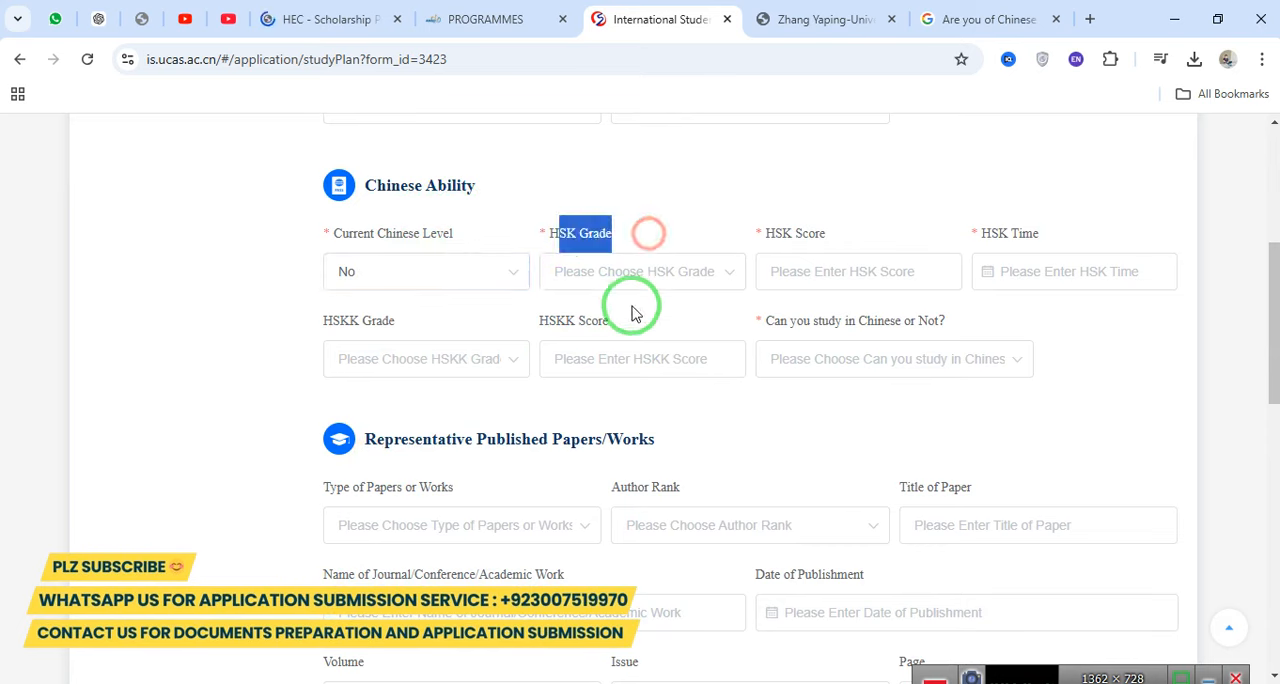
click(631, 271)
click(574, 517)
click(800, 268)
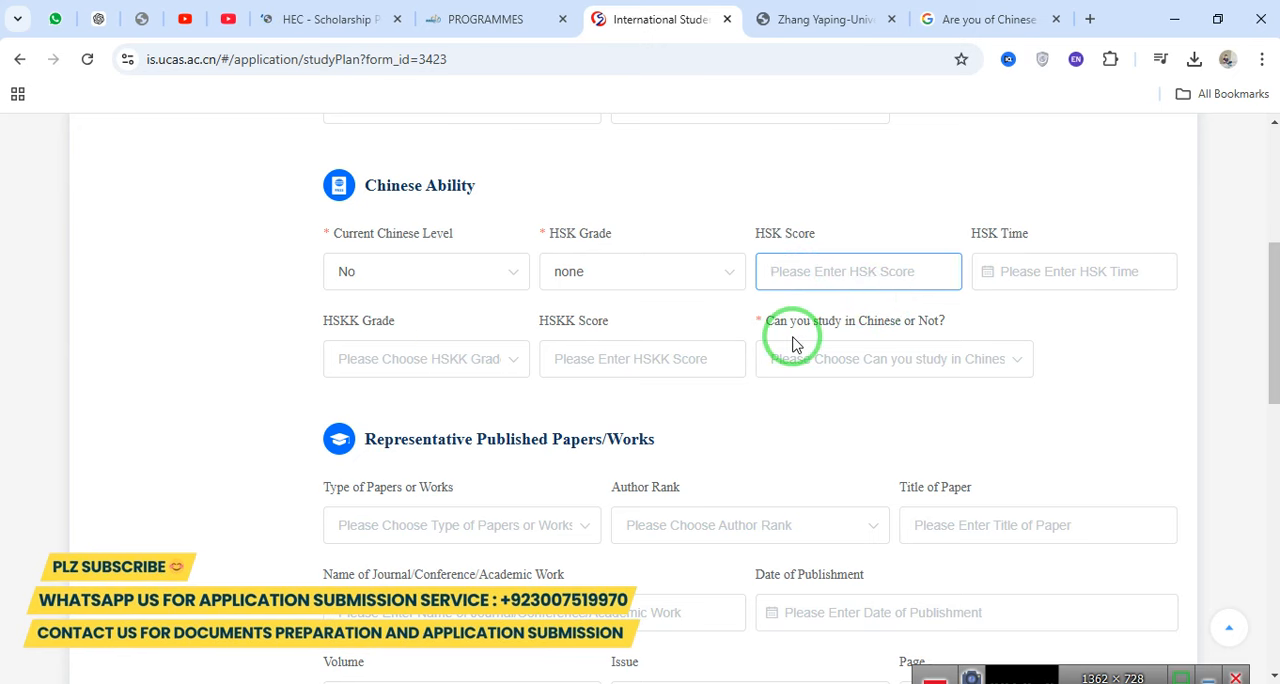
Answer No to being able to study in Chinese.
click(874, 362)
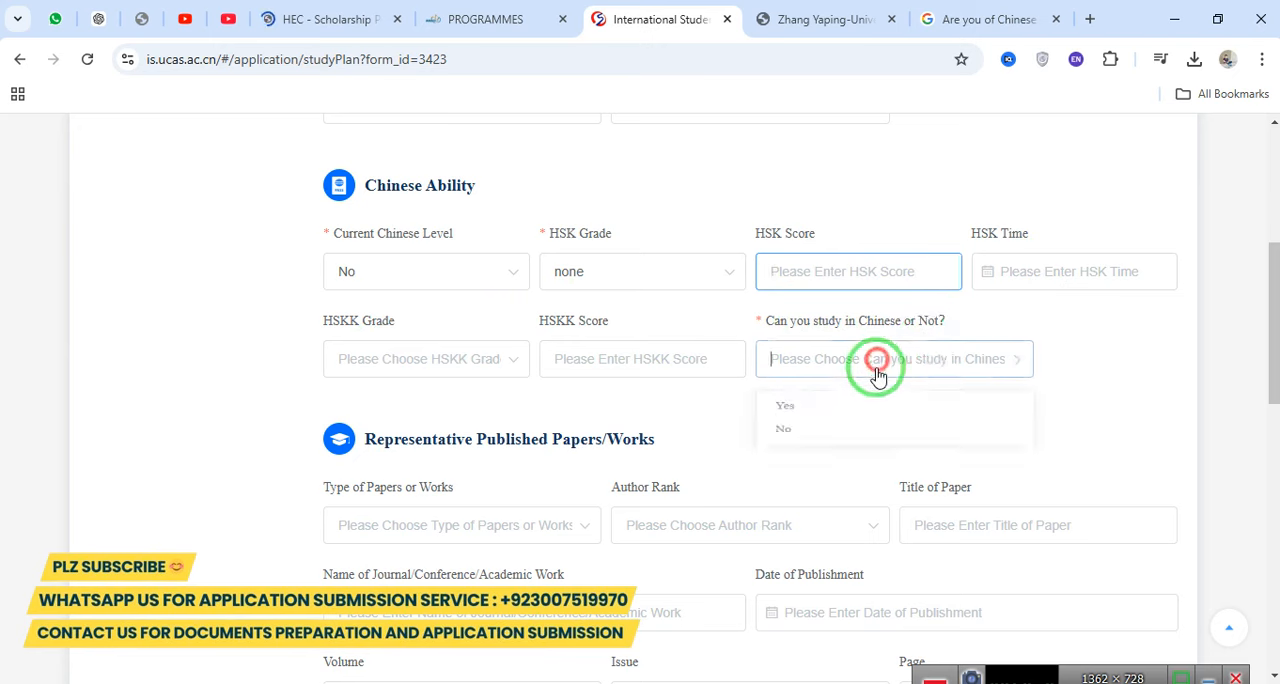
click(790, 443)
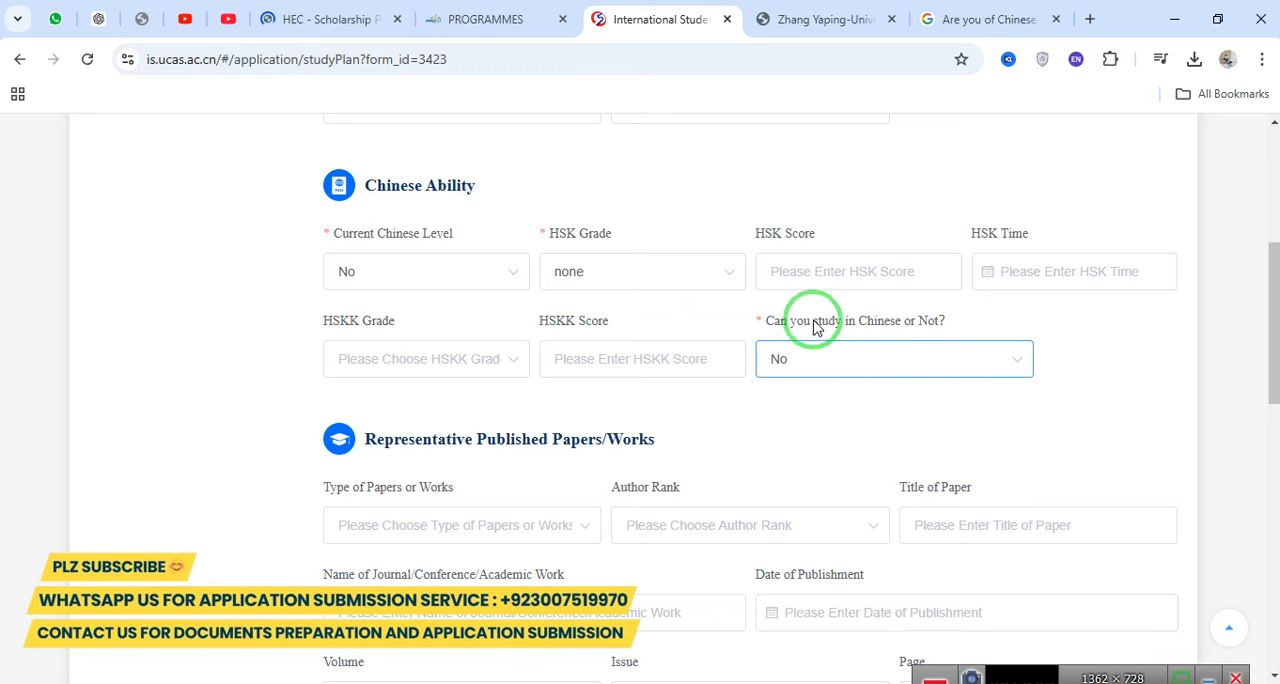
drag(816, 328, 900, 318)
Look over the Representative Published Papers/Works fields, including paper type, author rank, title, journal name, publication date, volume, issue and page.
drag(1266, 318, 1270, 402)
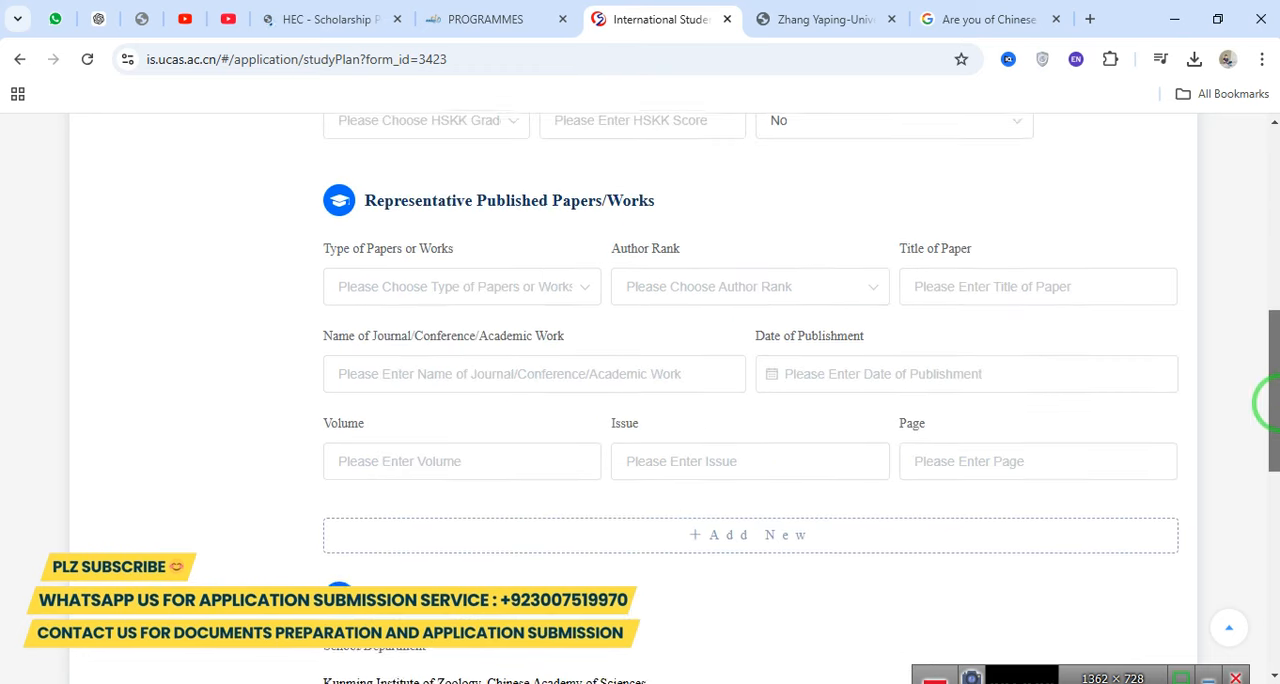
drag(656, 201, 374, 192)
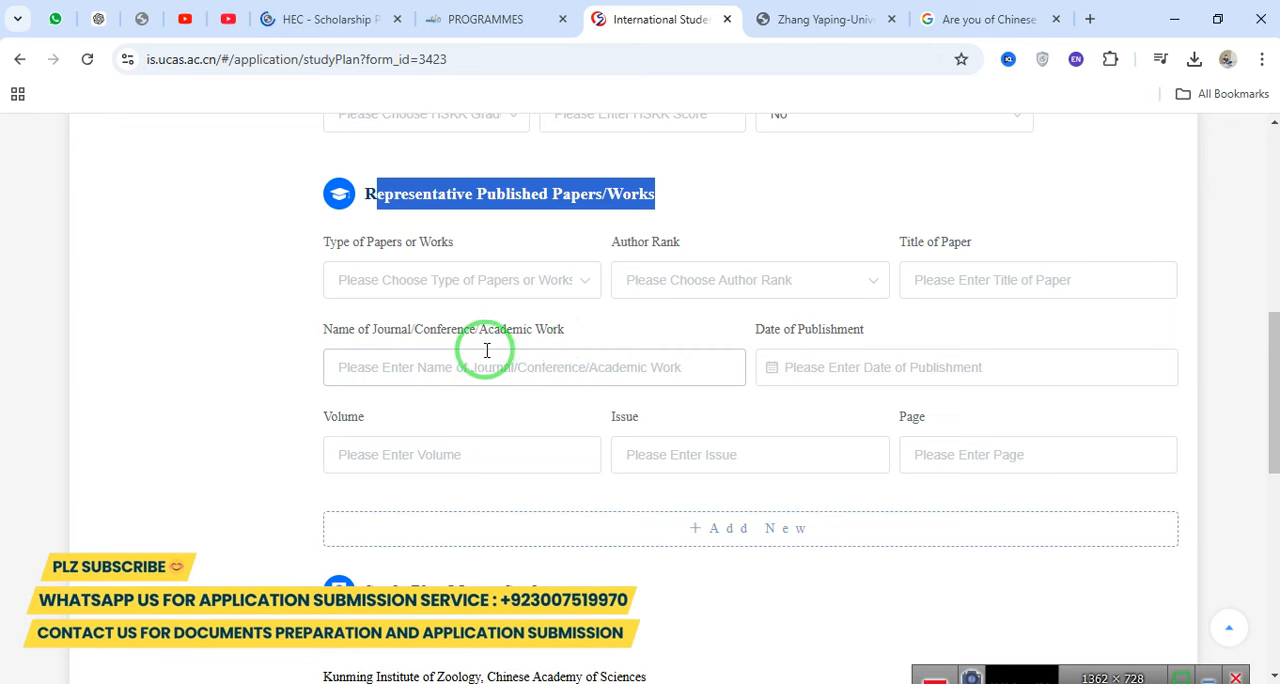
click(334, 249)
click(482, 239)
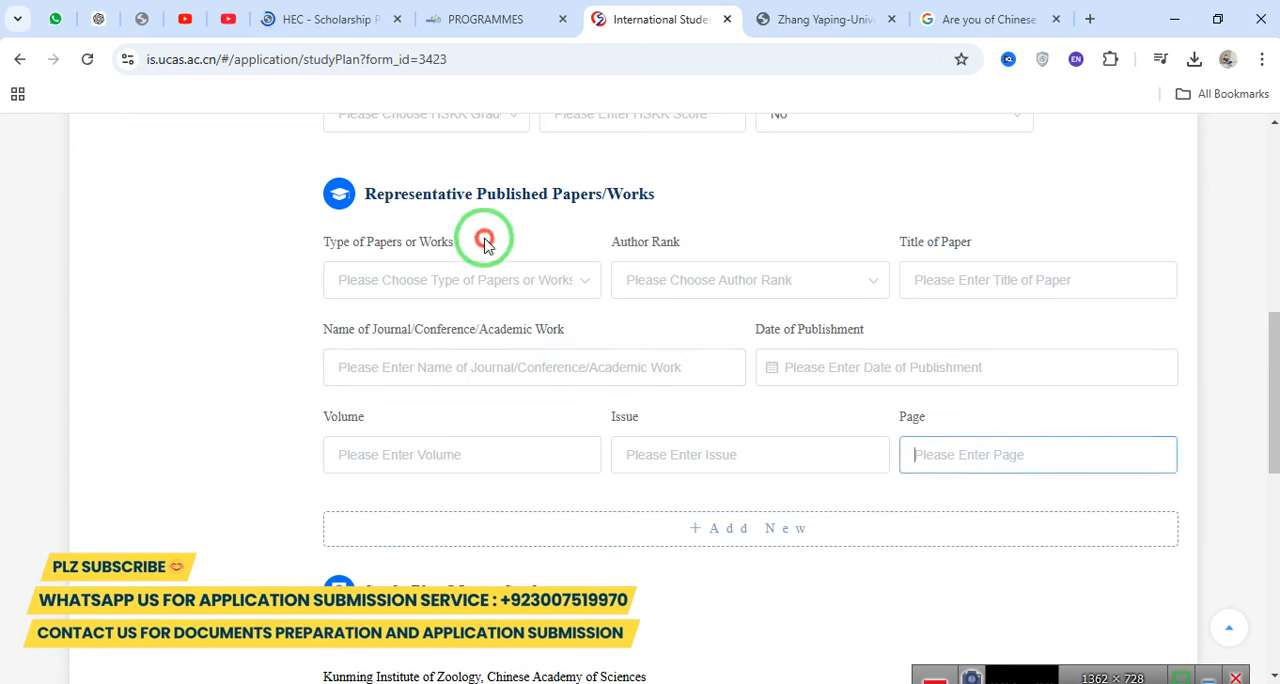
click(406, 290)
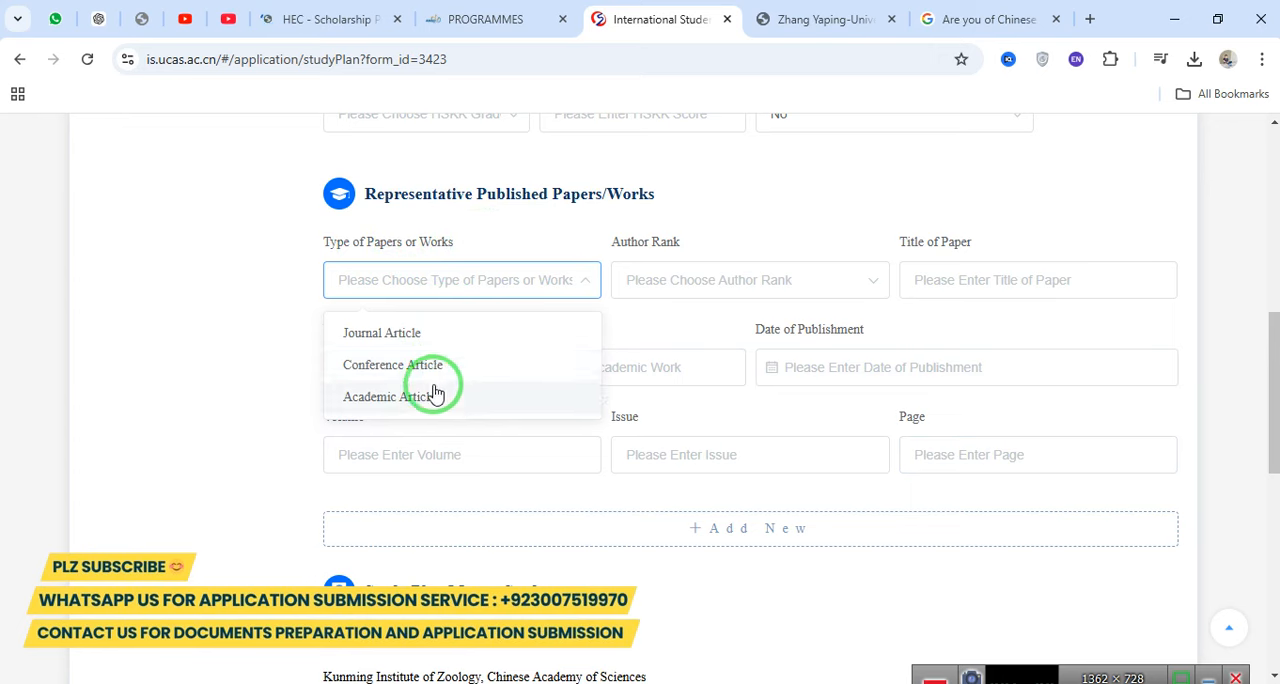
click(660, 285)
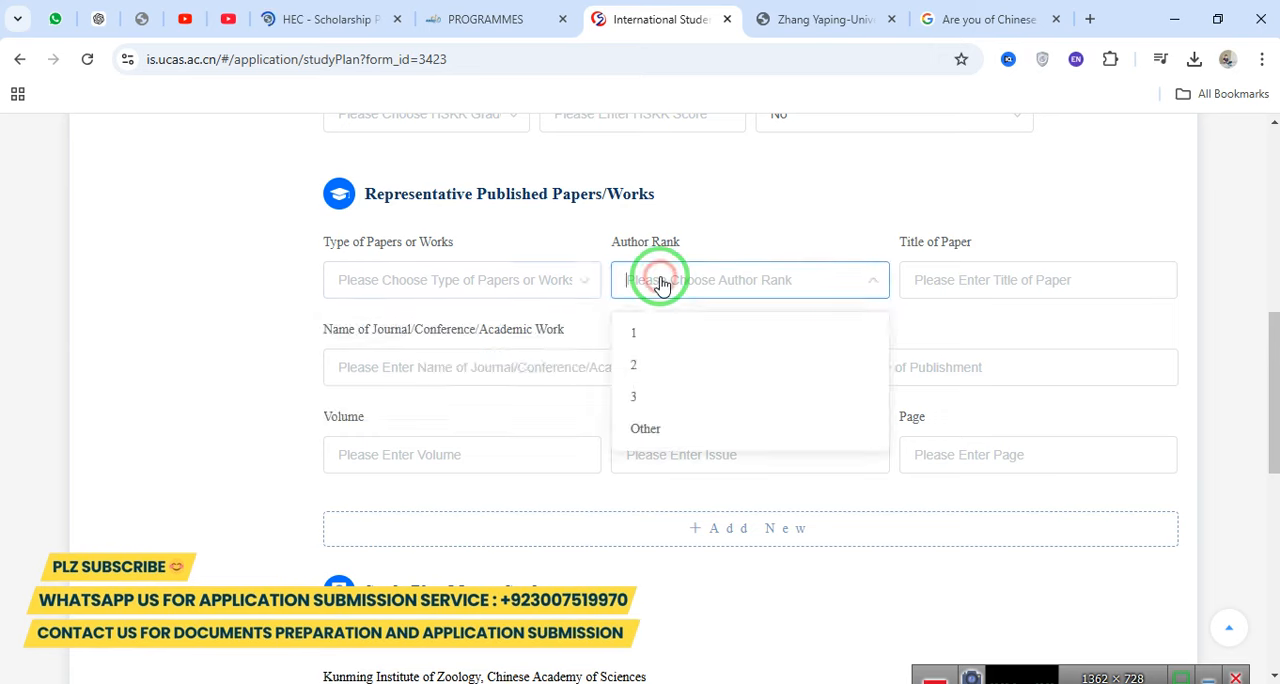
click(932, 272)
drag(1271, 314, 1269, 337)
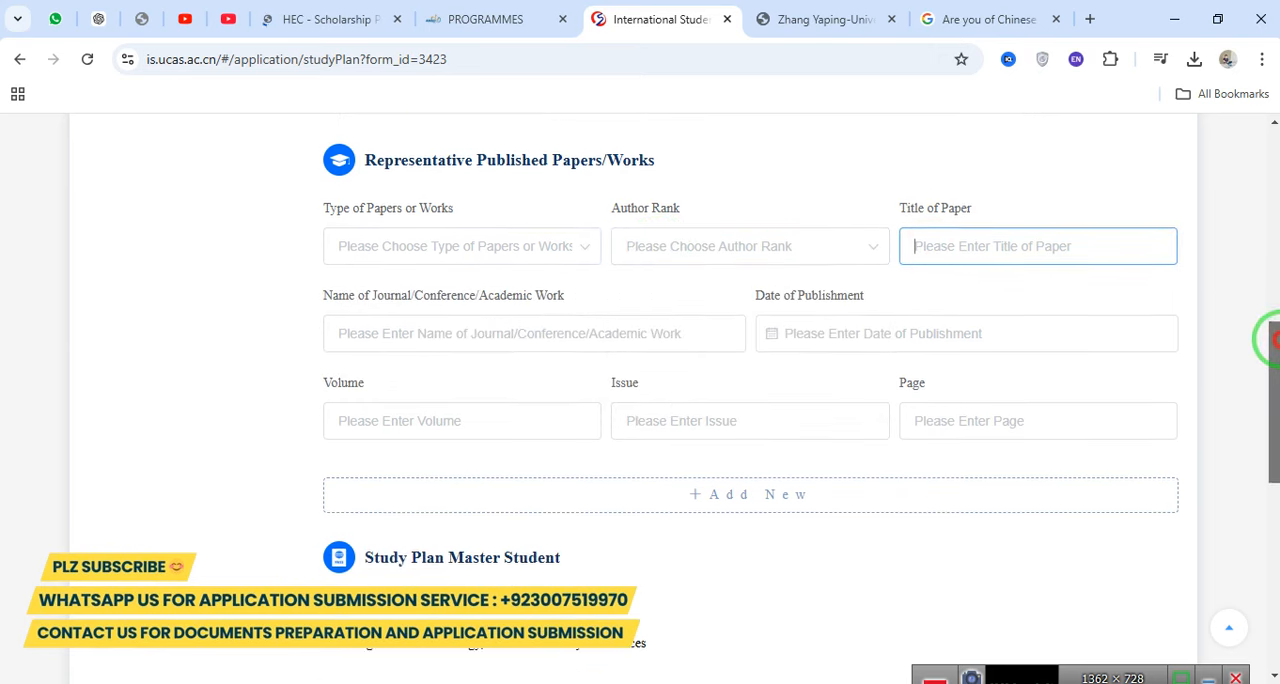
drag(323, 290, 686, 315)
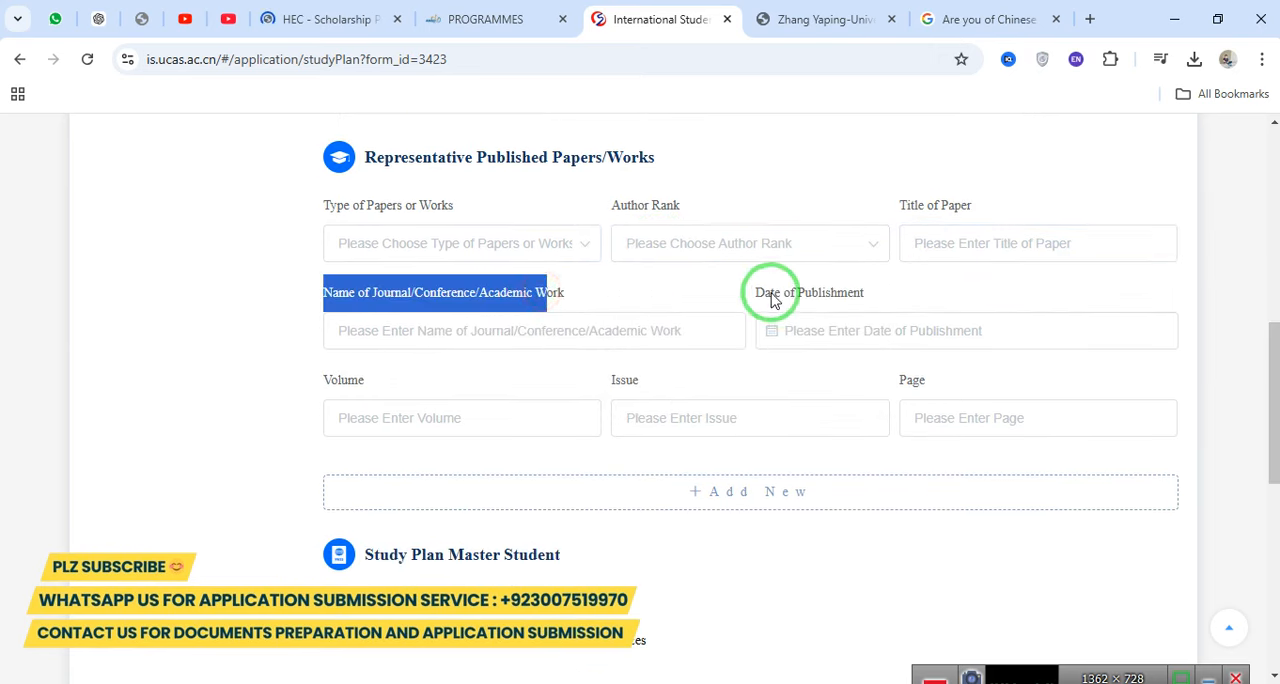
drag(766, 295, 894, 286)
drag(443, 371, 728, 366)
drag(955, 380, 727, 383)
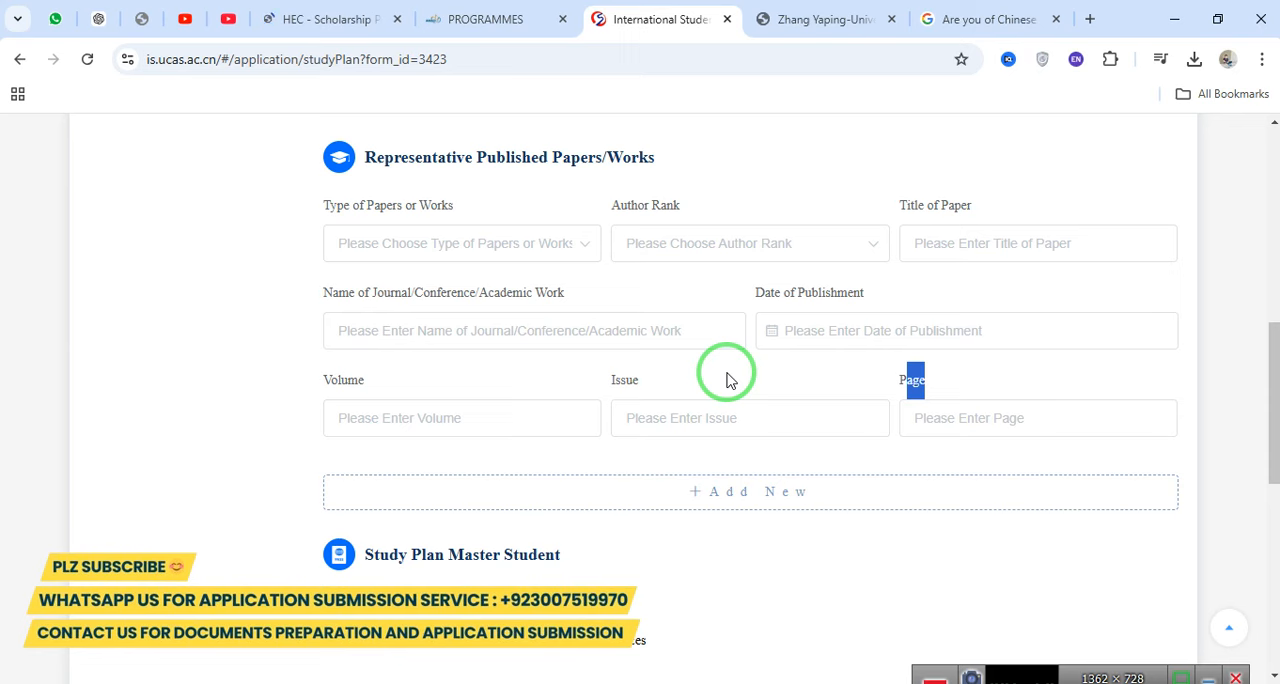
drag(309, 163, 845, 452)
Review the school/department, major and trade details under Study Plan Master Student.
scroll(1266, 430, down, 4)
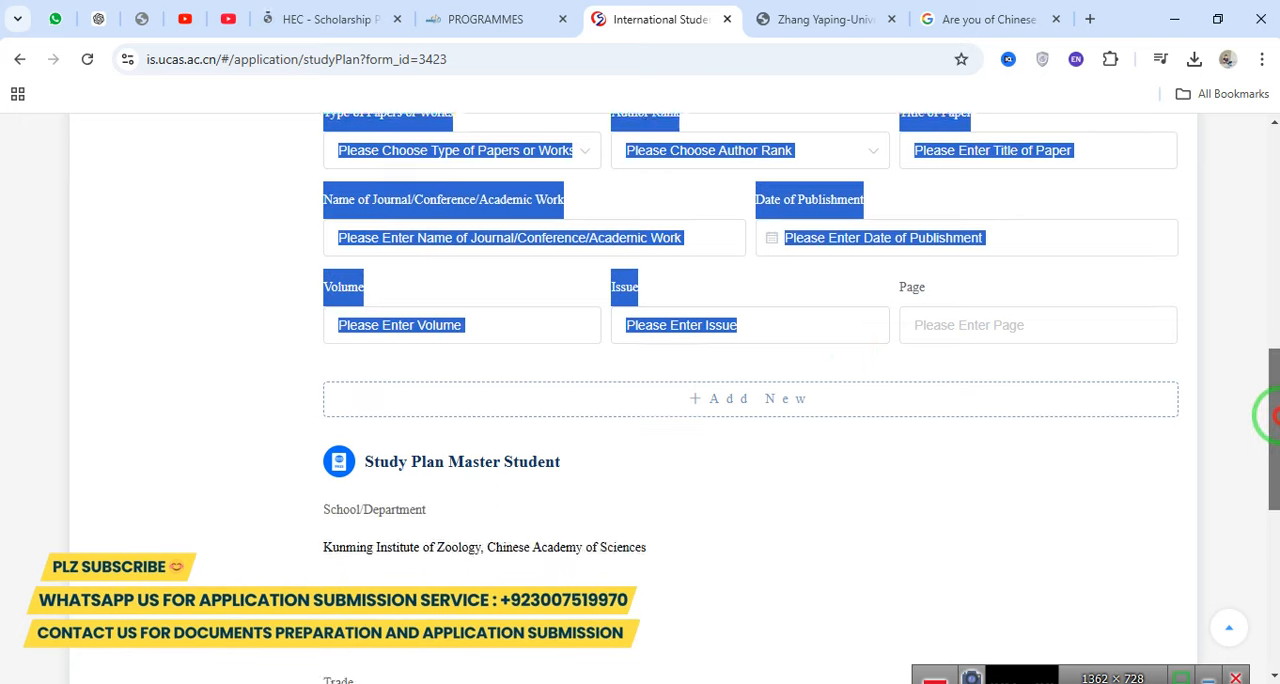
drag(379, 172, 538, 172)
drag(318, 218, 457, 215)
drag(313, 266, 543, 257)
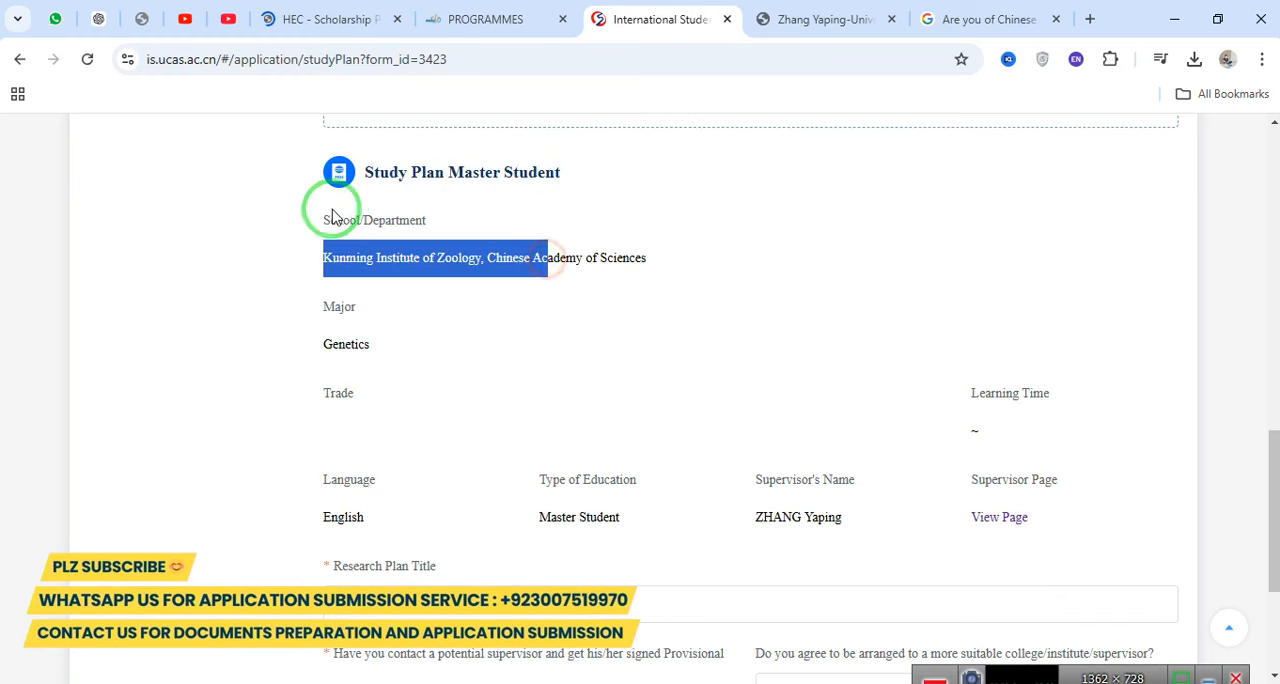
drag(331, 206, 429, 220)
drag(273, 309, 450, 305)
drag(303, 355, 457, 350)
drag(330, 398, 409, 398)
Fill the Research Plan Title with the placeholder text "Have you contact a potential supervisor and get his/her signed Provisional Acceptance Form?".
drag(1275, 541, 1272, 668)
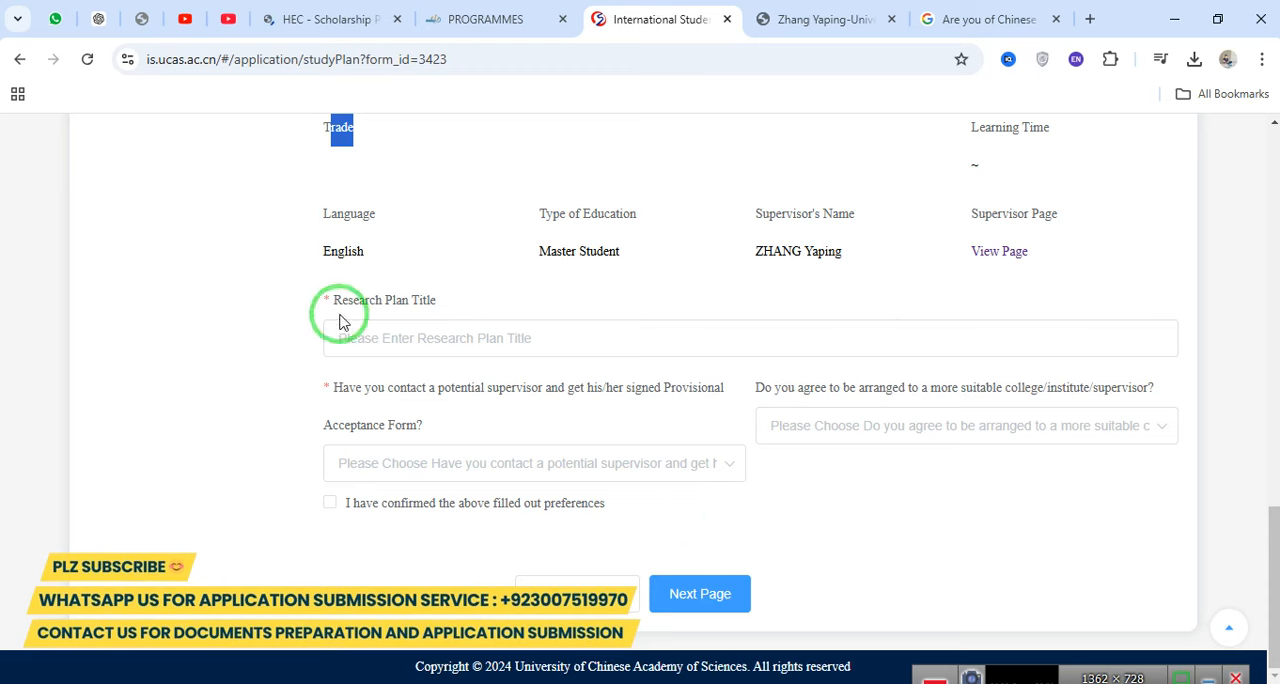
drag(338, 305, 410, 298)
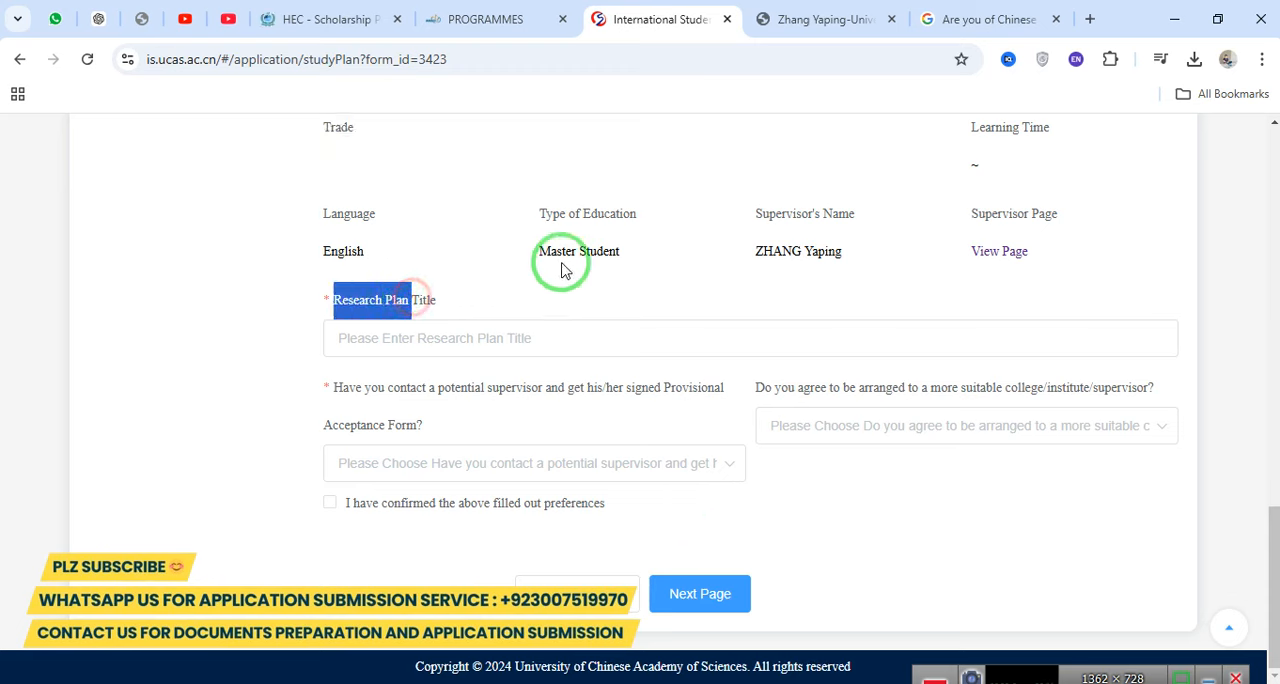
click(475, 346)
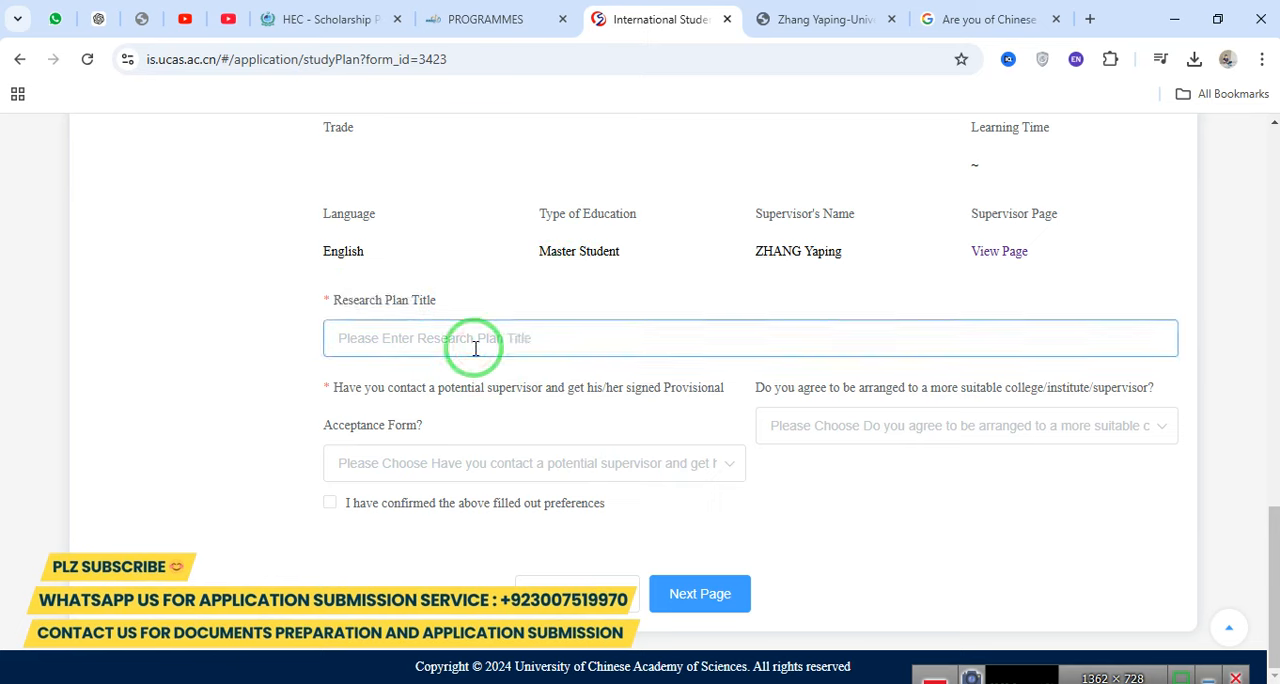
triple_click(449, 393)
key(ctrl+c)
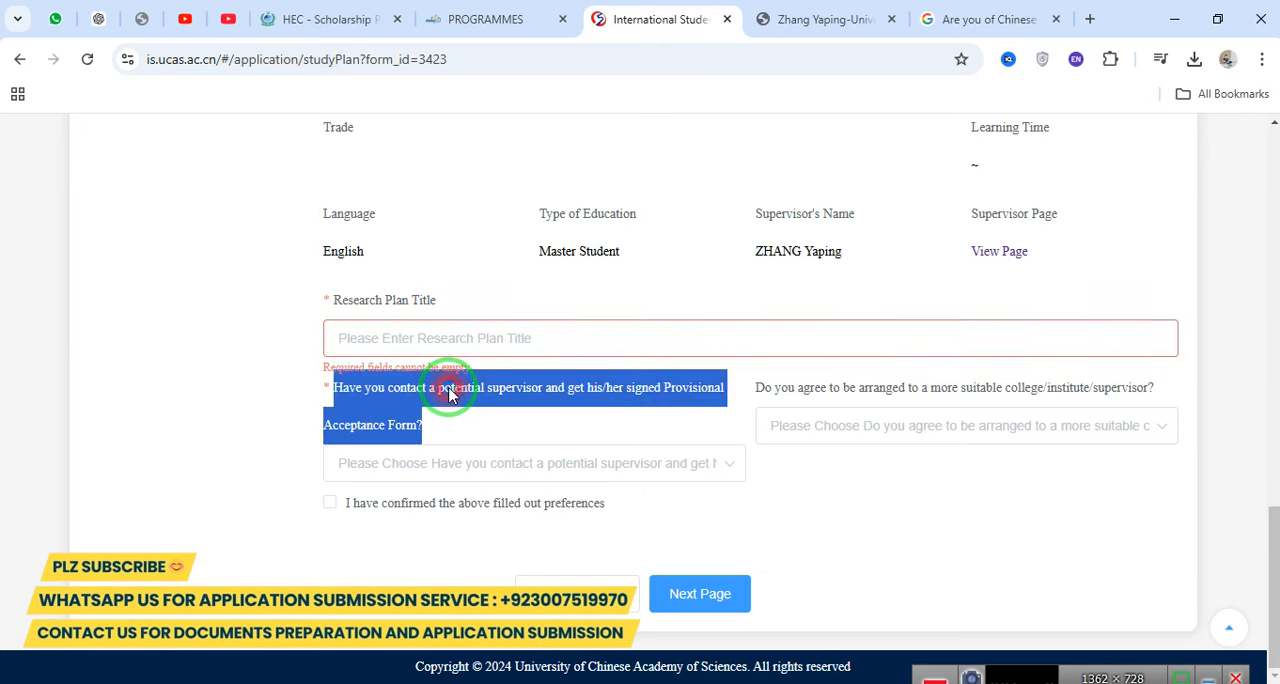
click(441, 321)
key(ctrl+v)
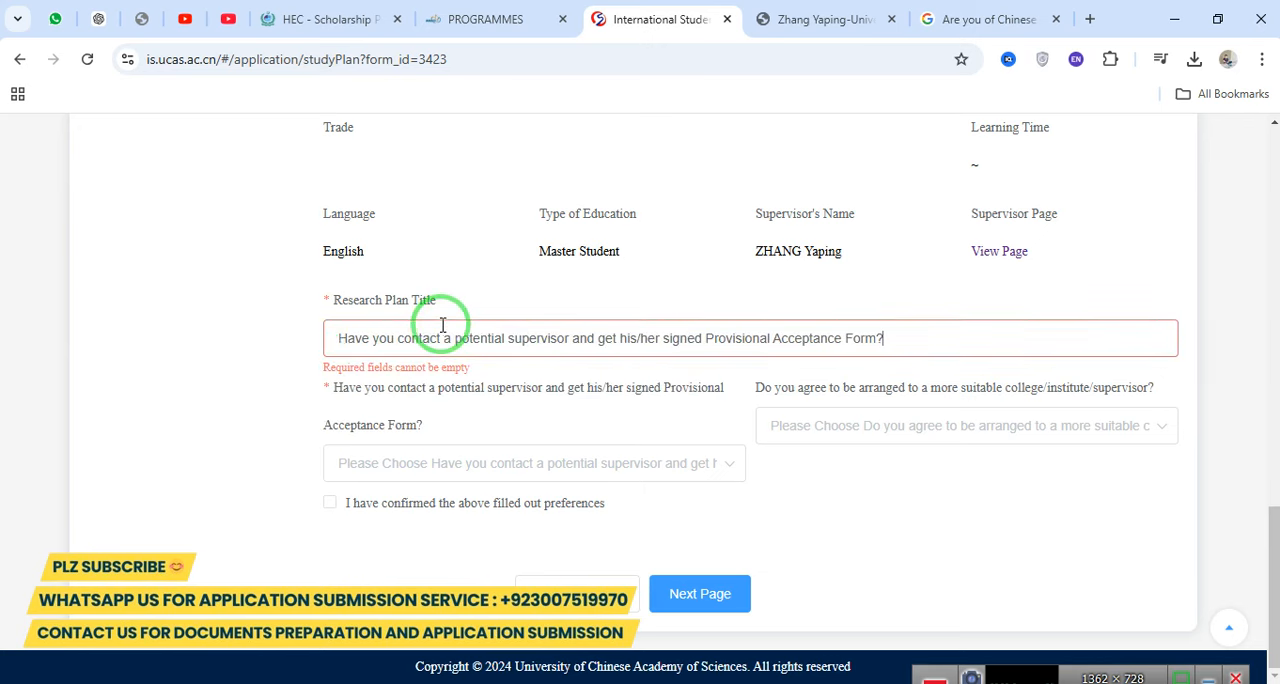
click(257, 347)
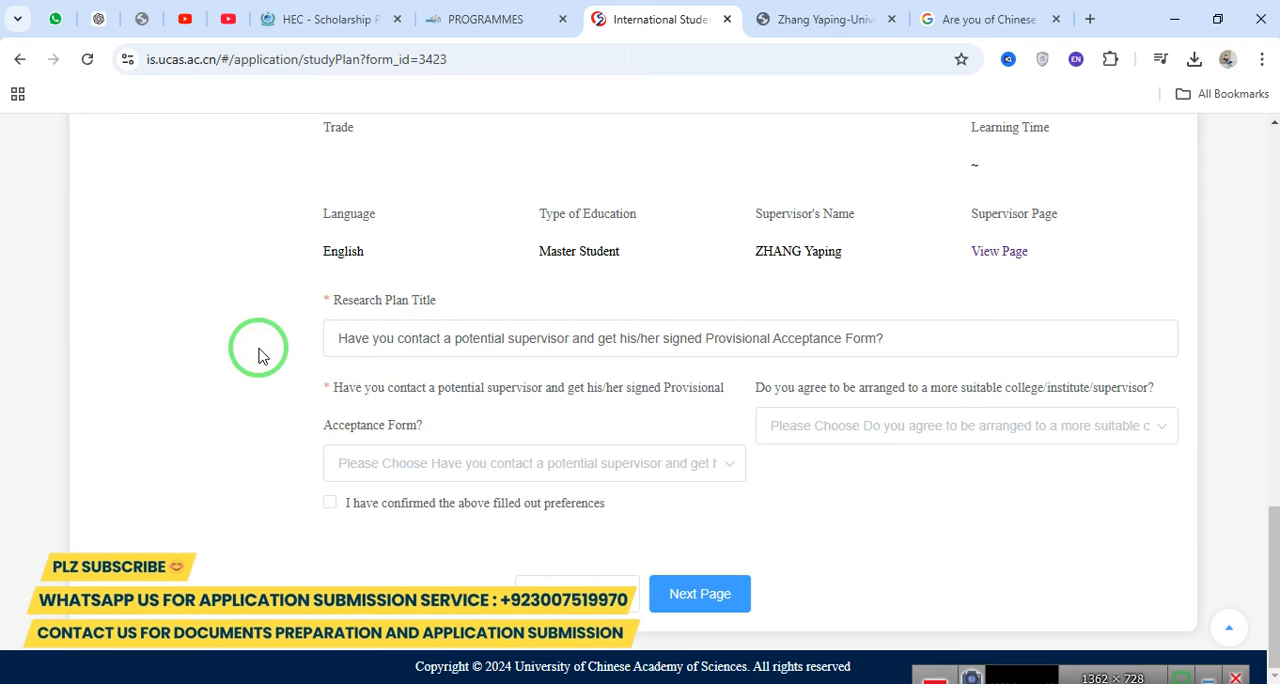
click(452, 344)
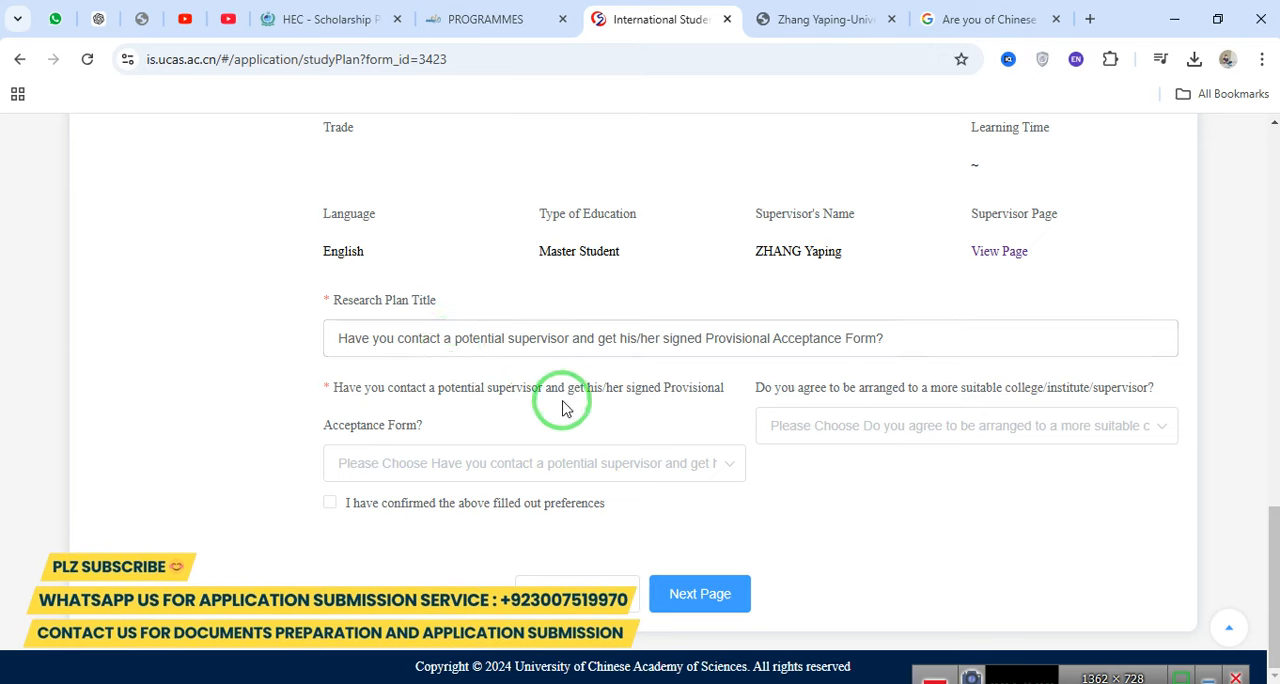
Answer Yes to having contacted a potential supervisor and obtained the signed Provisional Acceptance Form.
click(463, 462)
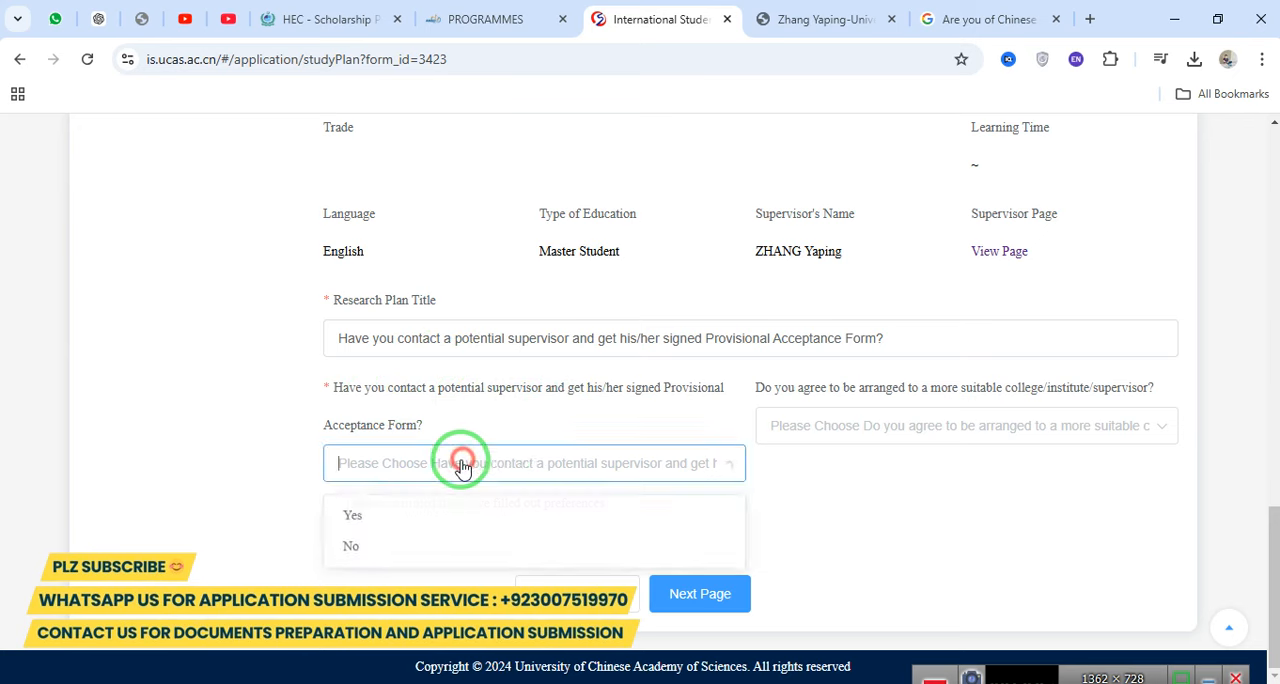
click(373, 525)
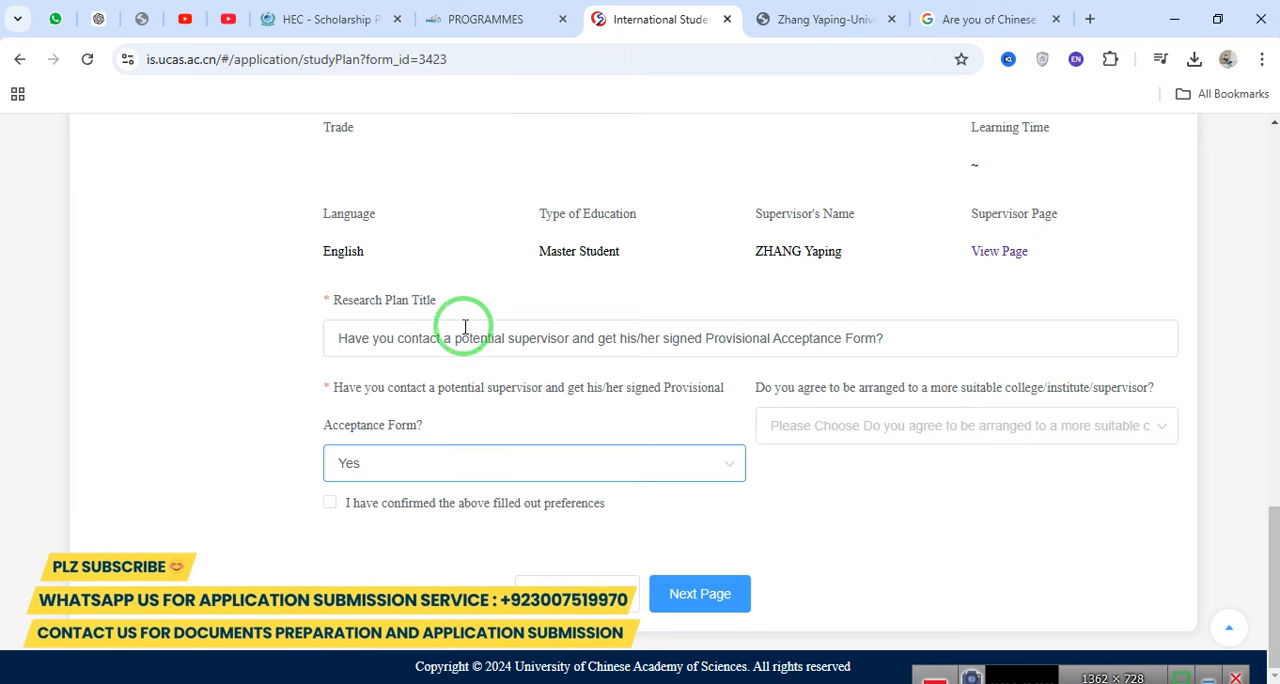
click(340, 320)
drag(340, 320, 801, 353)
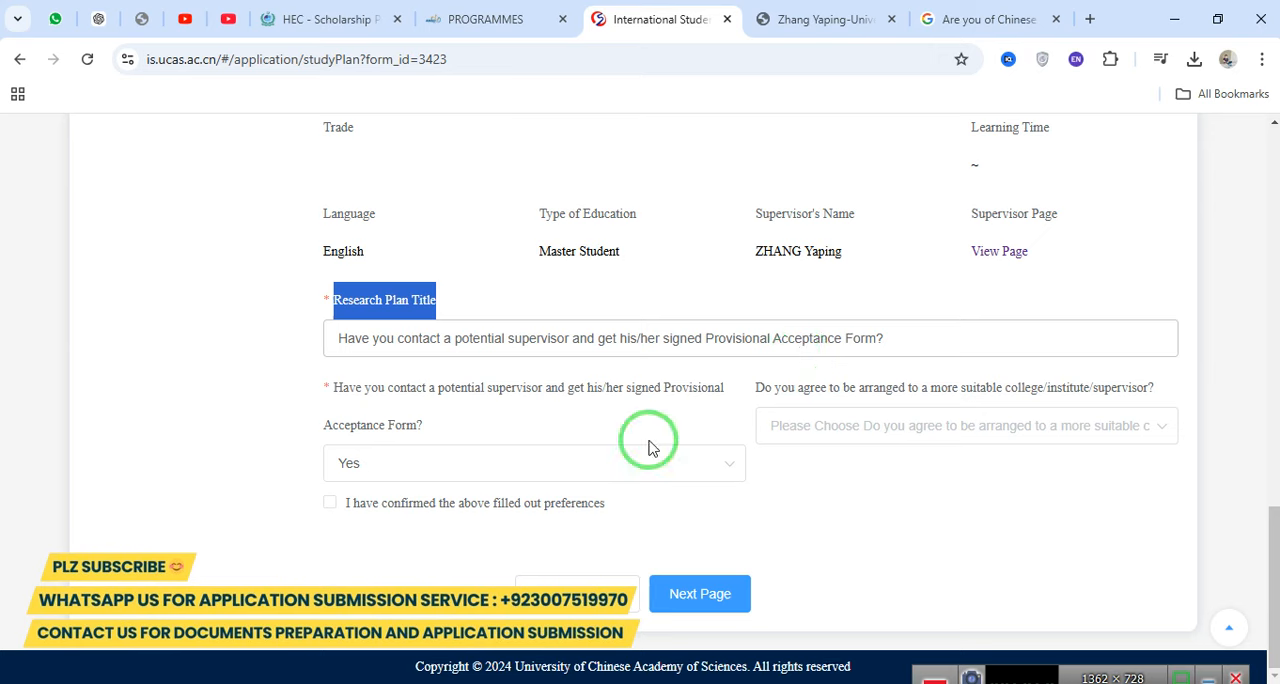
Agree to be arranged to a more suitable college/institute/supervisor, and proceed to the next page with the filled-out preferences confirmed.
drag(756, 389, 1142, 396)
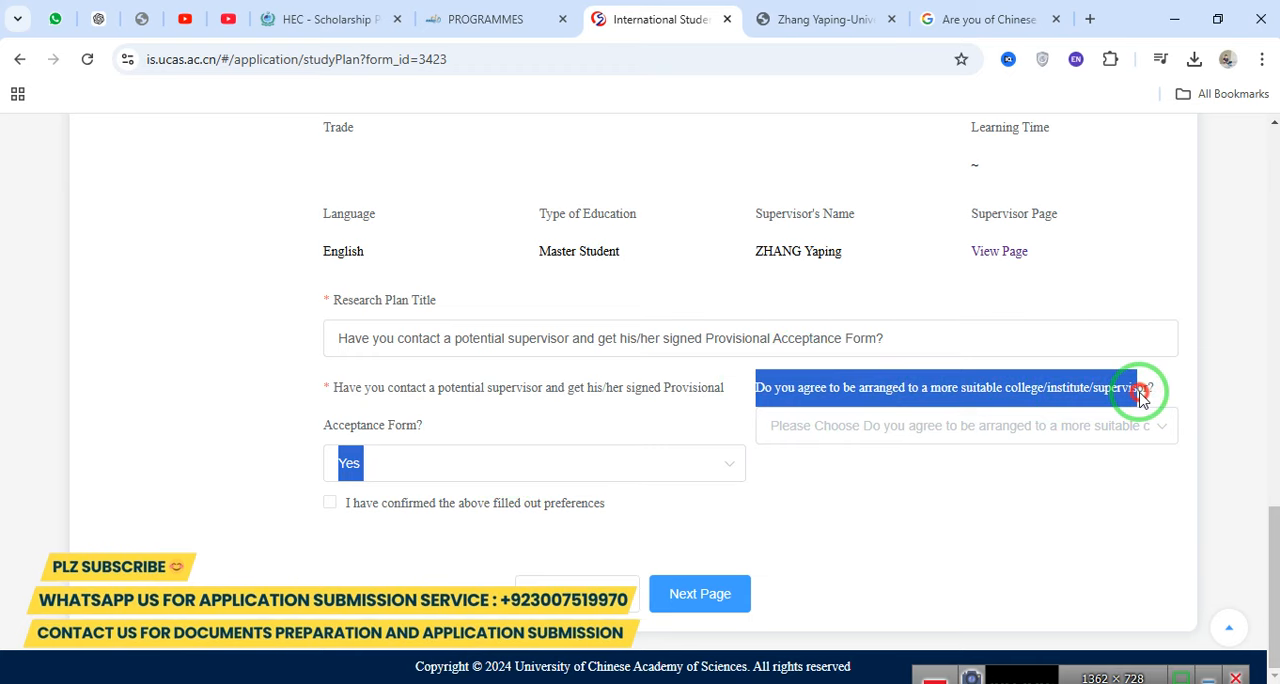
click(986, 425)
click(800, 491)
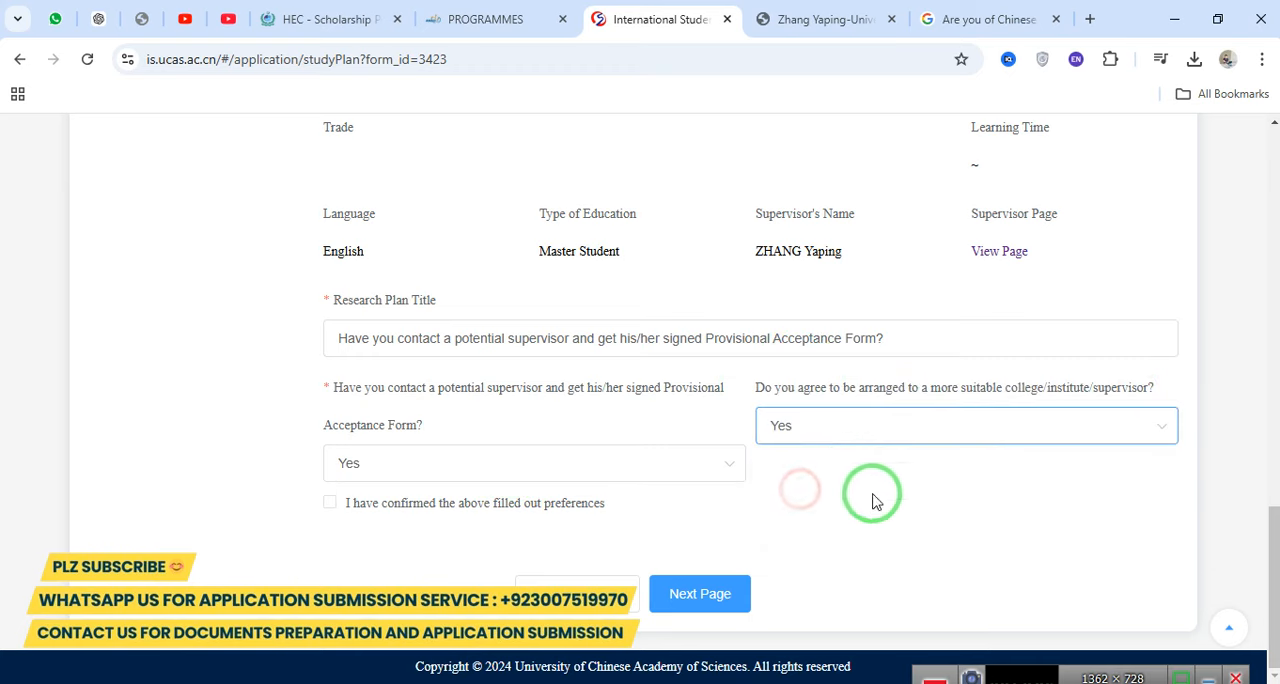
click(329, 503)
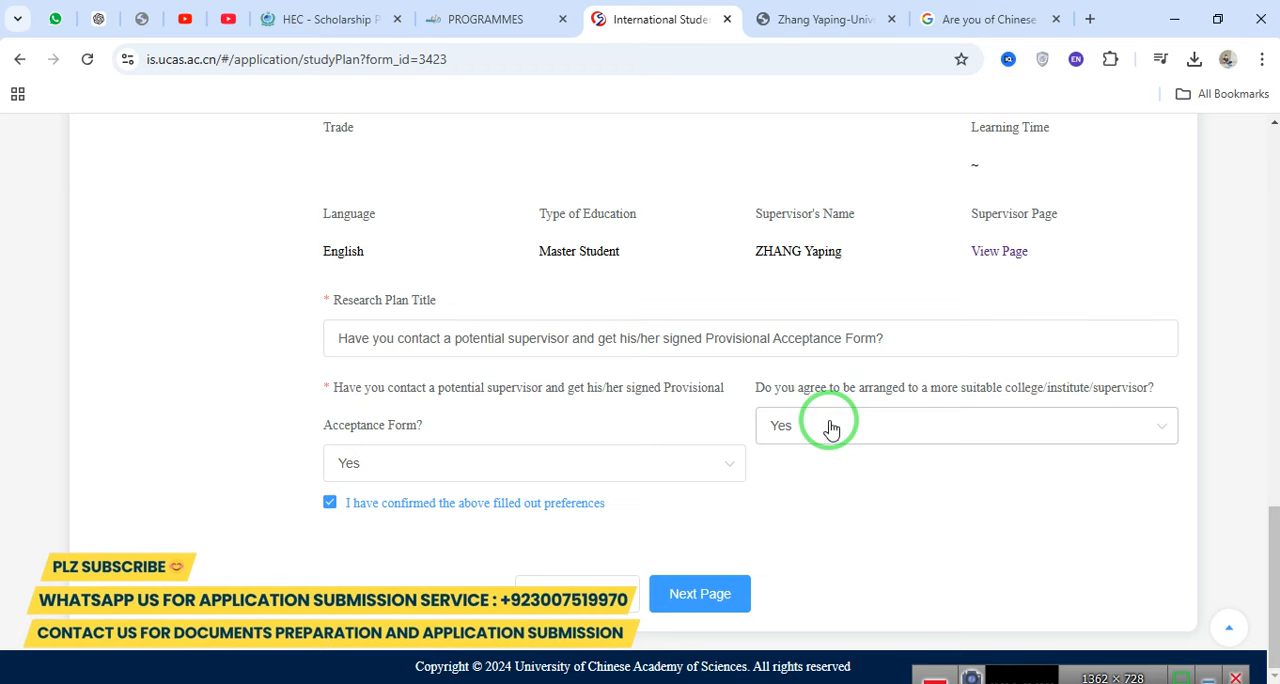
click(688, 592)
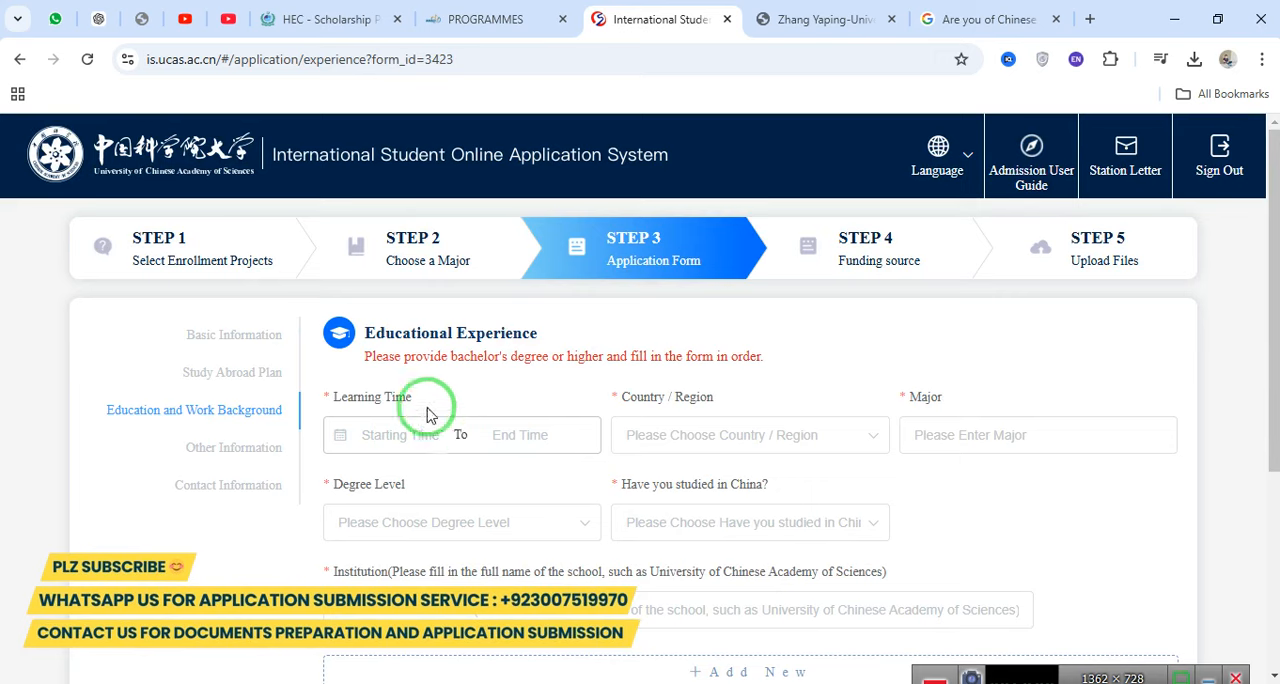
Review the Educational Experience section and its instruction on which degrees to provide and in what order.
drag(362, 358, 820, 365)
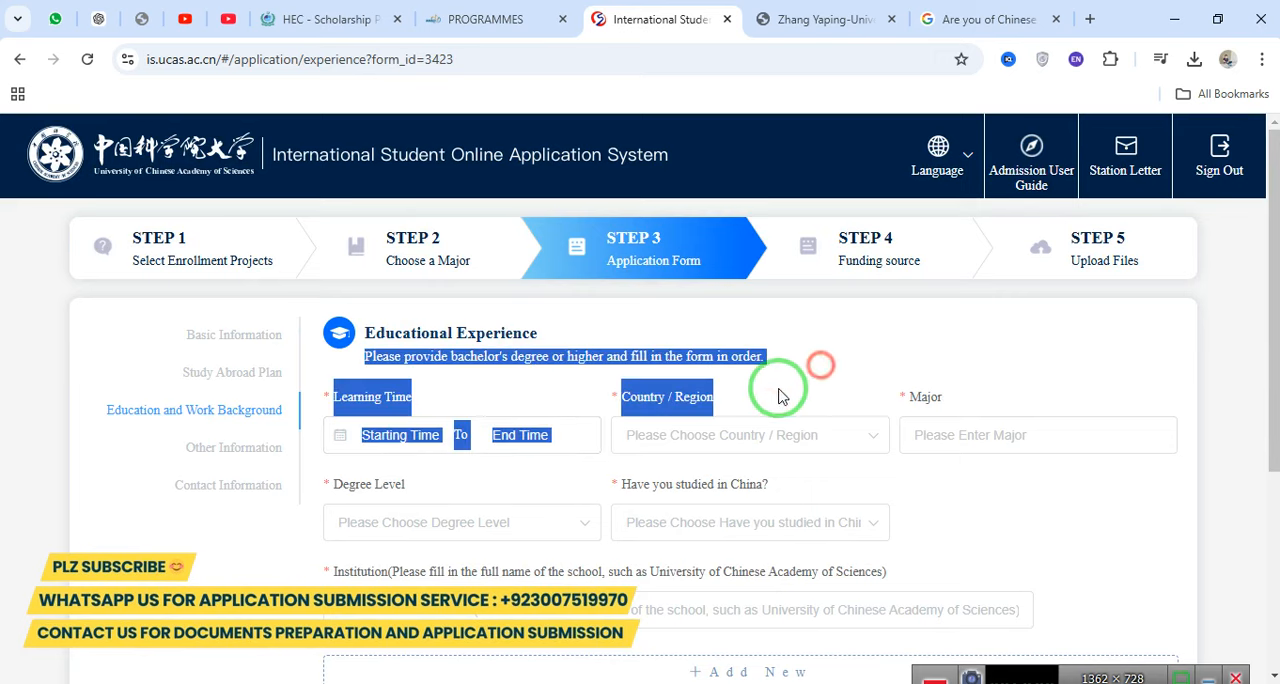
click(832, 344)
drag(1274, 322, 1276, 292)
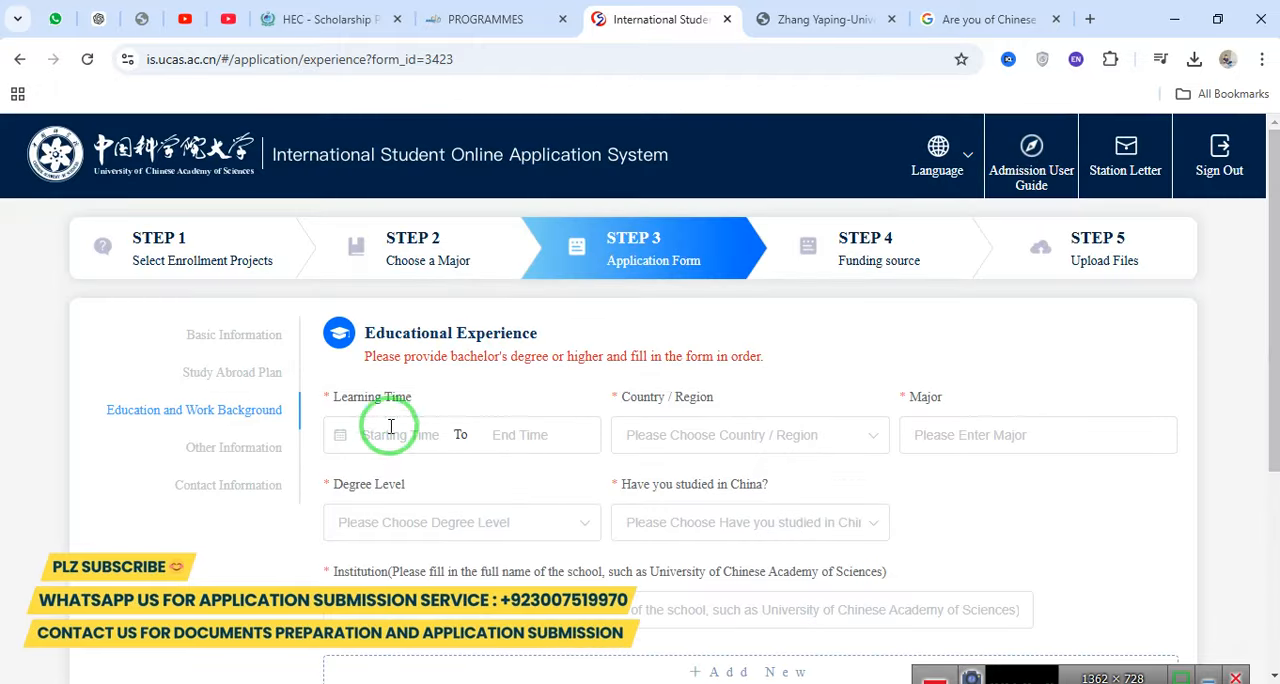
drag(368, 332, 548, 330)
drag(362, 358, 777, 351)
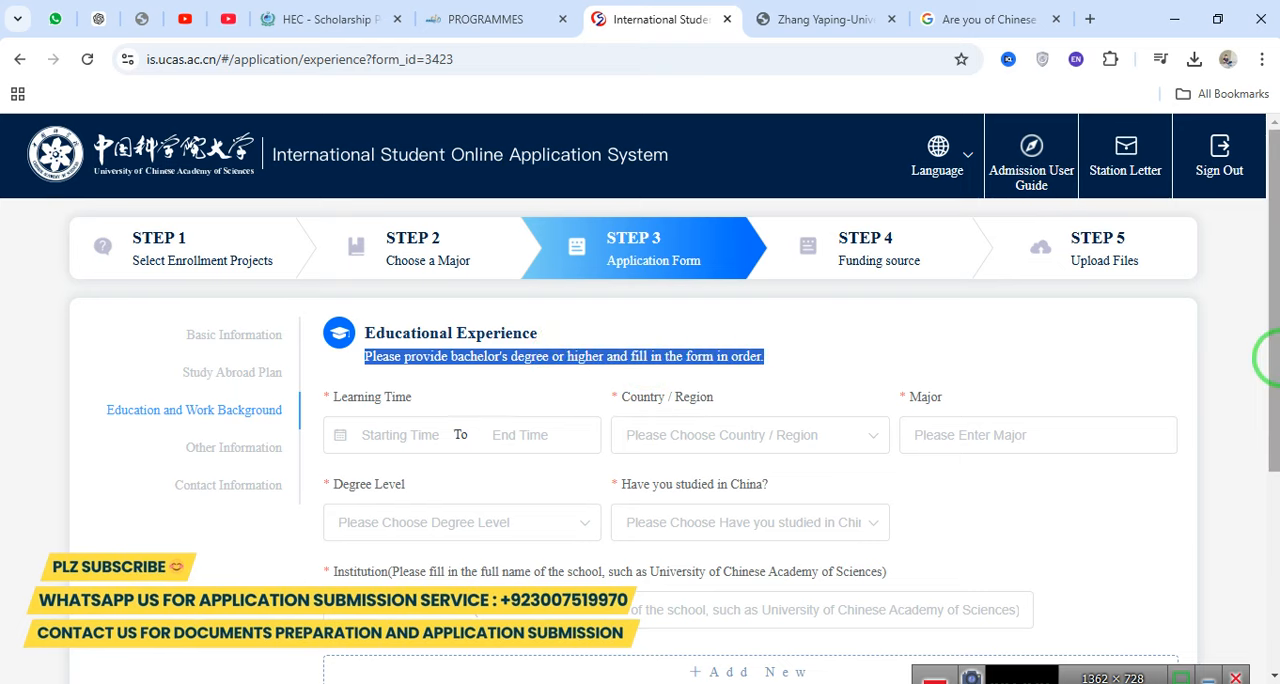
drag(1274, 358, 1266, 449)
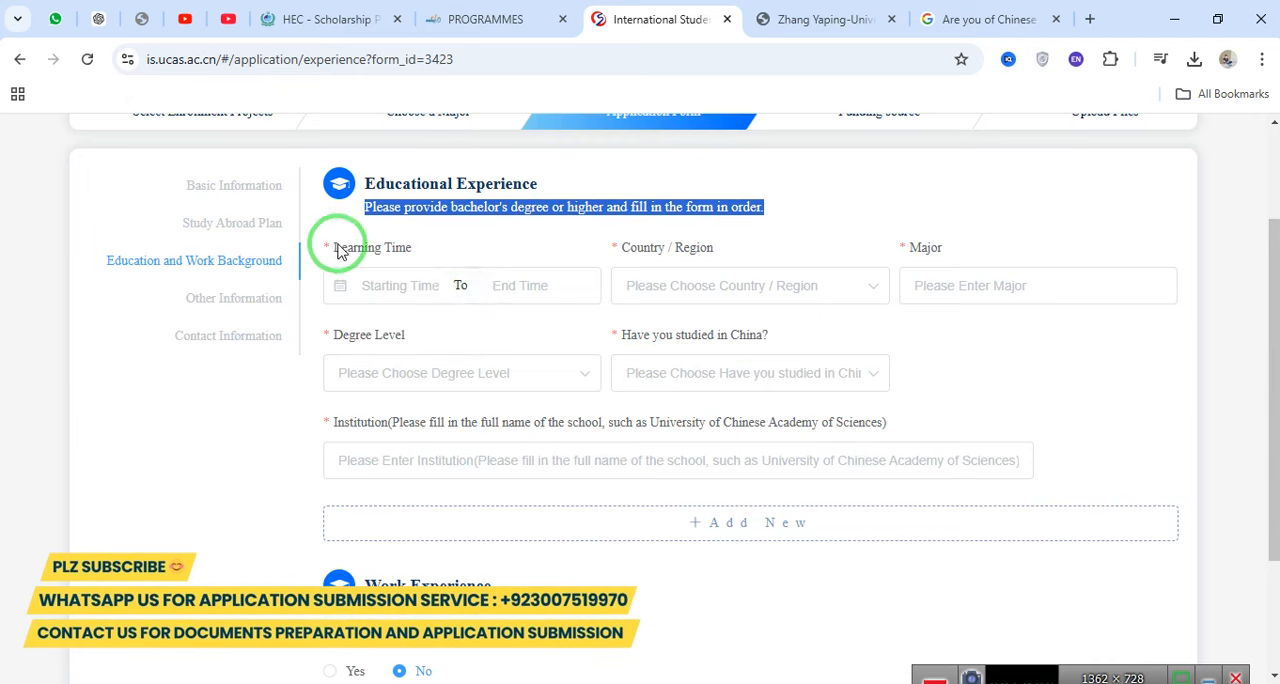
Try to set the Learning Time of the educational experience from 2019-11-01 to 2023-12-01.
drag(326, 274, 432, 252)
click(400, 280)
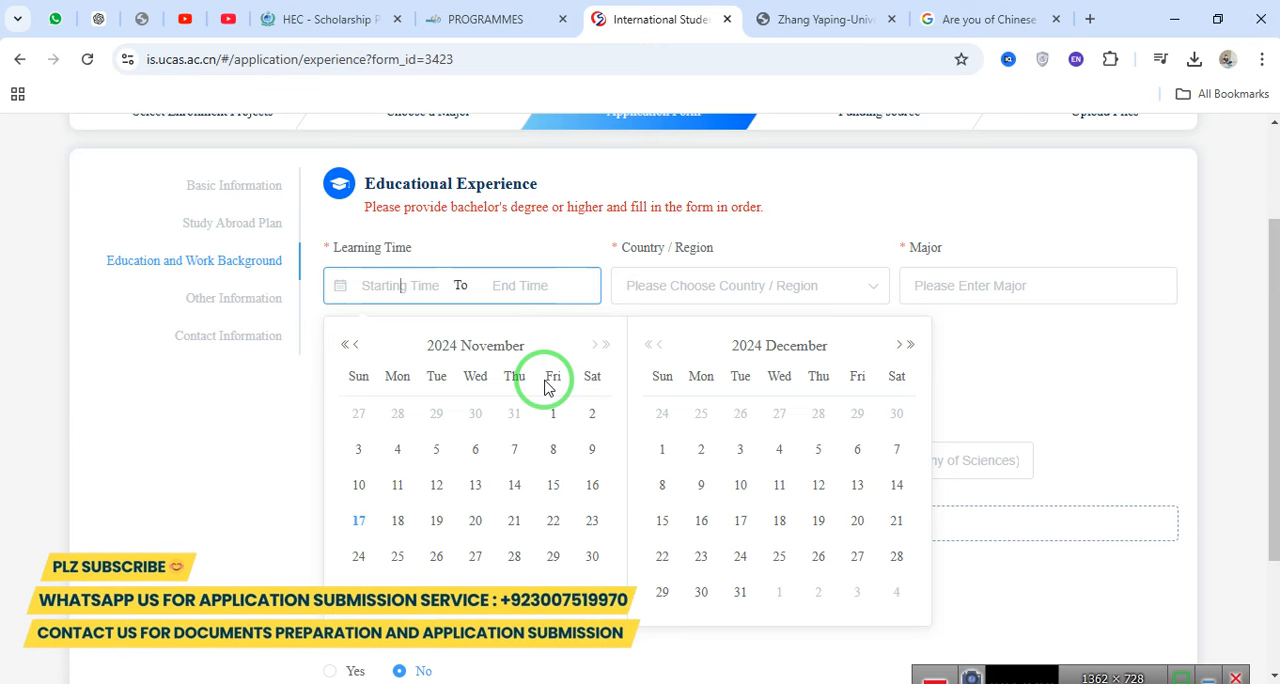
click(345, 345)
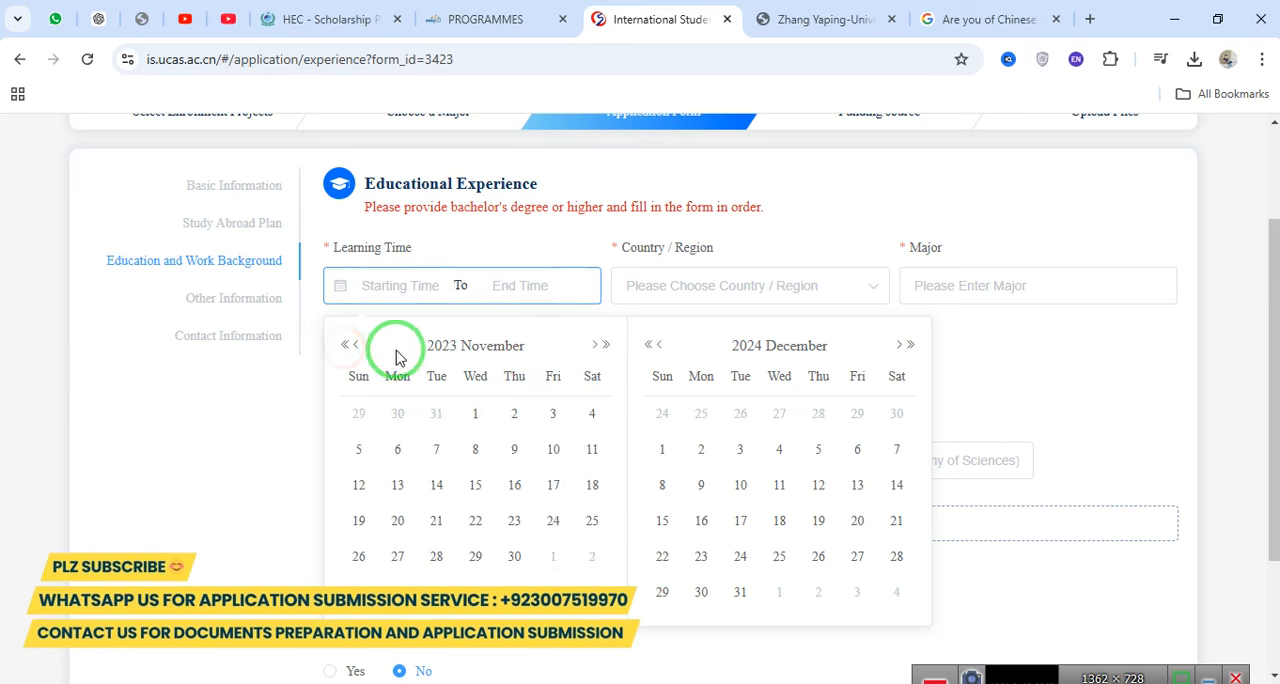
click(342, 345)
click(341, 344)
click(341, 344)
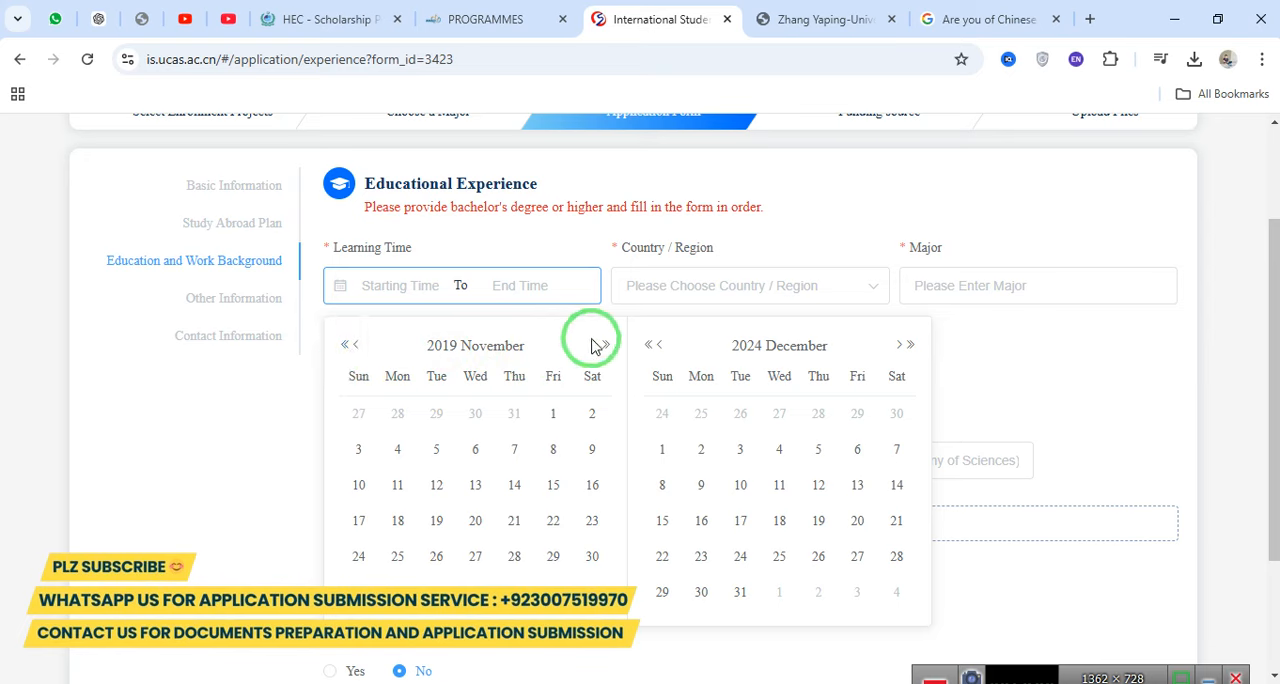
click(554, 415)
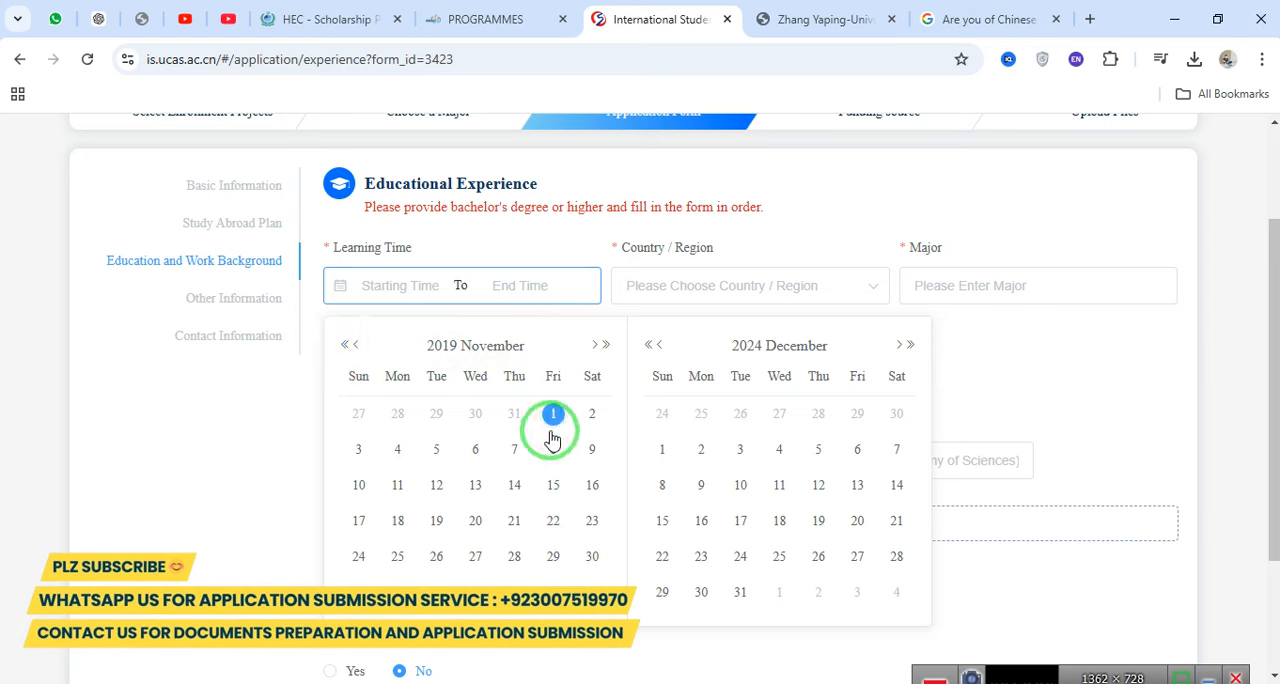
click(554, 415)
click(511, 287)
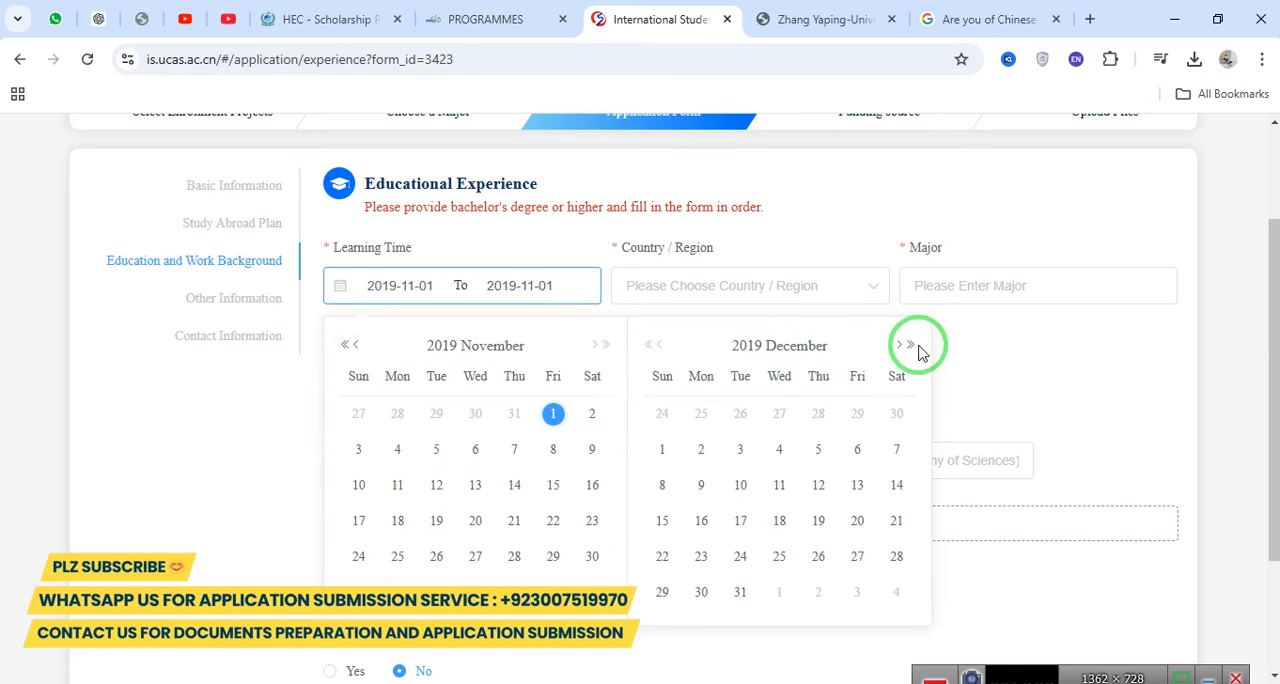
click(908, 346)
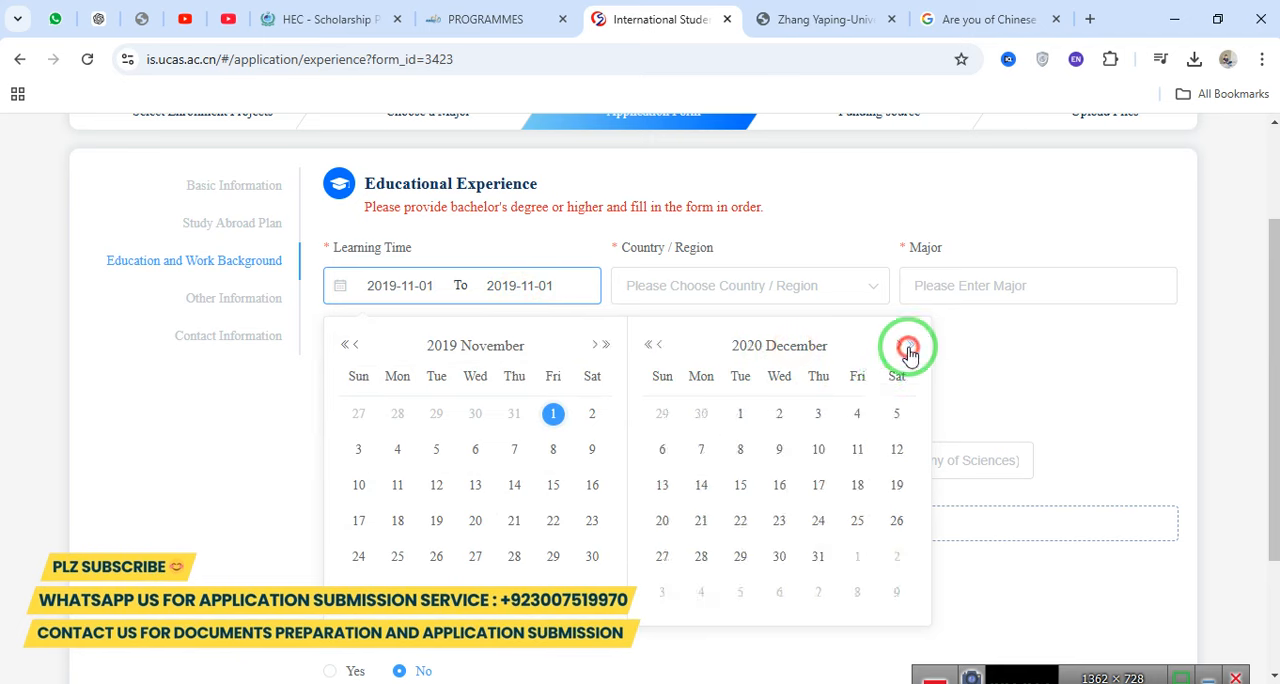
click(908, 347)
click(908, 346)
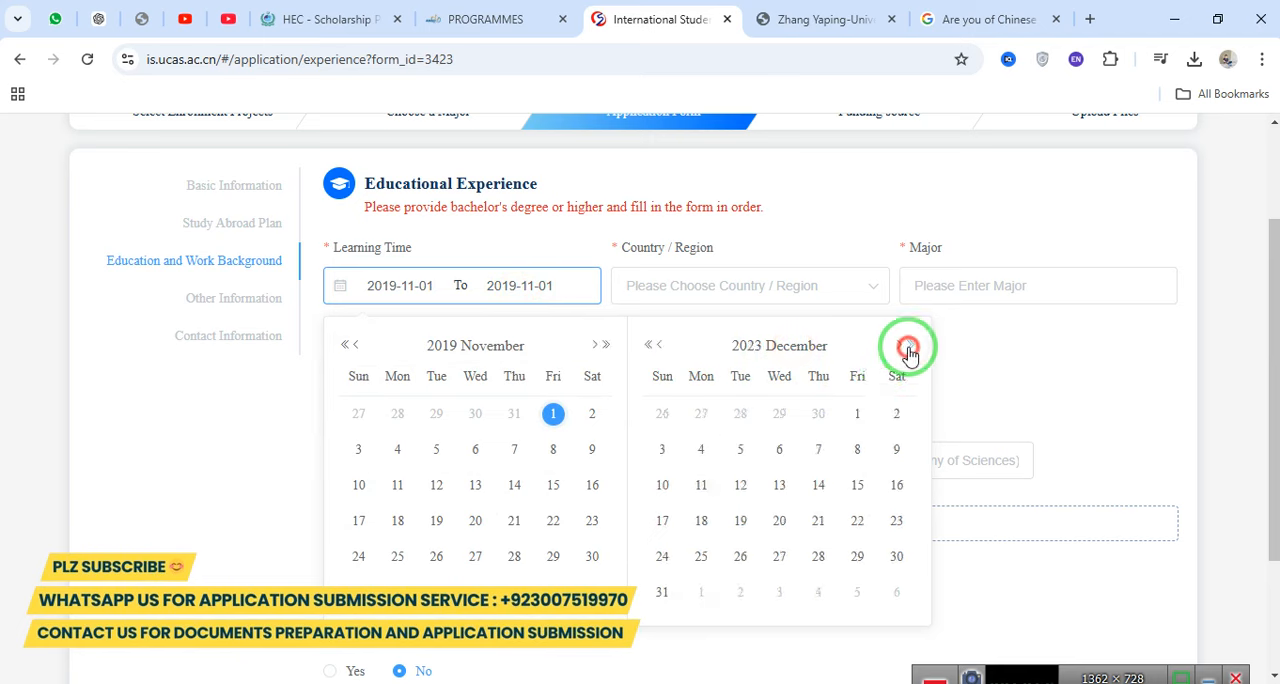
click(857, 416)
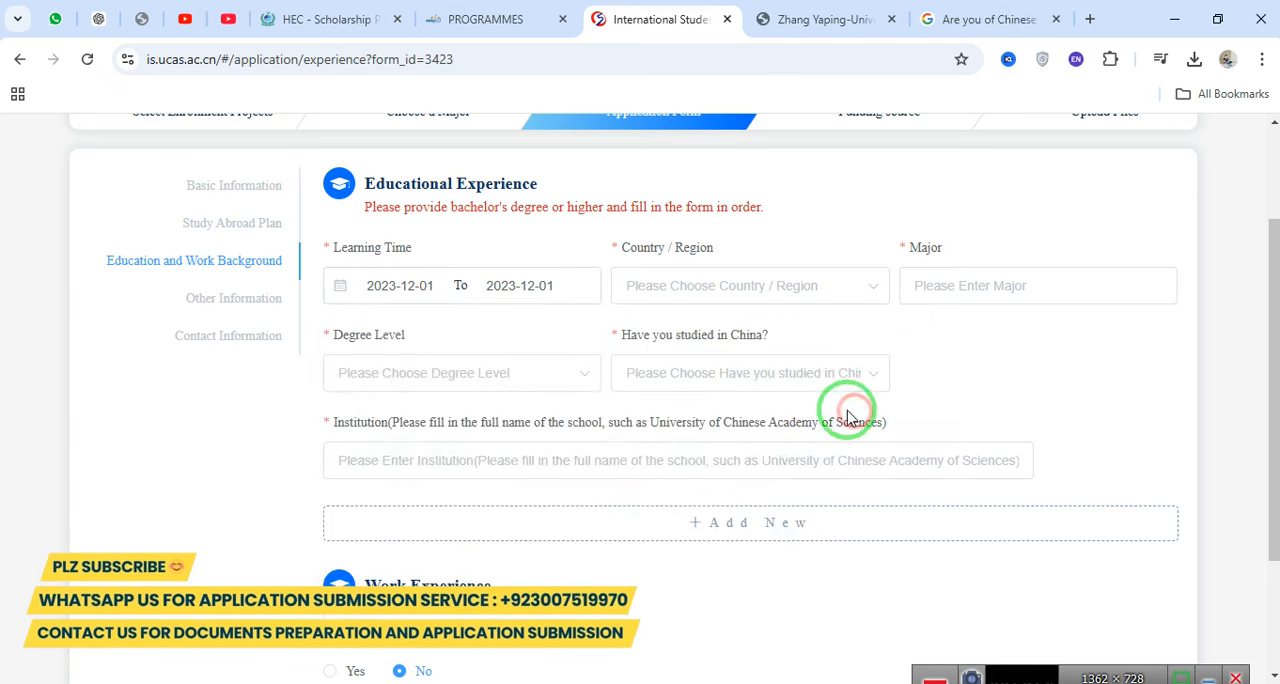
Set the Country / Region of the educational experience to Pakistan.
click(657, 280)
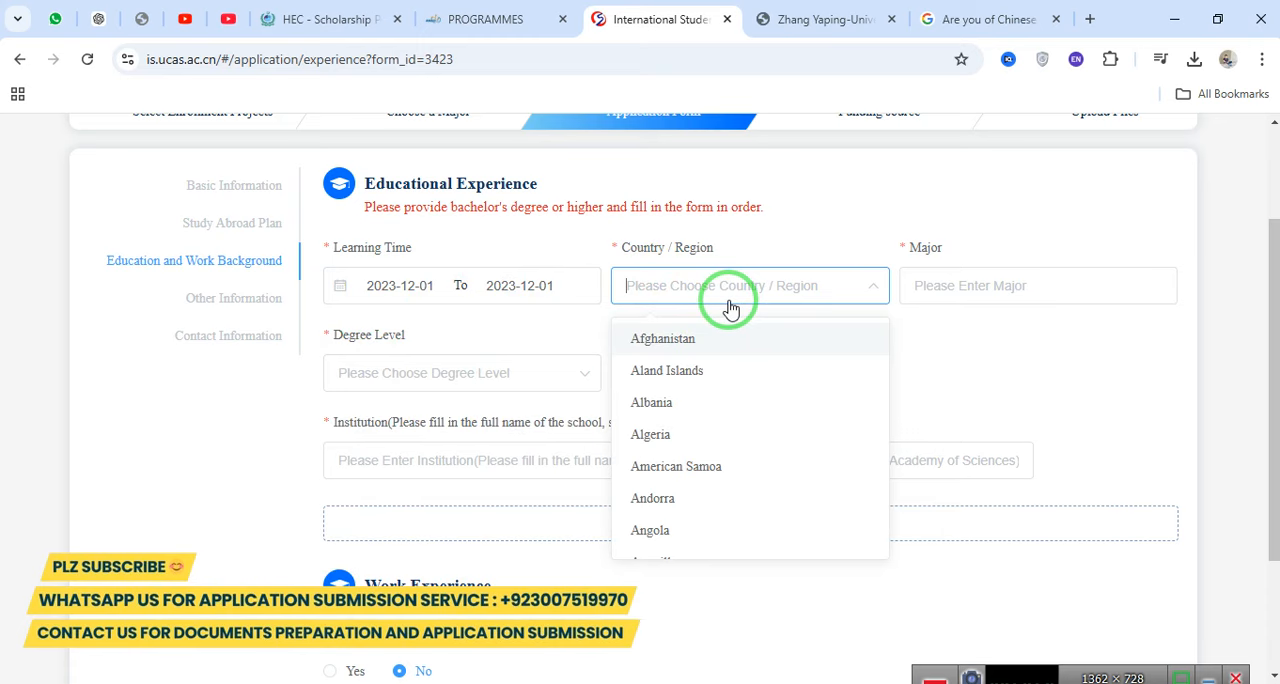
text(pakis)
click(694, 340)
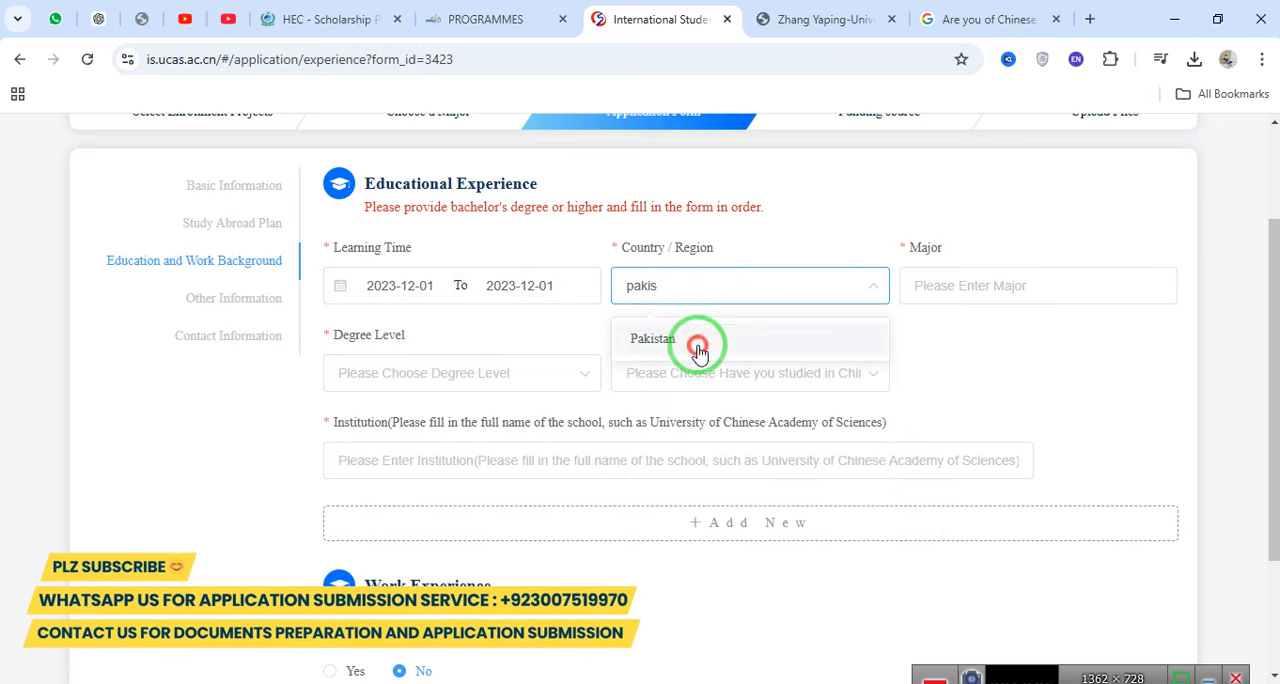
Try to change the starting date of the Learning Time to 2020-12-01.
click(405, 282)
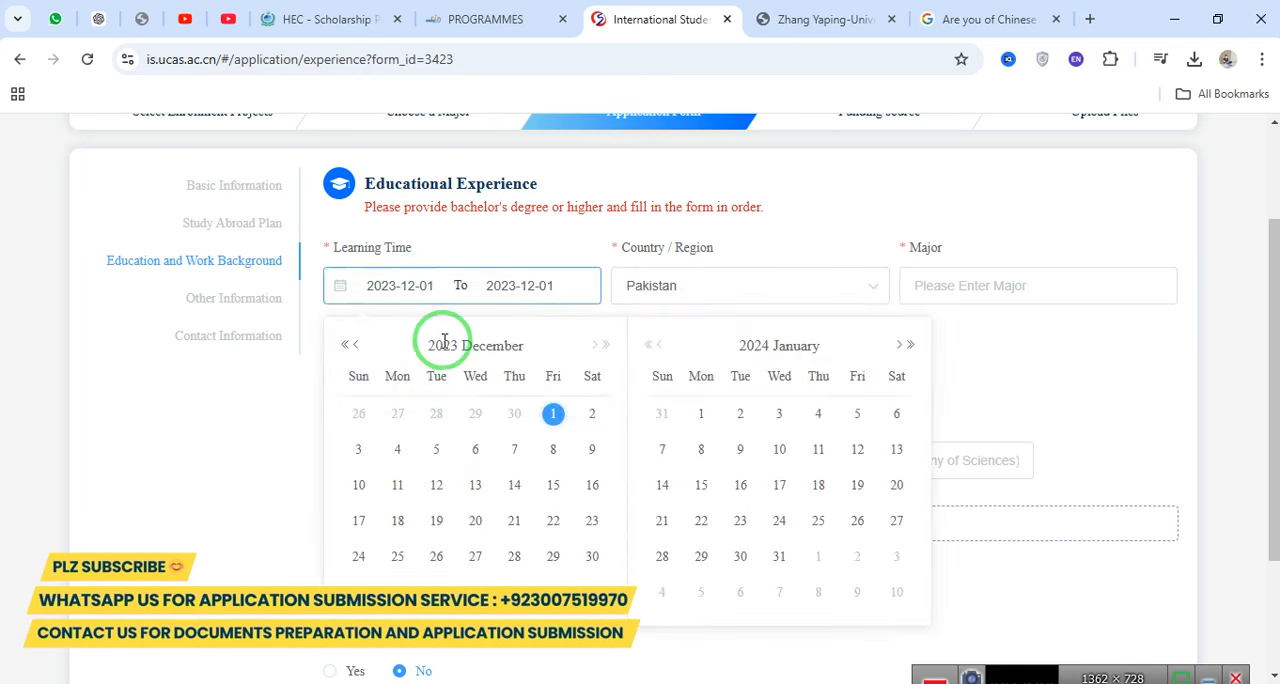
click(345, 347)
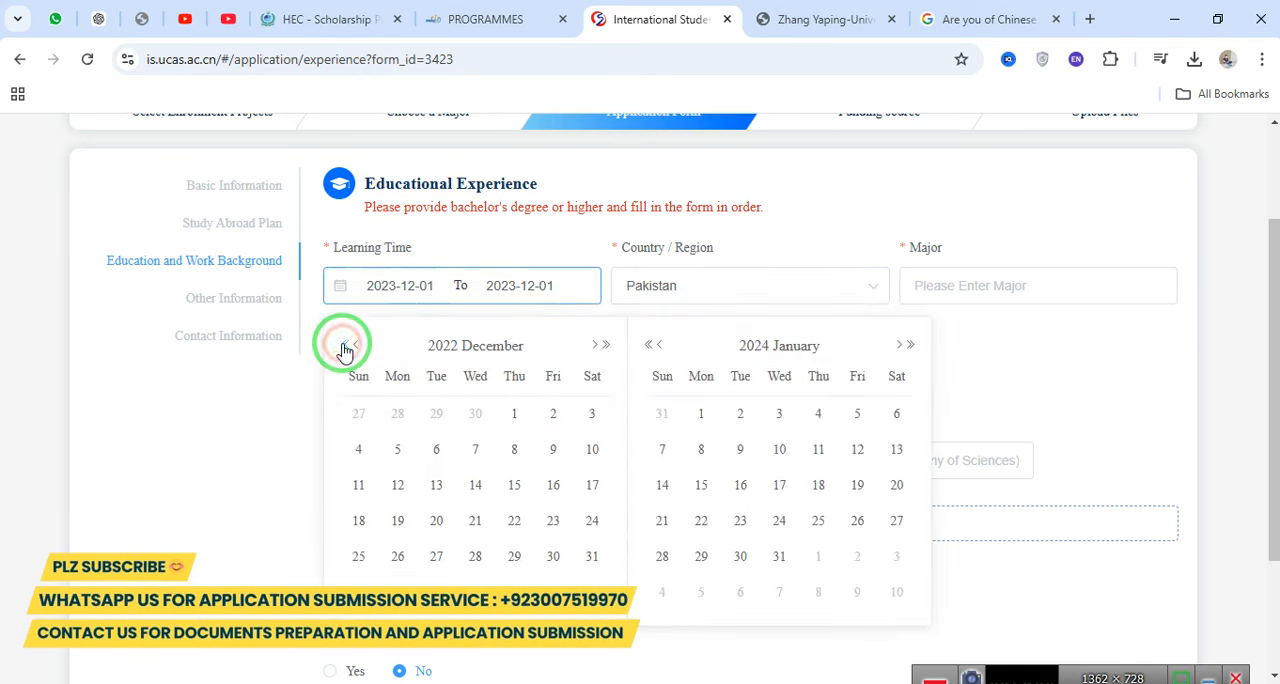
click(345, 347)
click(345, 347)
click(345, 347)
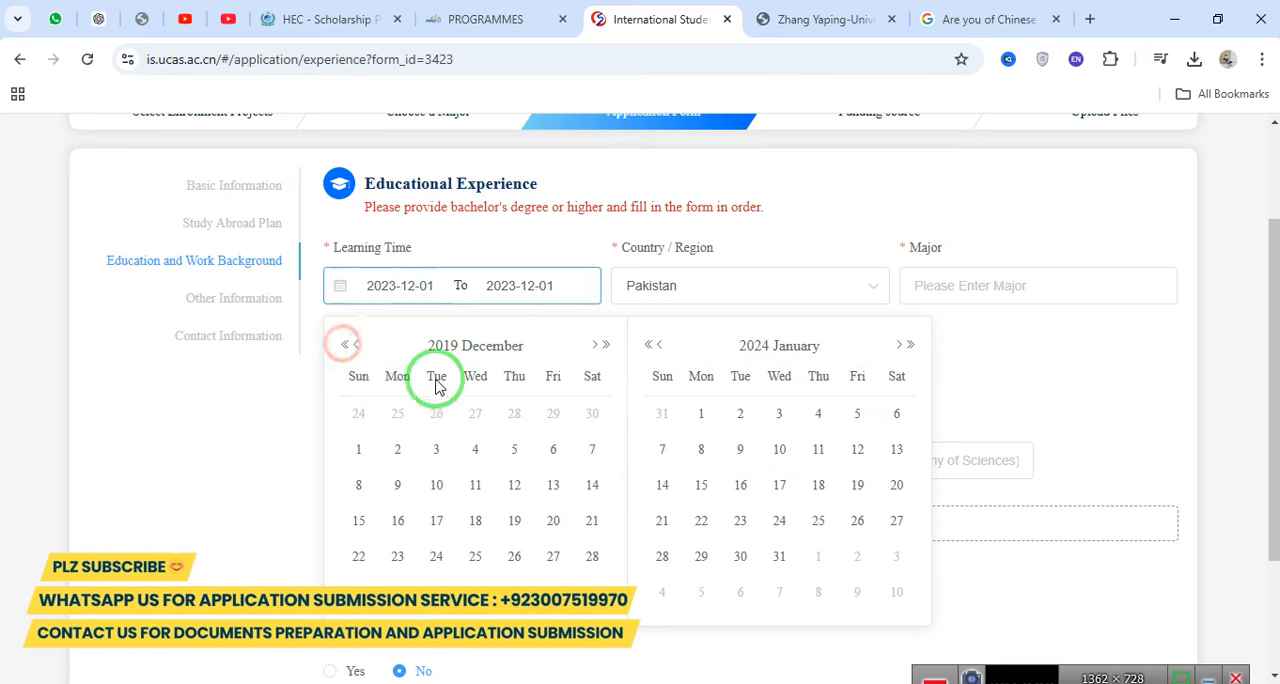
click(603, 345)
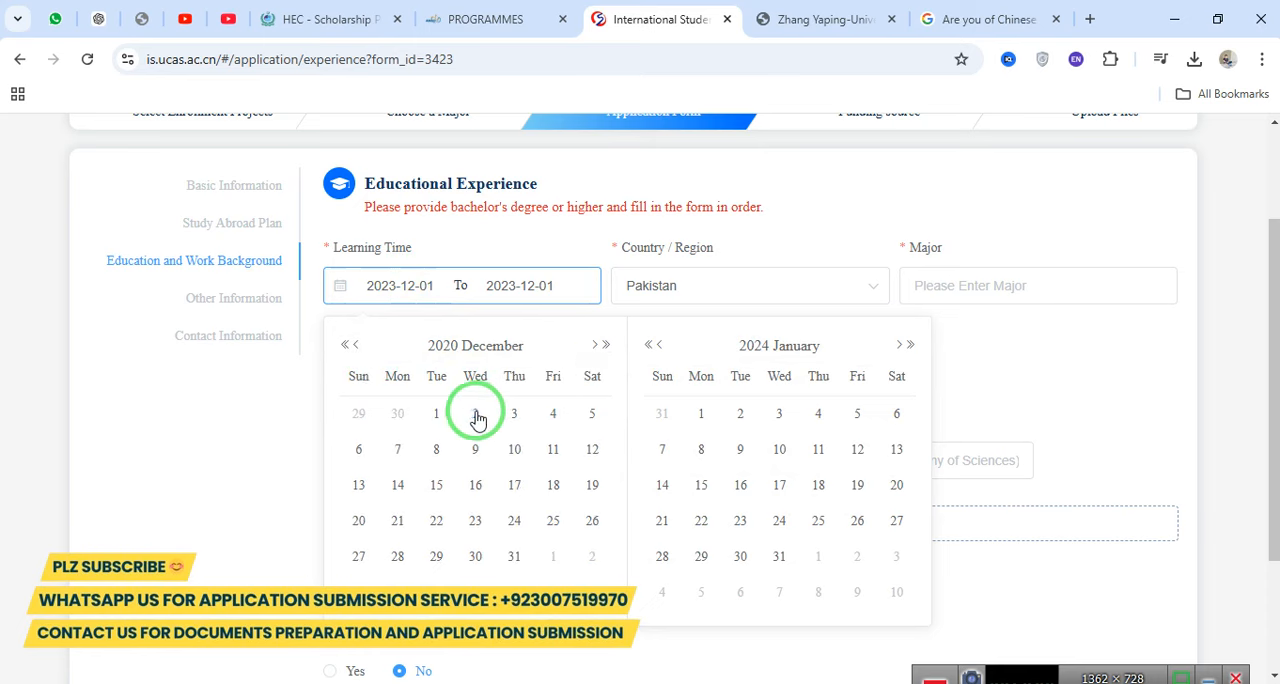
click(433, 418)
click(954, 371)
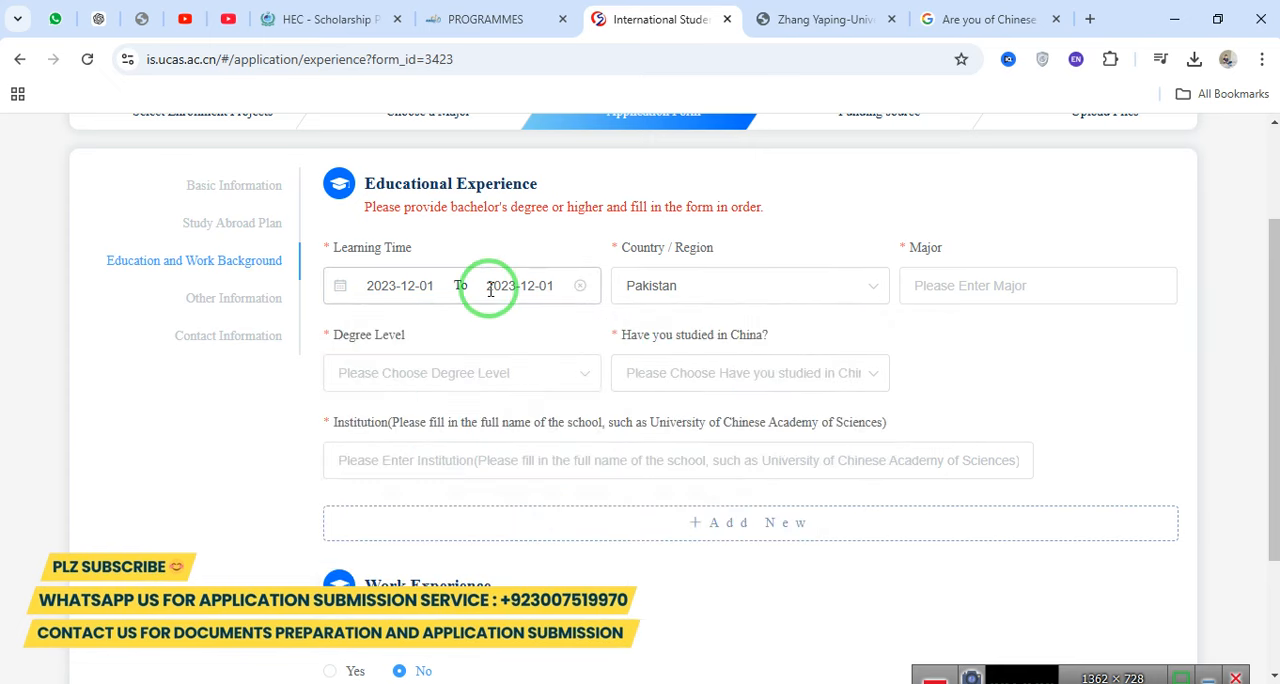
Clear the Learning Time dates and set the period from 2020-11-04 to 2024-11-04.
click(586, 288)
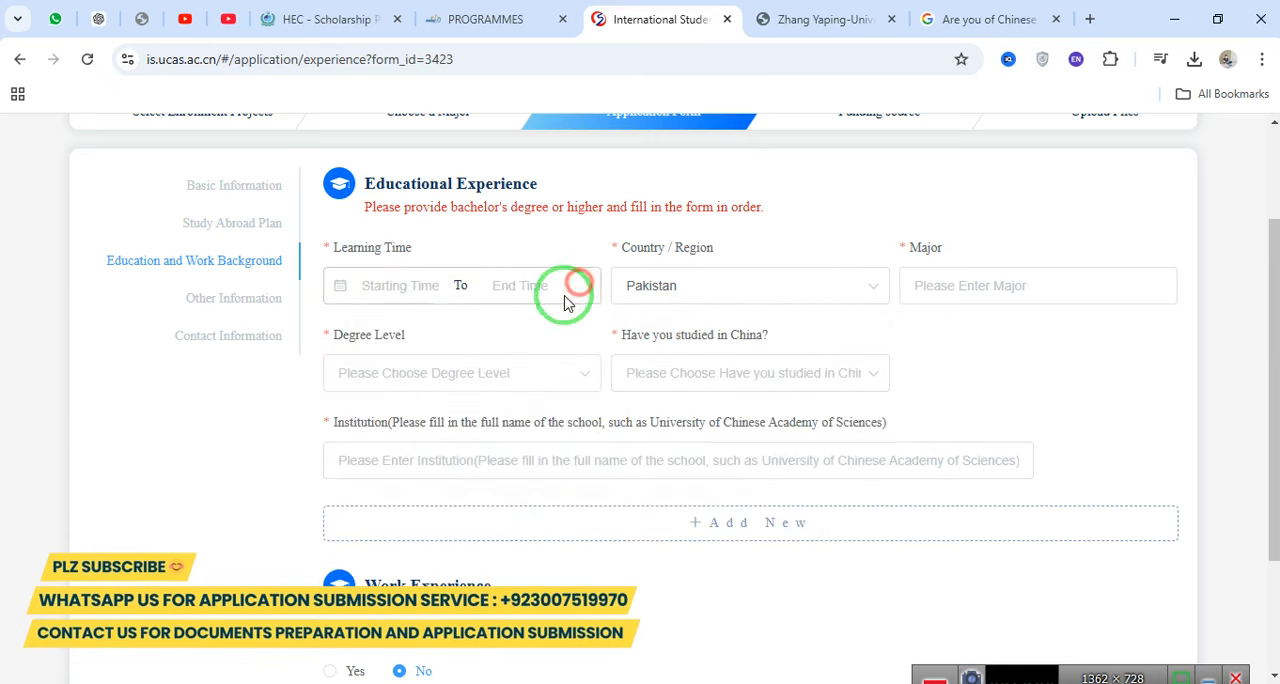
click(367, 287)
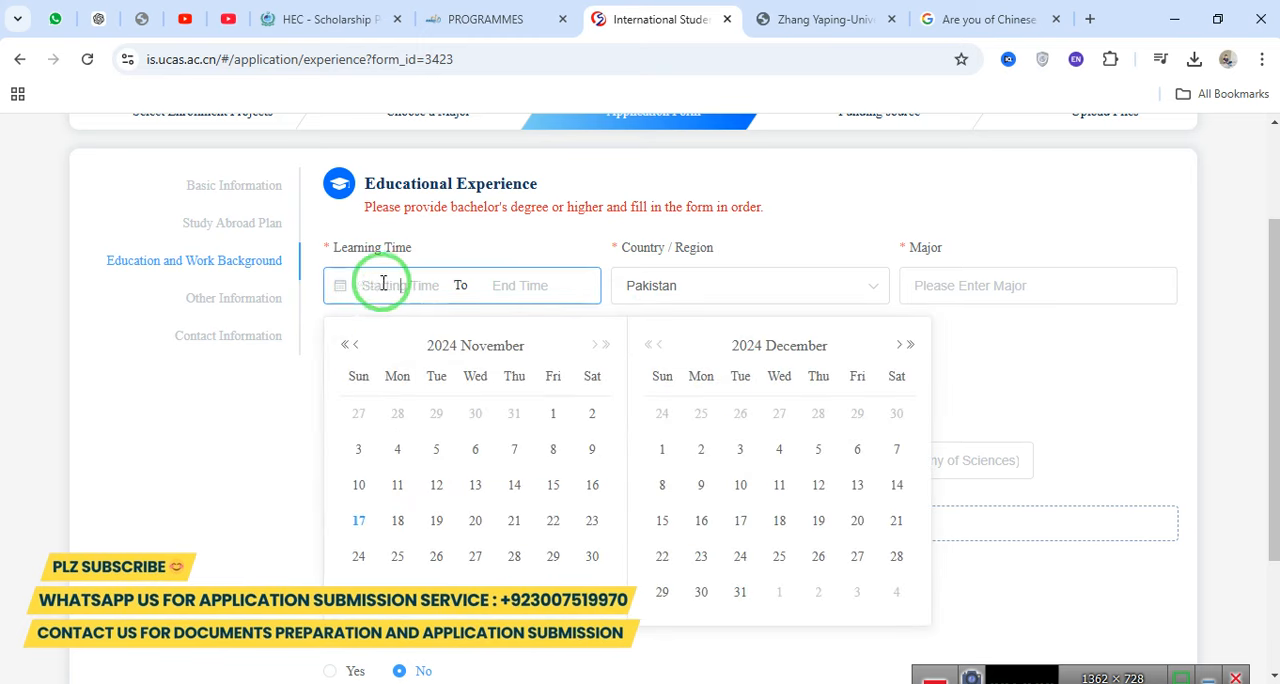
click(355, 281)
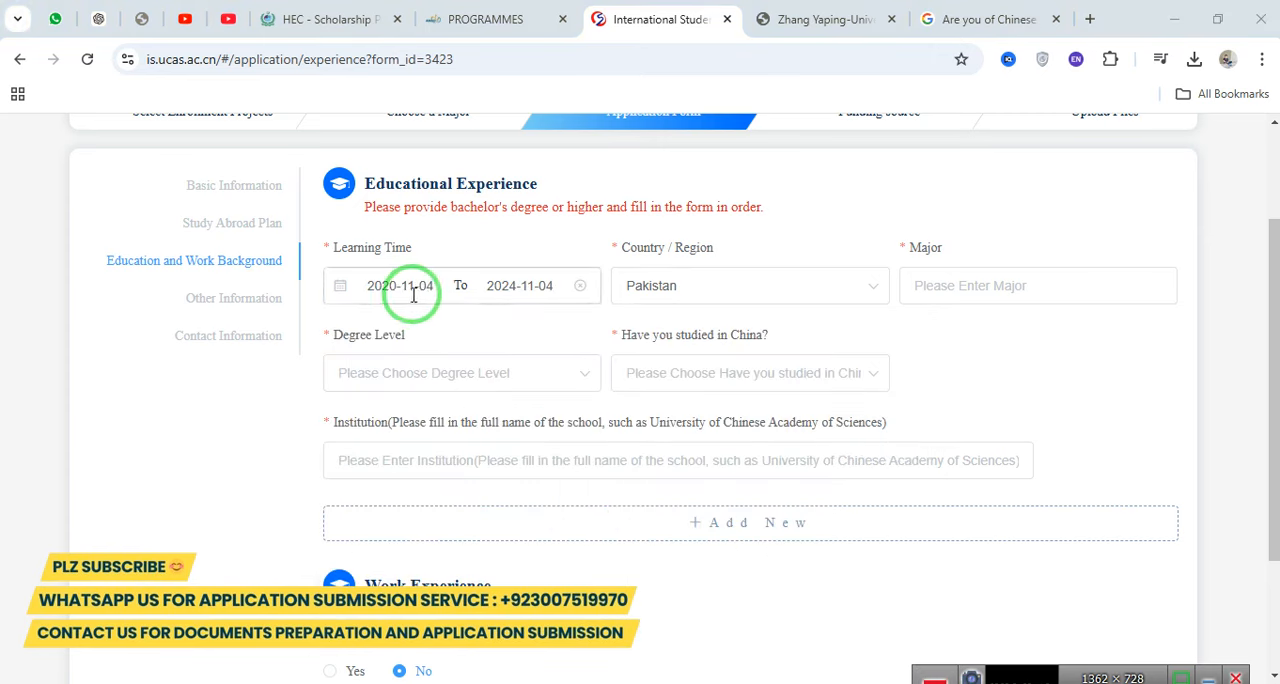
click(362, 285)
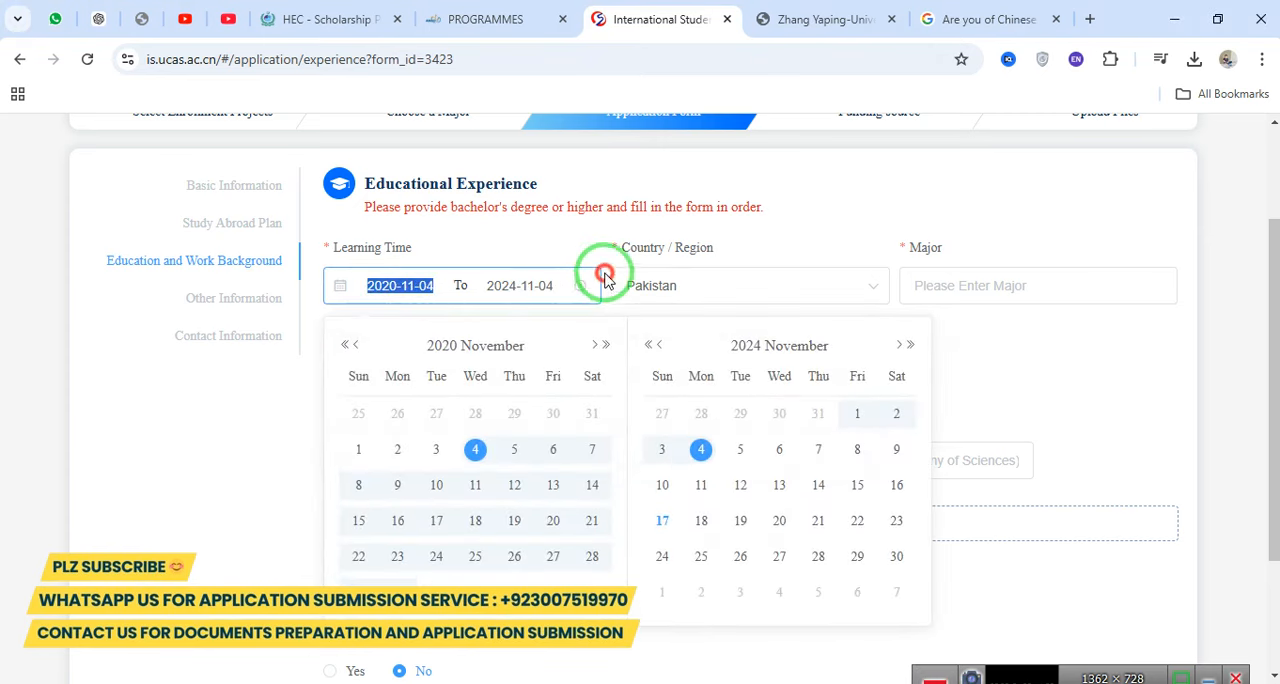
click(561, 228)
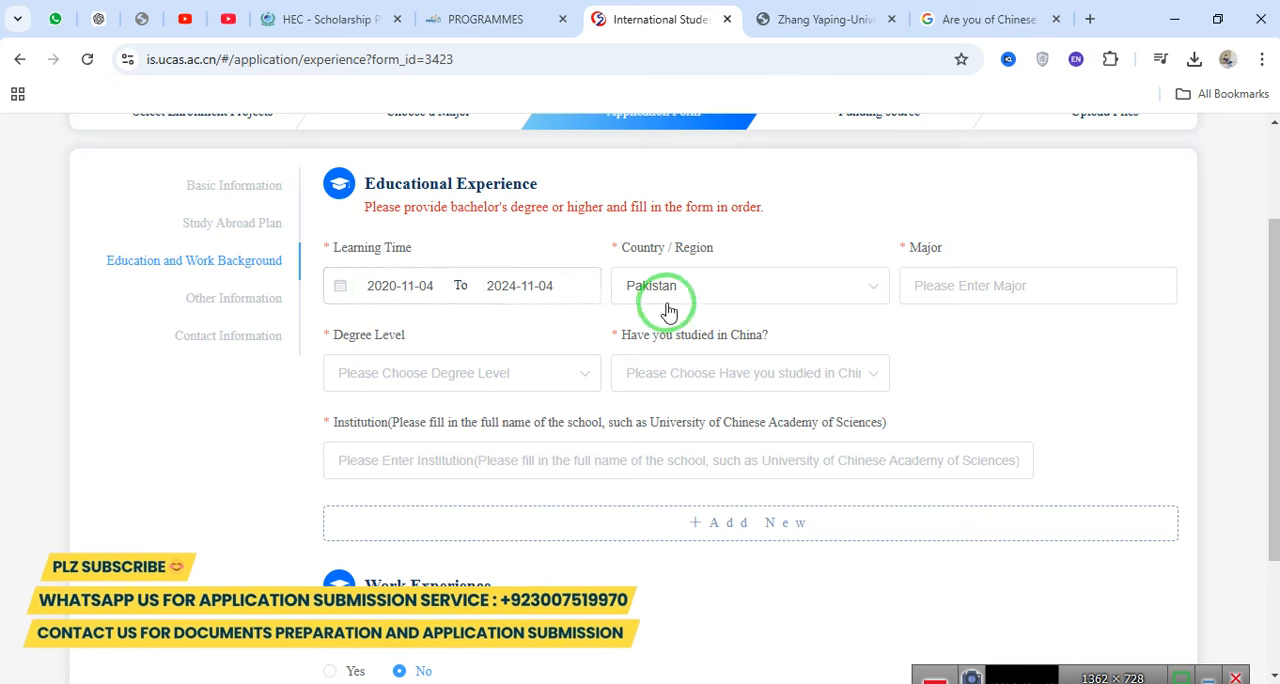
Enter zoology as the major and choose Bachelor's Degree as the degree level.
click(946, 292)
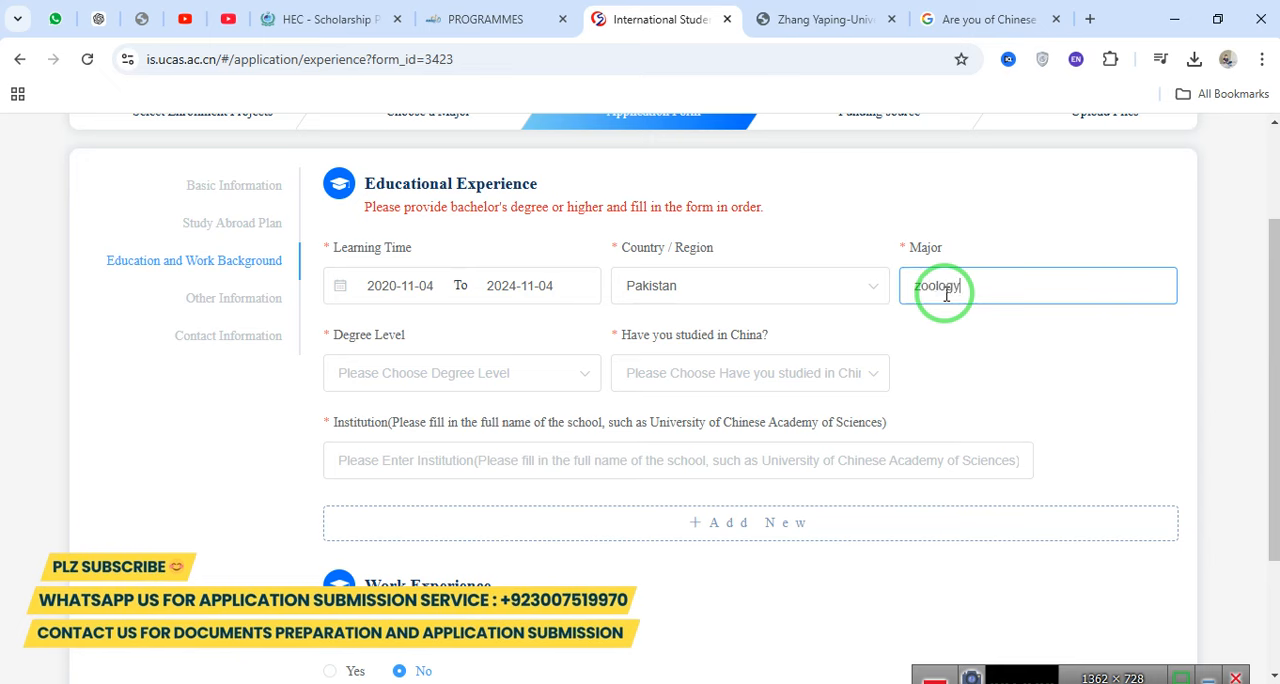
click(494, 386)
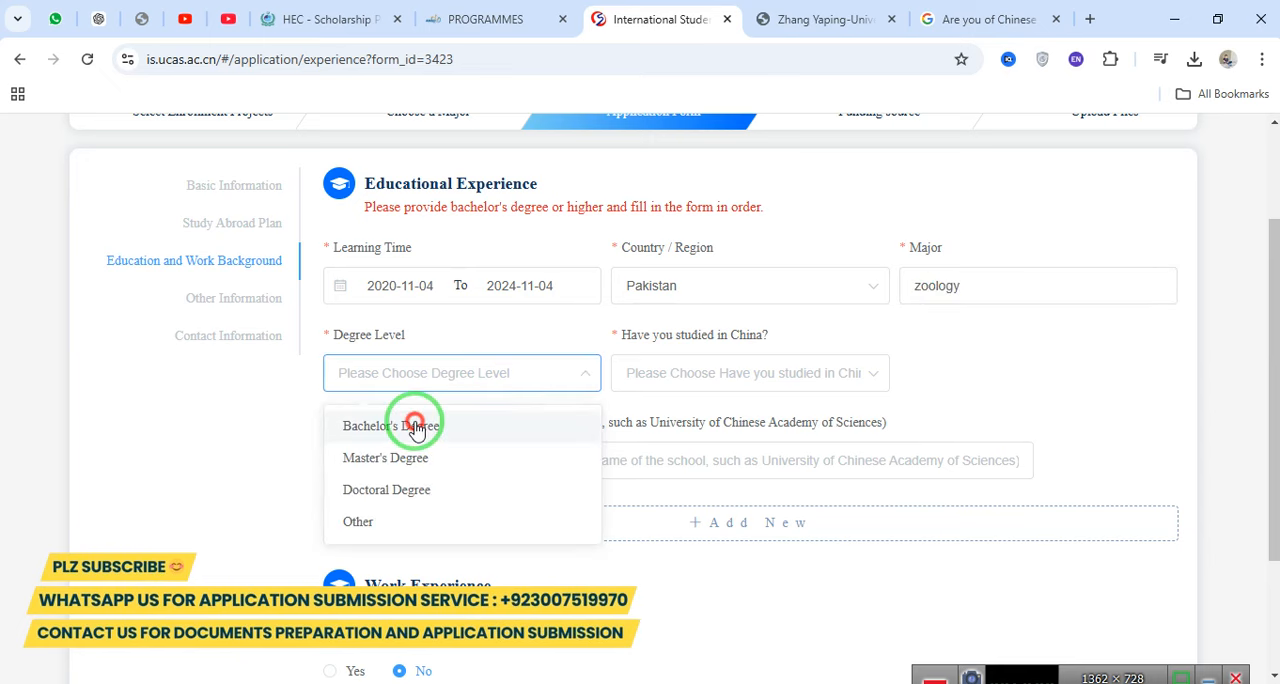
click(372, 425)
Answer No to having studied in China and check the Institution field's naming instruction.
click(720, 366)
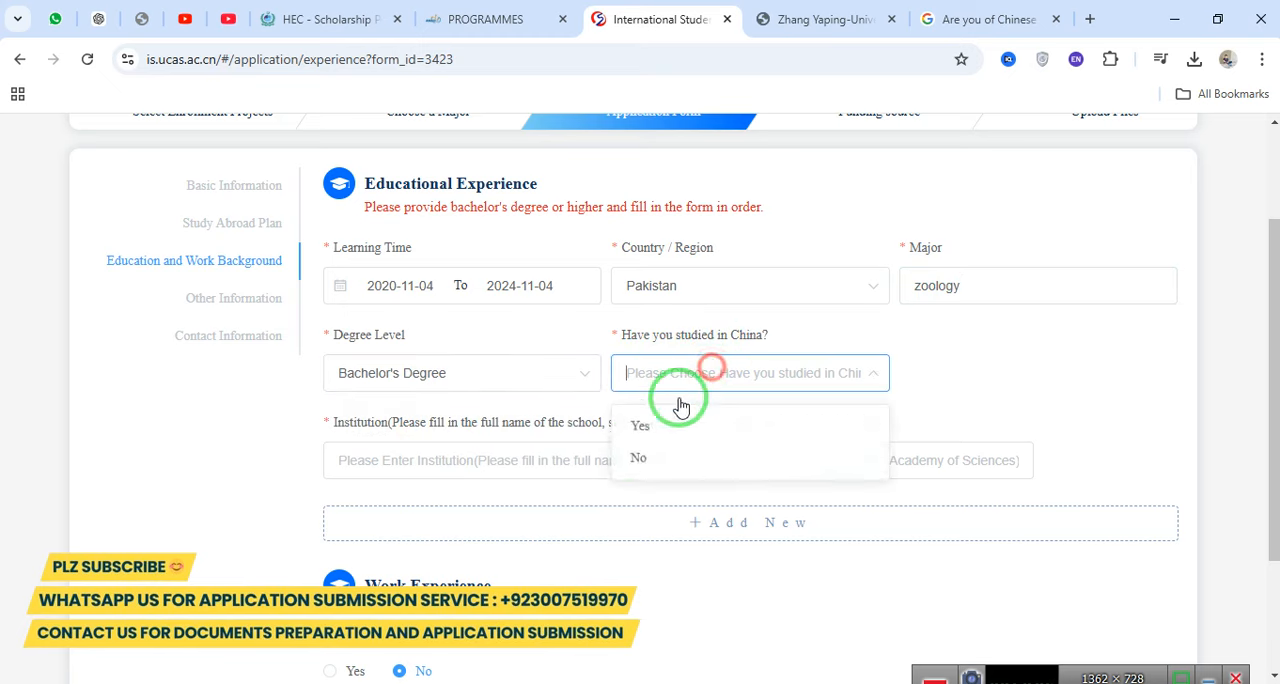
click(634, 454)
drag(318, 421, 877, 409)
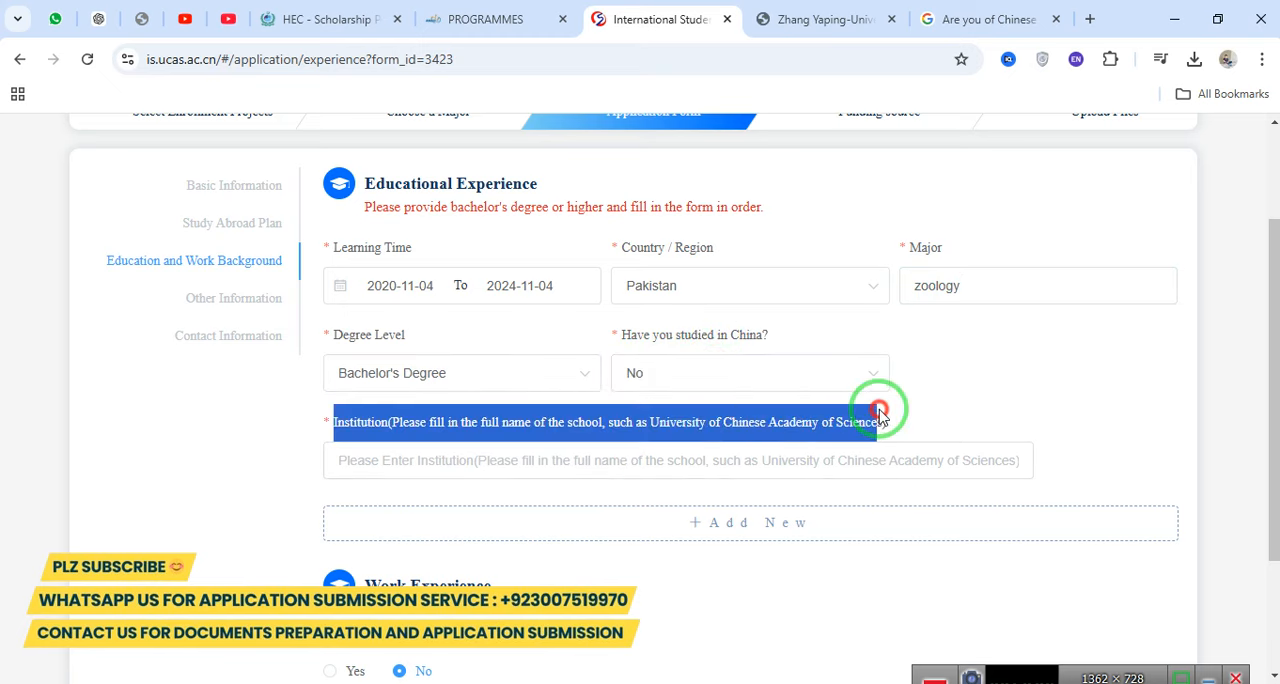
Enter iub bahawalpur as the institution of the bachelor's degree entry.
click(639, 460)
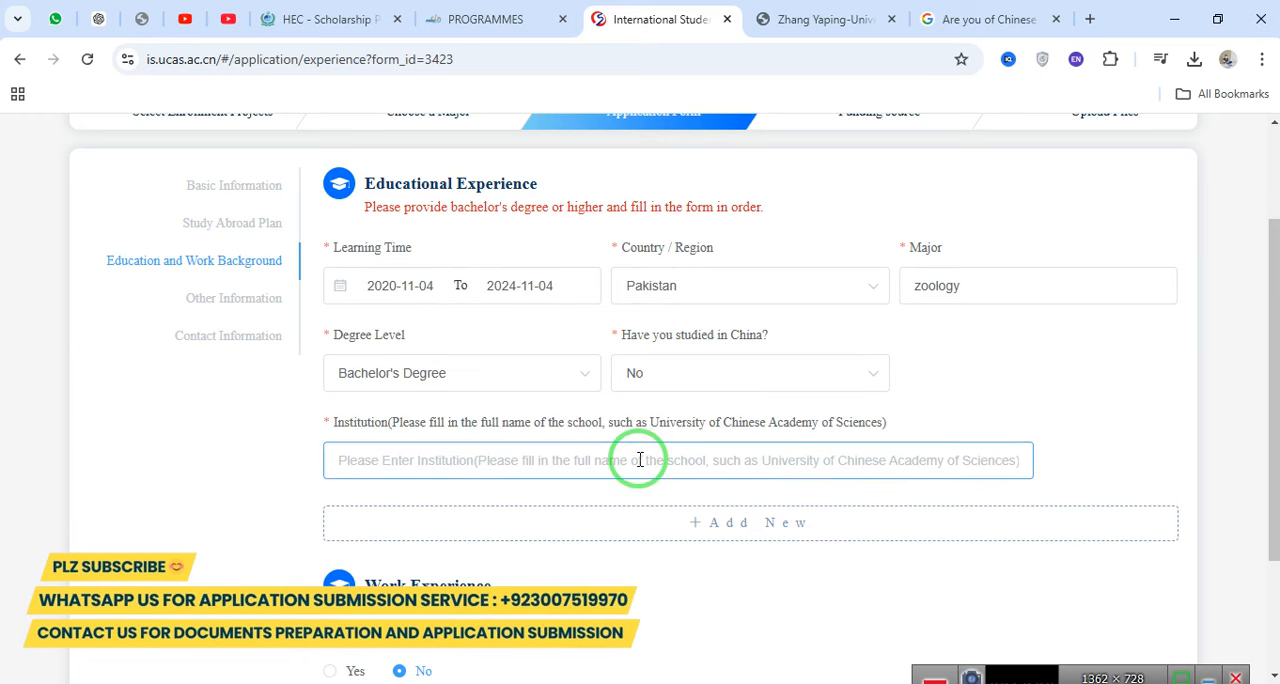
text(iu)
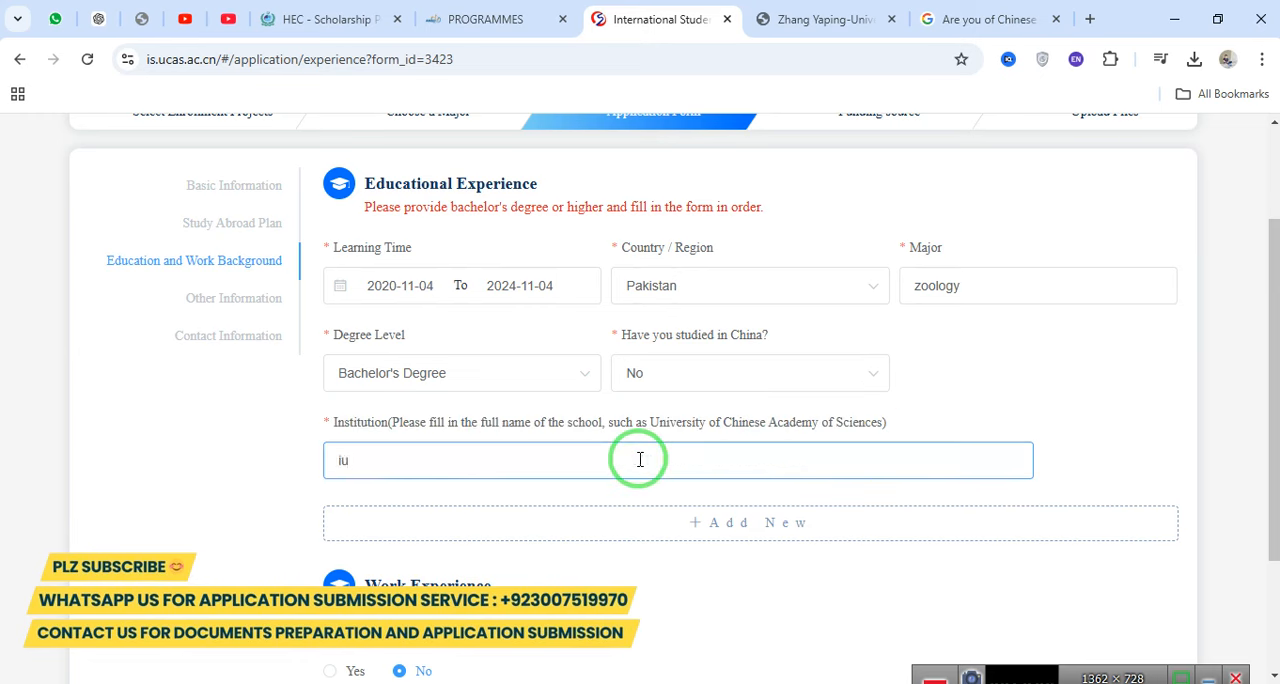
text(b bahawalpur)
click(790, 537)
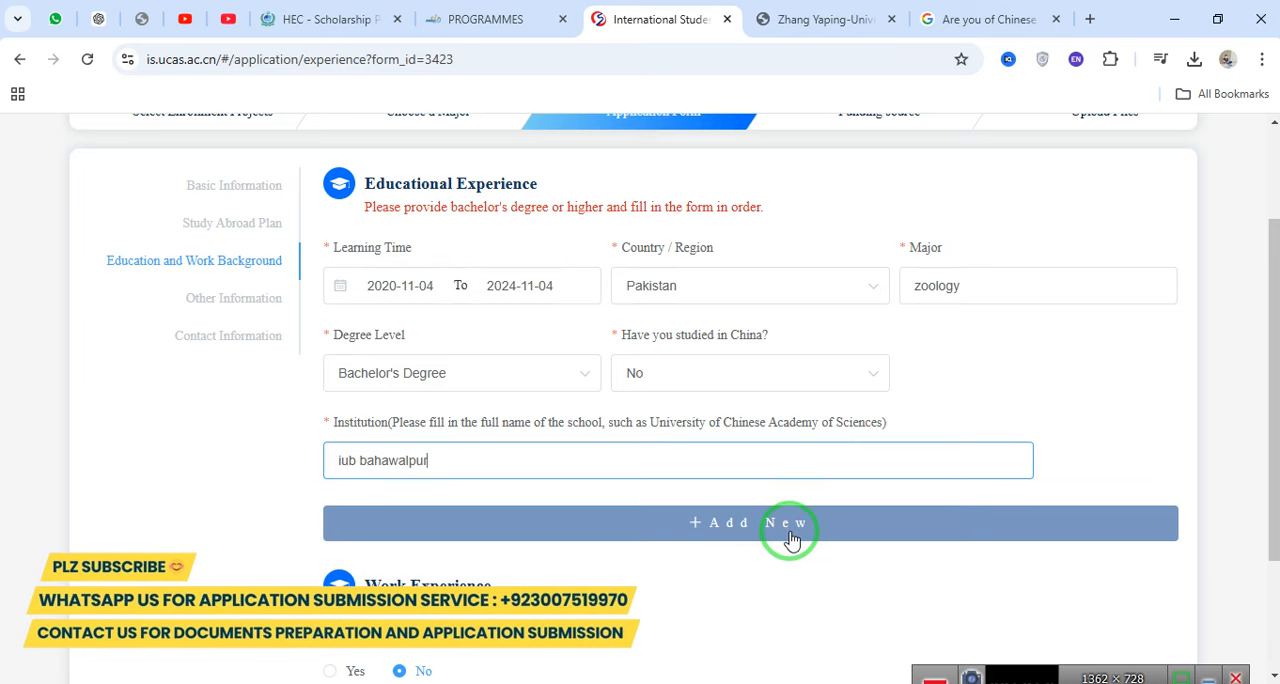
Answer Yes to having work experience to view the required fields, and set the answer back to No.
scroll(560, 451, down, 3)
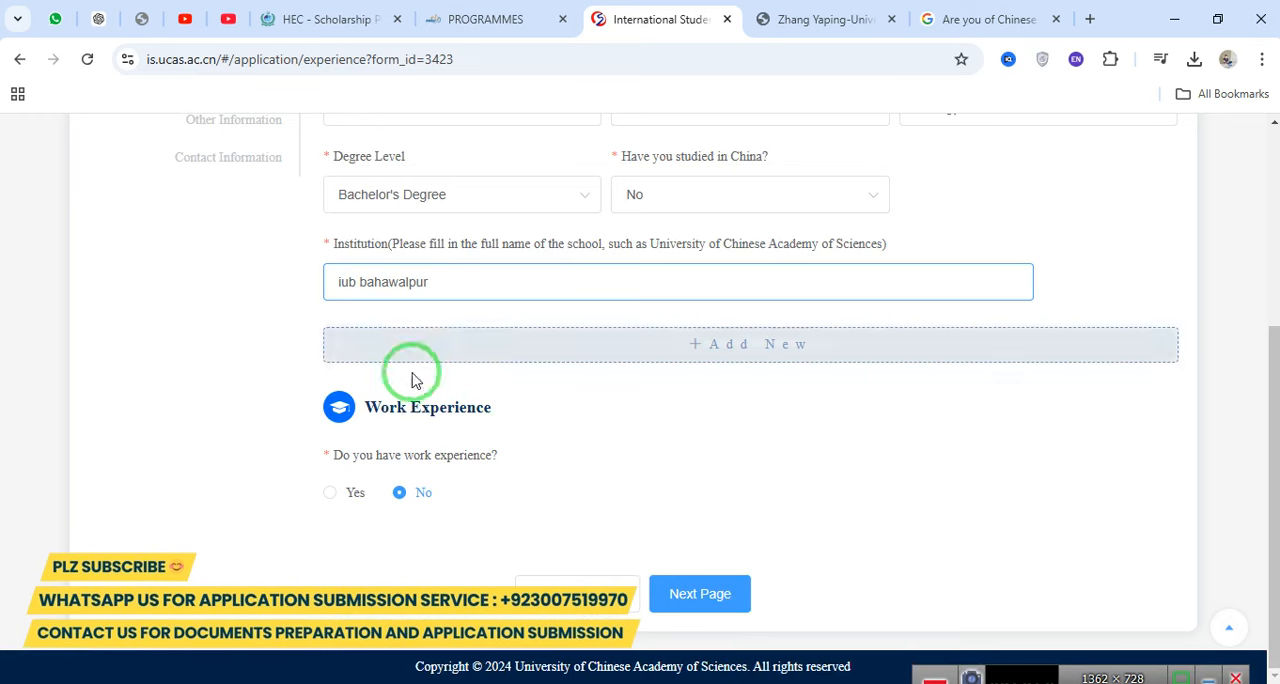
drag(367, 402, 534, 403)
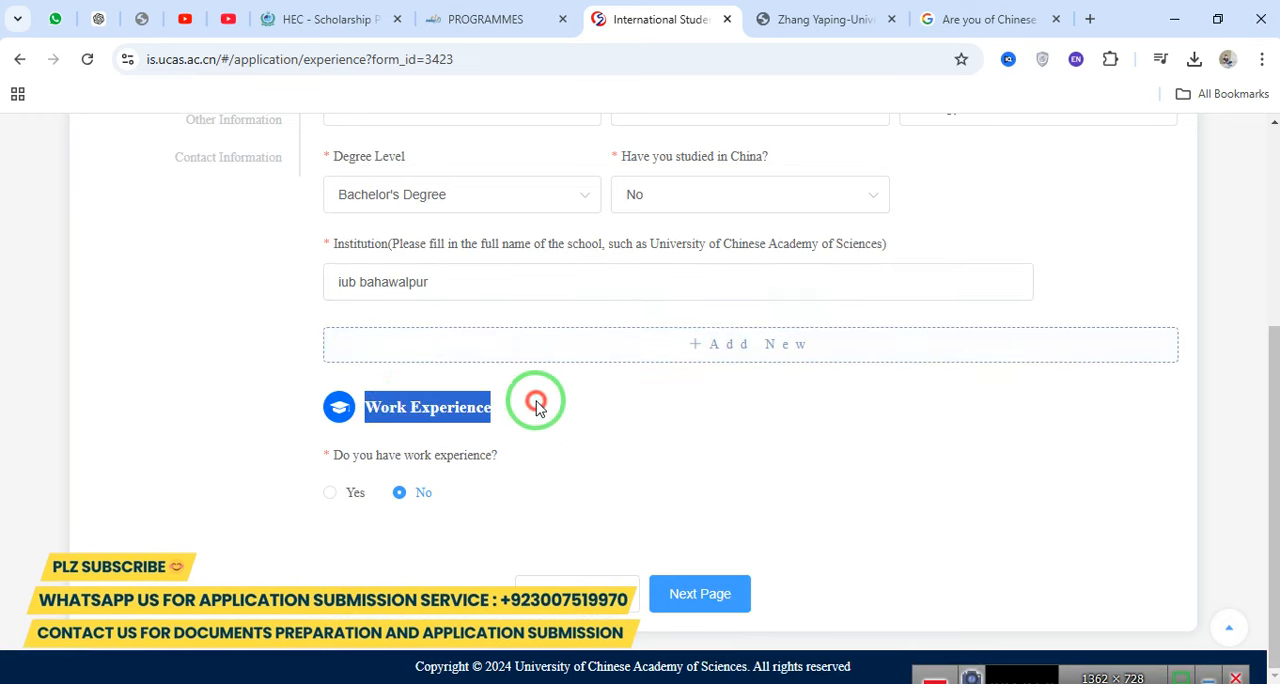
middle_click(336, 494)
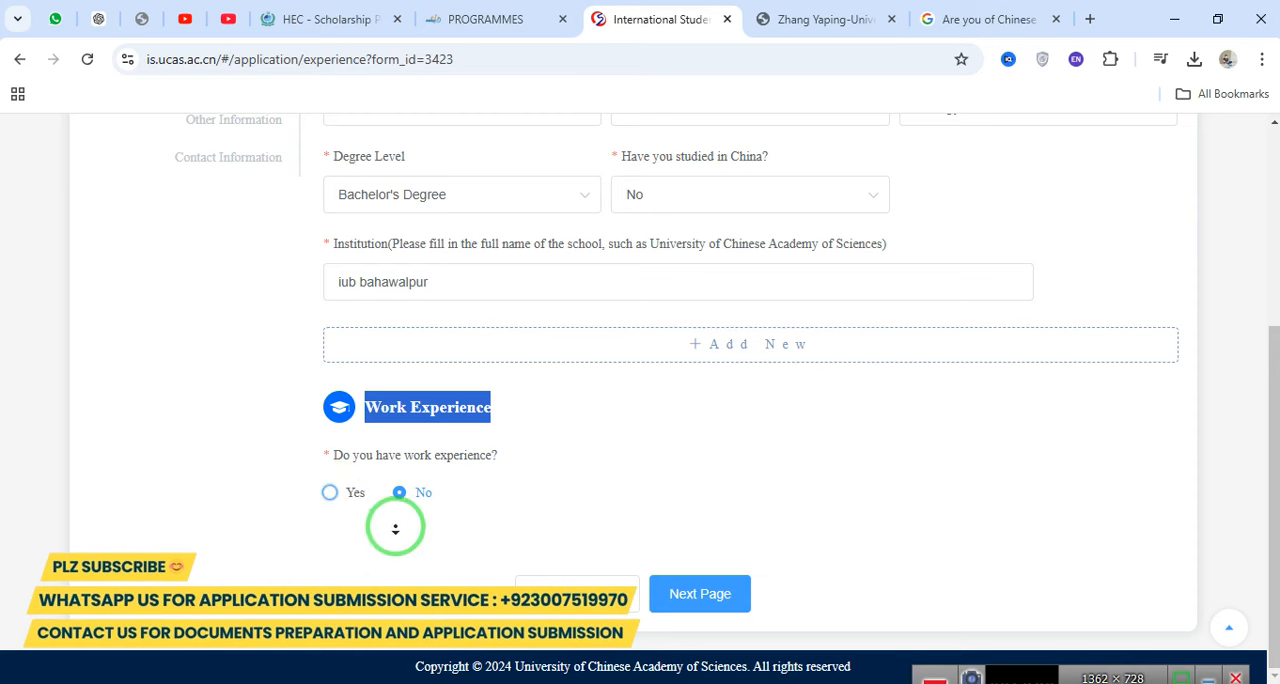
click(328, 493)
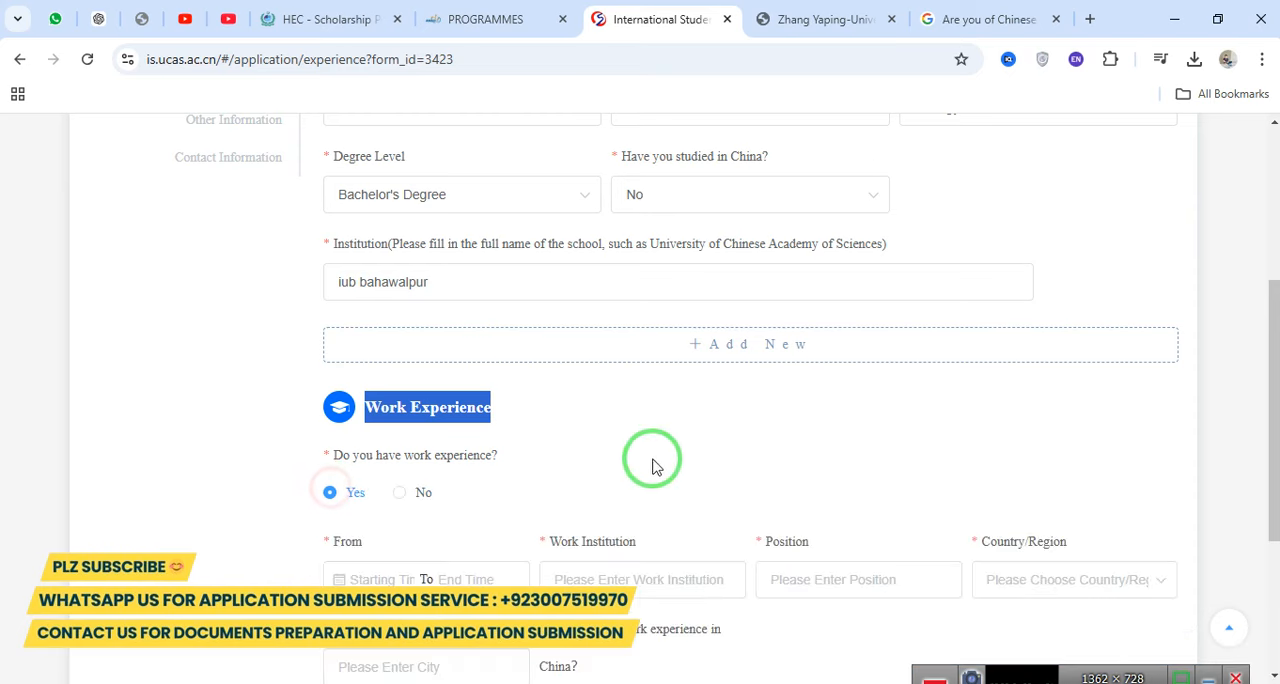
scroll(705, 475, down, 3)
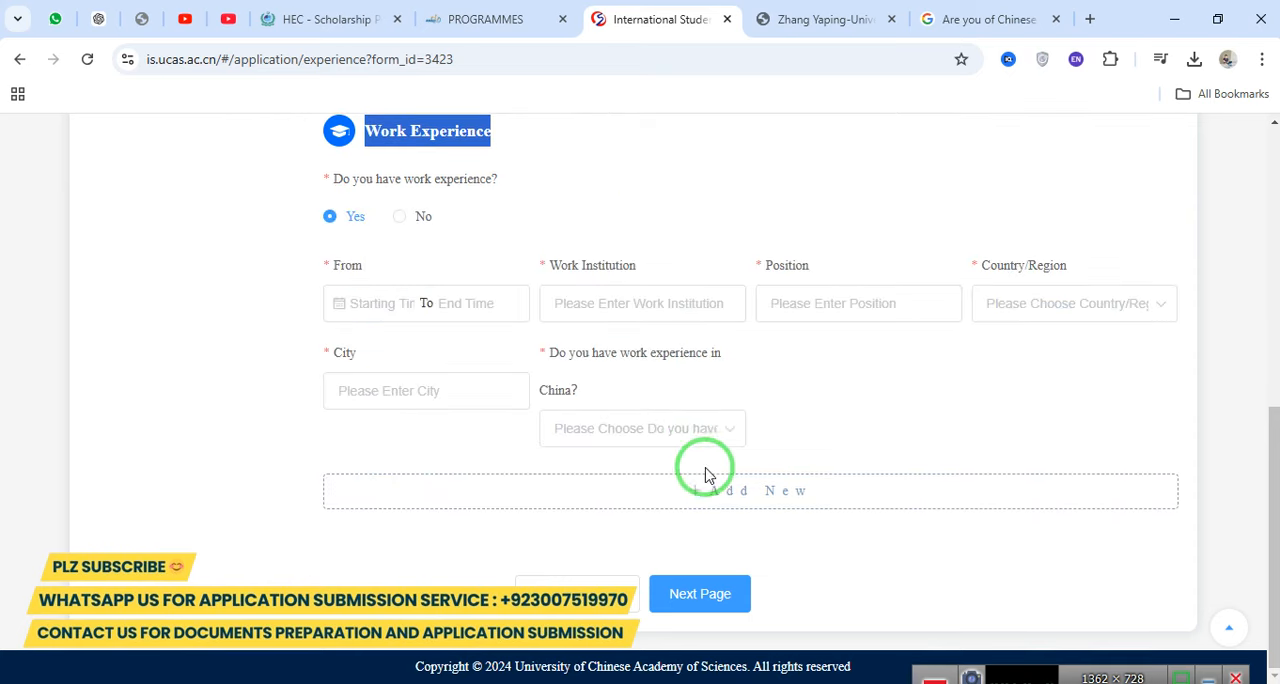
click(403, 218)
Proceed to the Other Information page and choose Father as the relationship under Family Background.
click(714, 594)
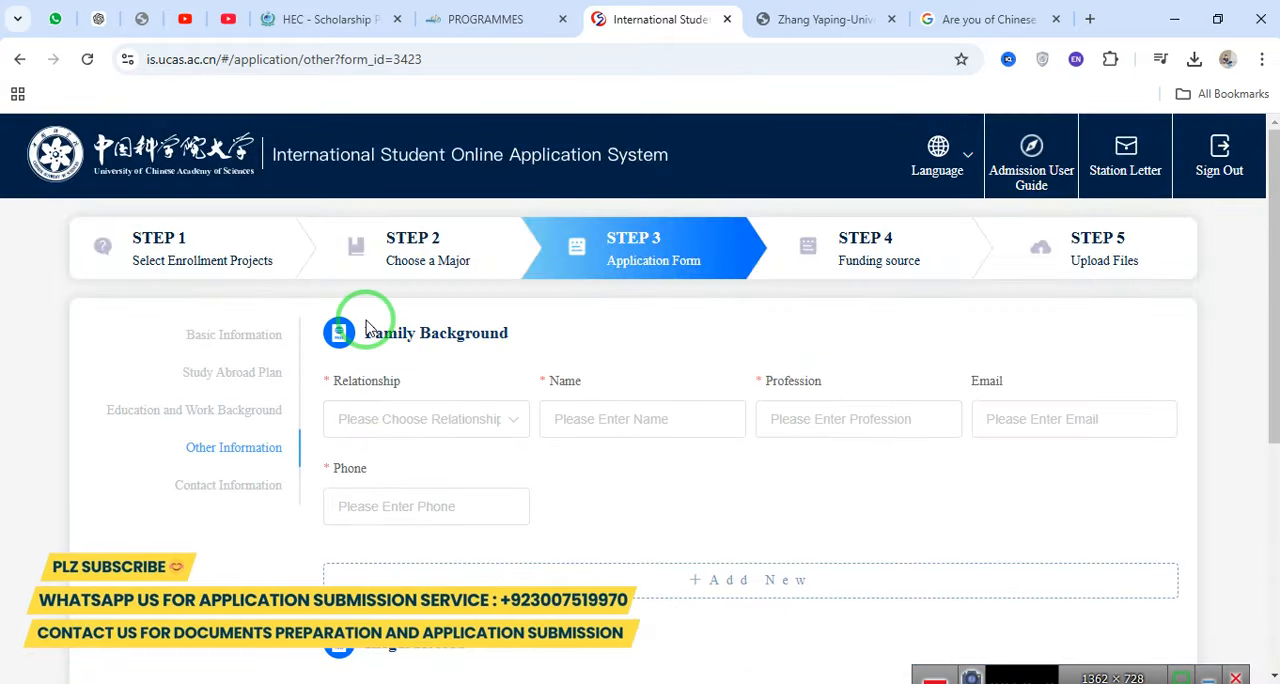
drag(360, 333, 540, 341)
click(423, 422)
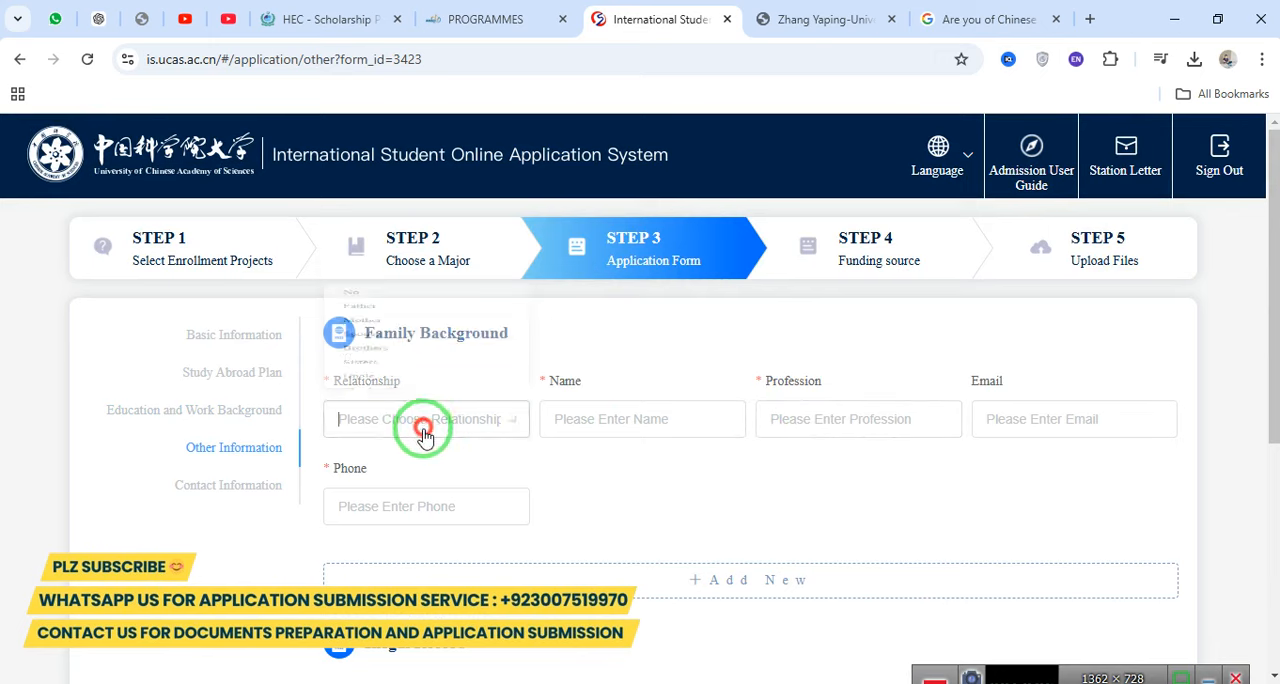
click(384, 199)
Enter the father's name and set his profession to Businessman.
click(608, 419)
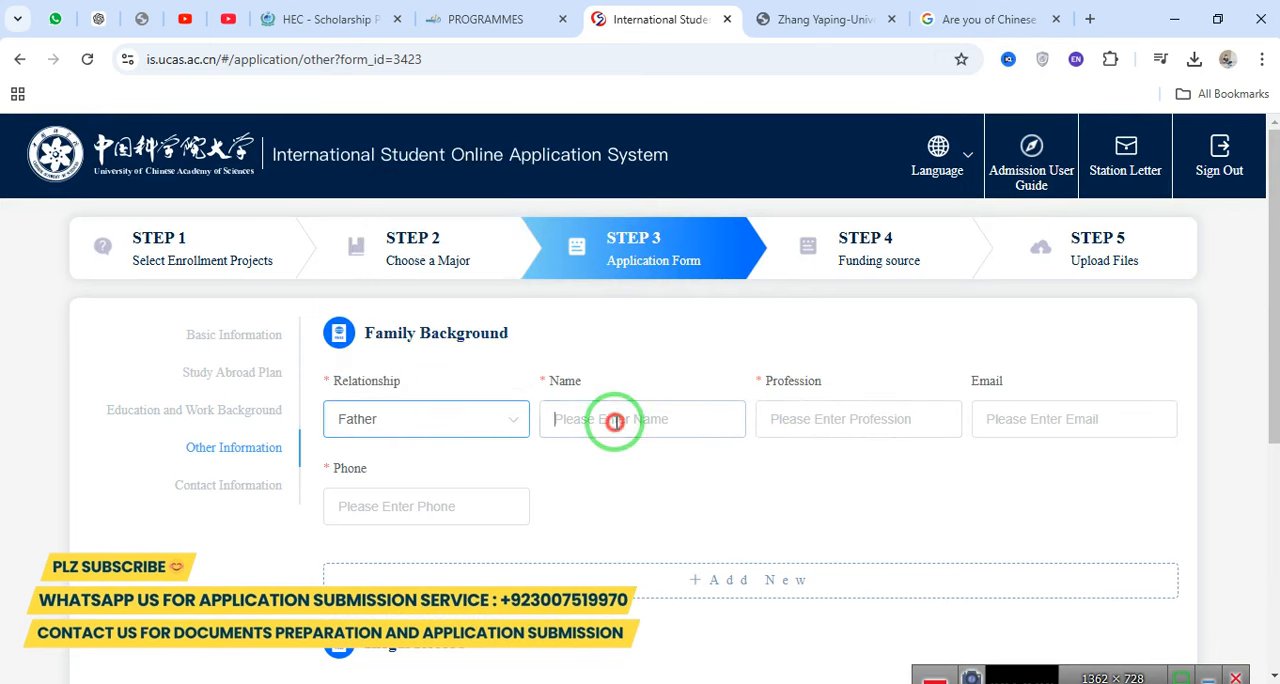
text(Malik)
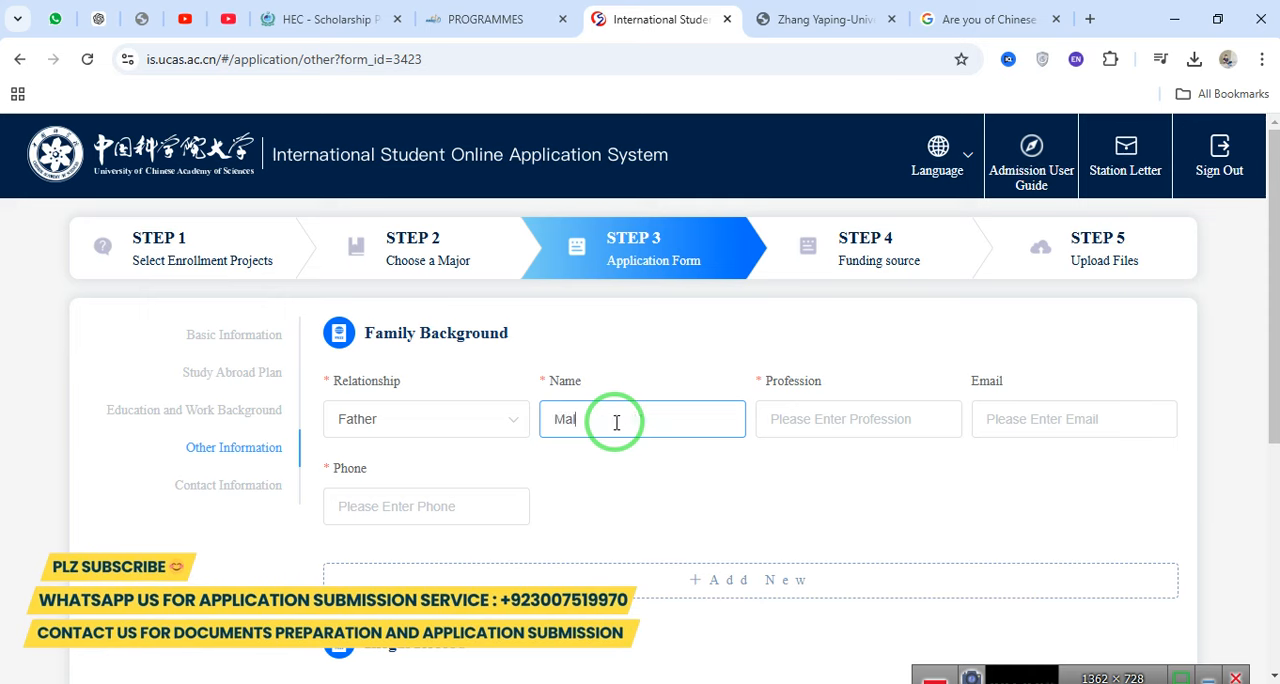
key(Tab)
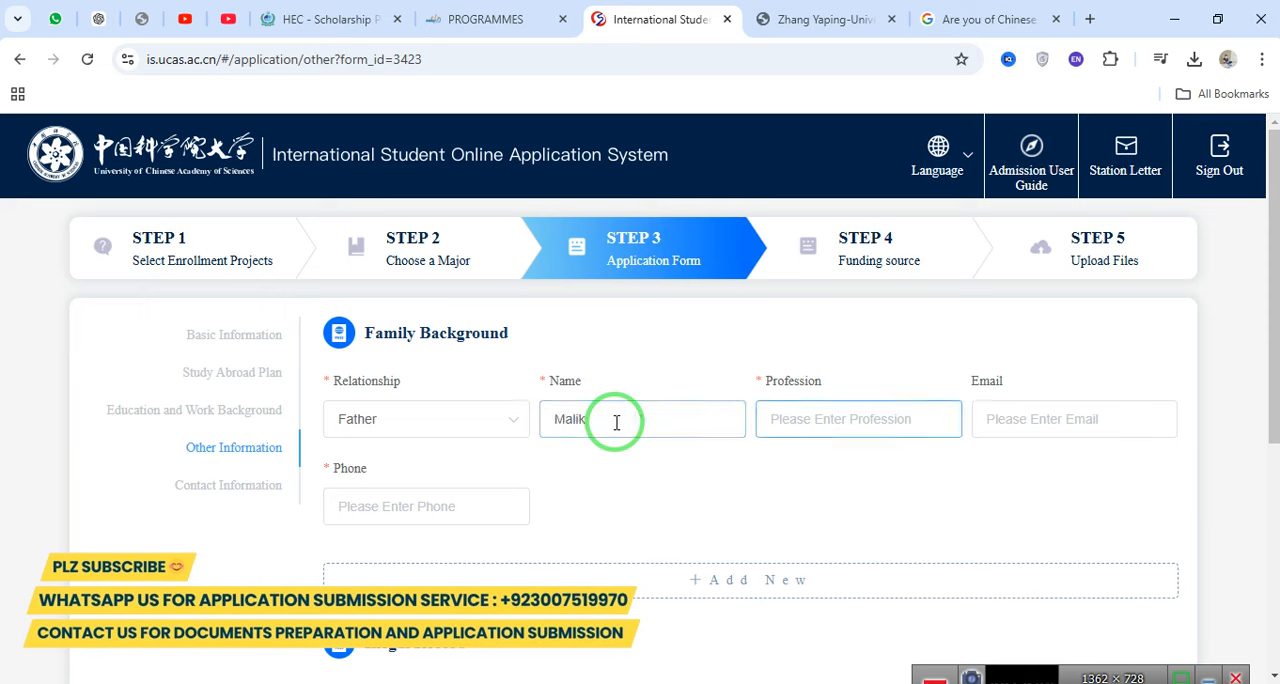
text(B)
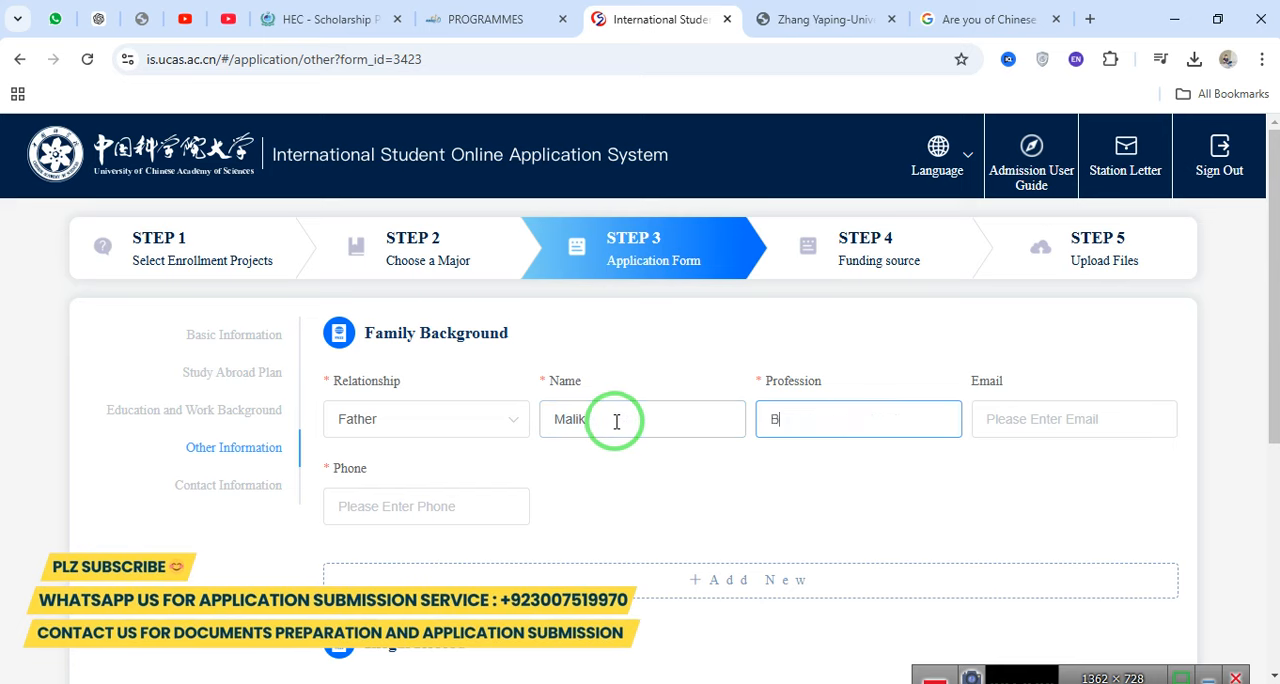
text(usinessman)
key(Tab)
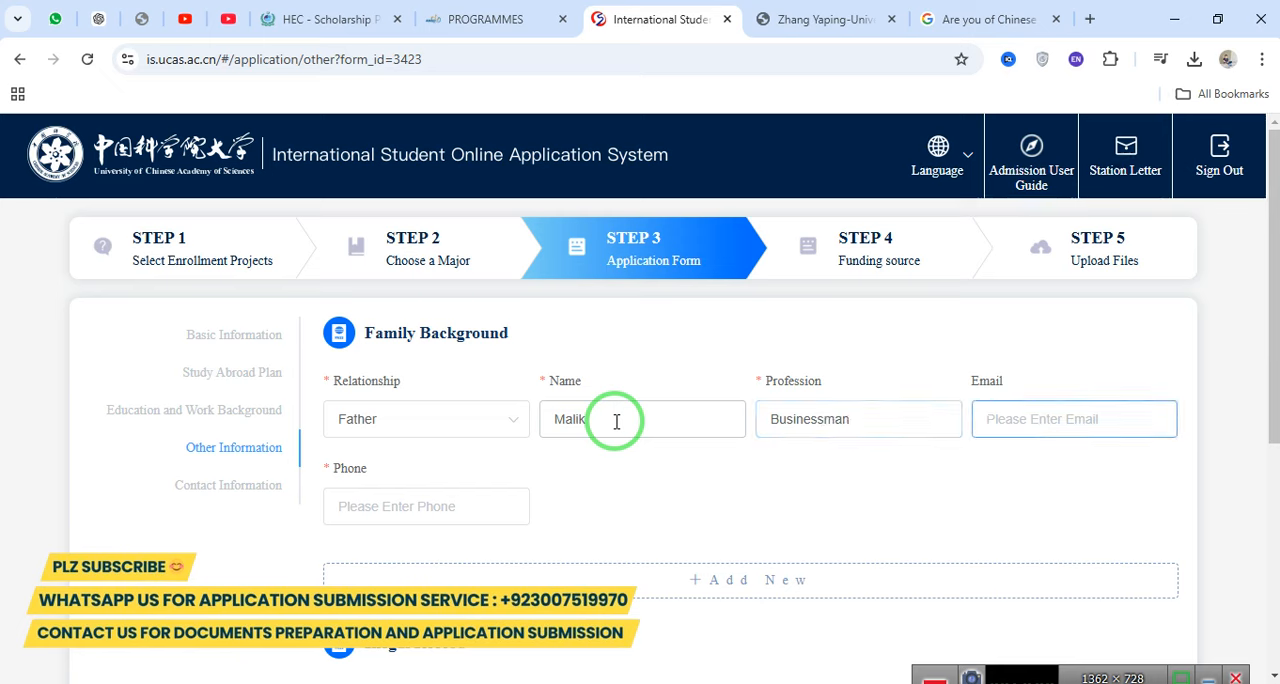
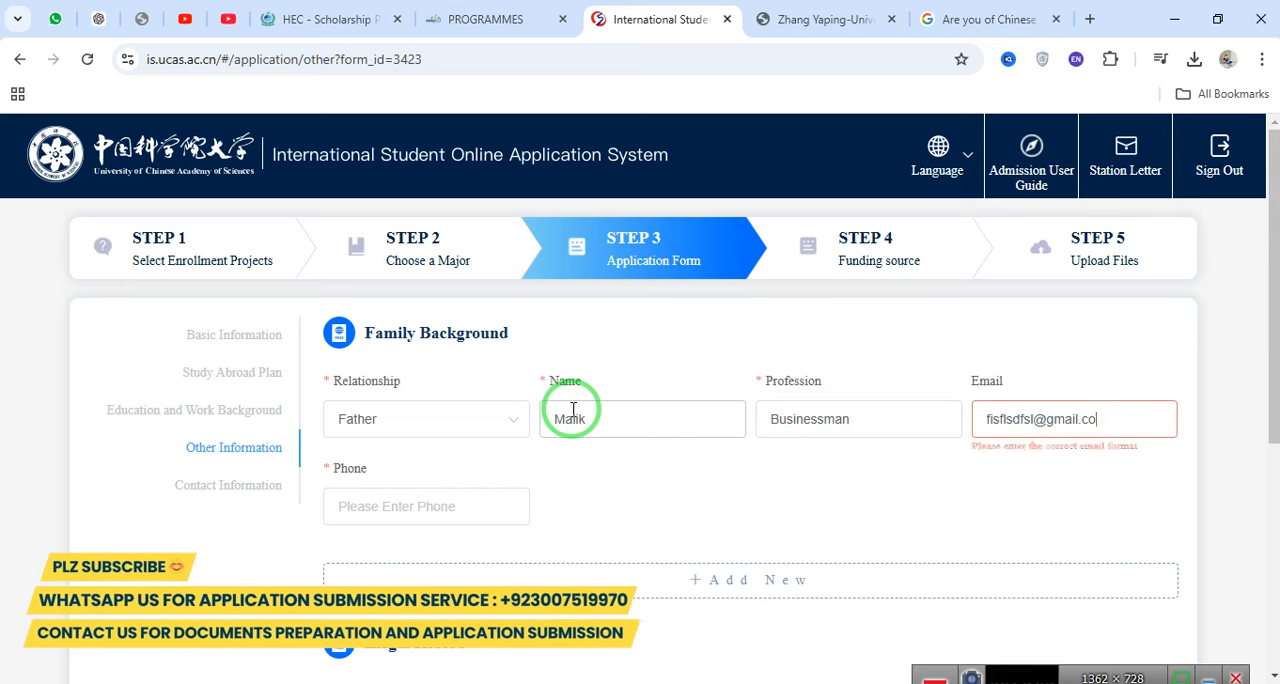
Fill in the father's email address and phone number.
key(Tab)
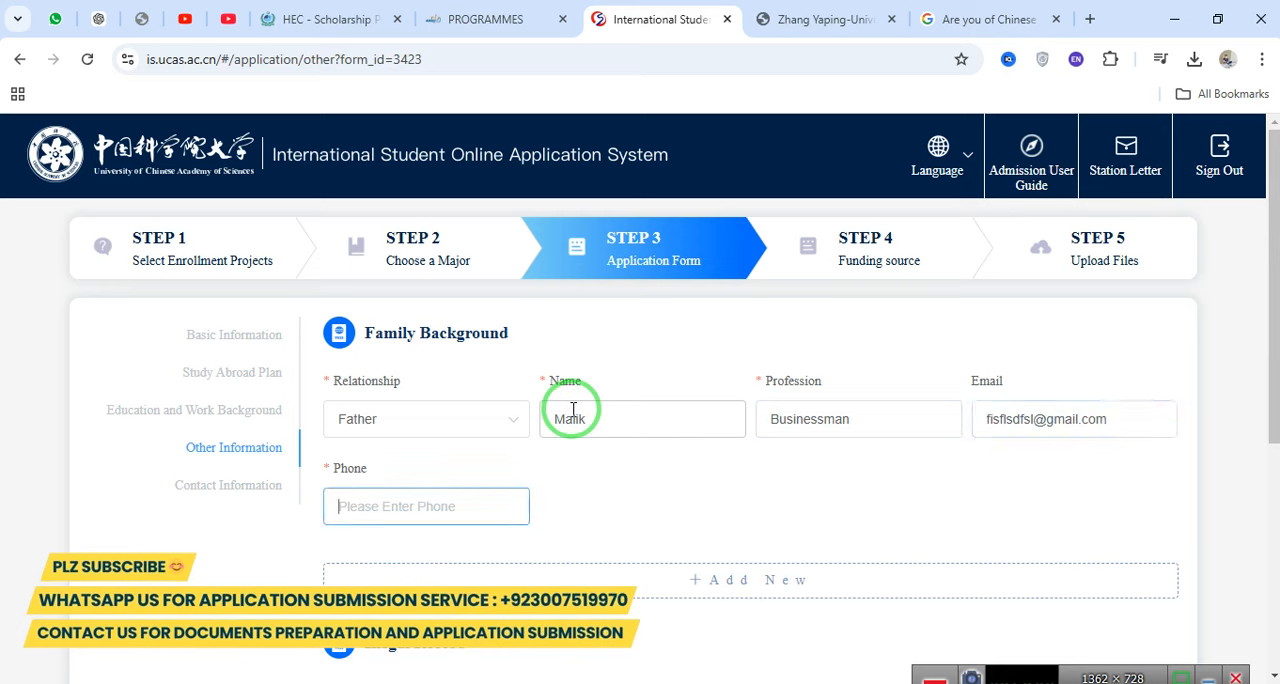
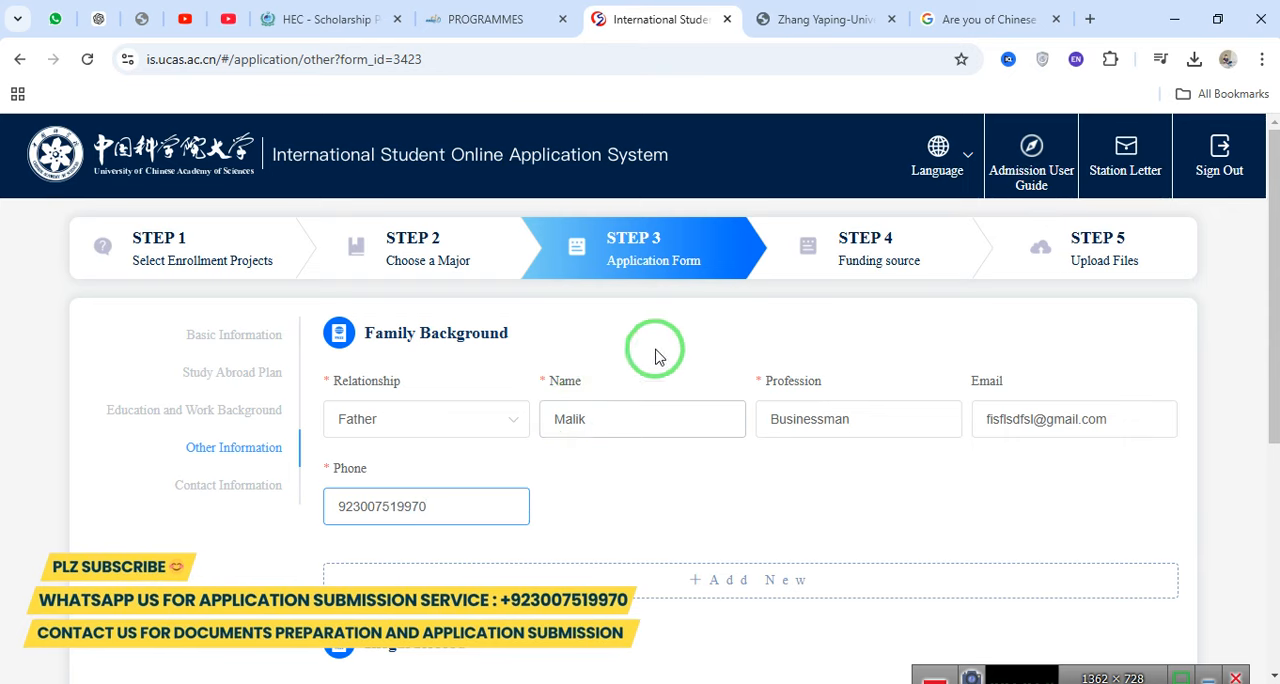
Open the relationship choices of the father's Family Background entry.
drag(1274, 315, 1260, 395)
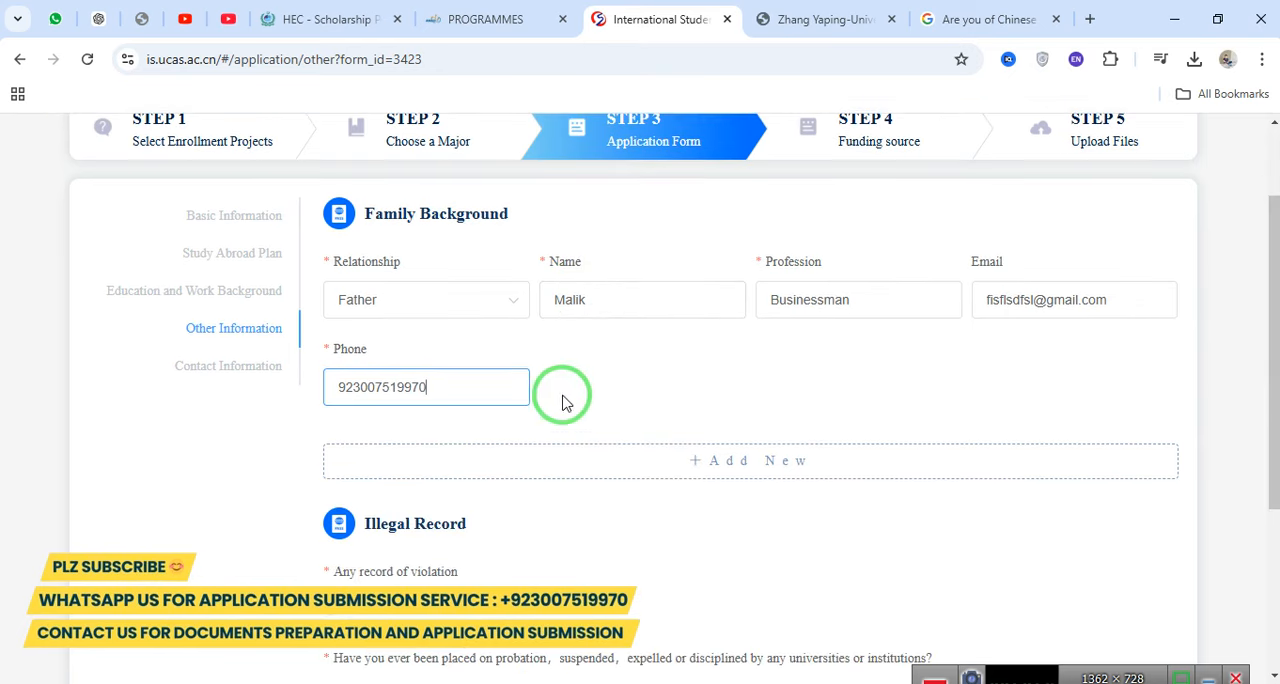
drag(364, 214, 538, 216)
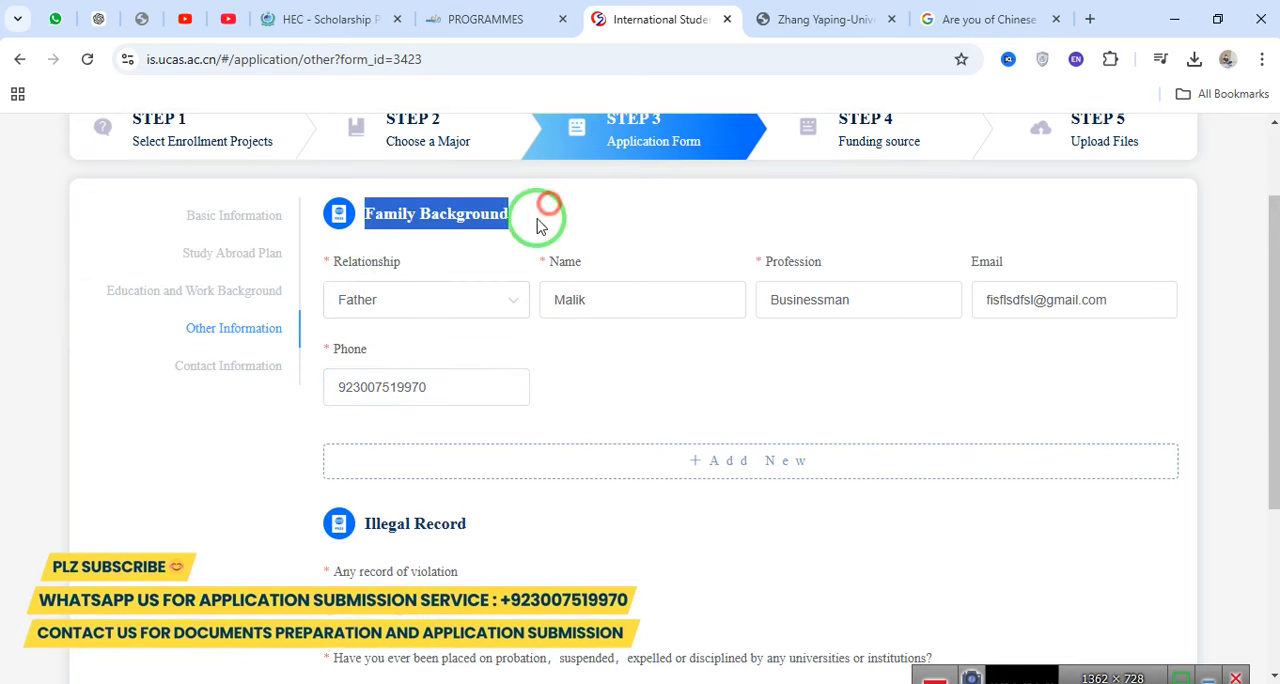
click(430, 320)
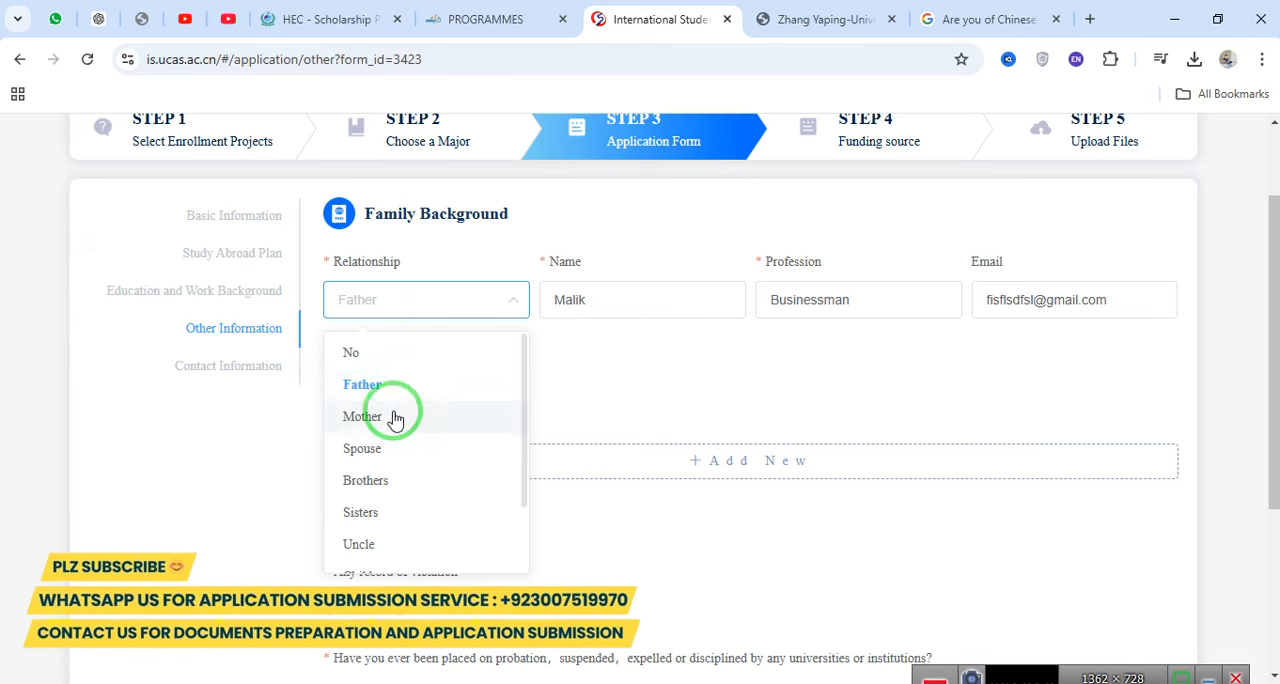
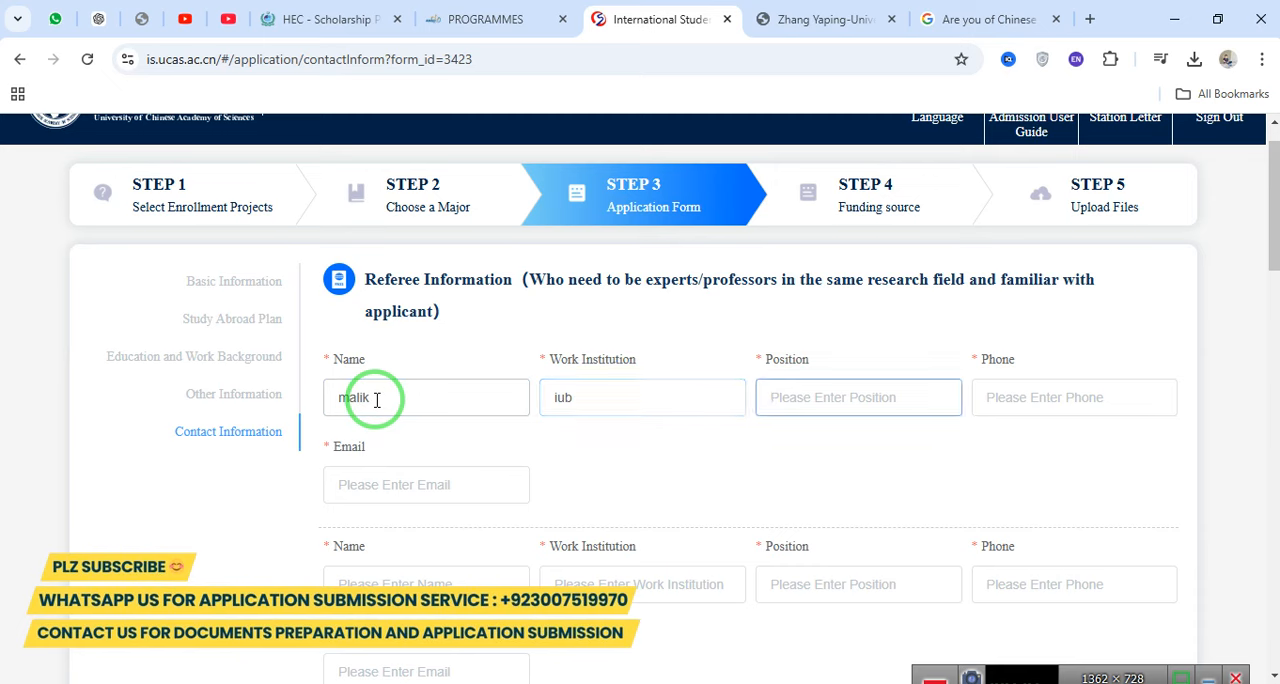
Set the first referee's position to lecturer and fill in that referee's phone number and email address.
text(lecturer)
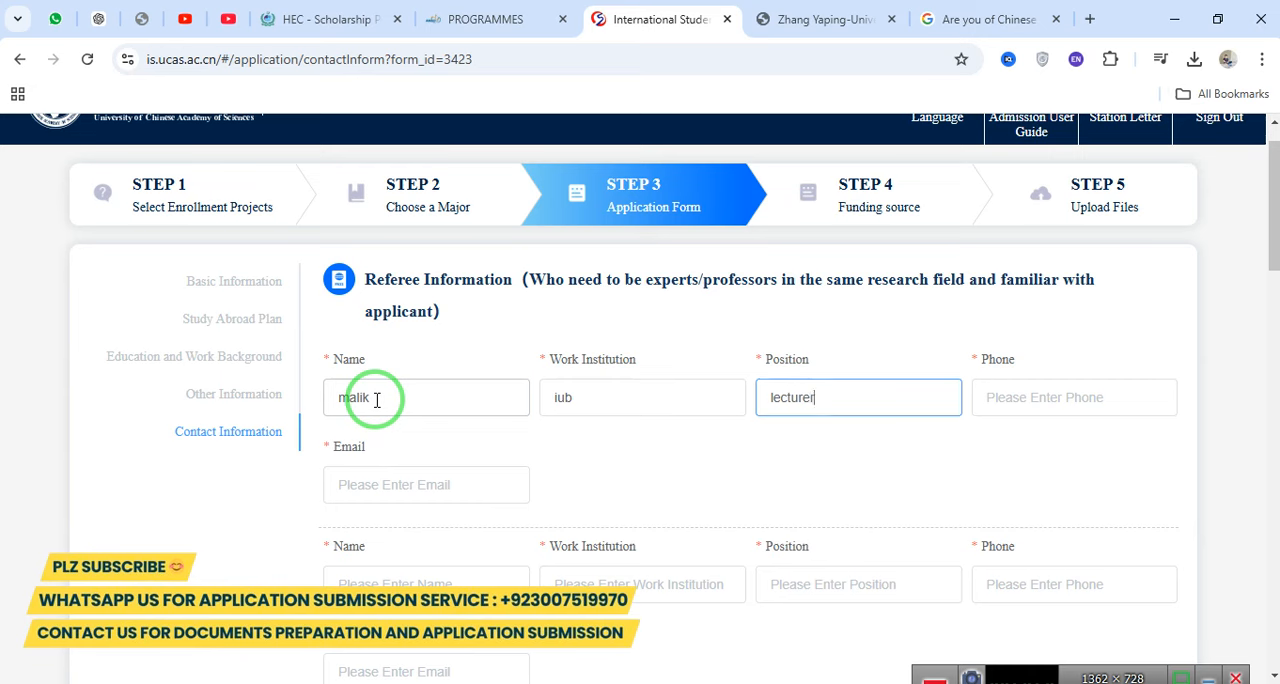
key(Tab)
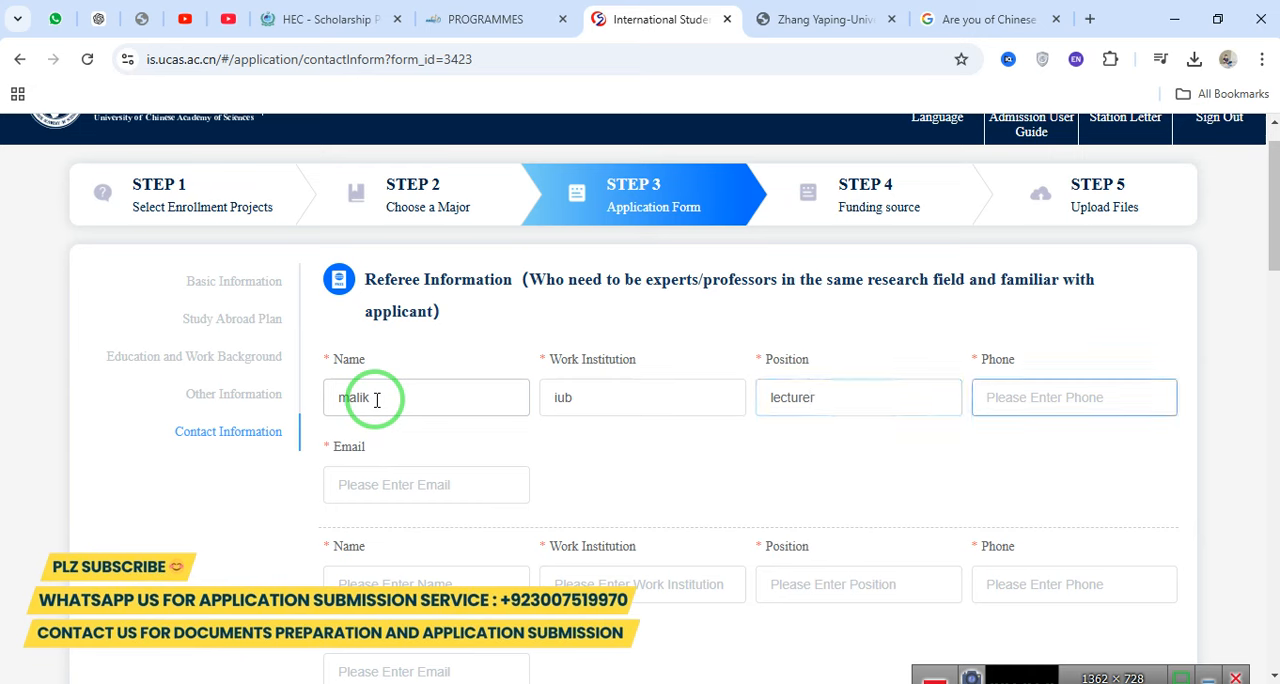
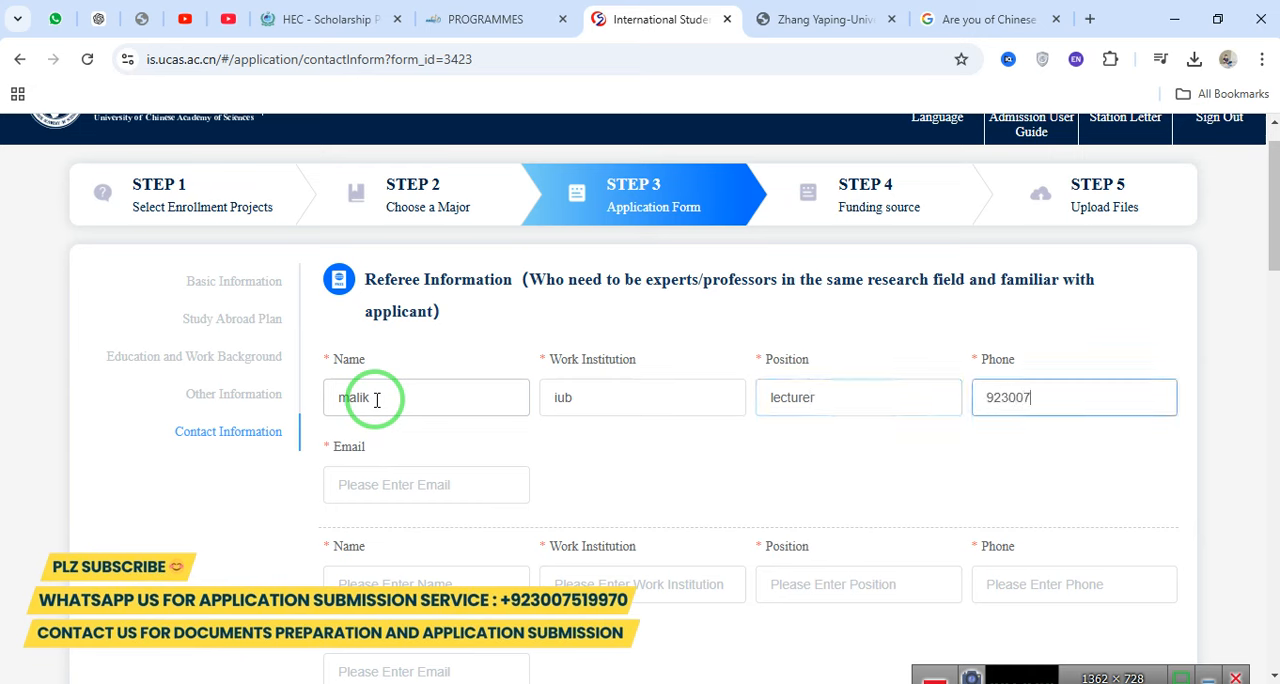
key(Tab)
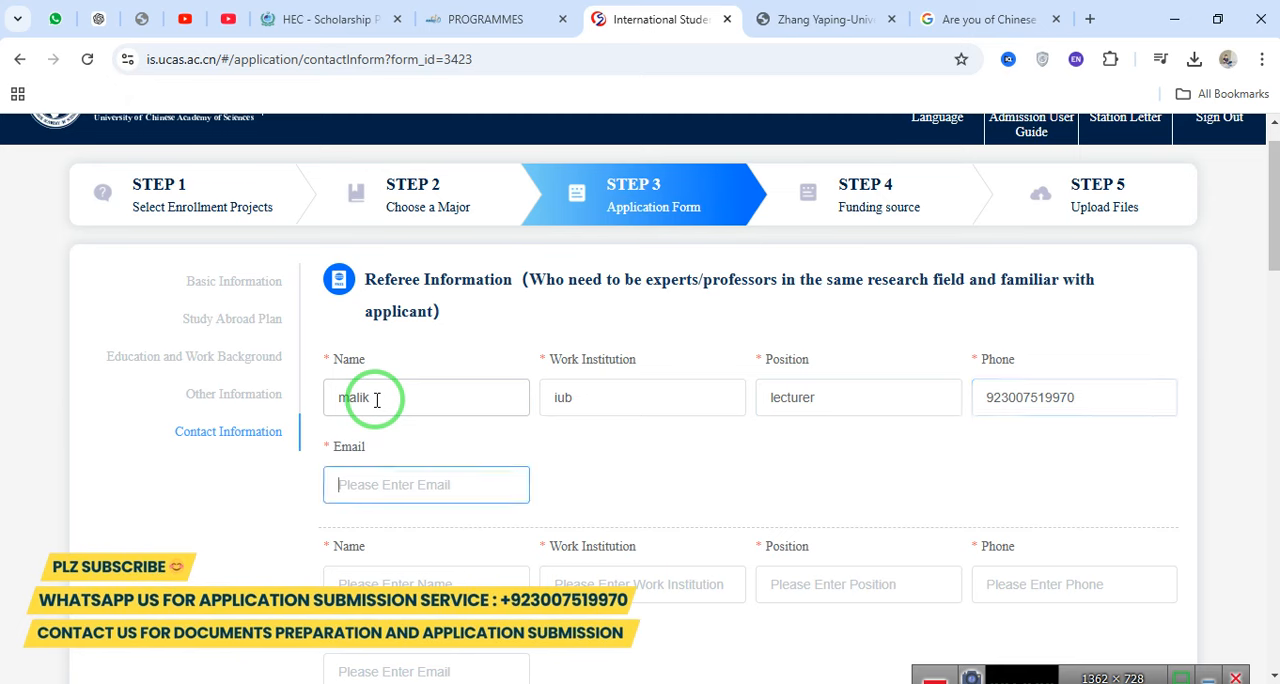
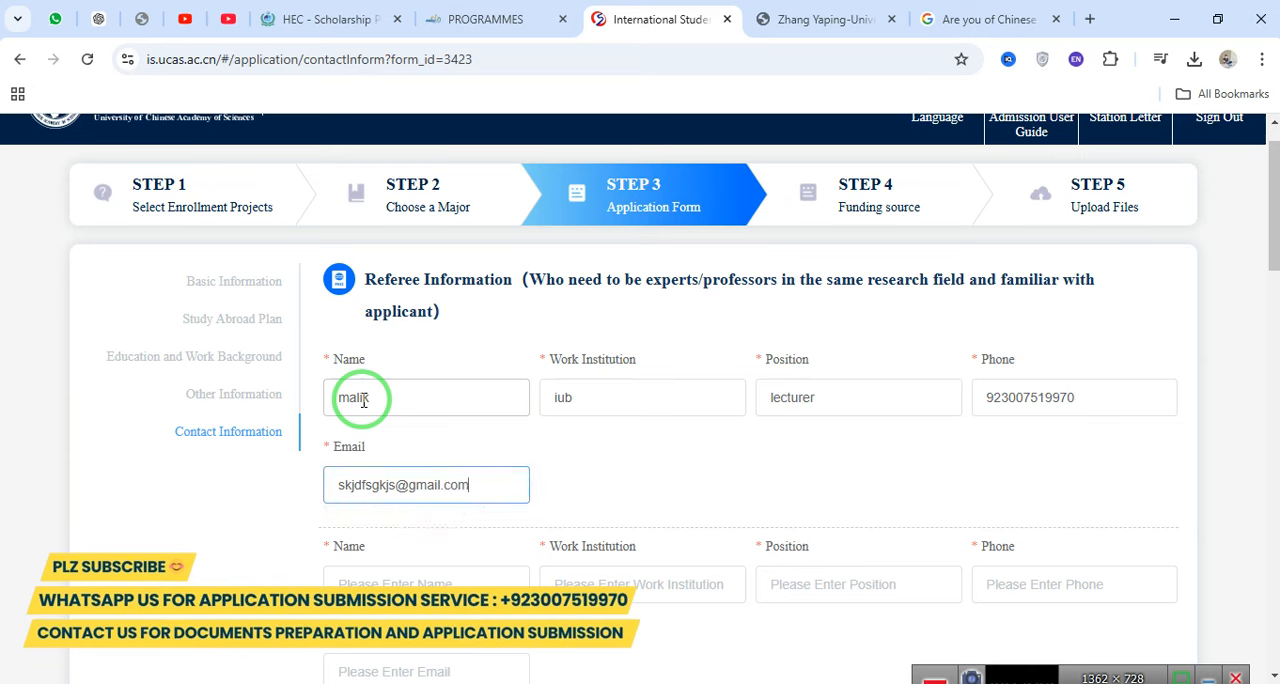
key(Tab)
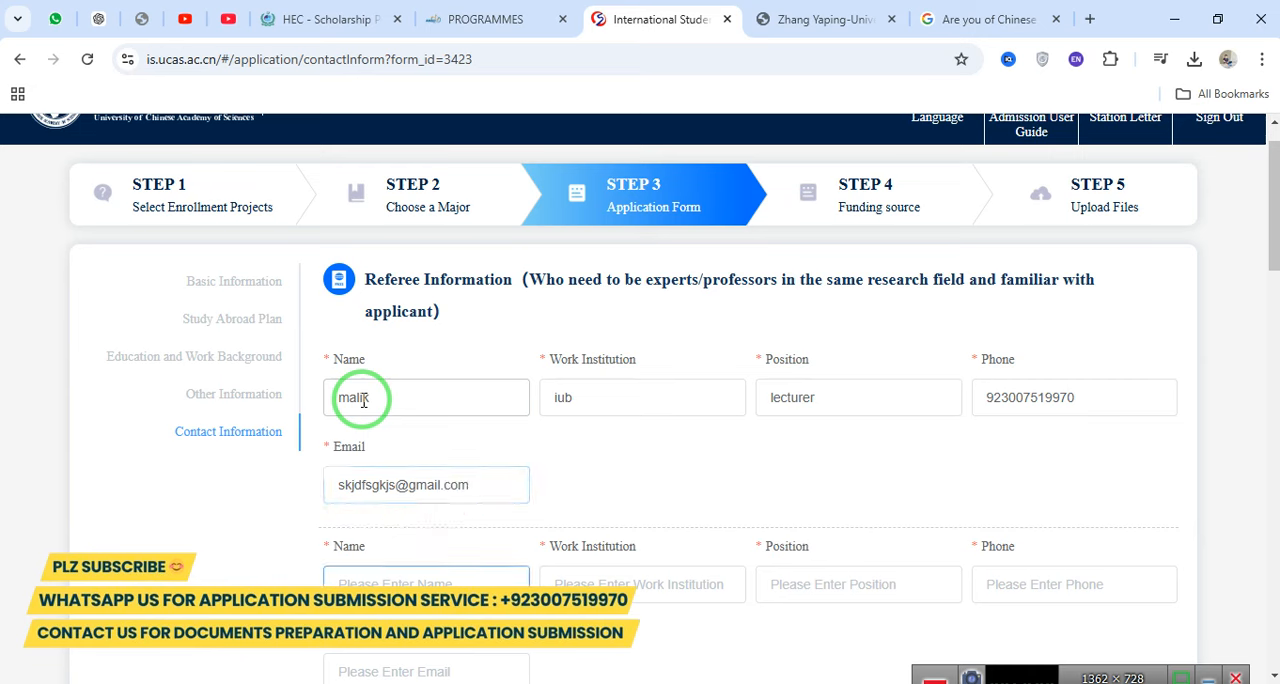
Enter the second referee's name, with work institution iub and position lecturer.
text(muhammad)
key(Tab)
text(iub)
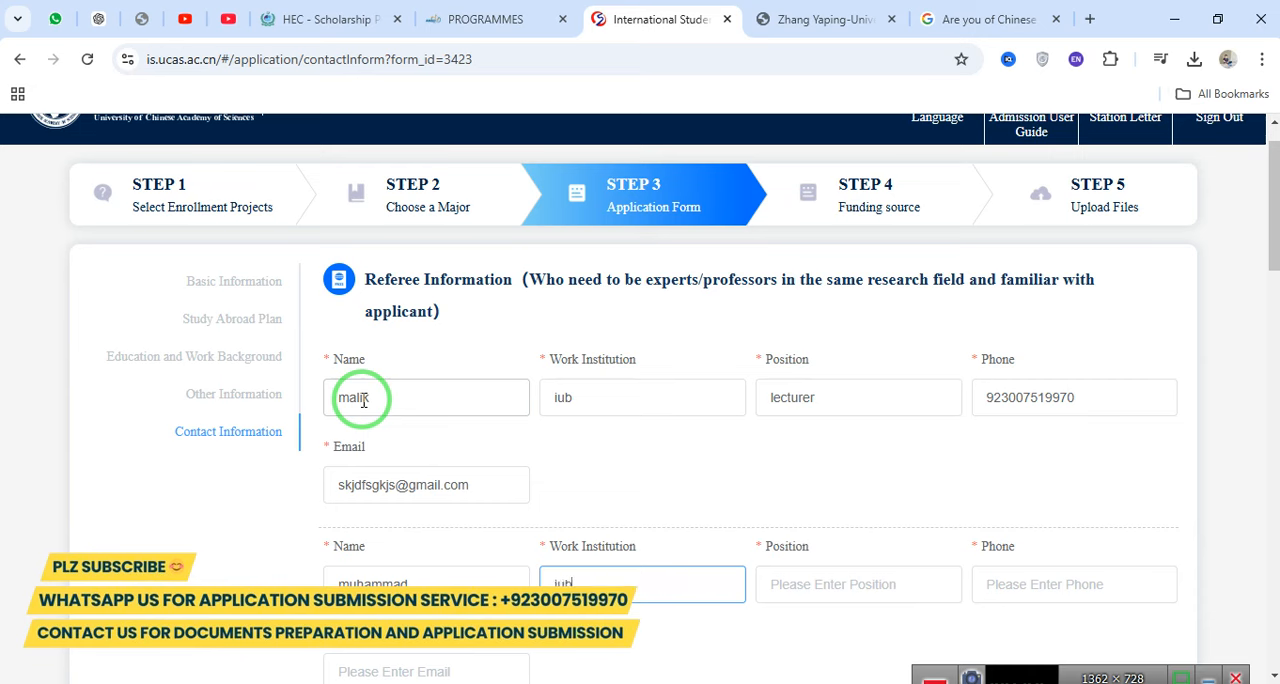
key(Tab)
text(l)
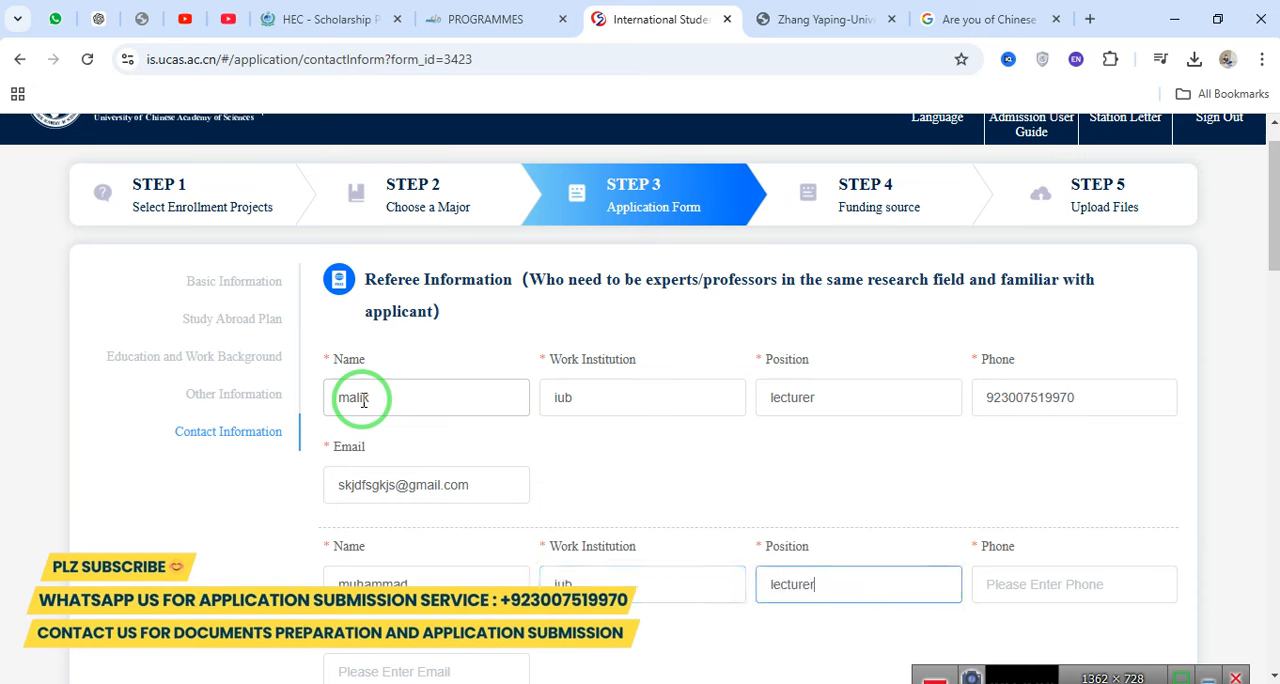
Fill in the second referee's phone number and email address.
key(Tab)
text(9)
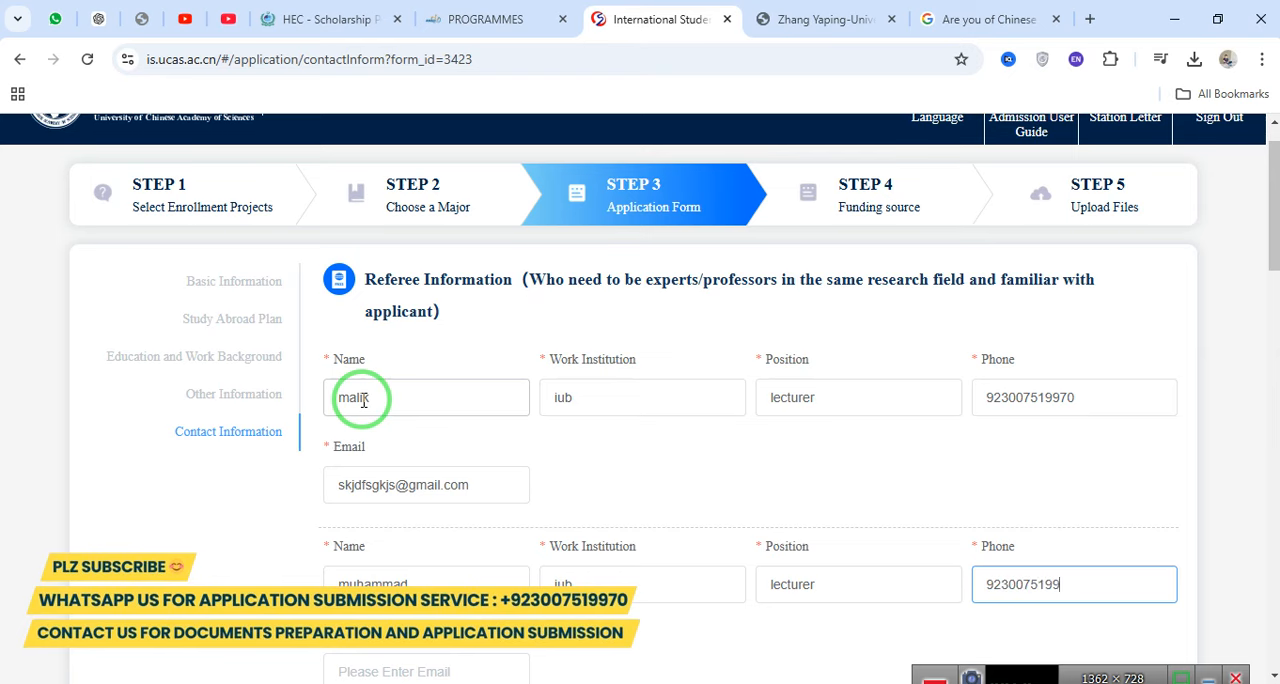
text(70)
key(Tab)
text(f)
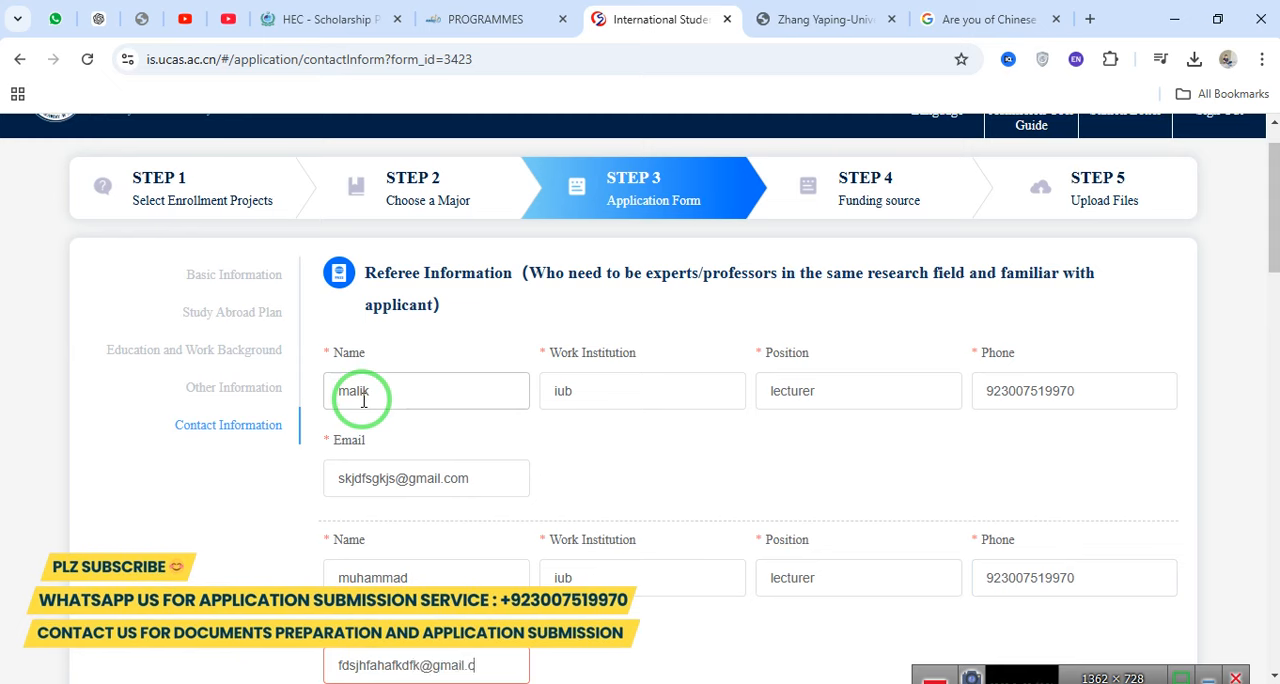
Enter the emergency contact's name and phone number in the Emergency Contact section.
drag(1272, 200, 1272, 304)
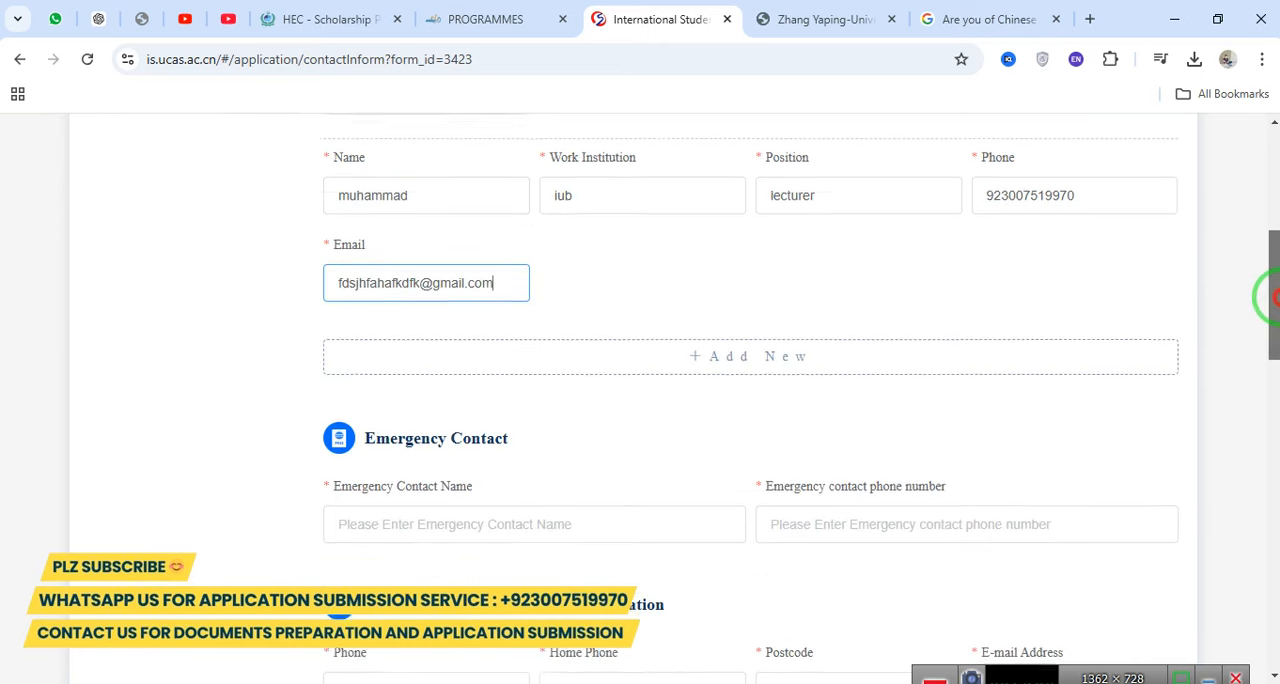
drag(349, 360, 613, 388)
click(613, 388)
scroll(711, 366, down, 1)
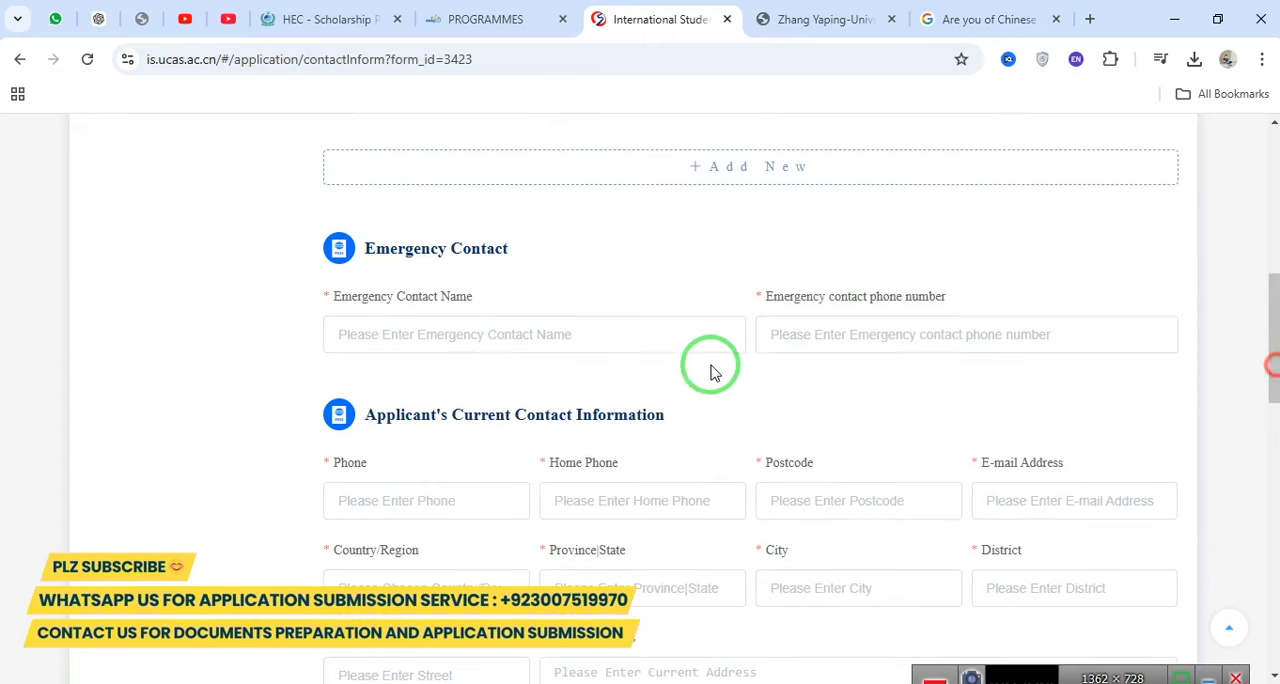
click(571, 343)
text(muh)
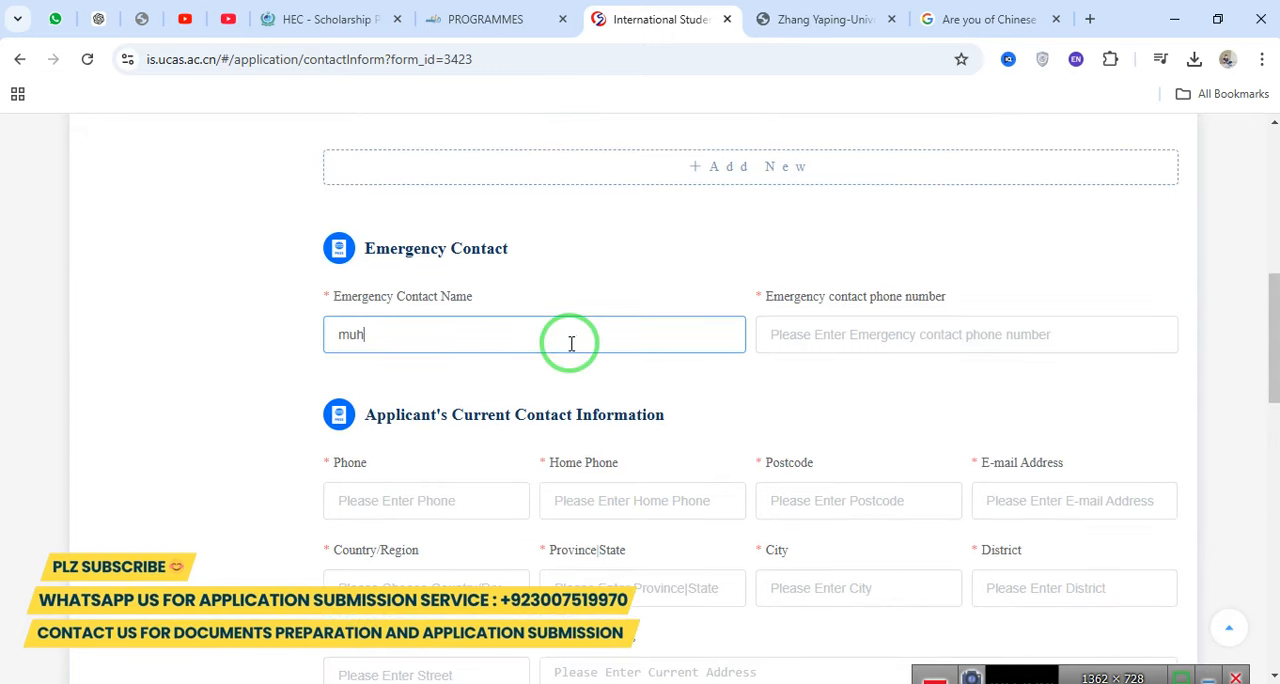
text(ammad)
key(Tab)
text(9)
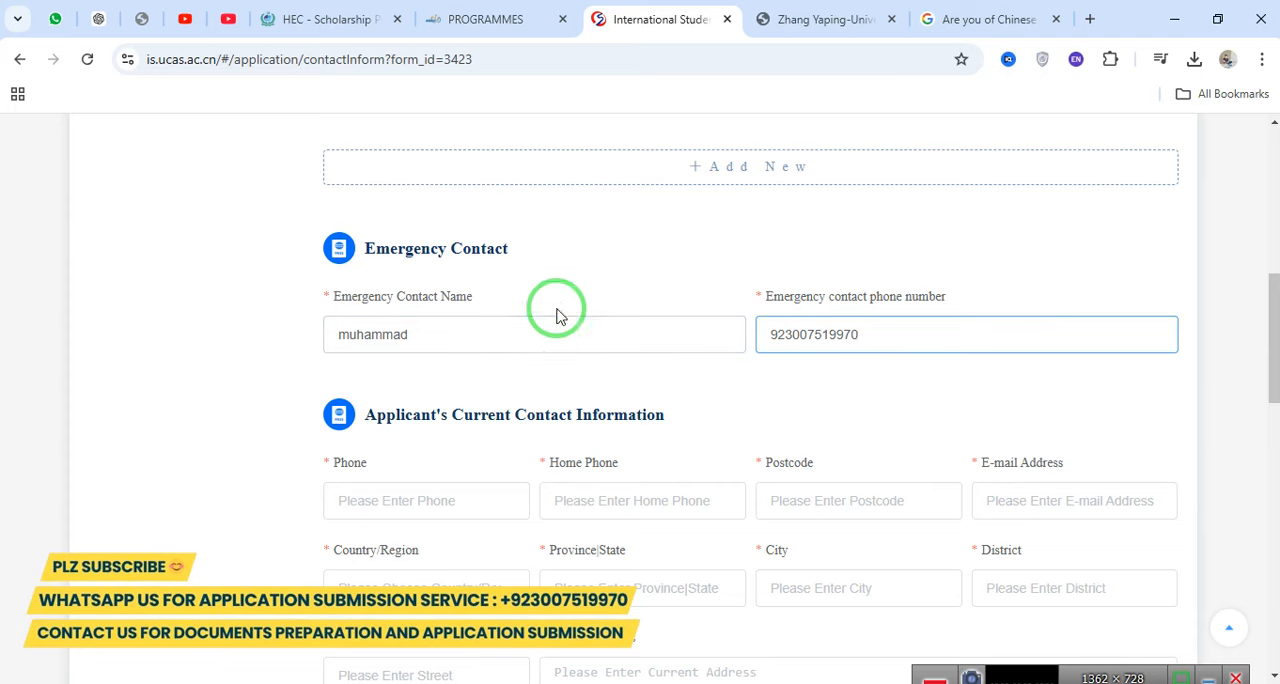
Fill in the applicant's phone, home phone and postcode under Applicant's Current Contact Information.
drag(1271, 372, 1272, 420)
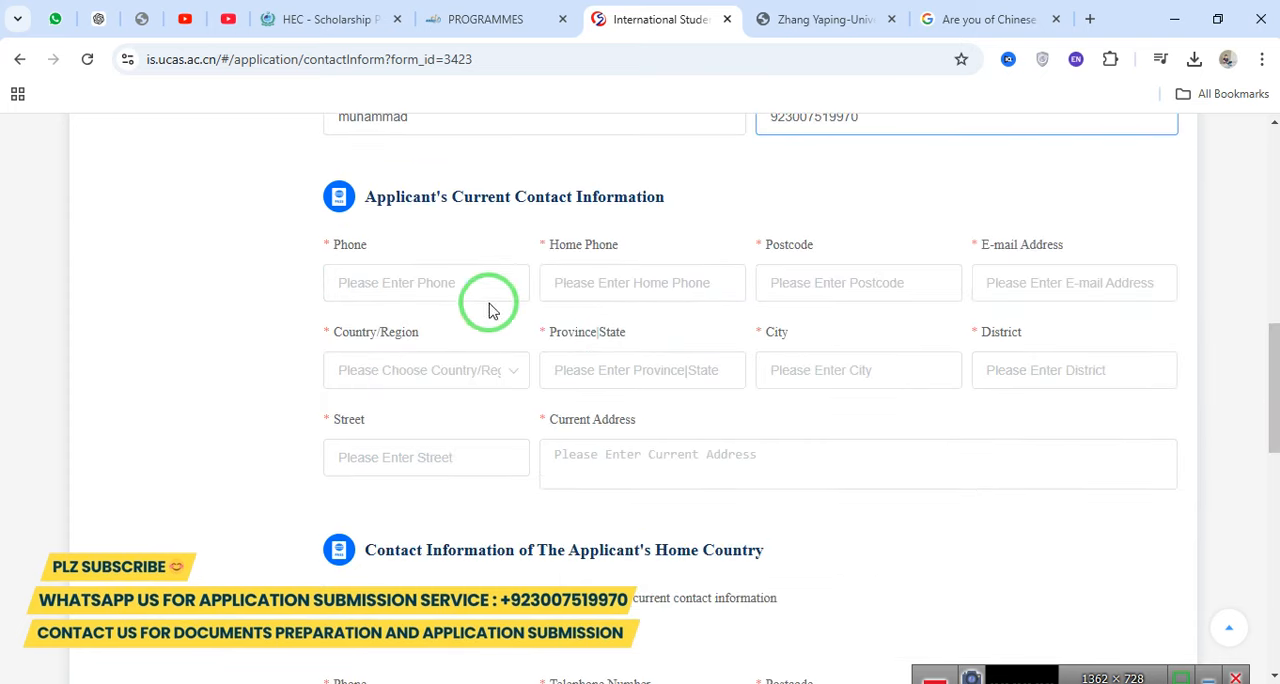
click(437, 286)
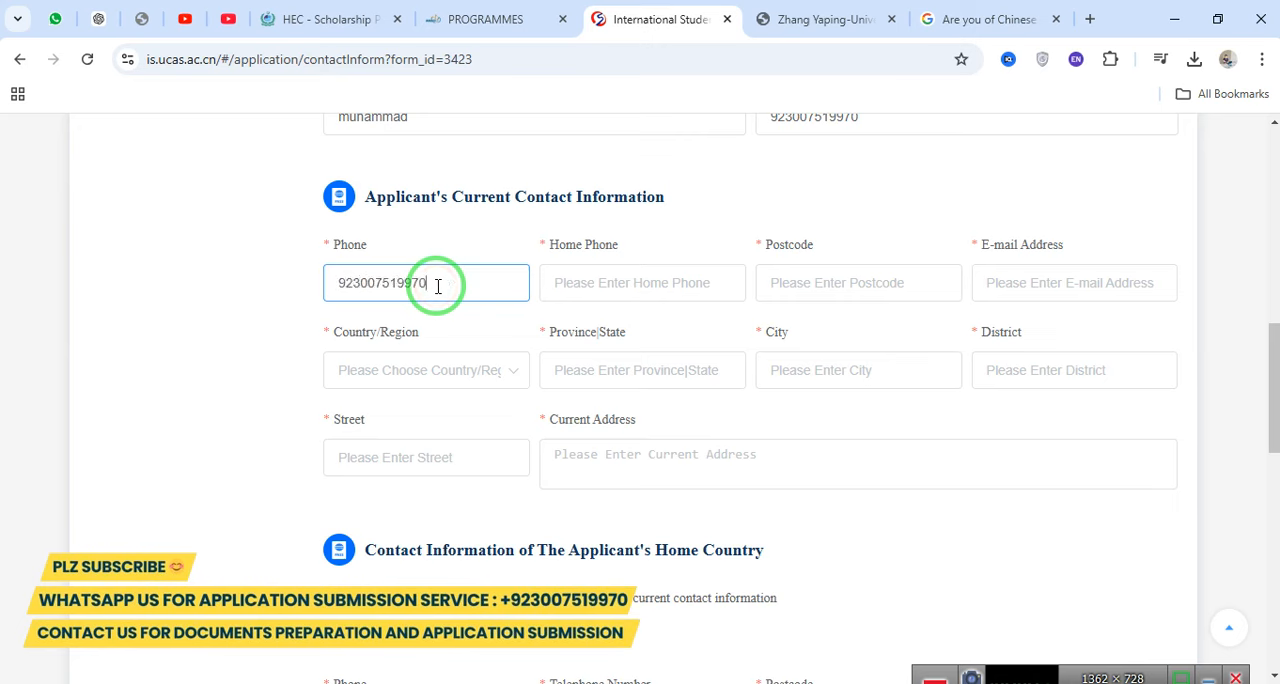
key(Tab)
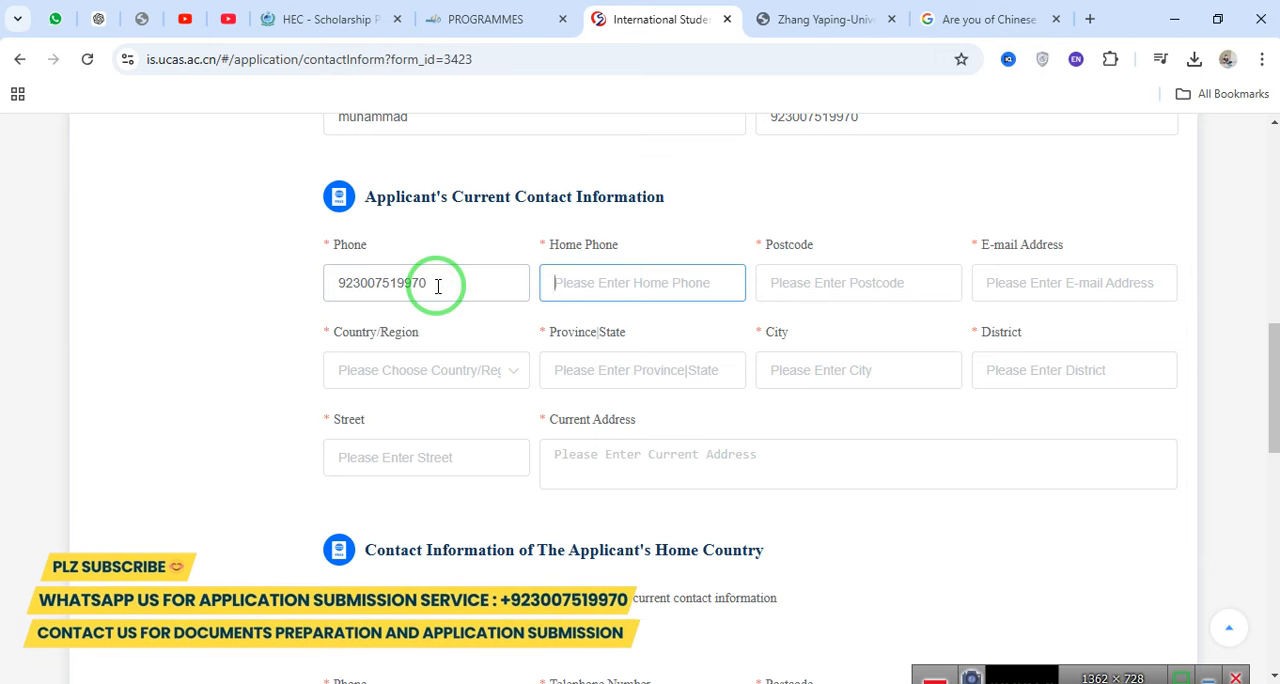
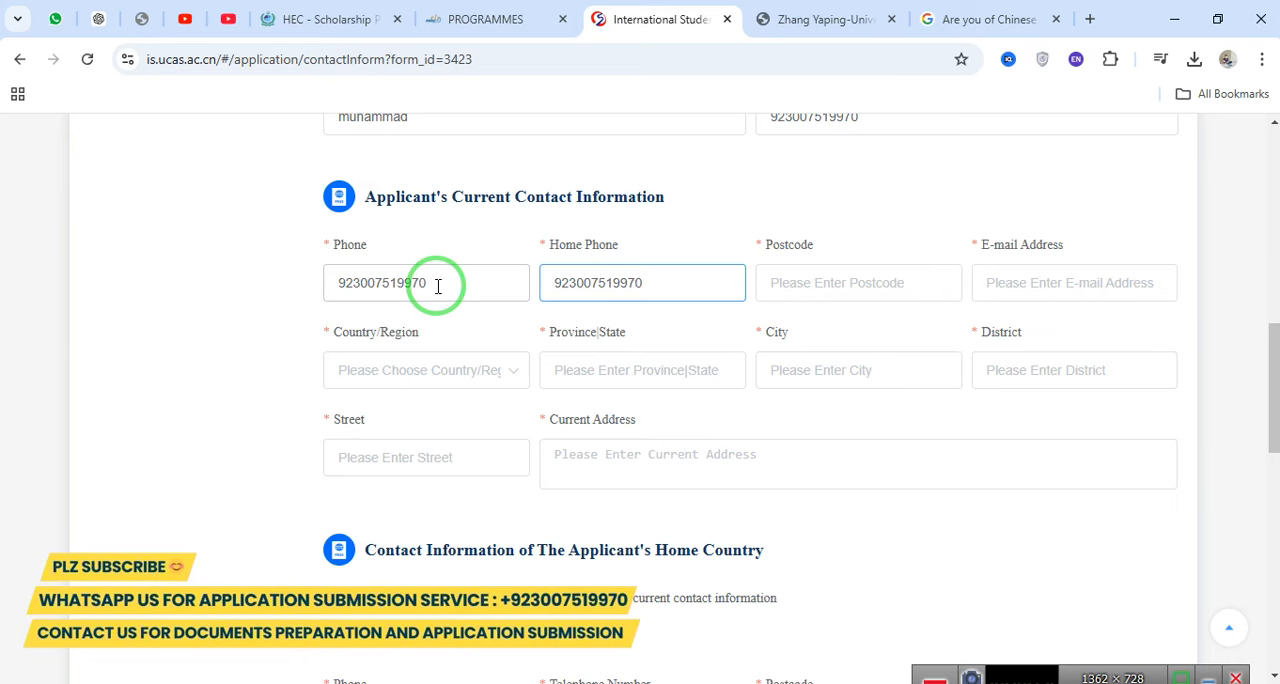
key(Tab)
text(7437)
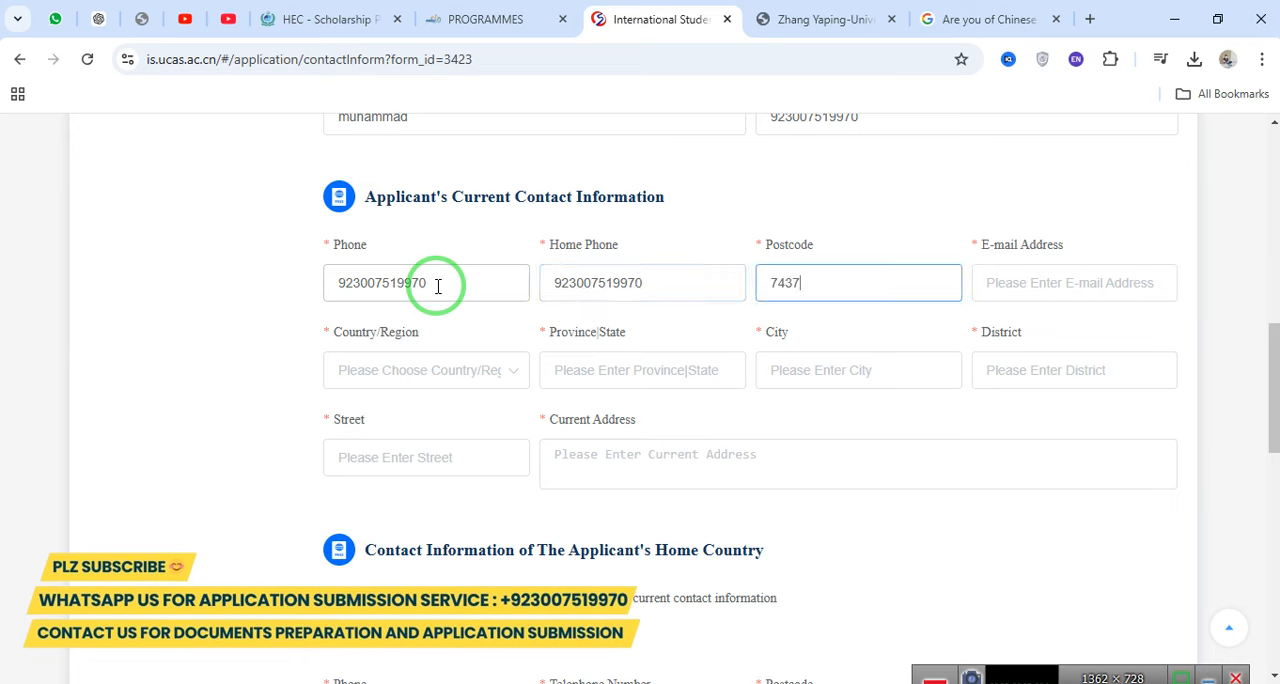
Enter the applicant's email address in lowercase in the current contact information.
key(Tab)
text(MUH)
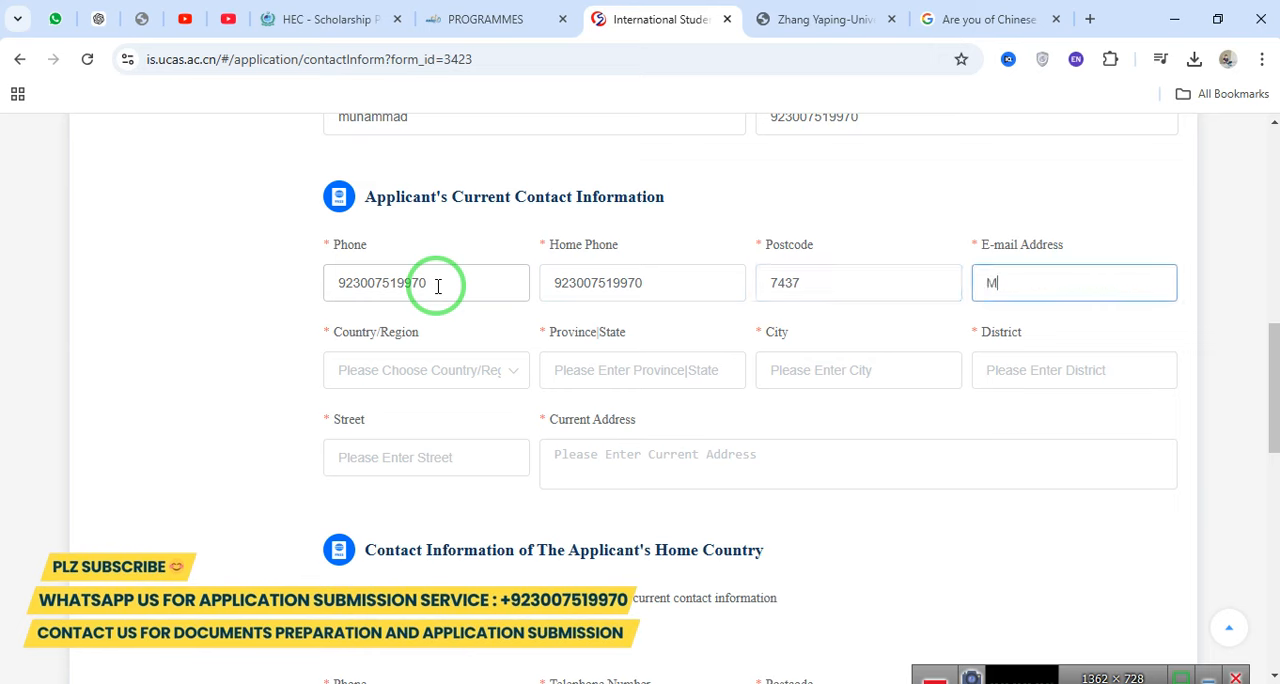
key(BackSpace)
key(BackSpace)
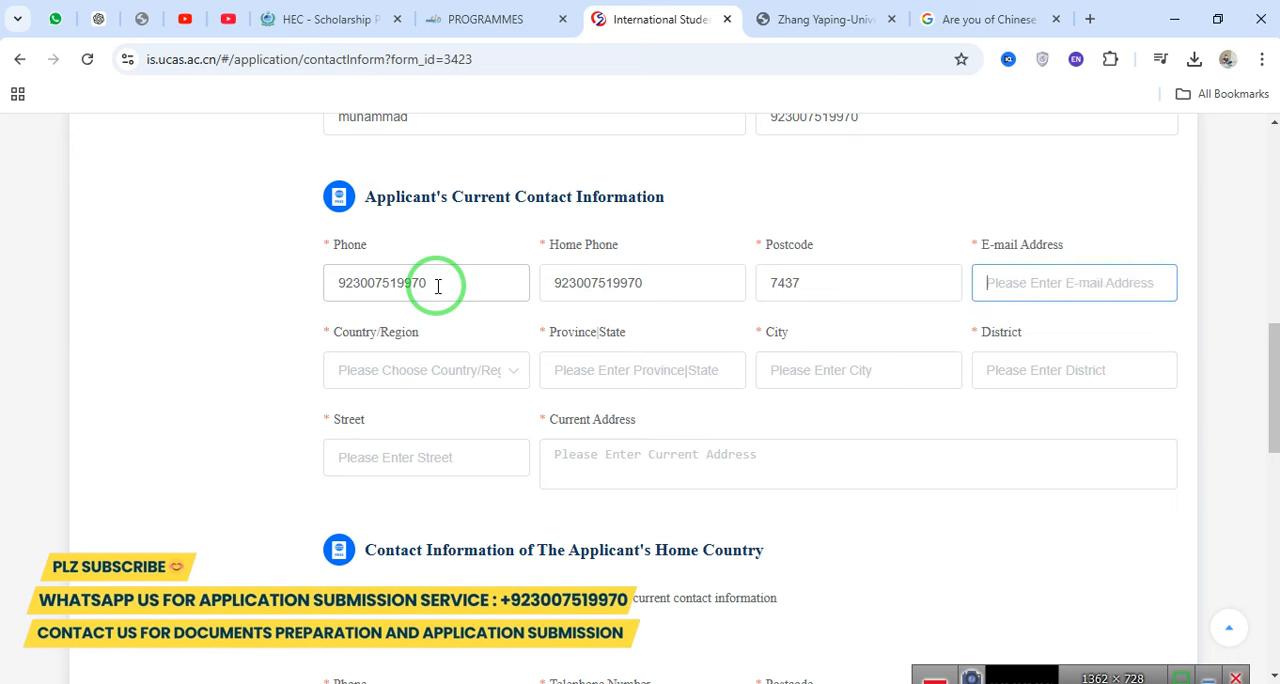
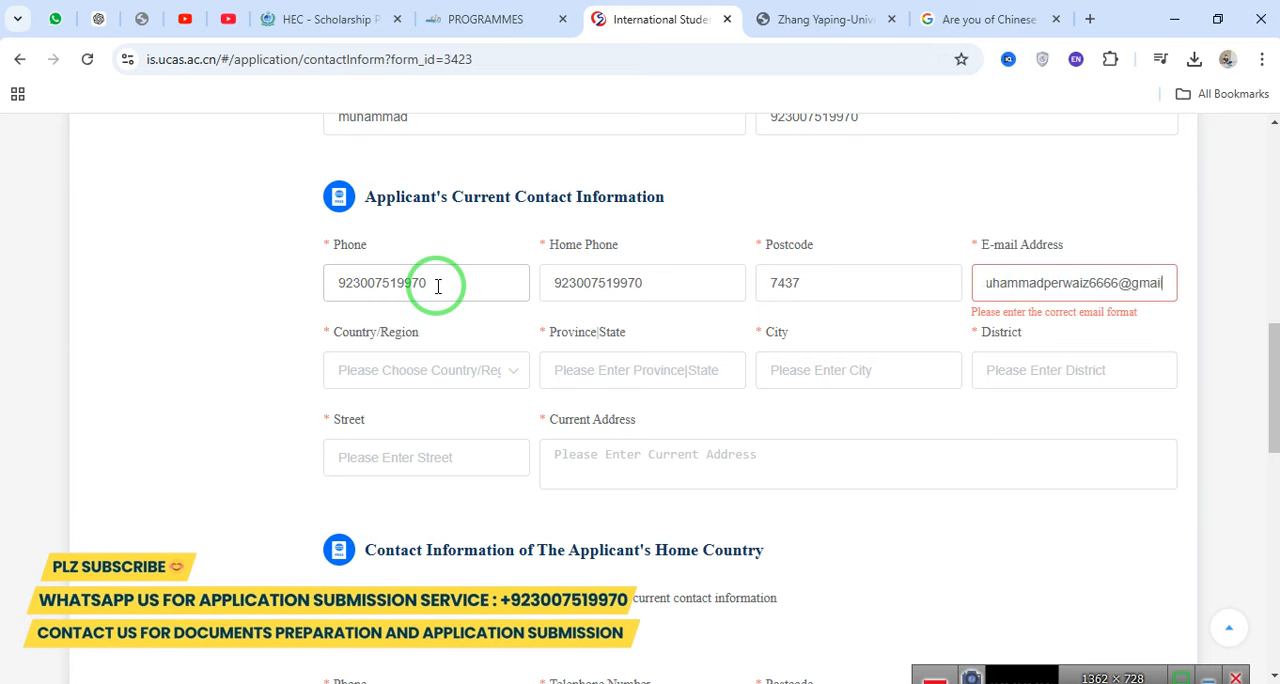
Choose Pakistan as the applicant's current country and enter punjab as the province.
key(Tab)
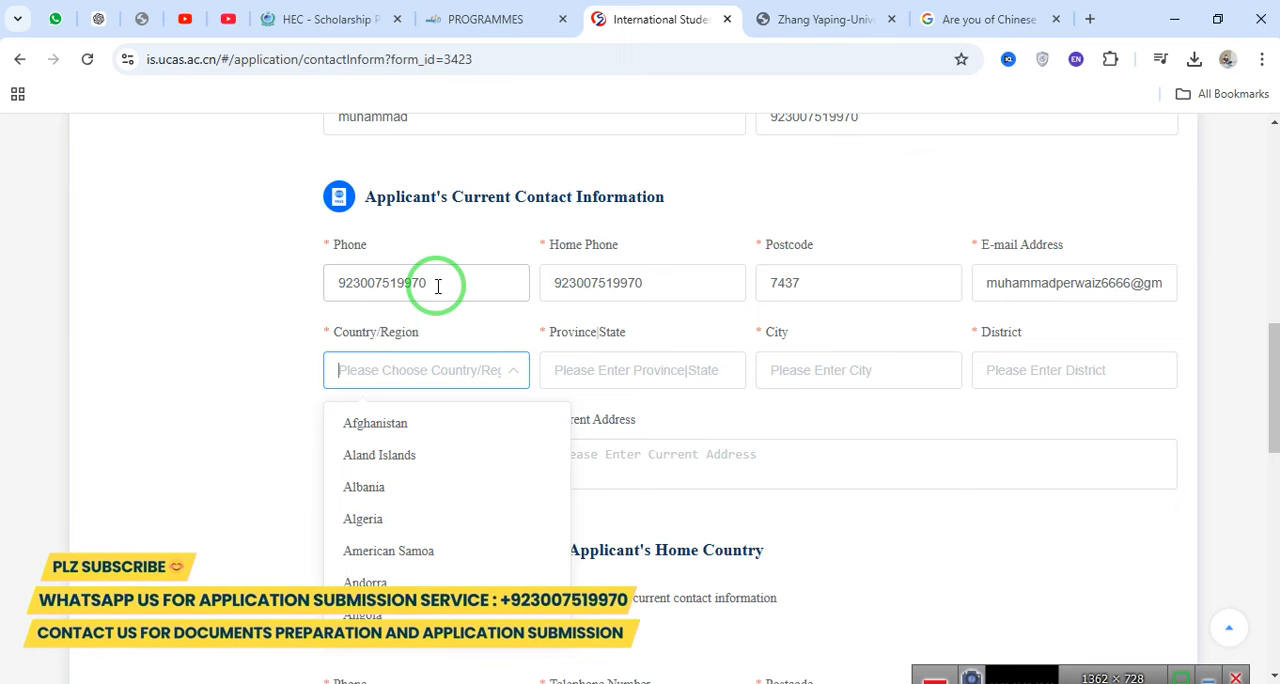
text(pakis)
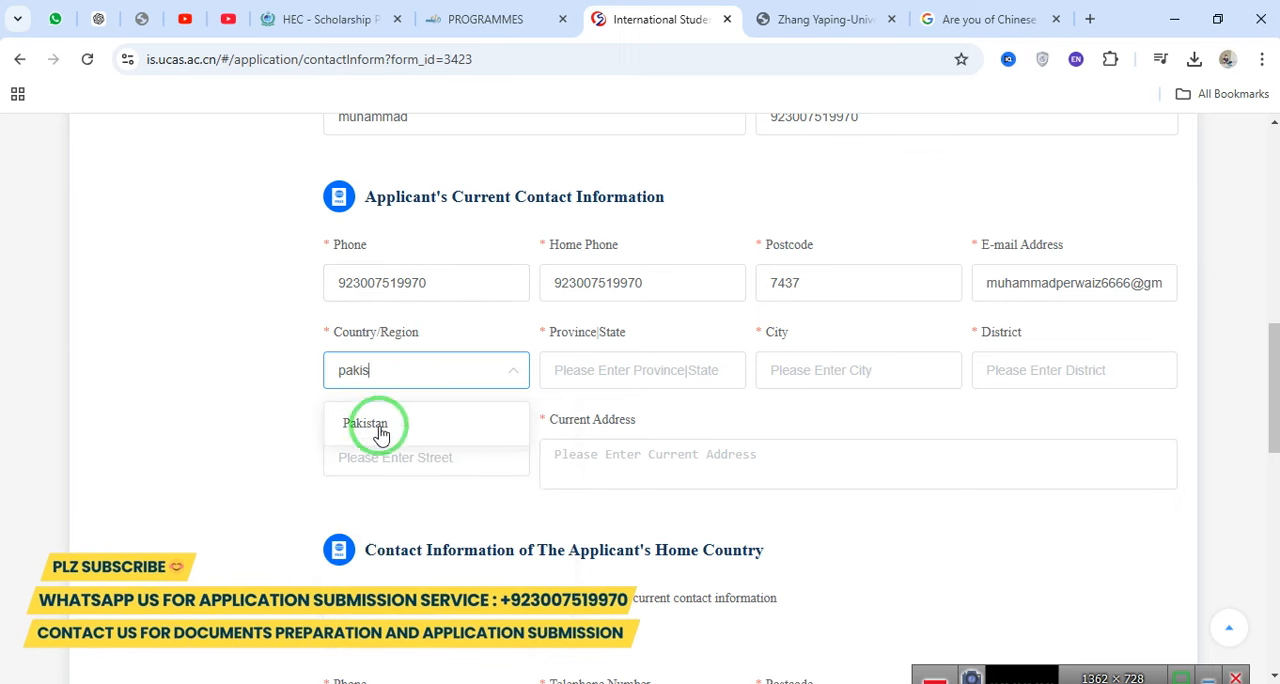
click(380, 432)
click(605, 370)
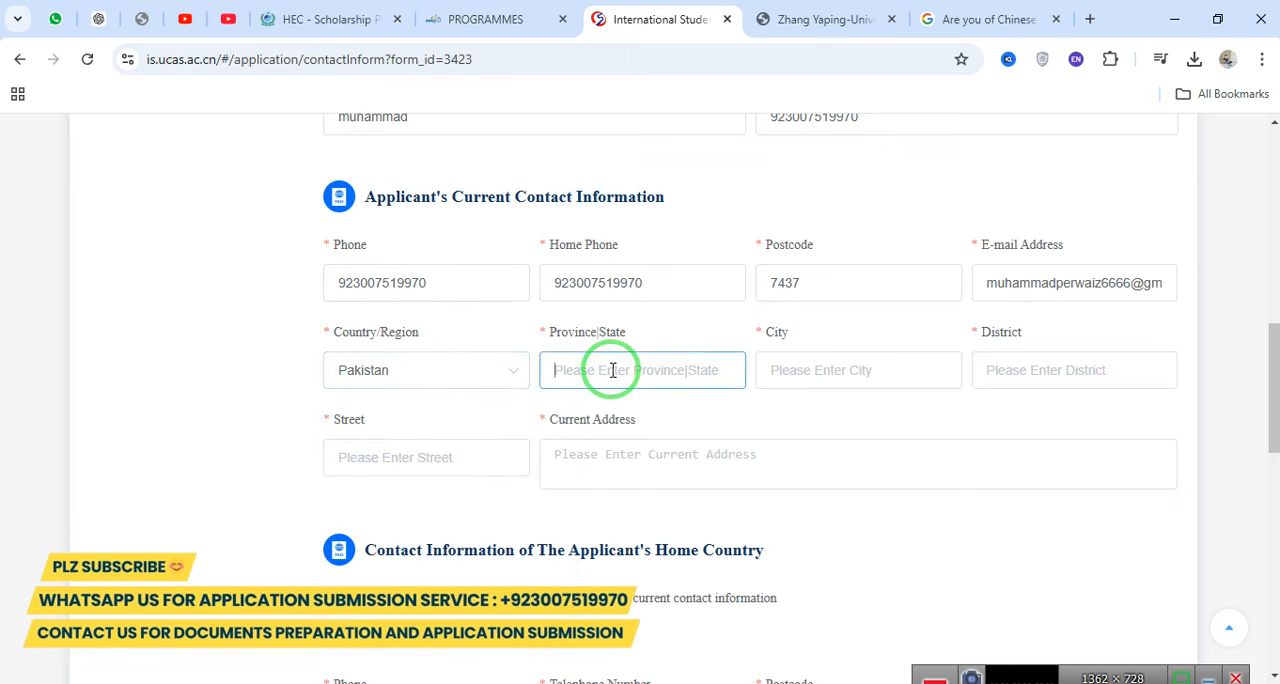
text(punjab)
key(Tab)
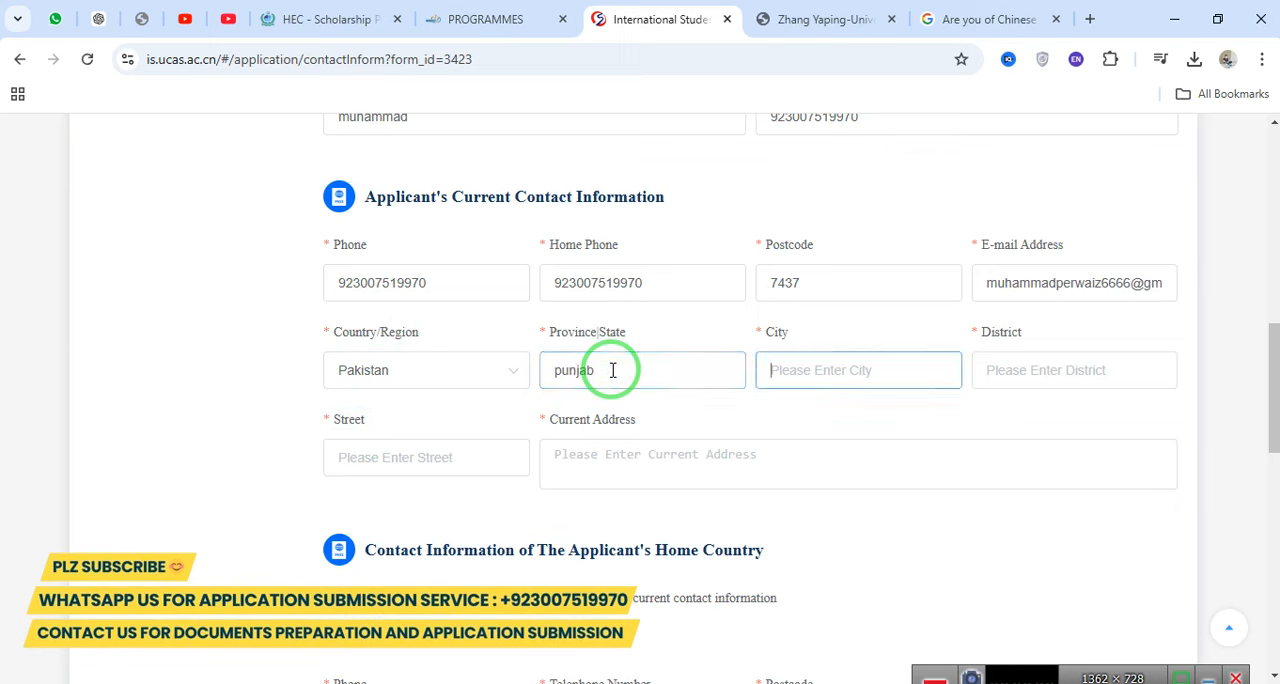
Fill in the city and district of the applicant's current contact information.
text(bahawa)
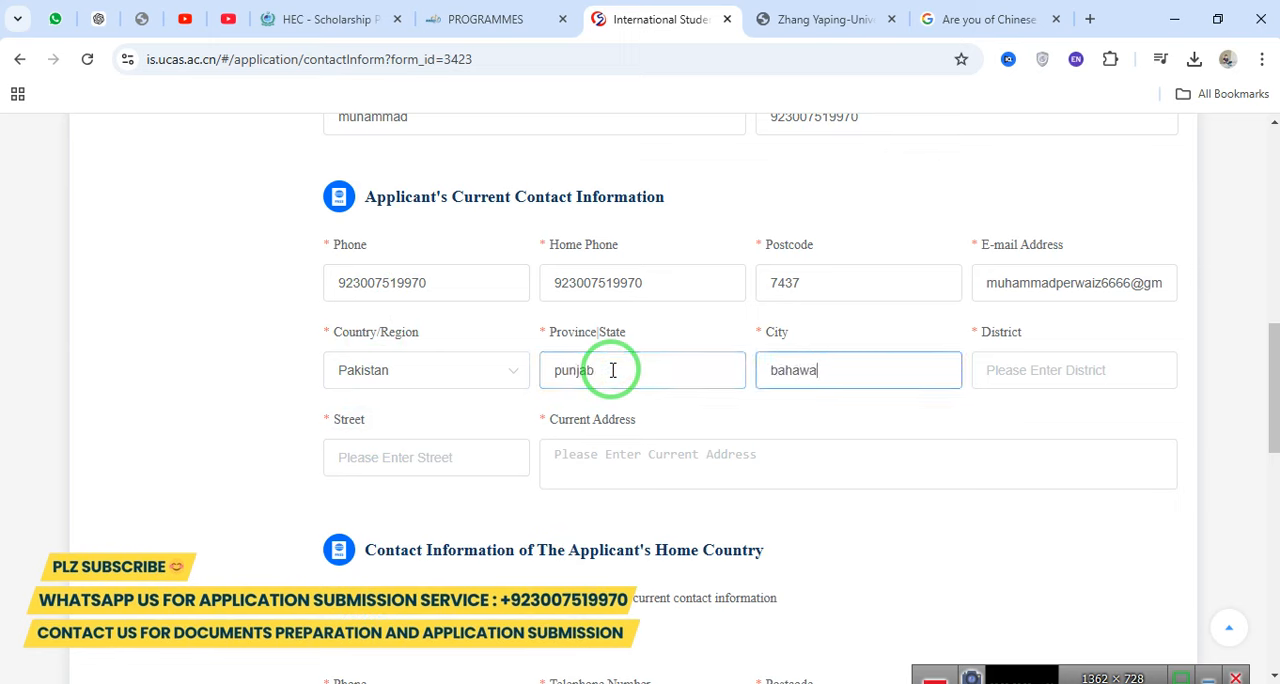
text(lpur)
key(Tab)
text(d)
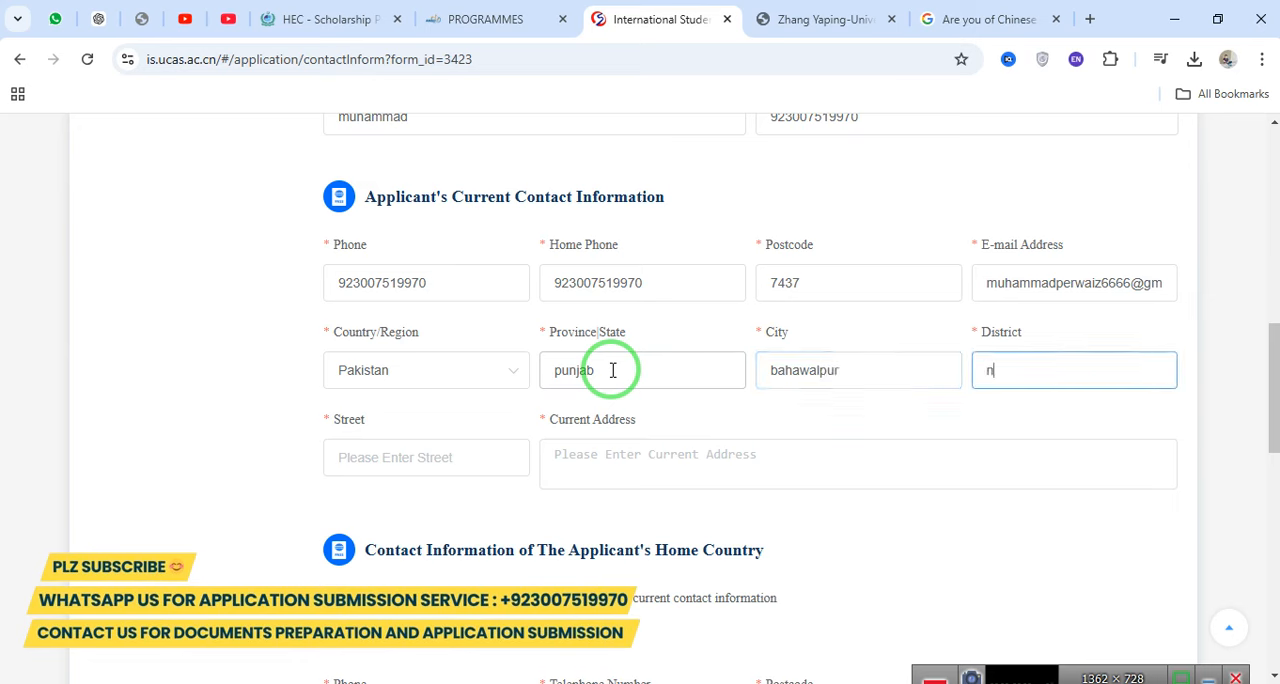
key(BackSpace)
text(bahawalpur)
Enter the street and the current address in the applicant's current contact information.
click(443, 456)
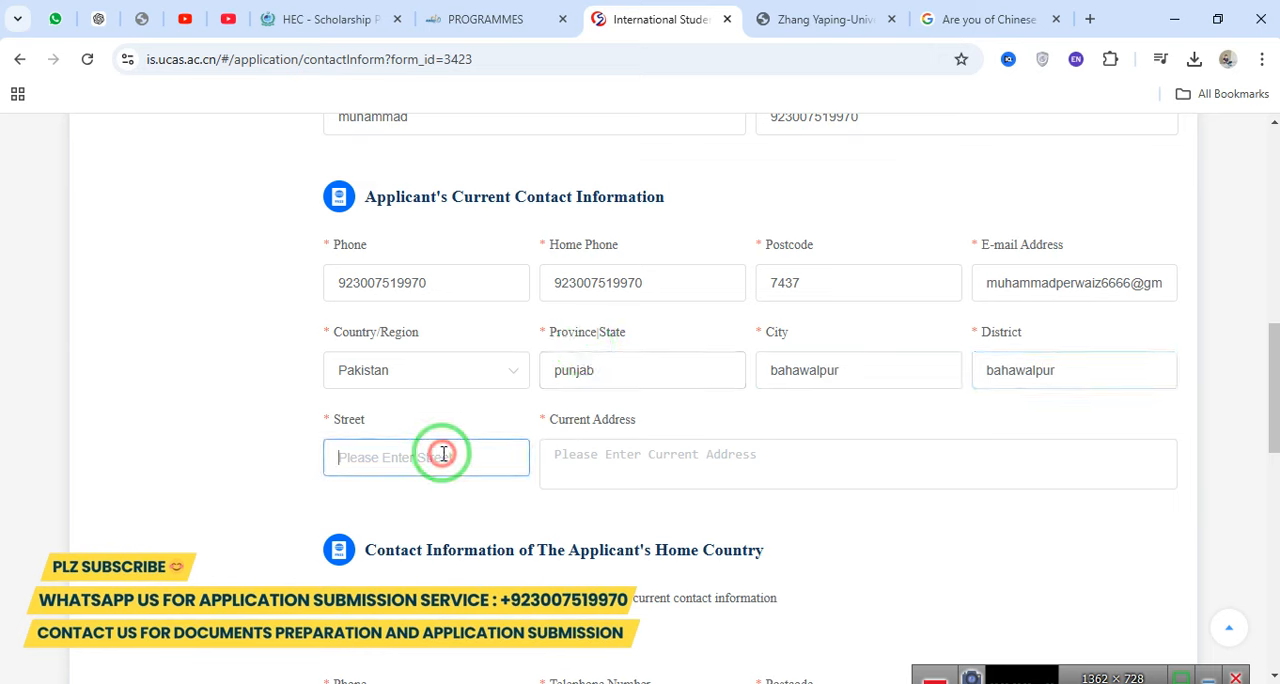
text(01)
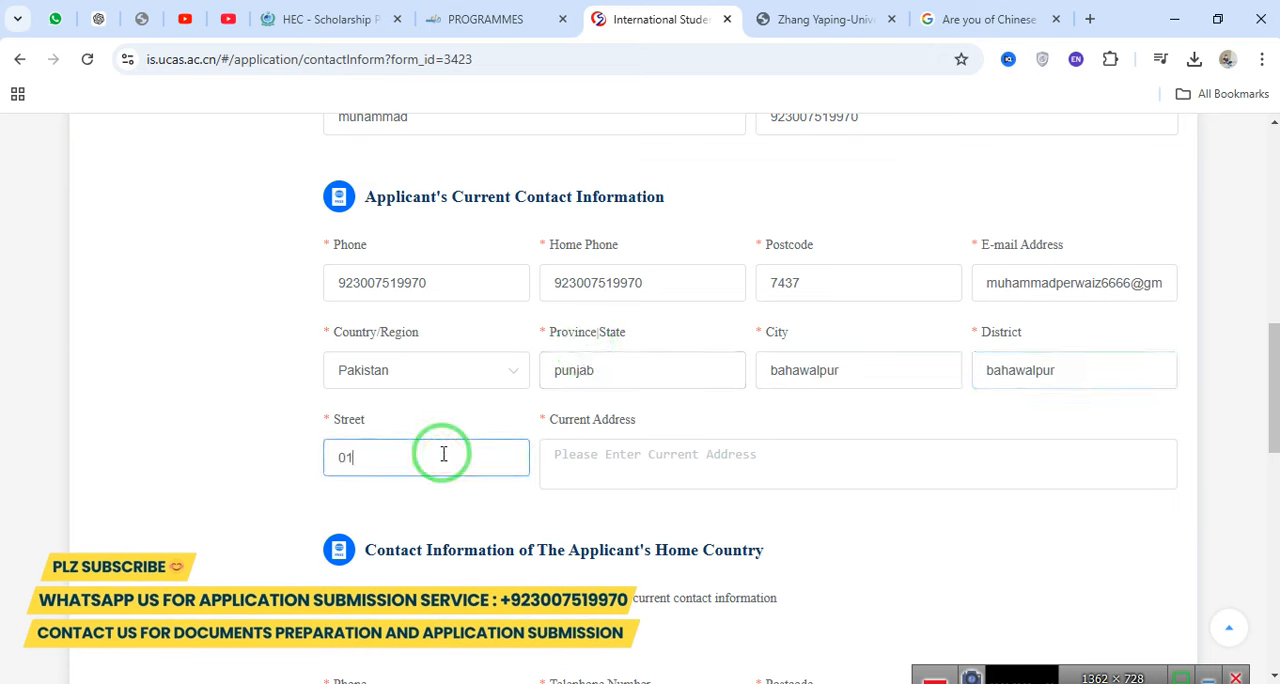
click(553, 457)
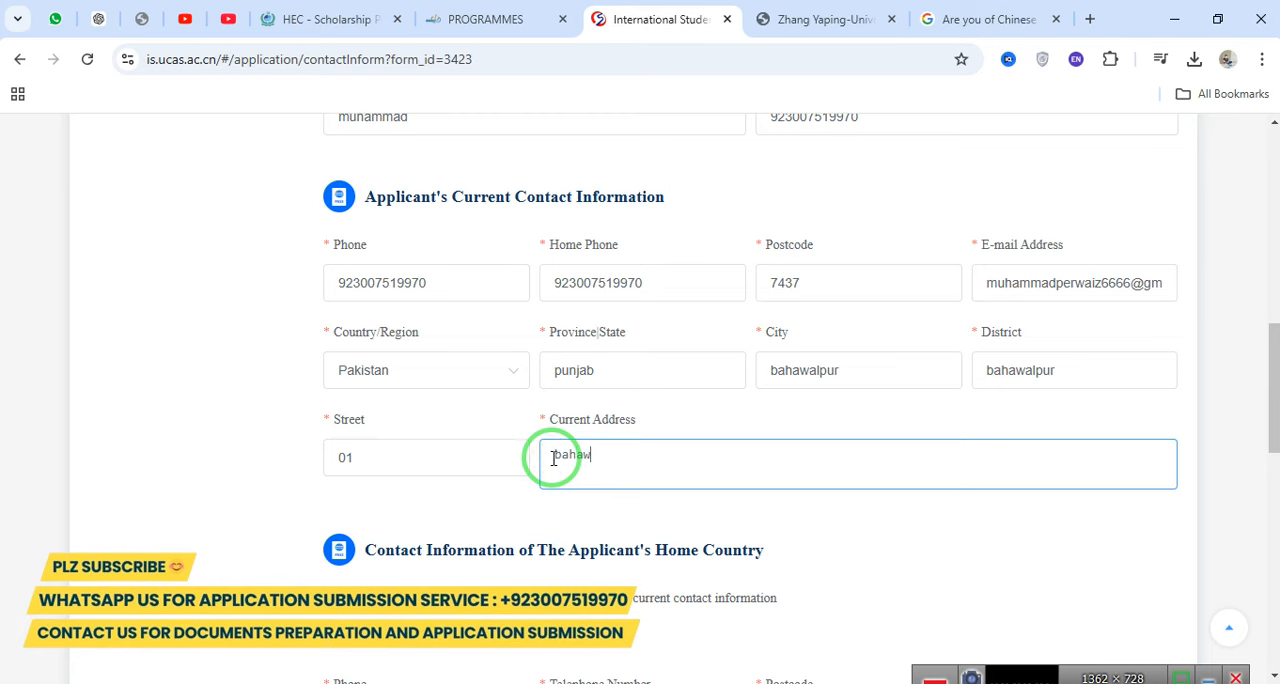
text(bahawalpur)
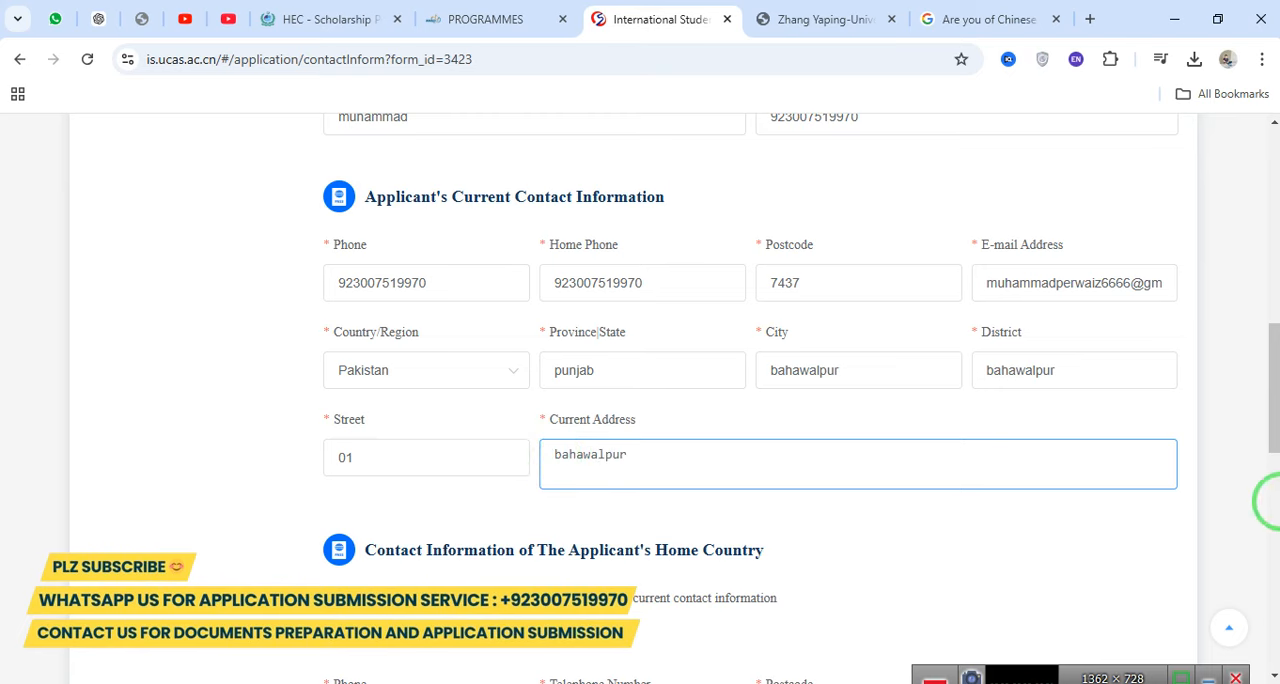
scroll(1270, 450, down, 3)
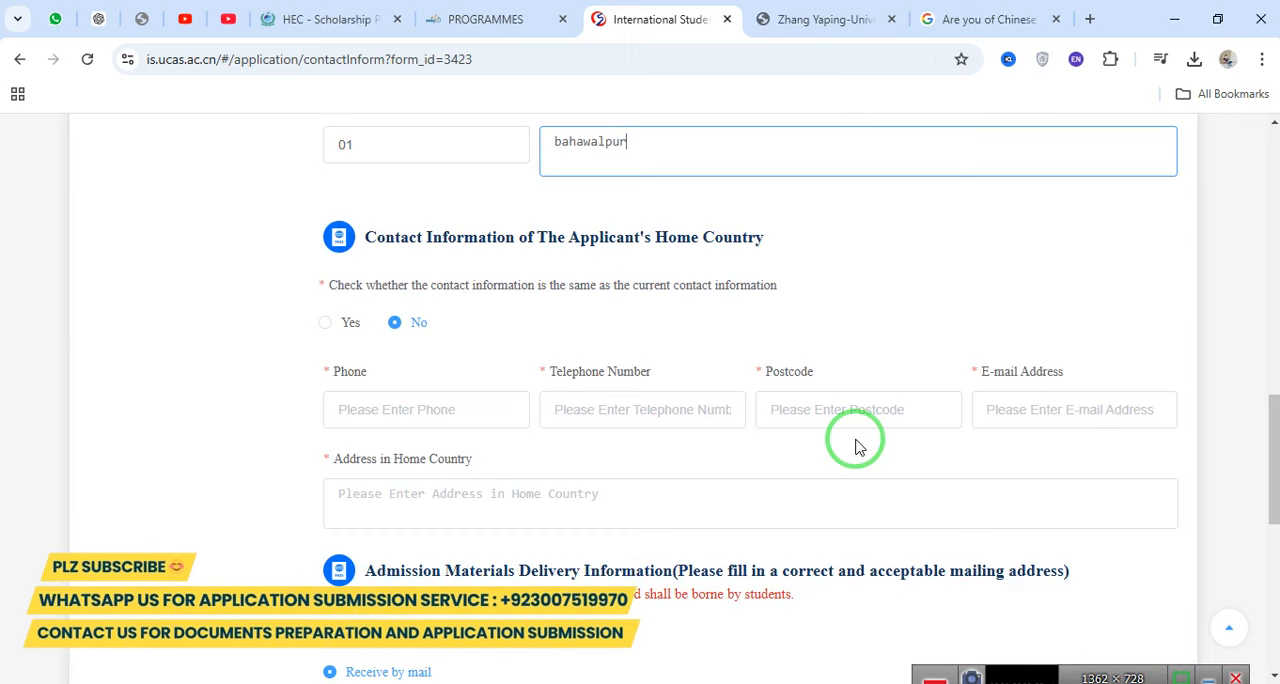
Mark both the home-country contact information and the admission materials delivery information as the same as the current contact information.
triple_click(450, 288)
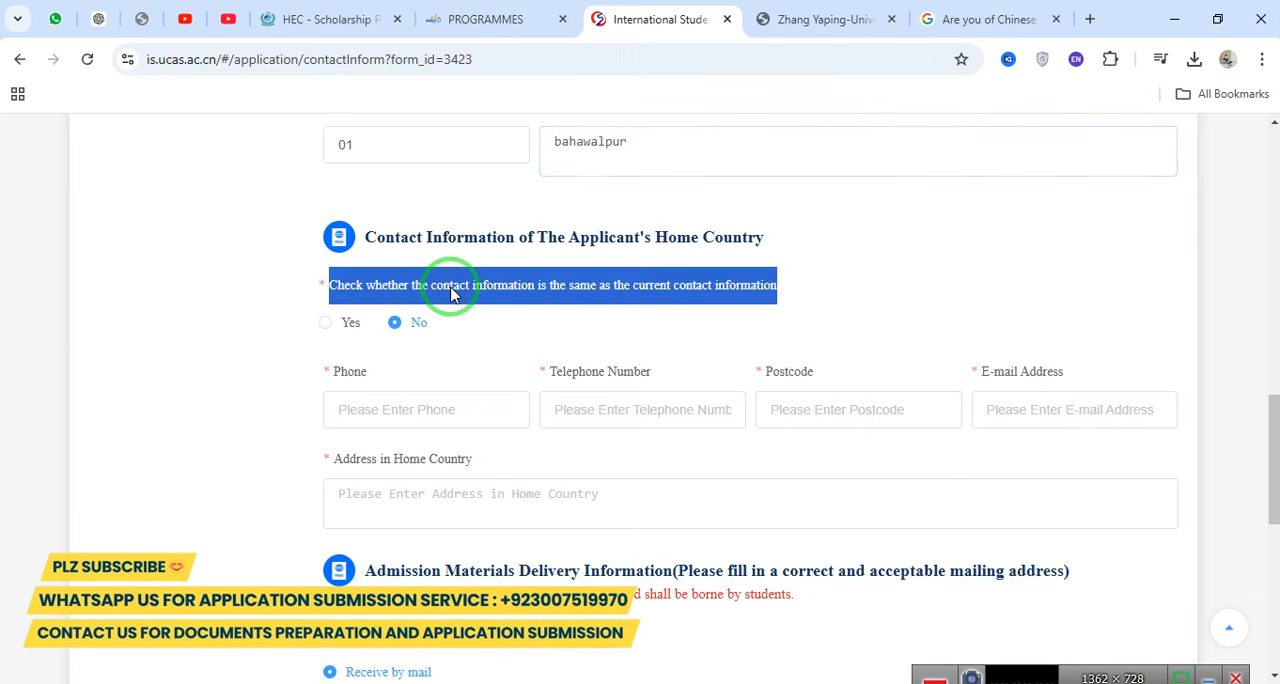
click(327, 323)
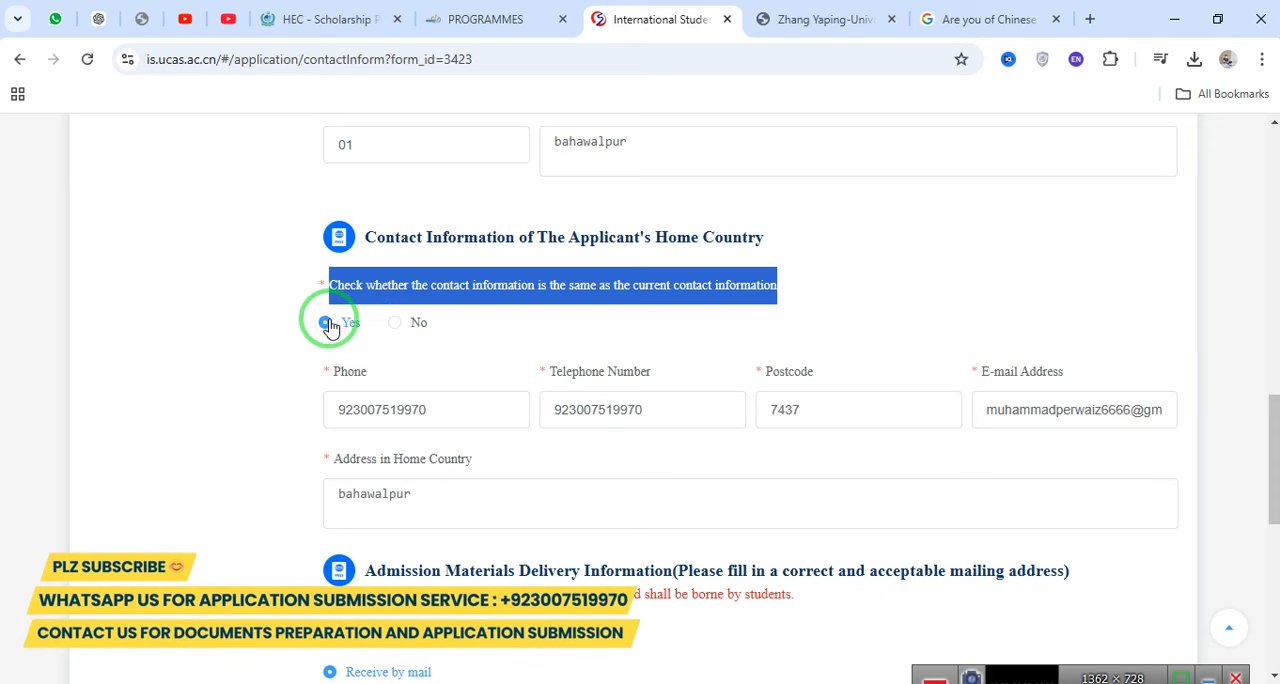
drag(1274, 514, 1272, 590)
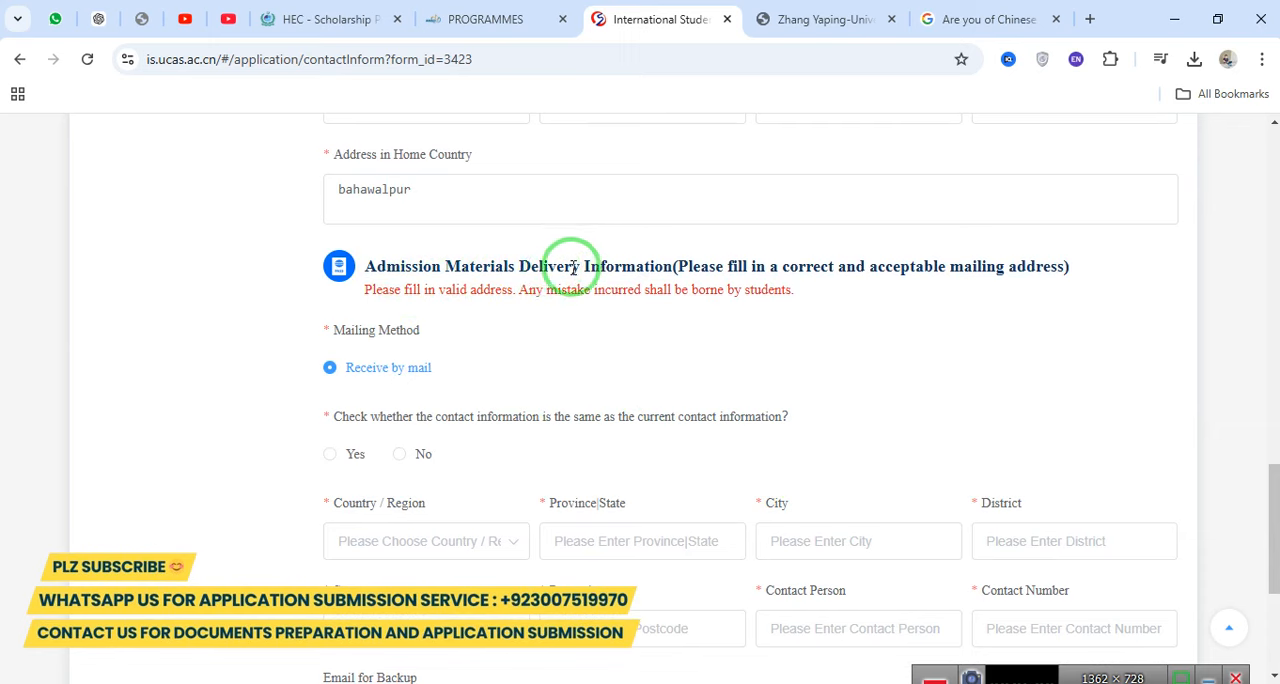
drag(326, 336, 469, 333)
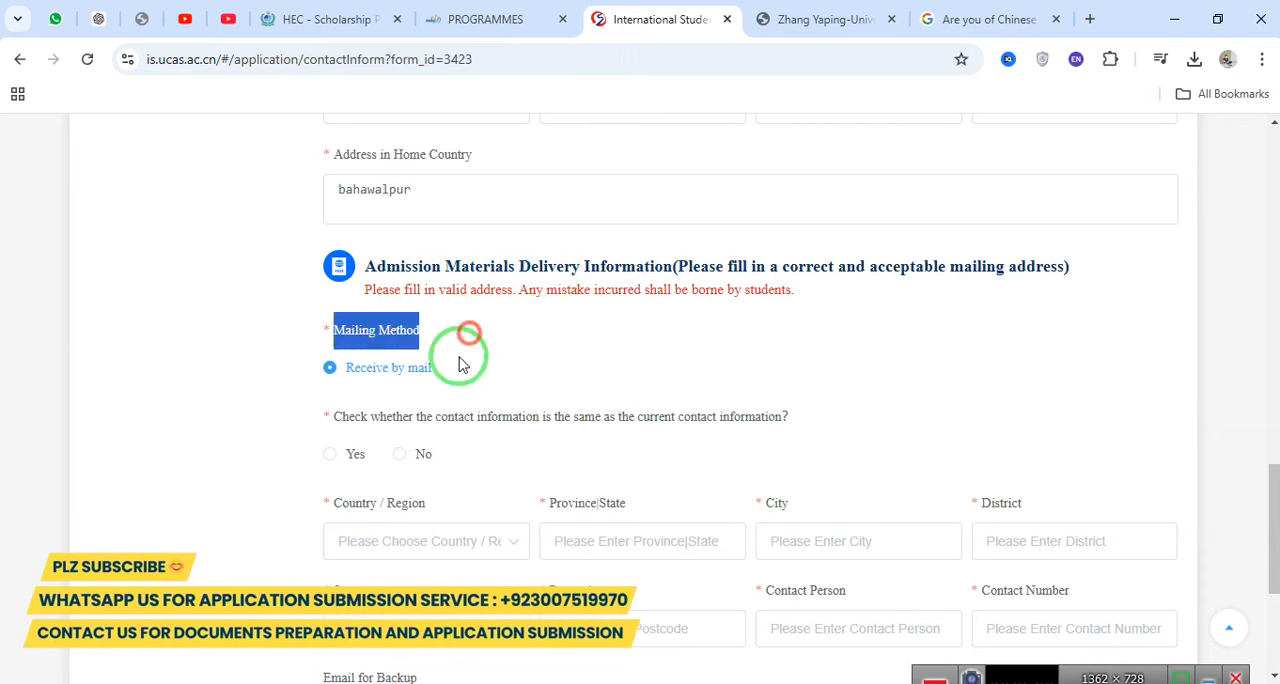
drag(1273, 499, 1273, 524)
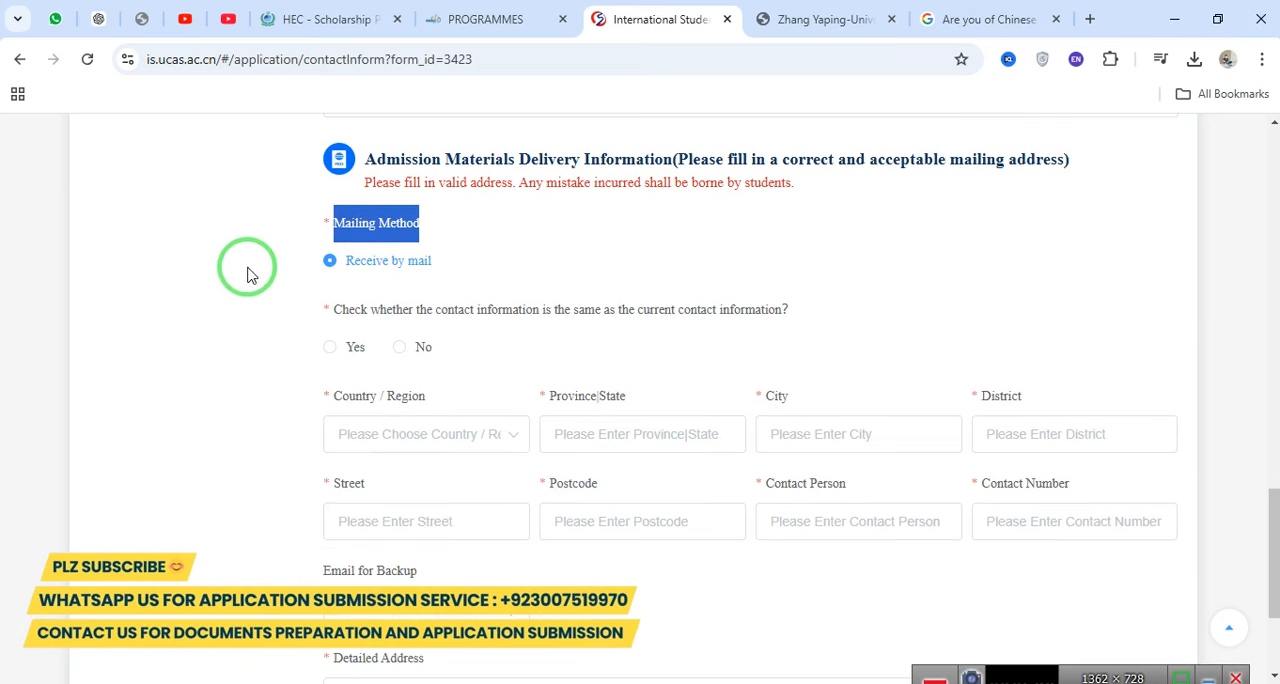
triple_click(397, 305)
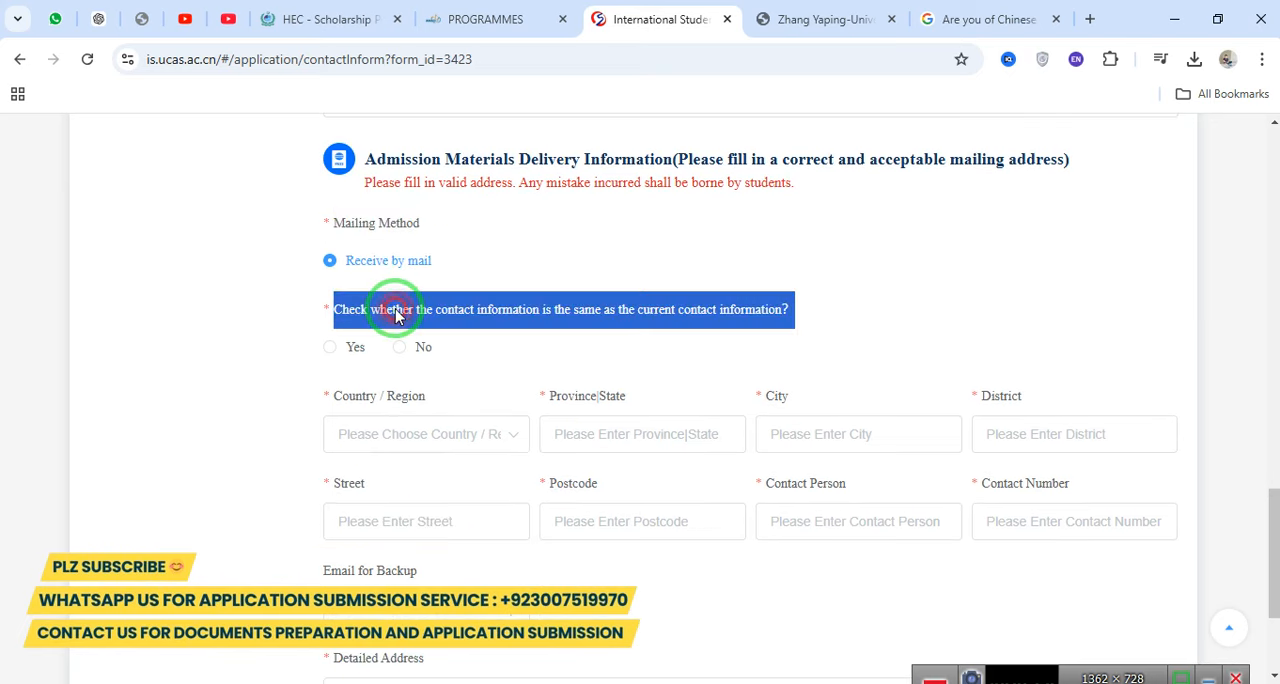
click(337, 348)
scroll(1268, 525, down, 2)
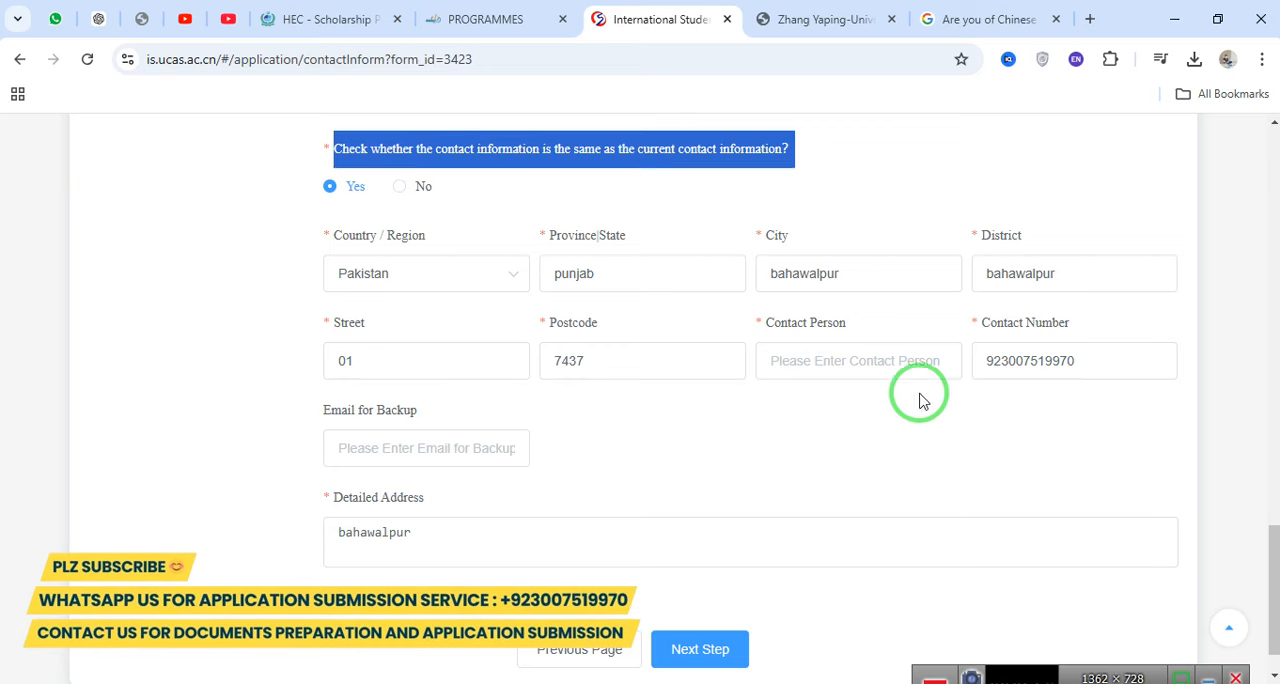
Enter the contact person's name in the admission materials delivery information and proceed to the Funding source step.
click(808, 355)
text(muha)
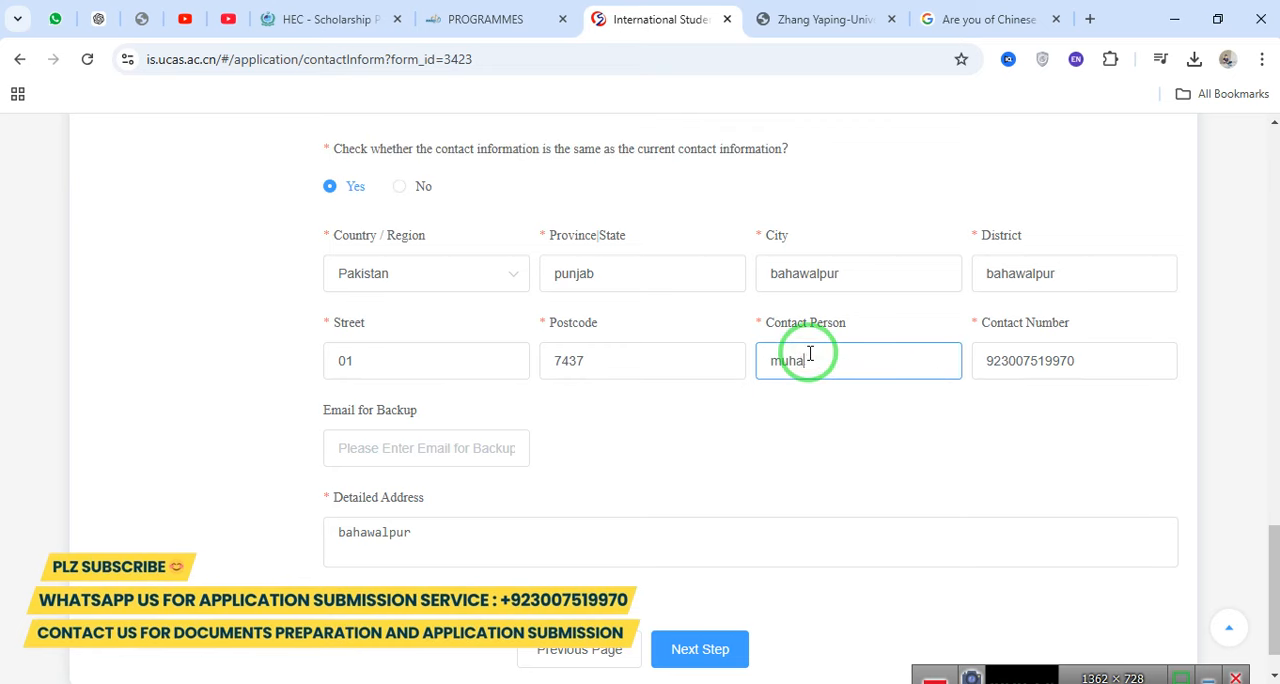
text(mmad)
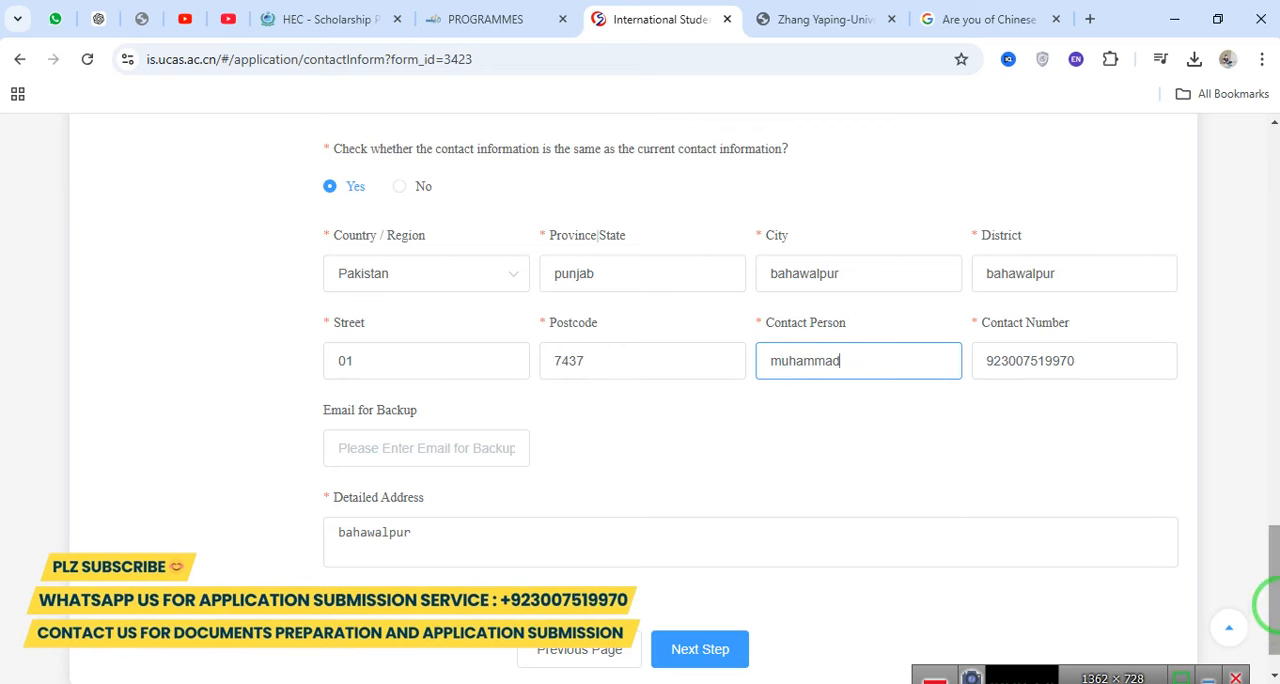
scroll(1268, 615, down, 1)
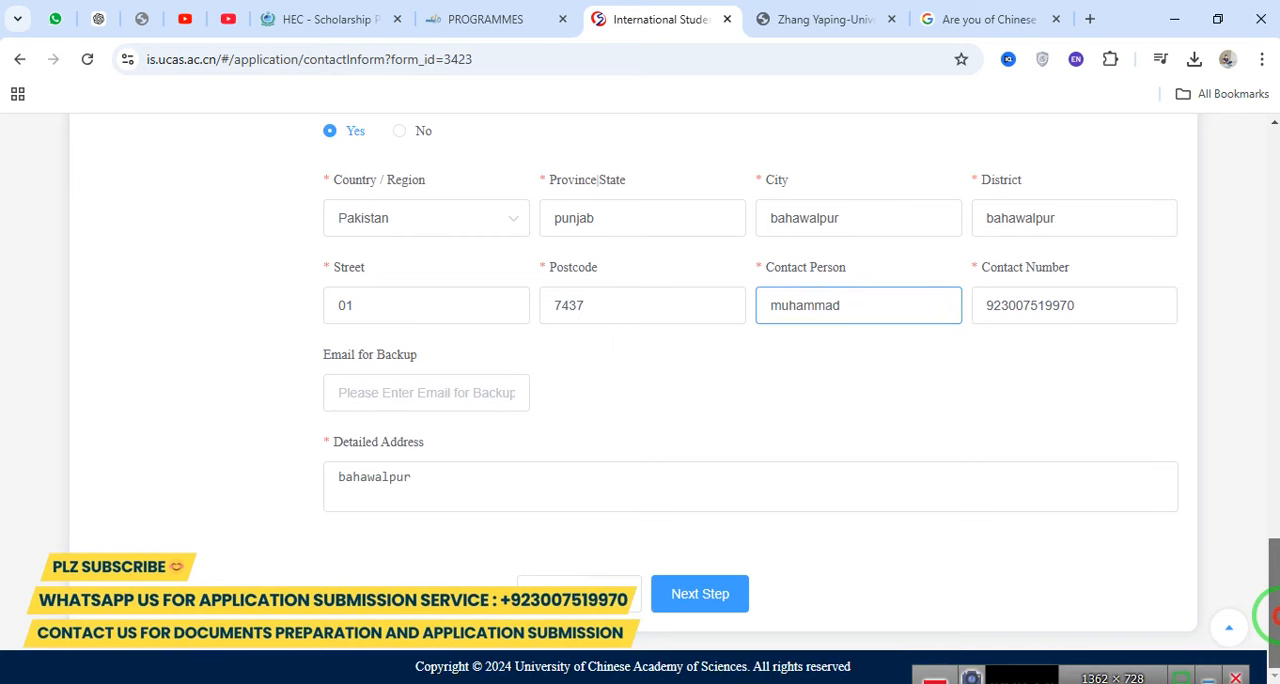
click(718, 598)
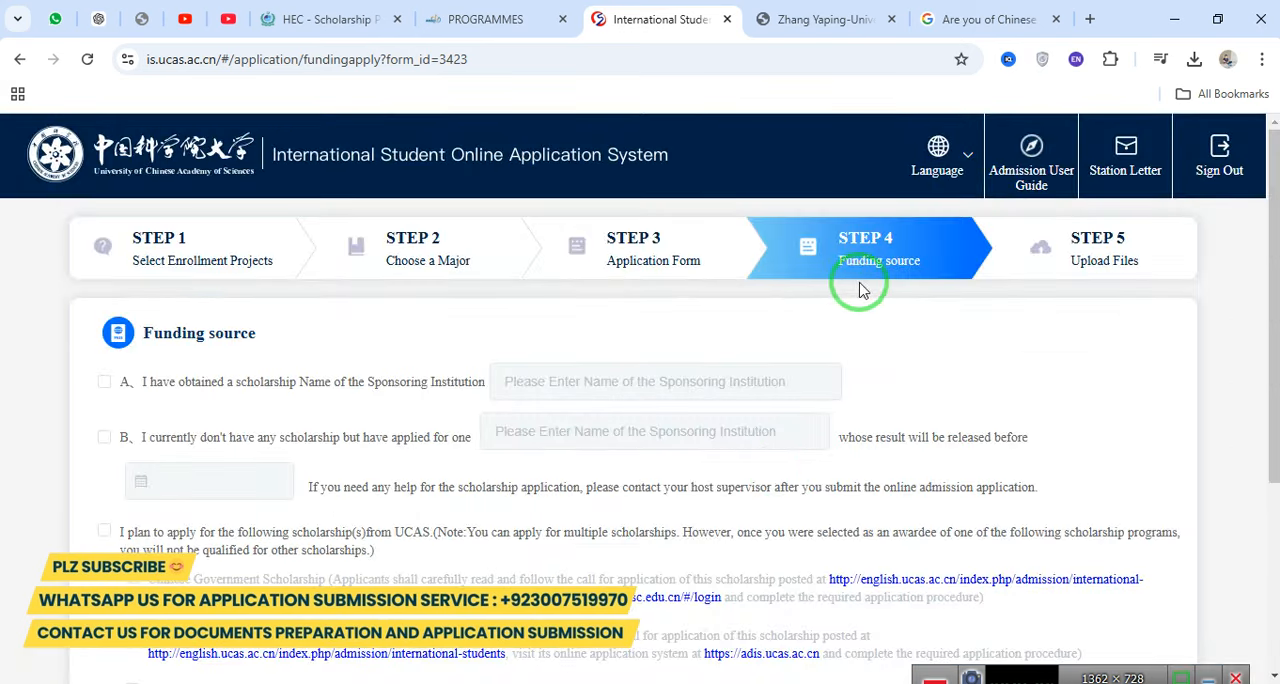
click(153, 392)
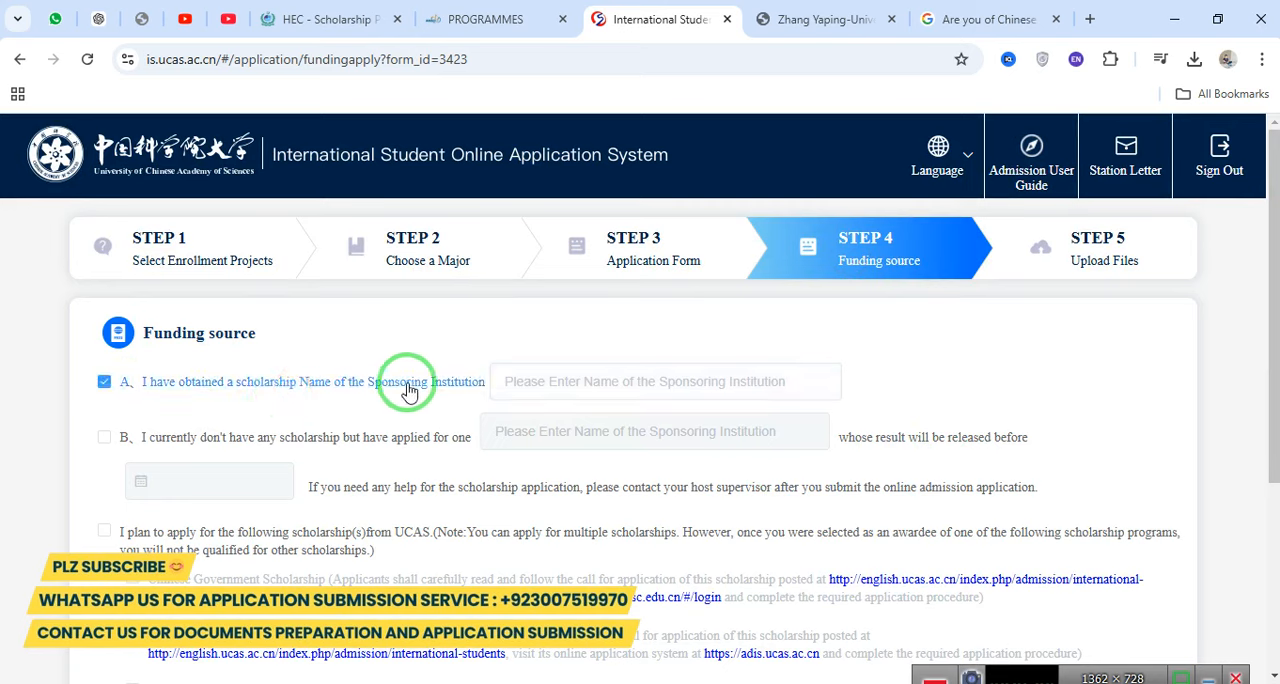
click(104, 381)
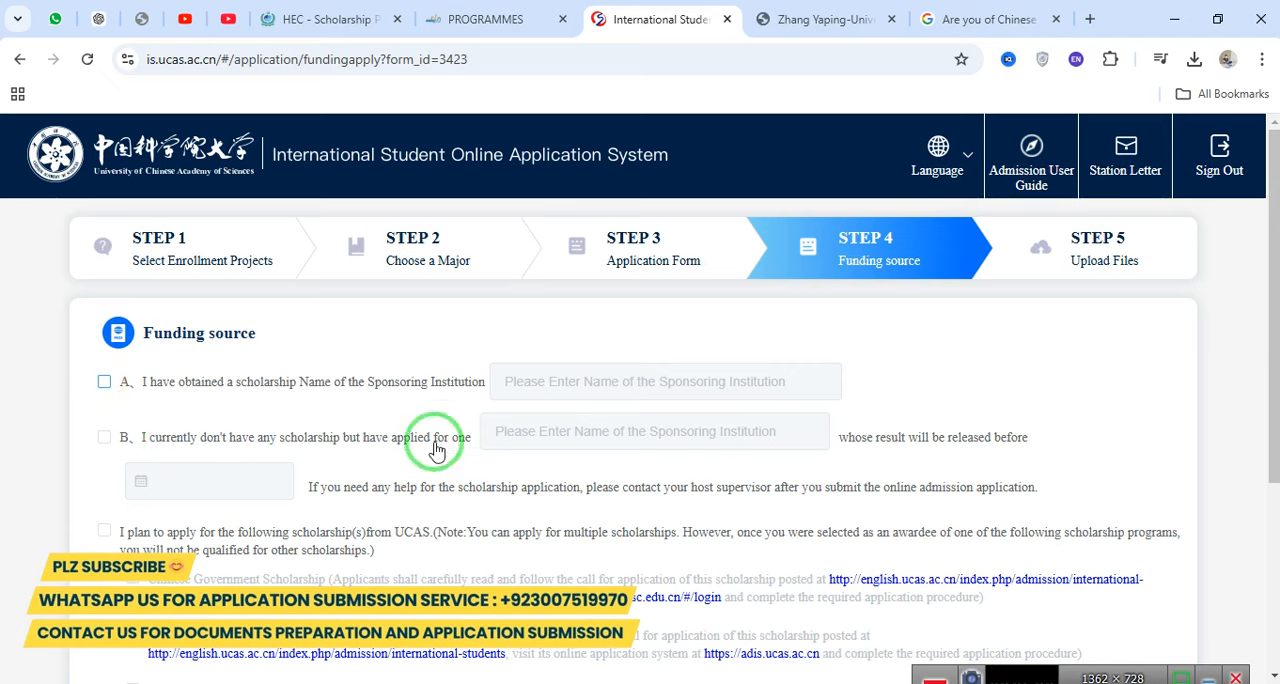
click(106, 437)
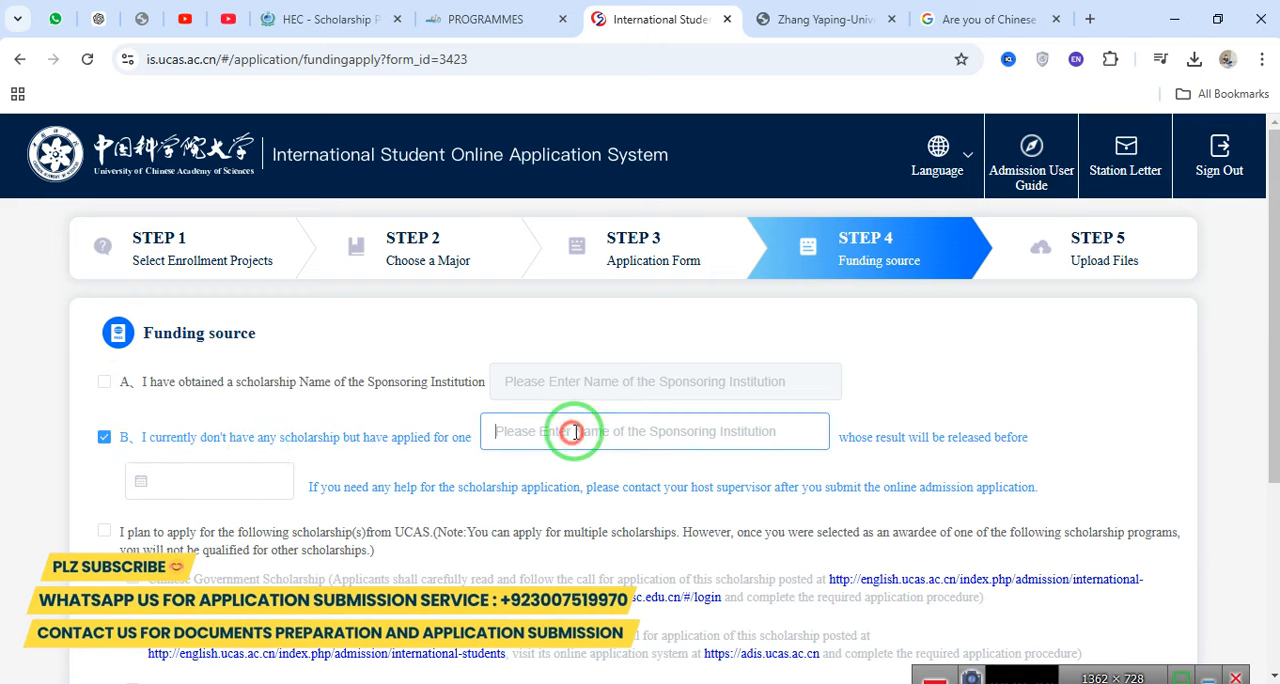
drag(1271, 357, 1270, 397)
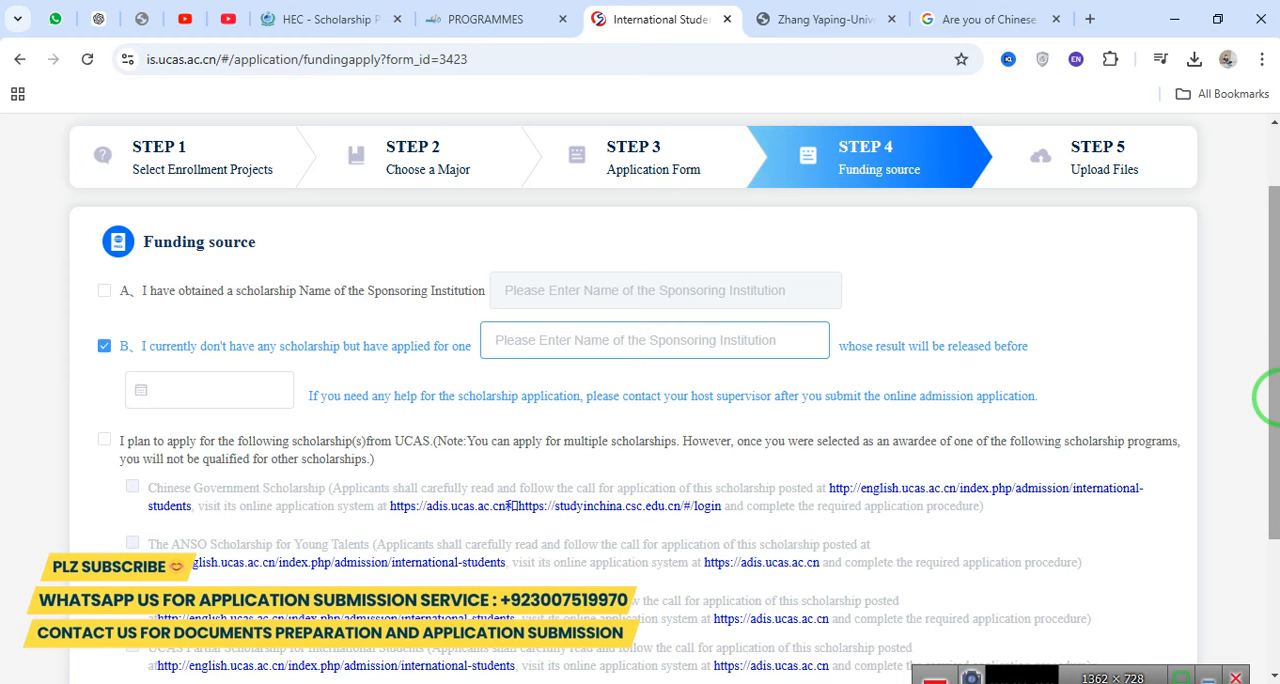
click(158, 340)
click(686, 390)
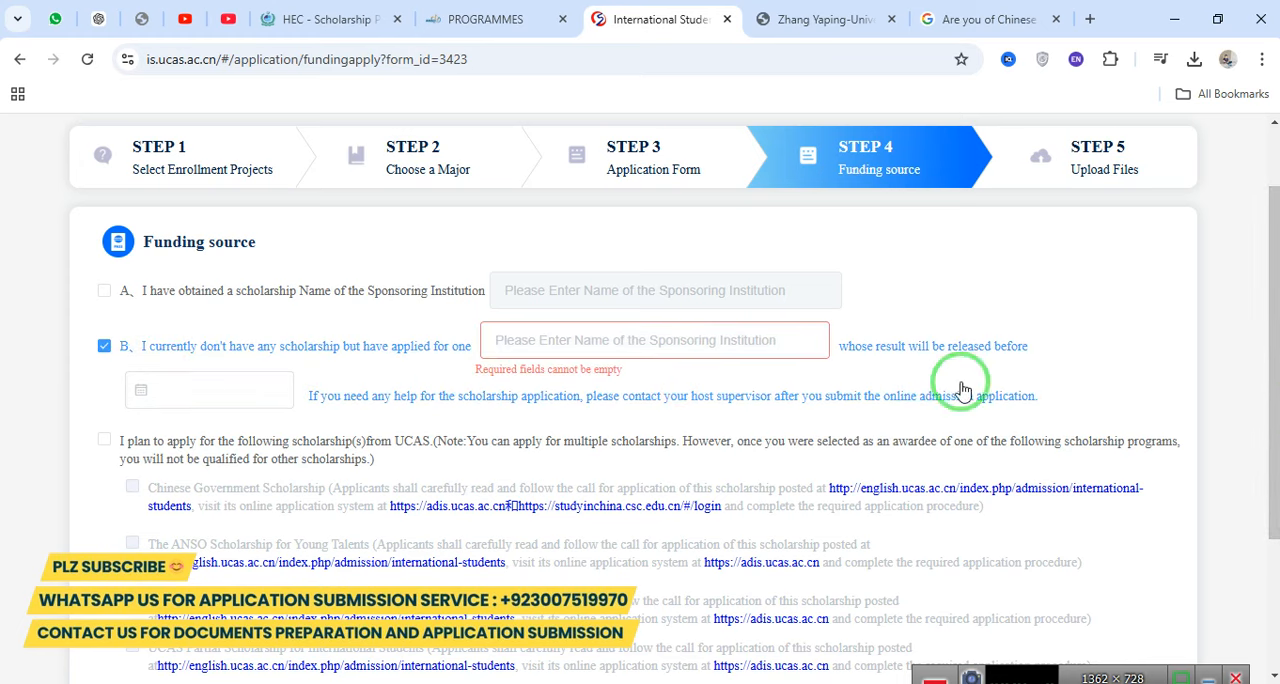
click(229, 360)
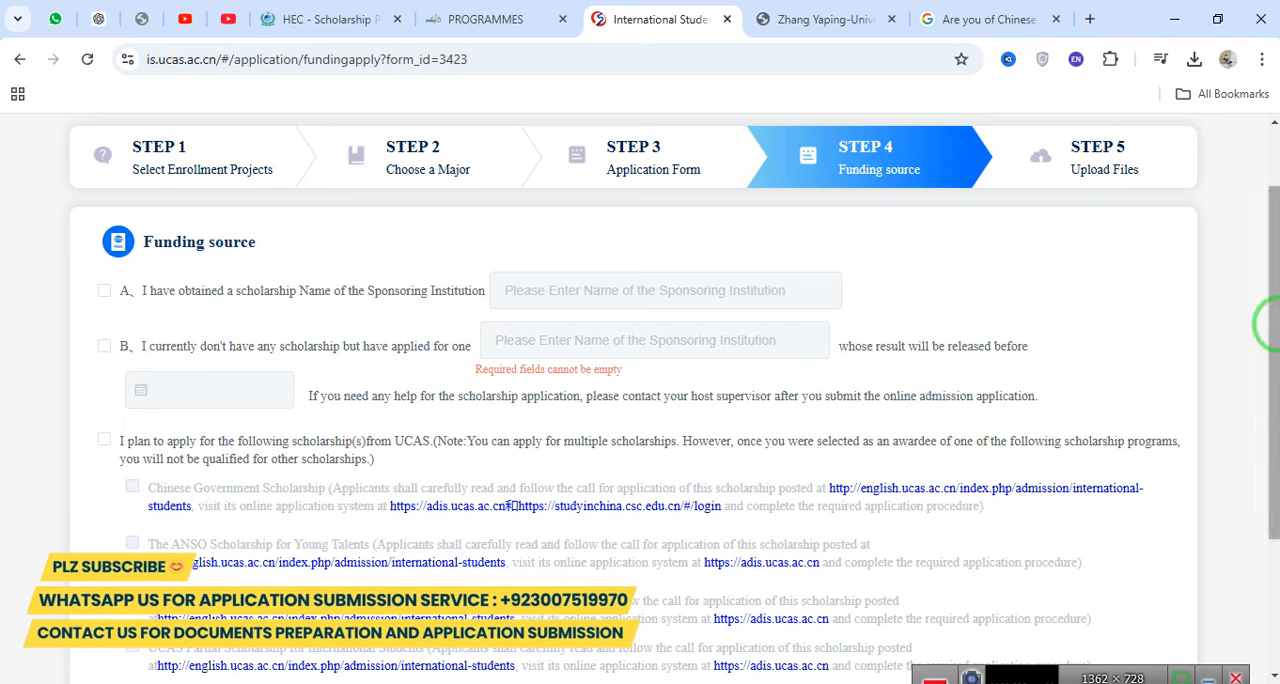
Select the plan to apply for scholarships from UCAS and include the Chinese Government Scholarship.
drag(1277, 320, 1278, 354)
click(104, 381)
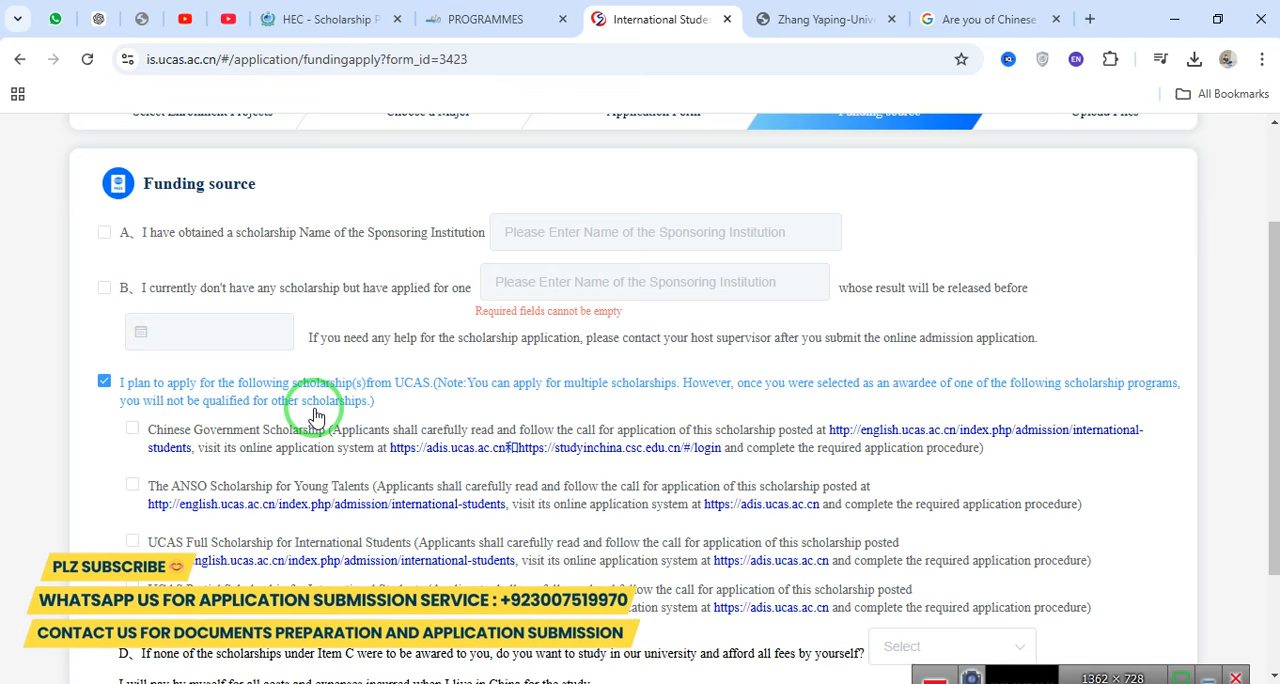
click(131, 428)
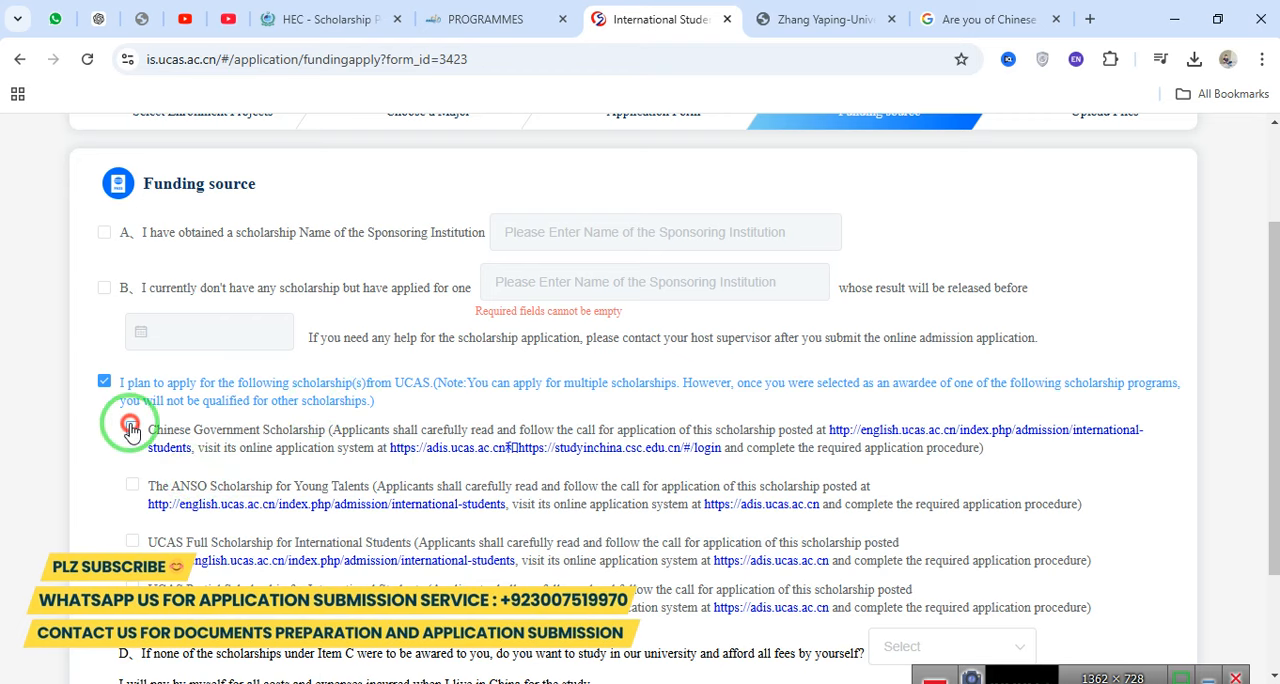
click(305, 490)
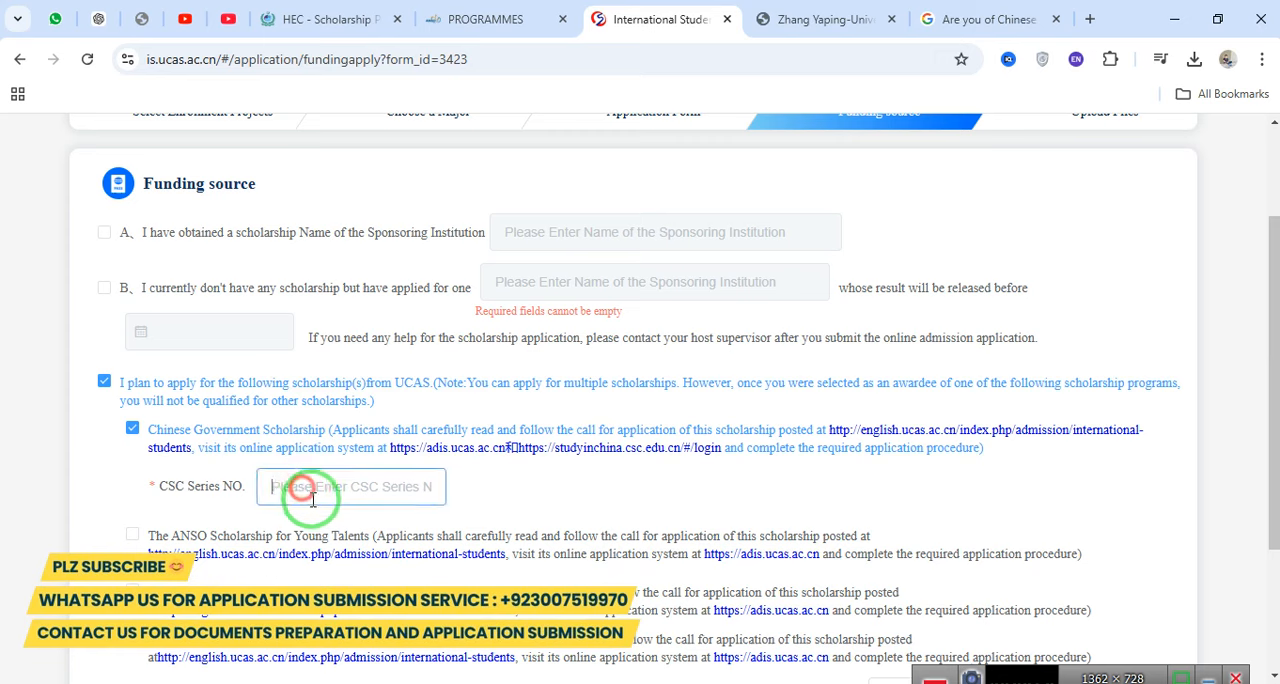
drag(158, 486, 246, 489)
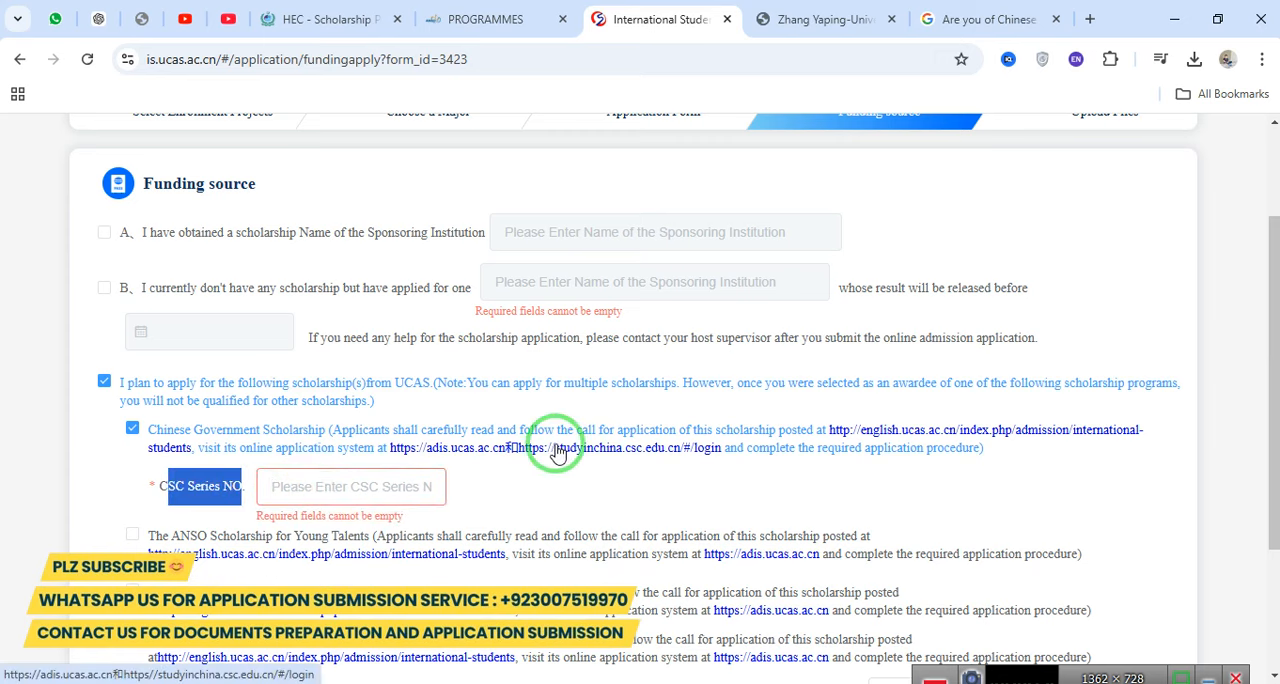
Open the Chinese Government Scholarship's online application system link in a new tab and close the professor's page and Google search tabs.
right_click(624, 456)
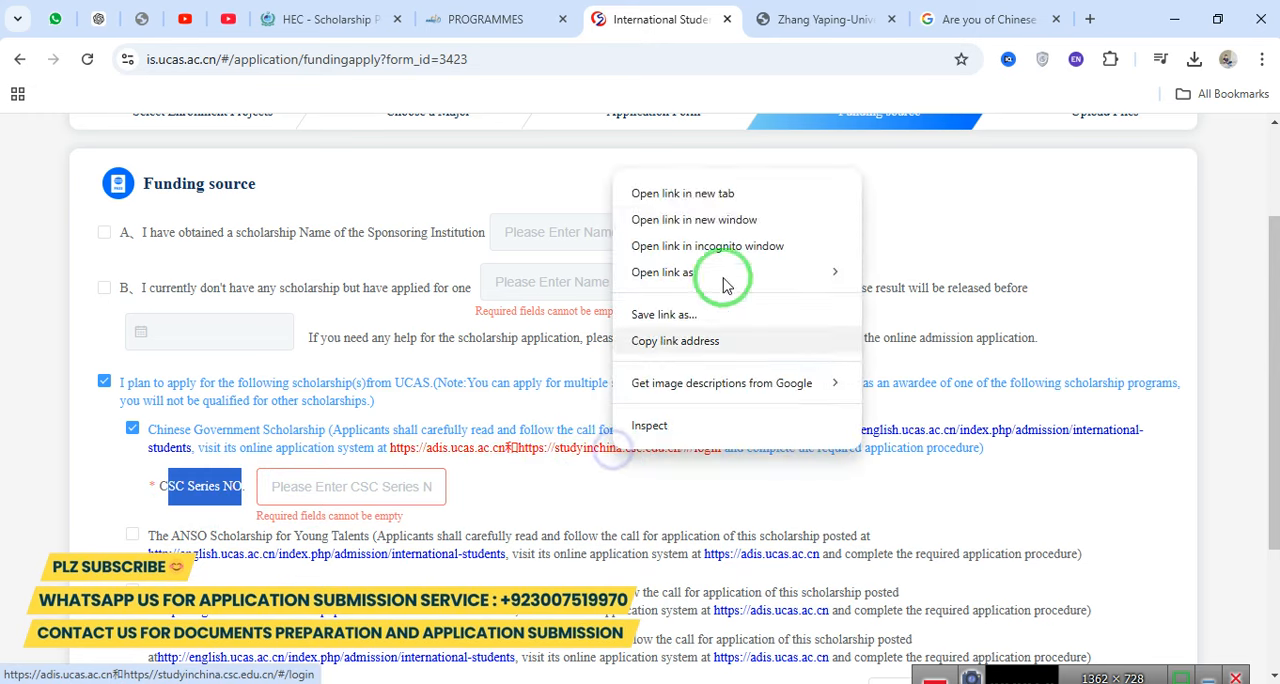
click(680, 195)
click(918, 19)
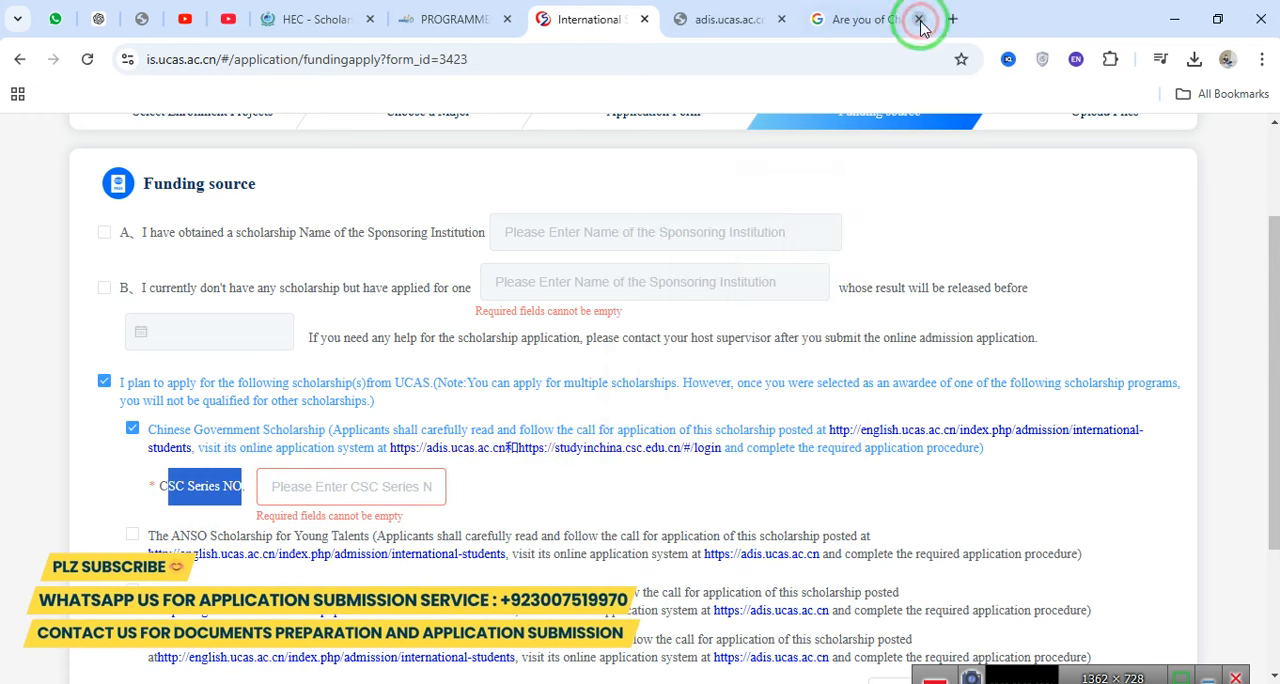
click(918, 19)
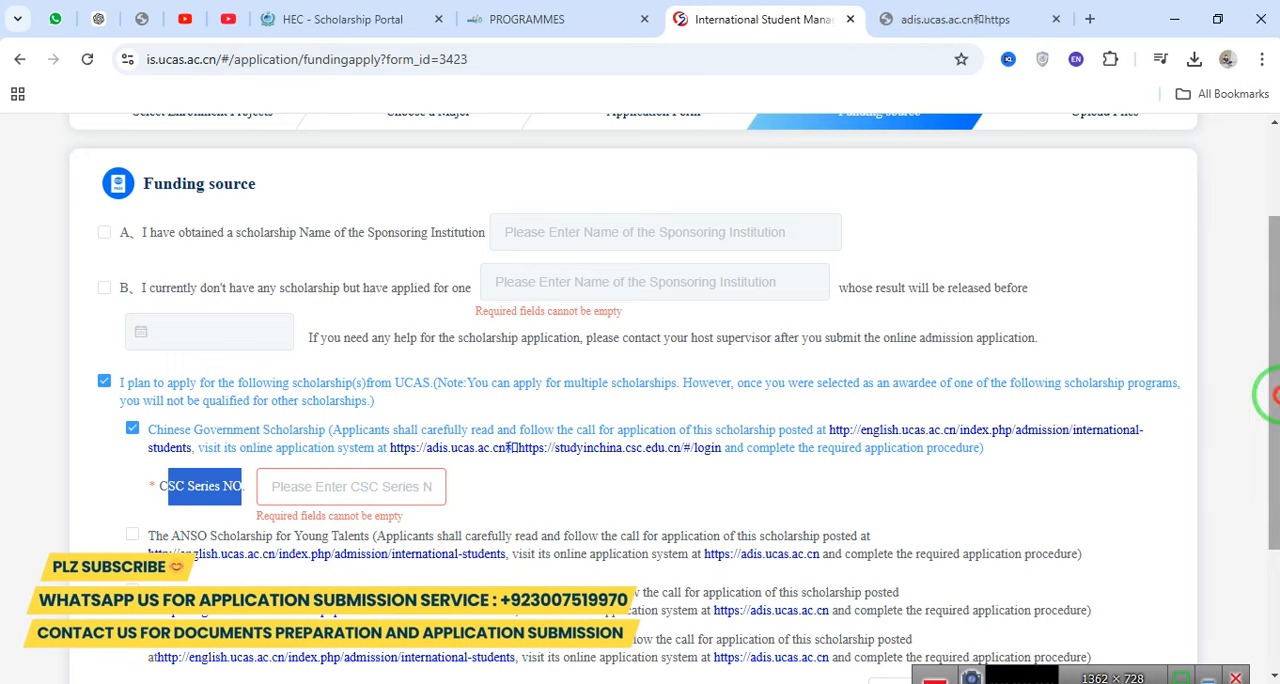
Include the ANSO Scholarship for Young Talents and agree to be considered for the ANSO-CAS-TWAS/UNESCO PhD Scholarship category.
drag(1268, 400, 1275, 465)
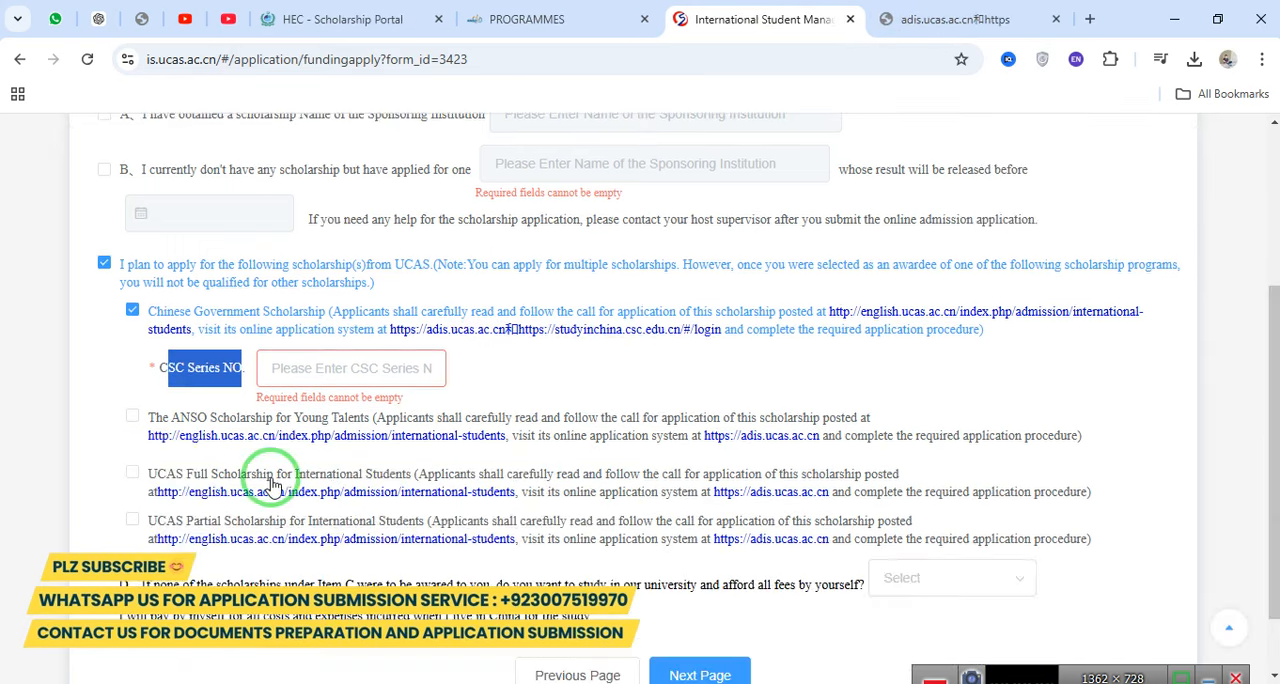
click(136, 420)
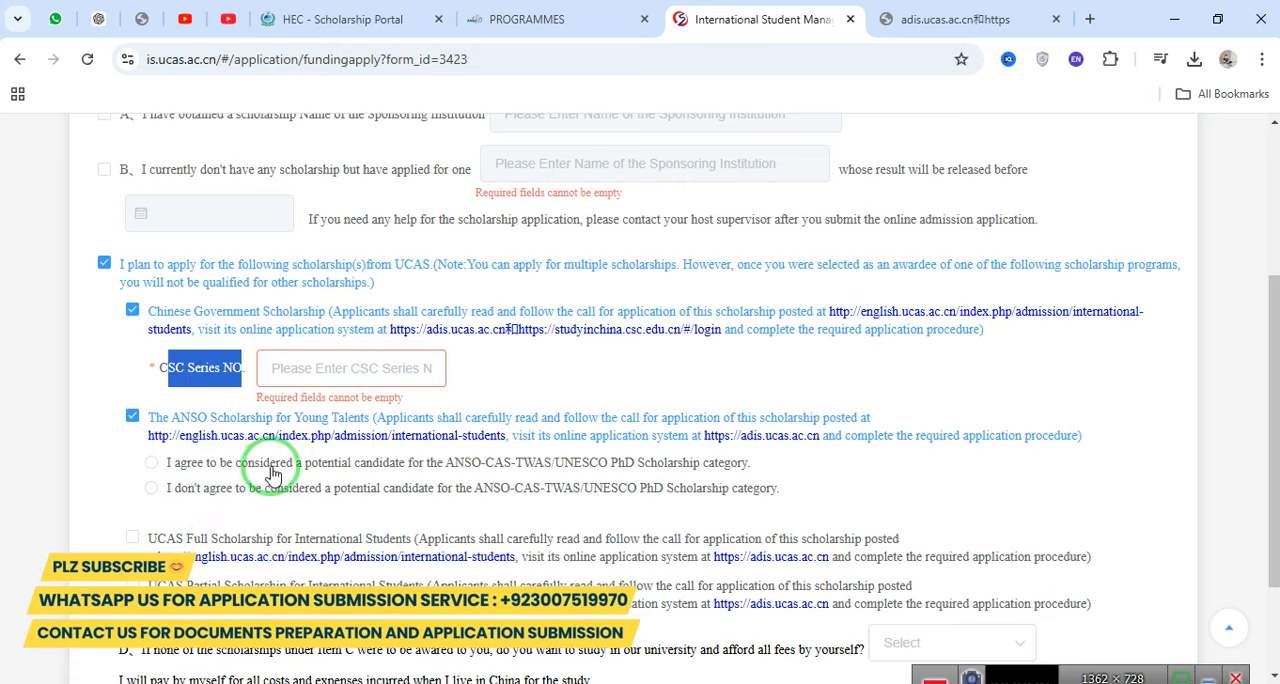
click(457, 466)
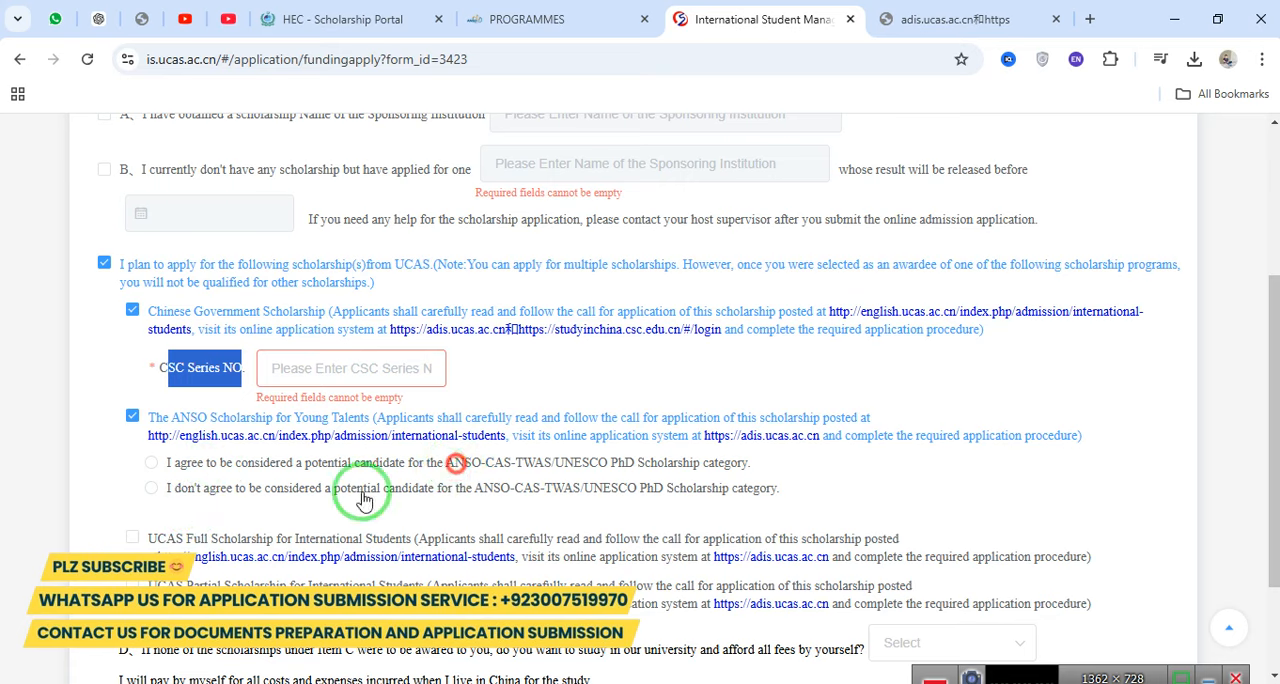
drag(1277, 409, 1278, 409)
drag(1279, 484, 1279, 490)
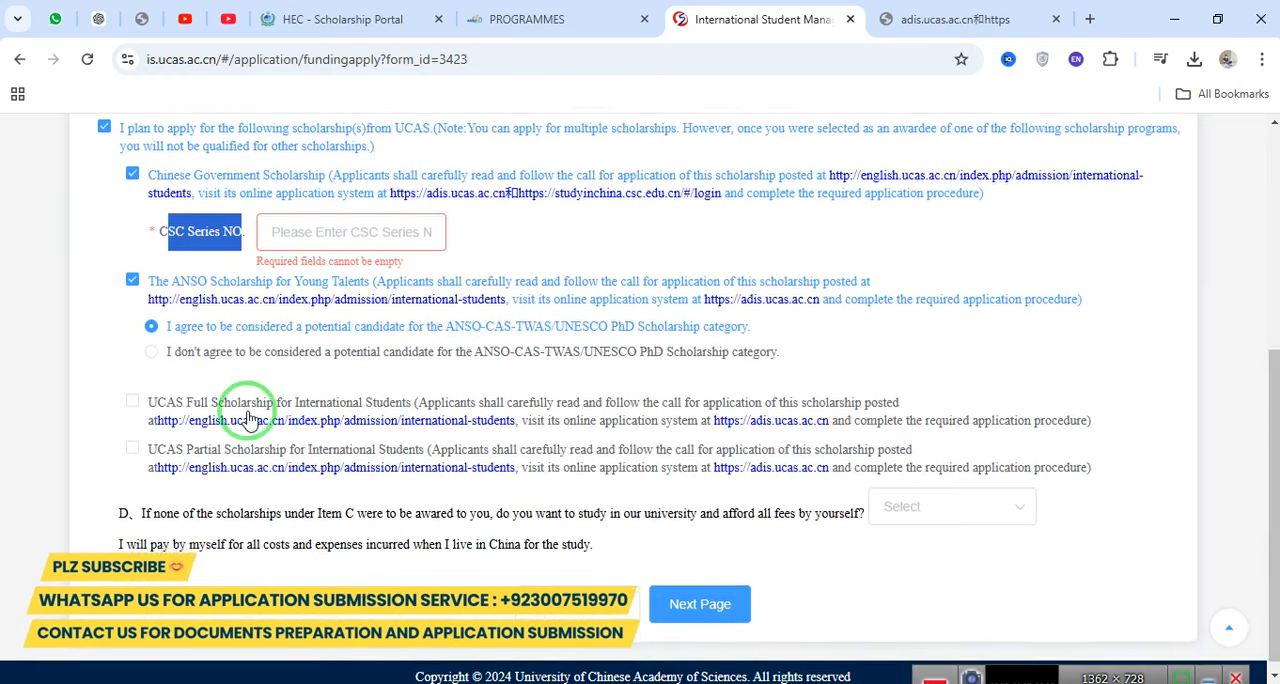
Include the UCAS Full and Partial Scholarships and answer No to studying at one's own expense if no scholarship is awarded.
click(188, 410)
click(137, 453)
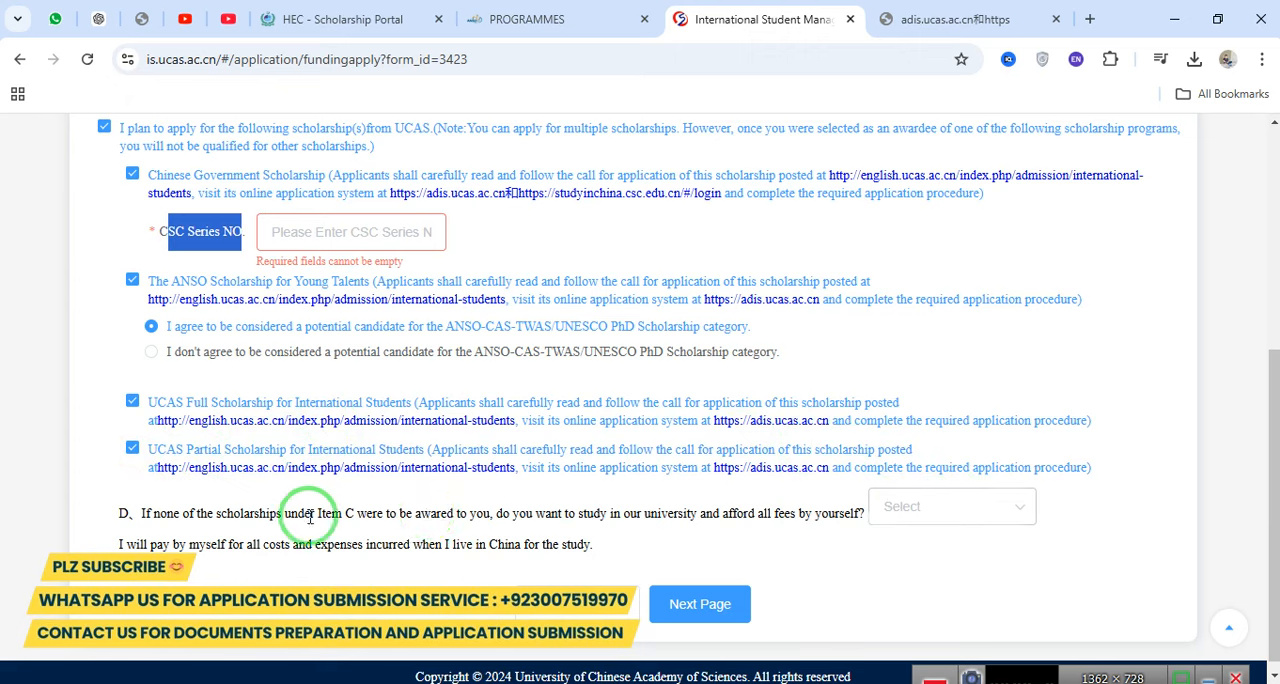
drag(147, 514, 900, 530)
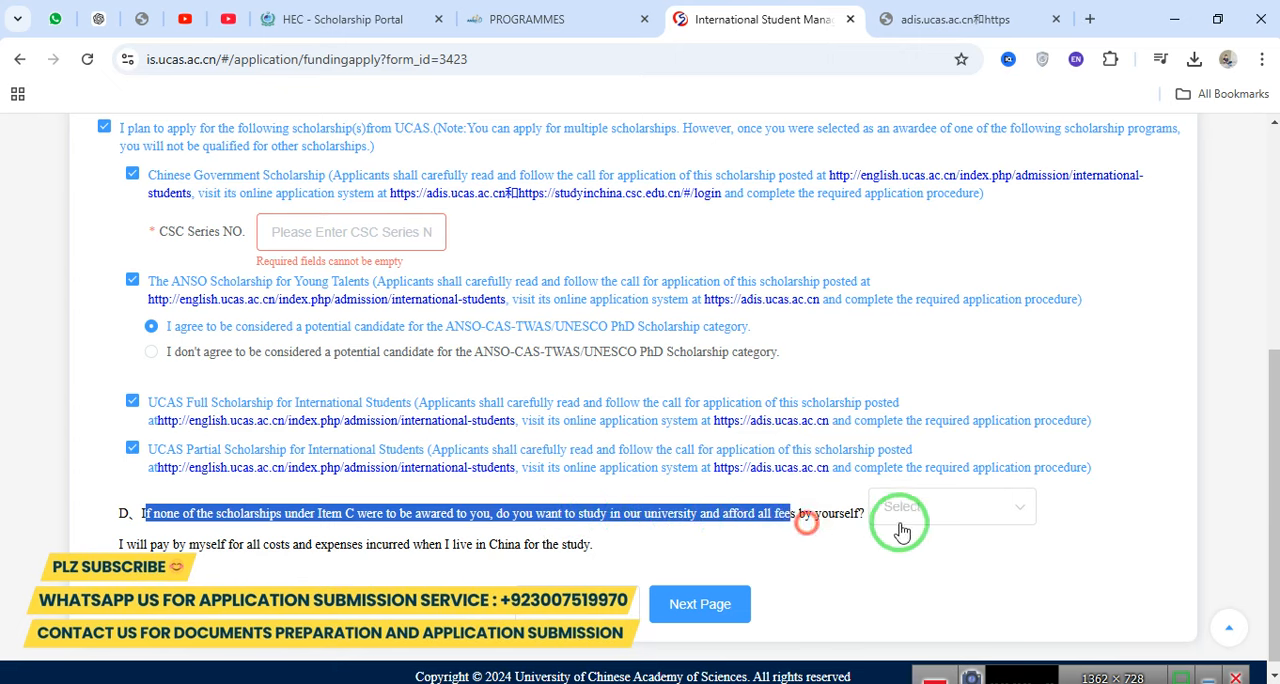
click(918, 518)
click(900, 591)
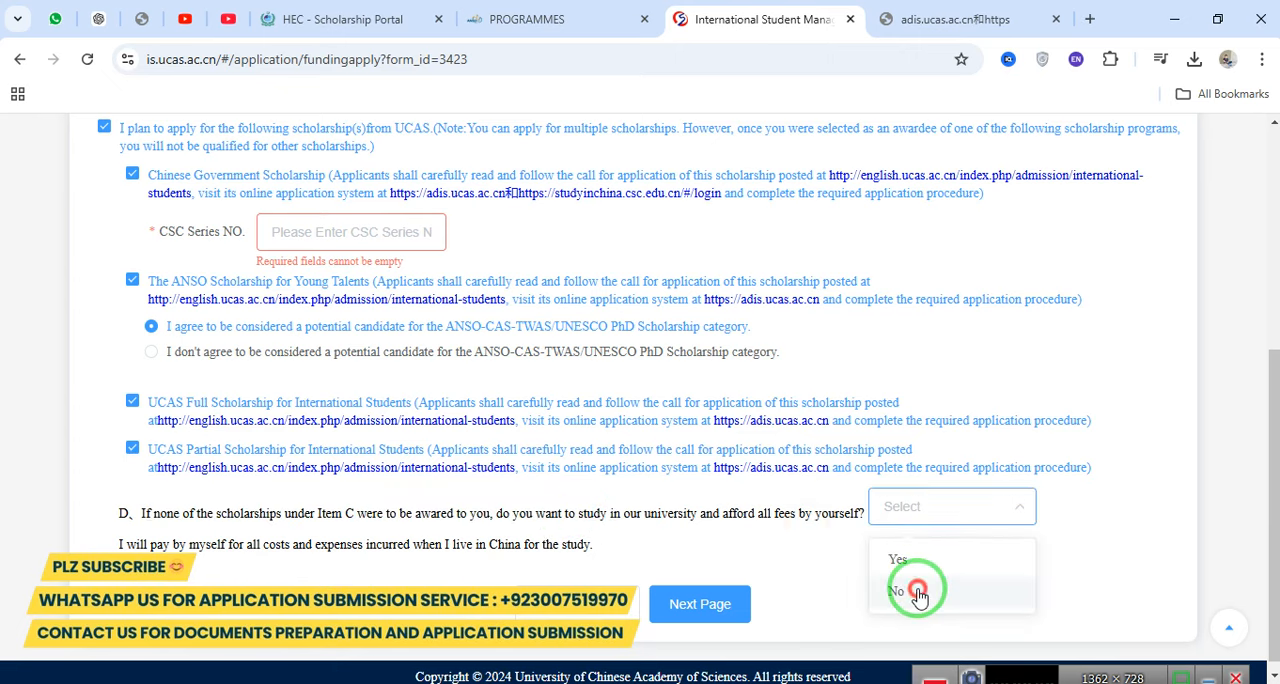
triple_click(735, 512)
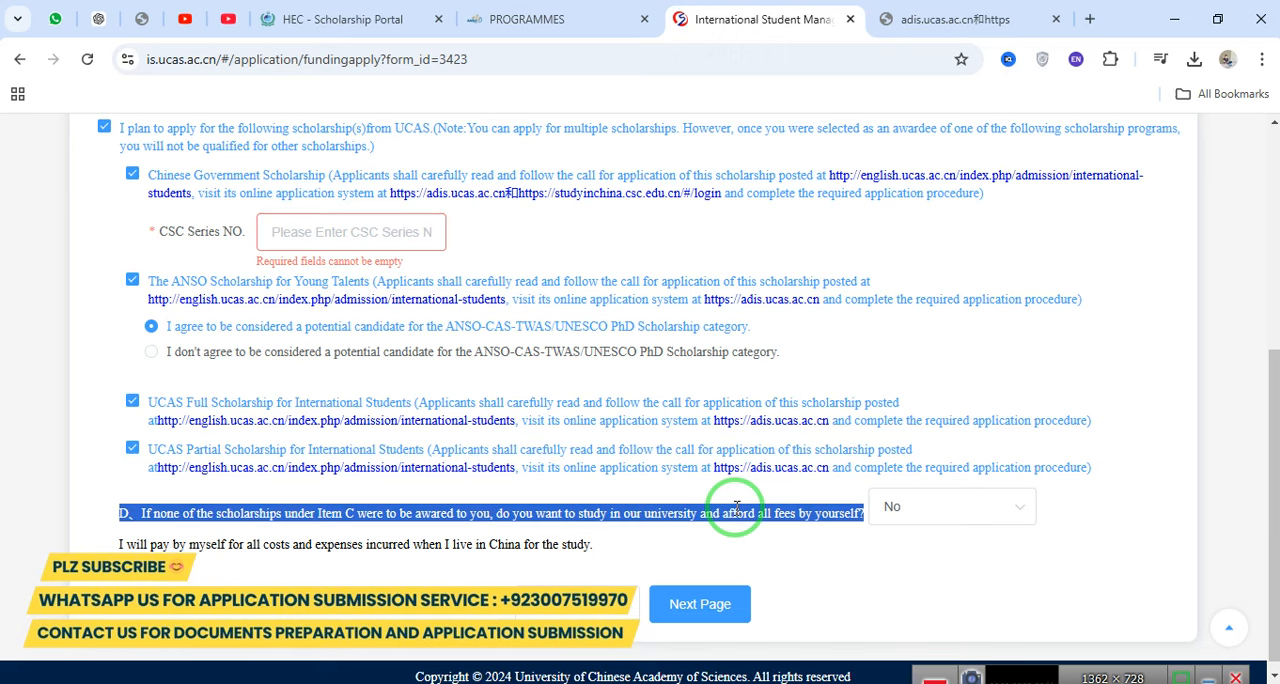
Enter the CSC series number for the Chinese Government Scholarship and proceed to the Upload Files step.
click(690, 604)
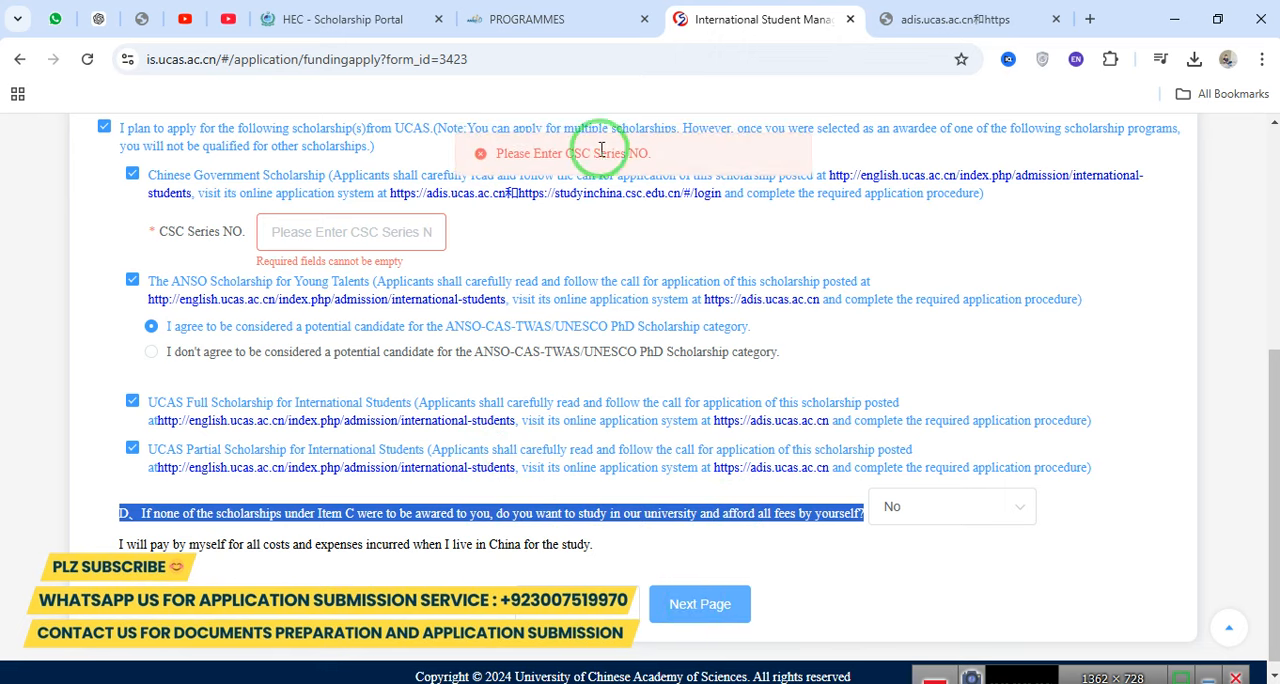
click(314, 228)
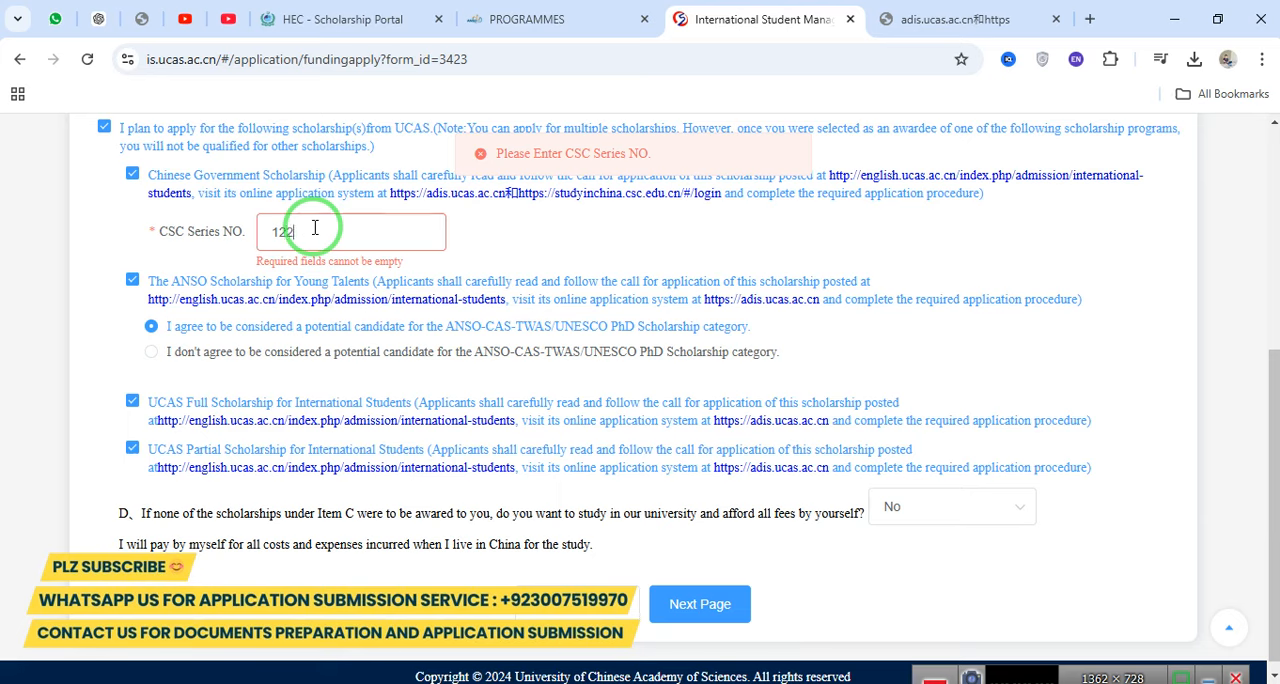
click(702, 602)
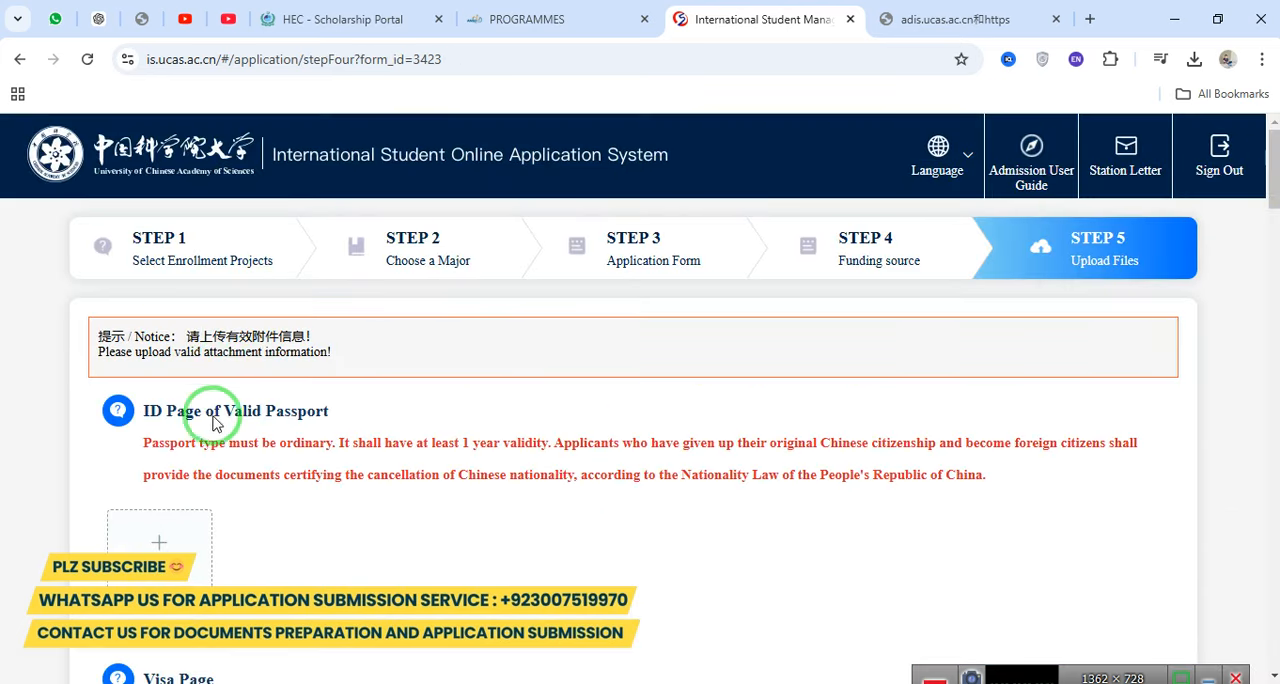
Review the upload requirements for the passport ID page and the visa page.
drag(140, 410, 349, 412)
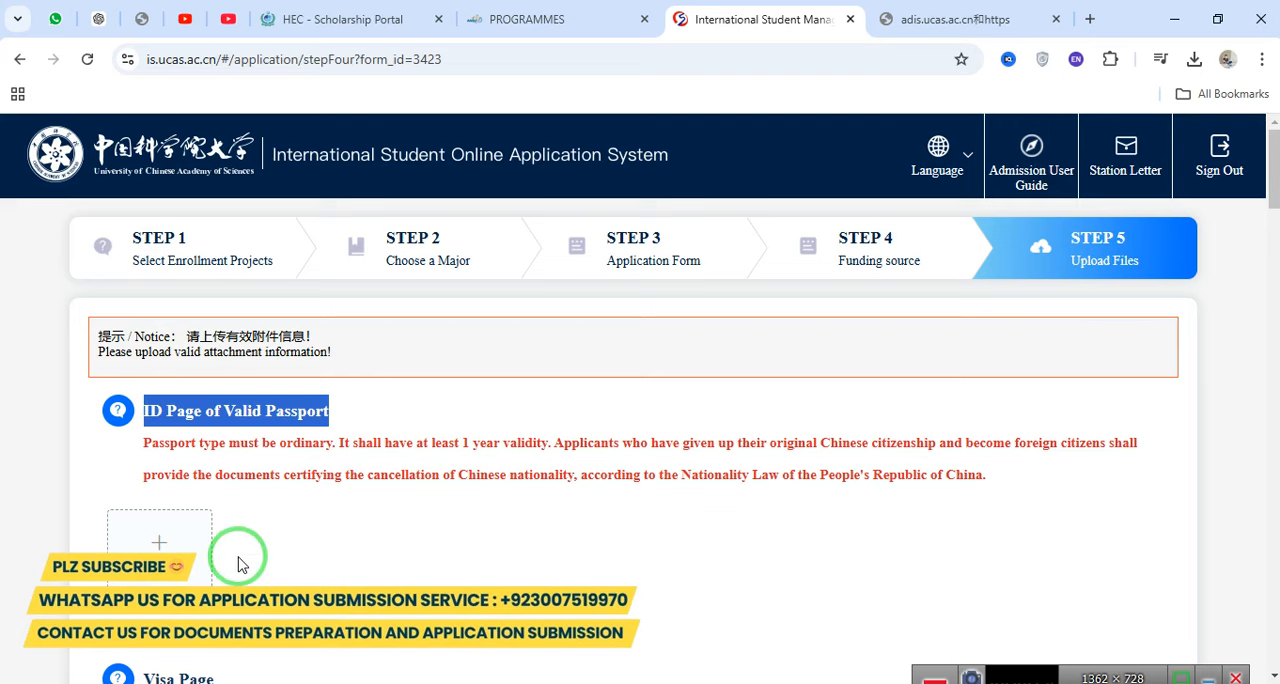
scroll(220, 450, down, 4)
scroll(1268, 300, up, 1)
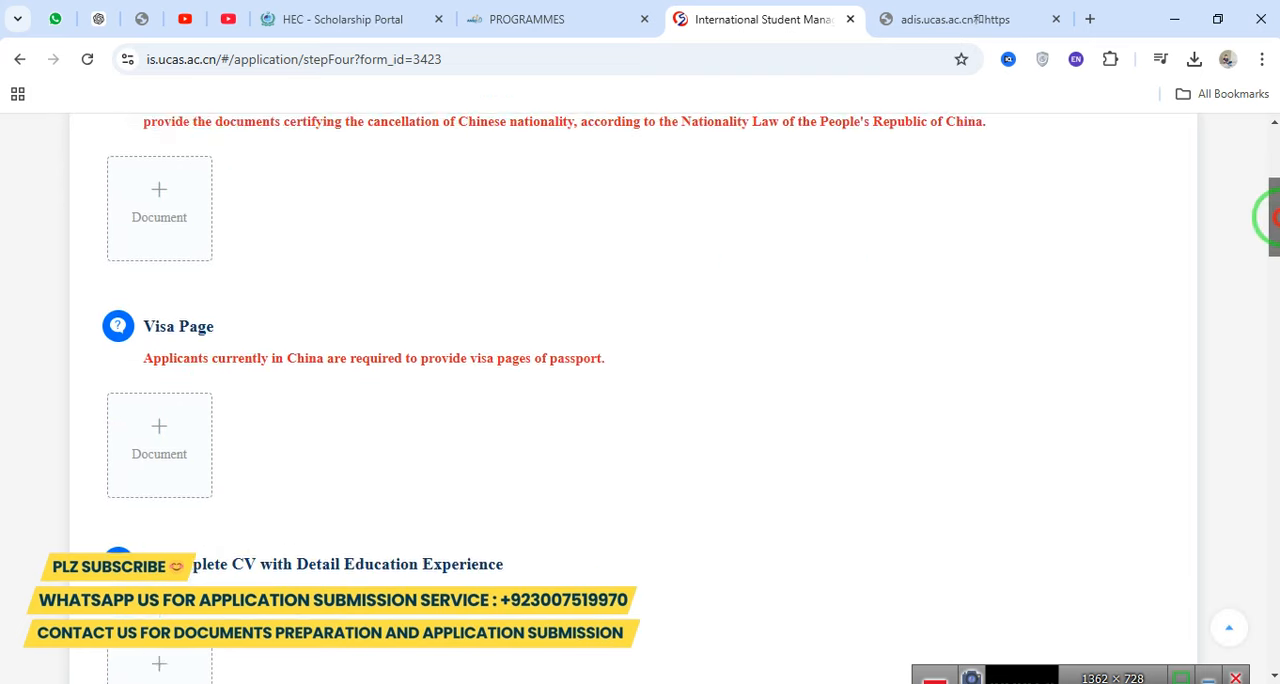
scroll(1200, 218, up, 2)
drag(197, 287, 441, 287)
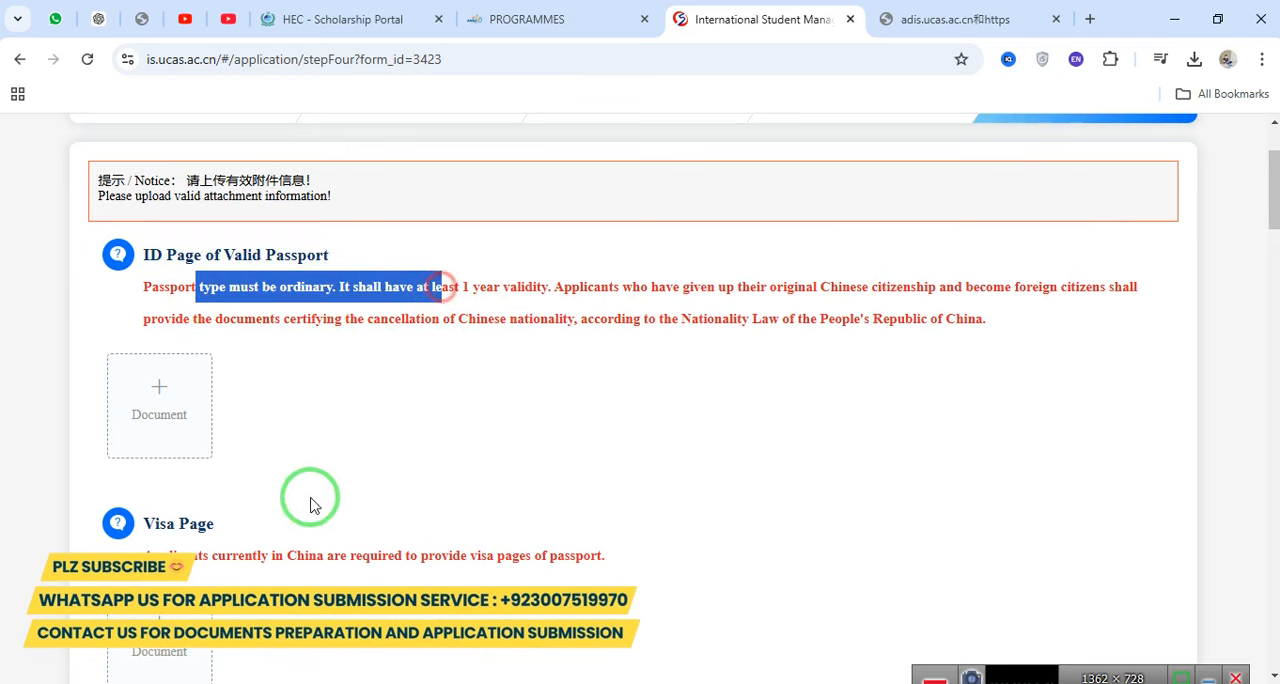
drag(146, 555, 560, 555)
Review the upload requirements for the complete CV, the original bachelor's degree certificates and the bachelor's transcripts.
drag(1266, 200, 950, 268)
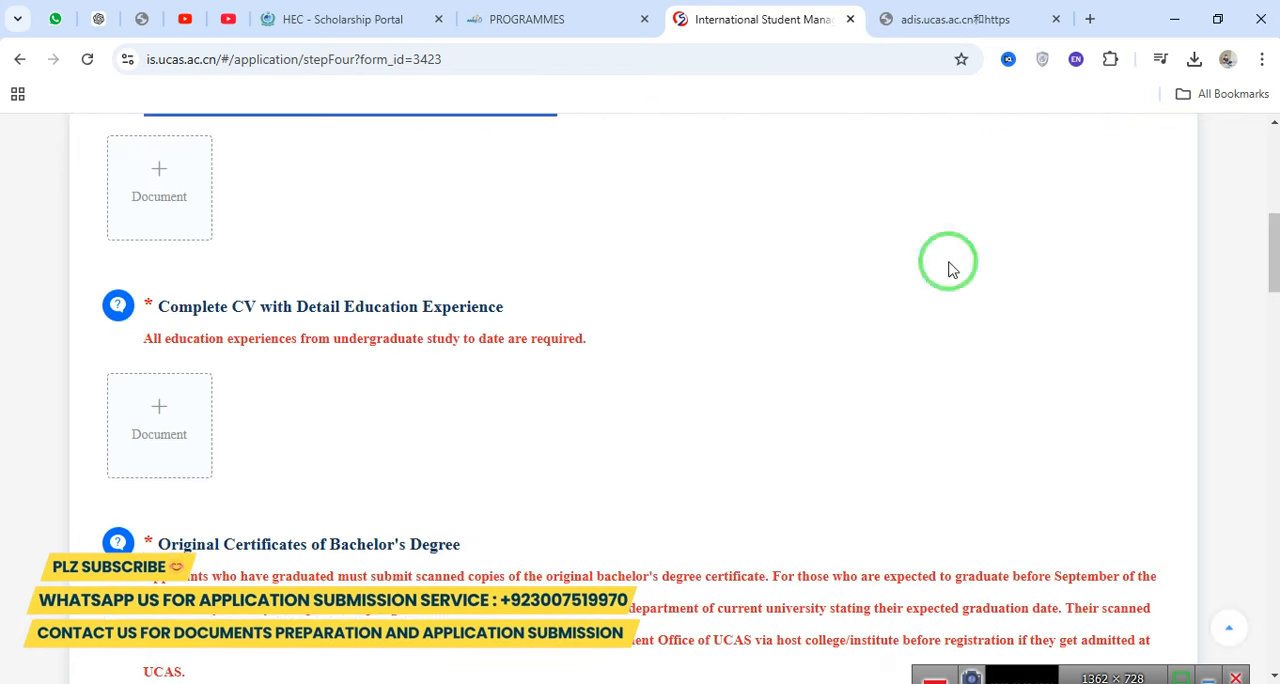
drag(146, 306, 519, 306)
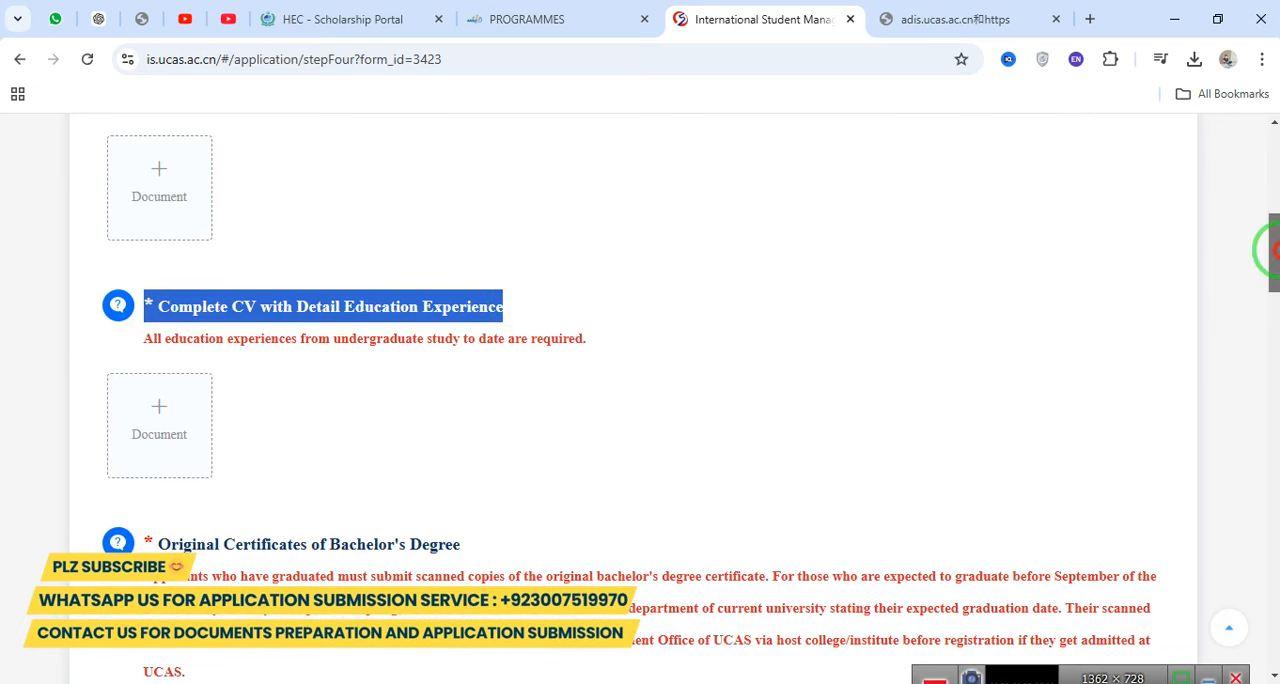
drag(1268, 250, 1268, 269)
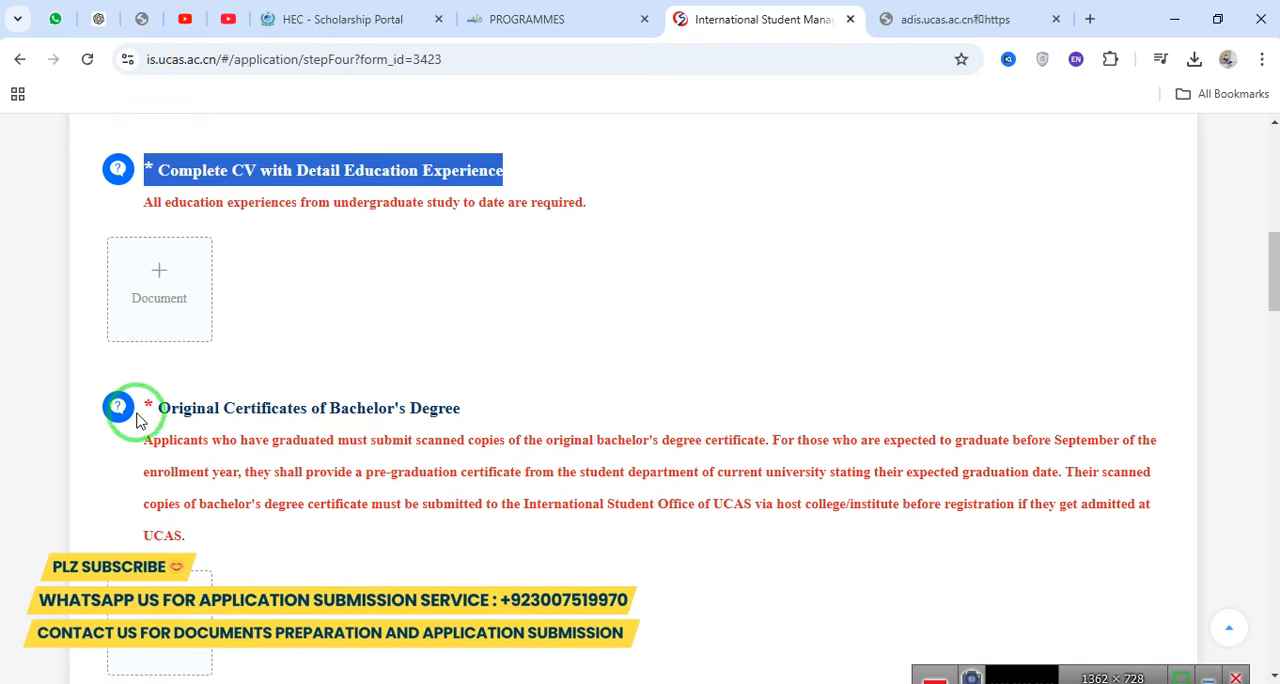
drag(185, 408, 517, 397)
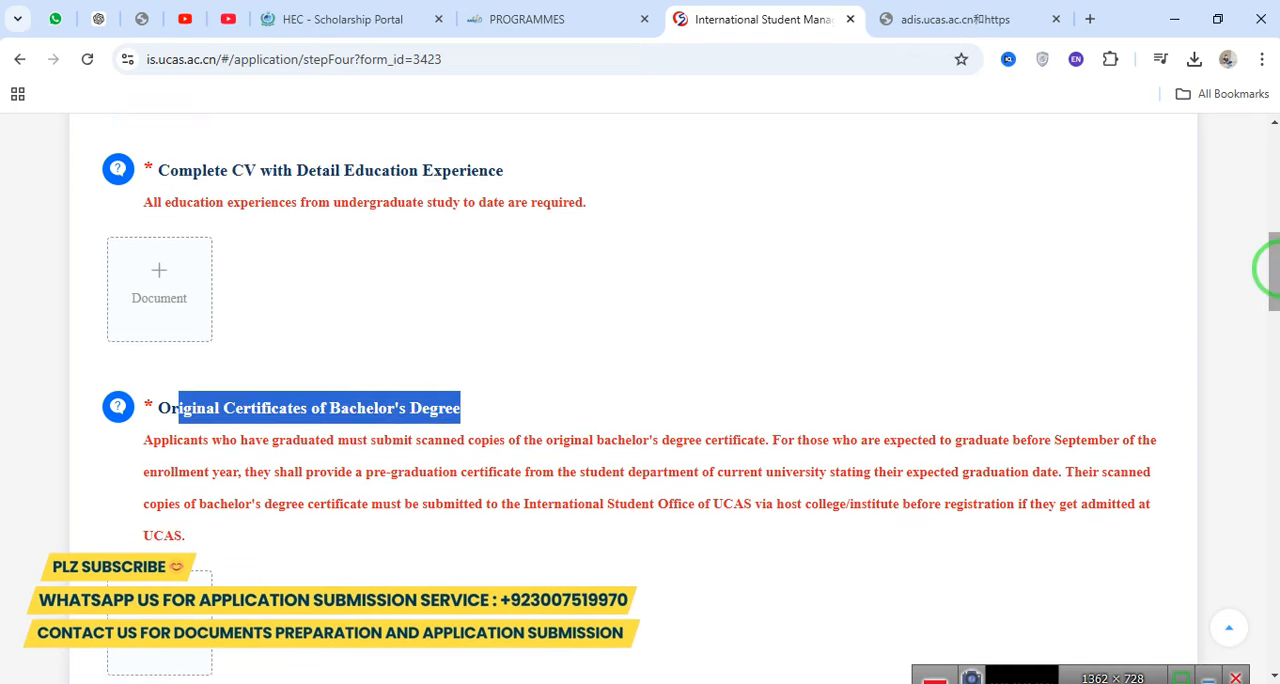
drag(1272, 274, 1272, 314)
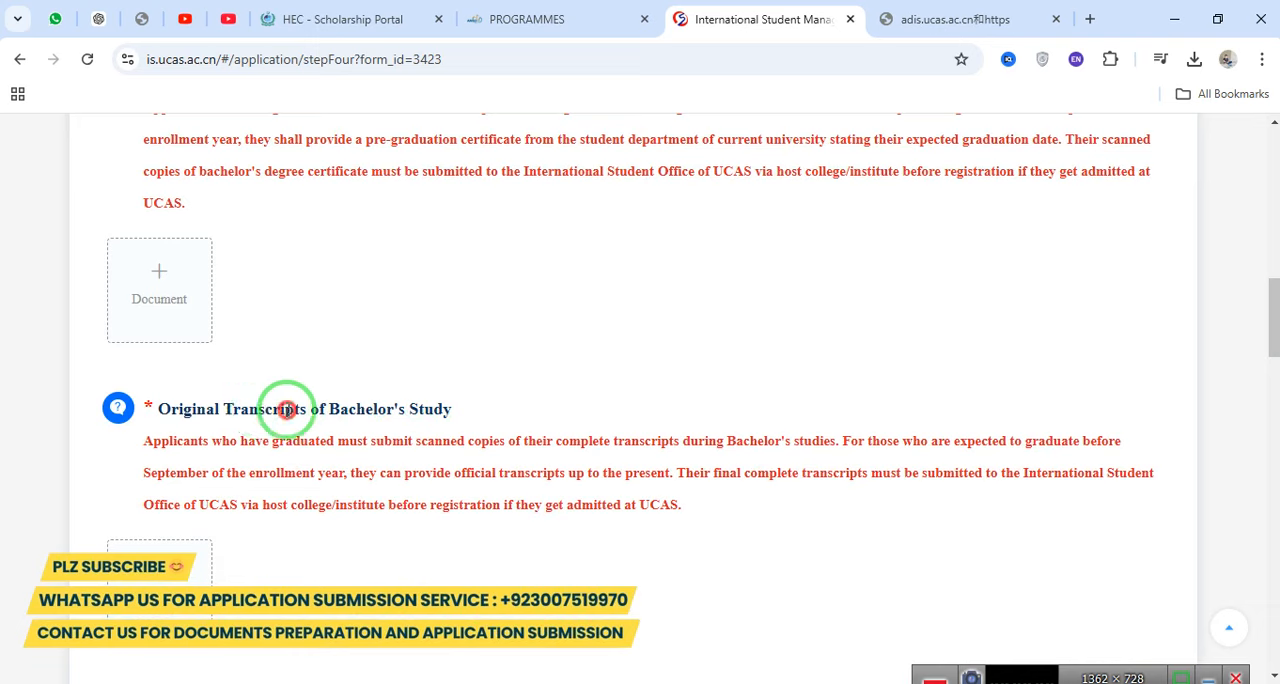
drag(259, 409, 466, 421)
Review the upload requirements for proof of English/Chinese knowledge, published academic papers and the motivation letter.
drag(1266, 338, 1266, 392)
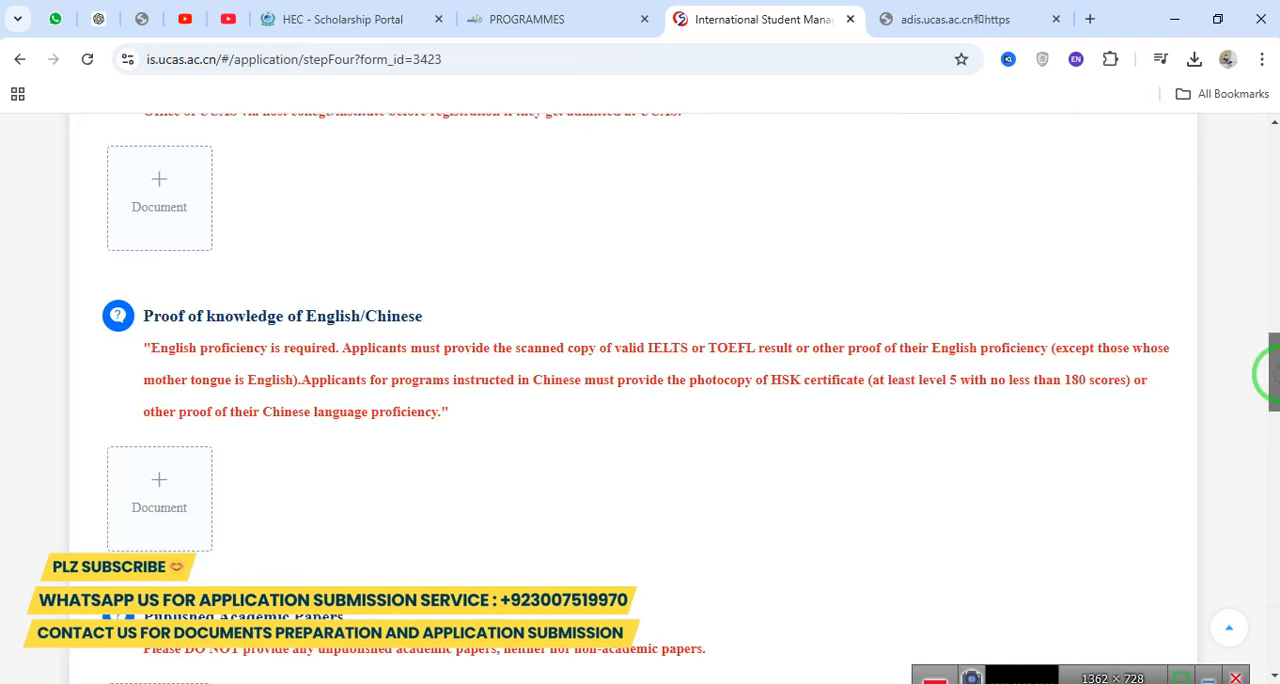
drag(152, 316, 429, 310)
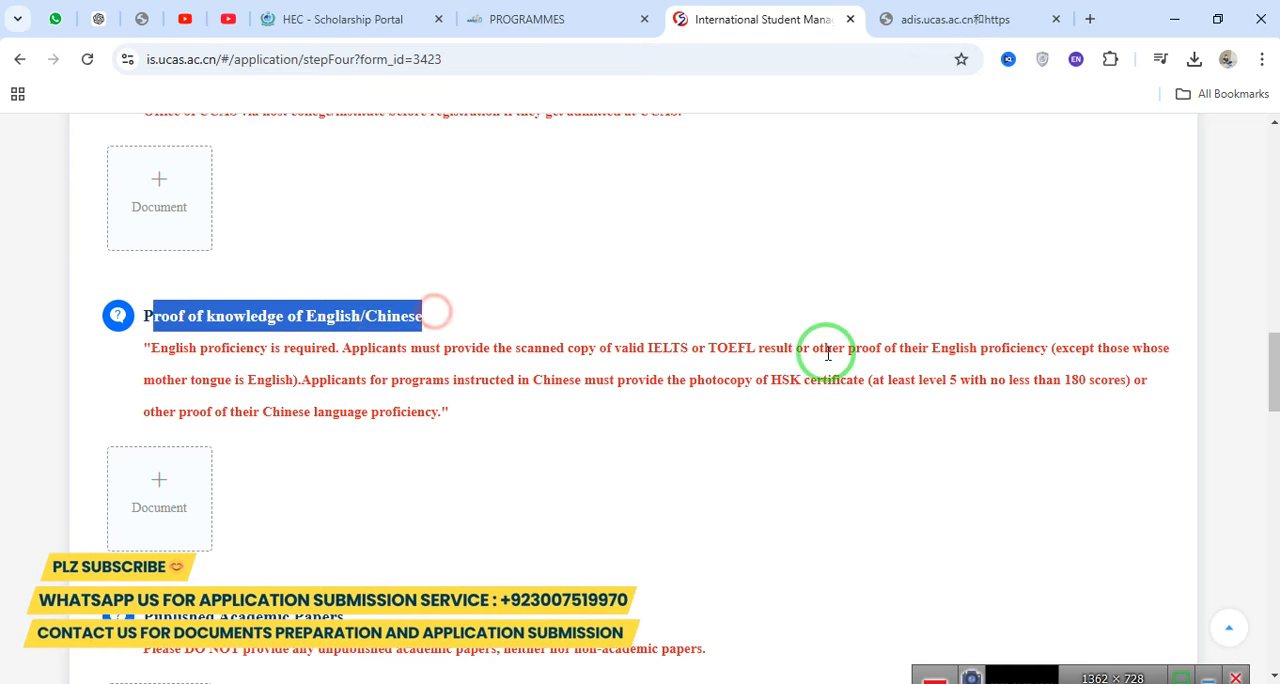
drag(1268, 372, 1268, 405)
drag(165, 373, 343, 369)
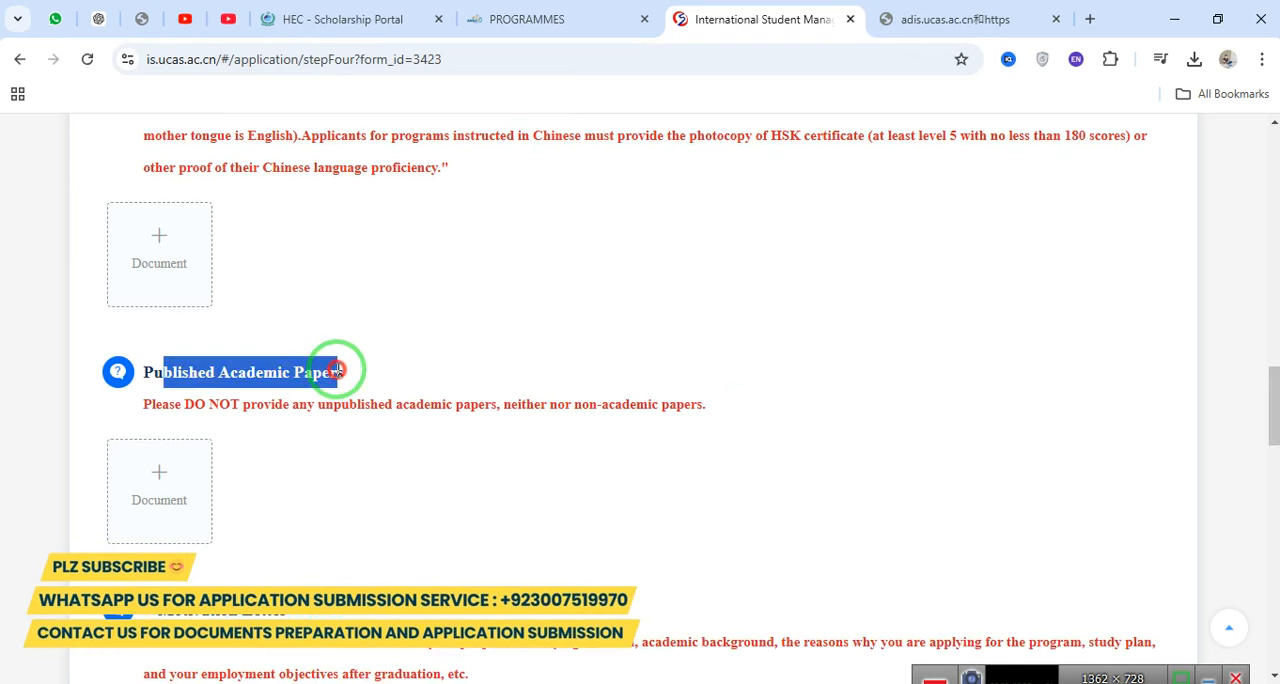
drag(1271, 410, 1270, 461)
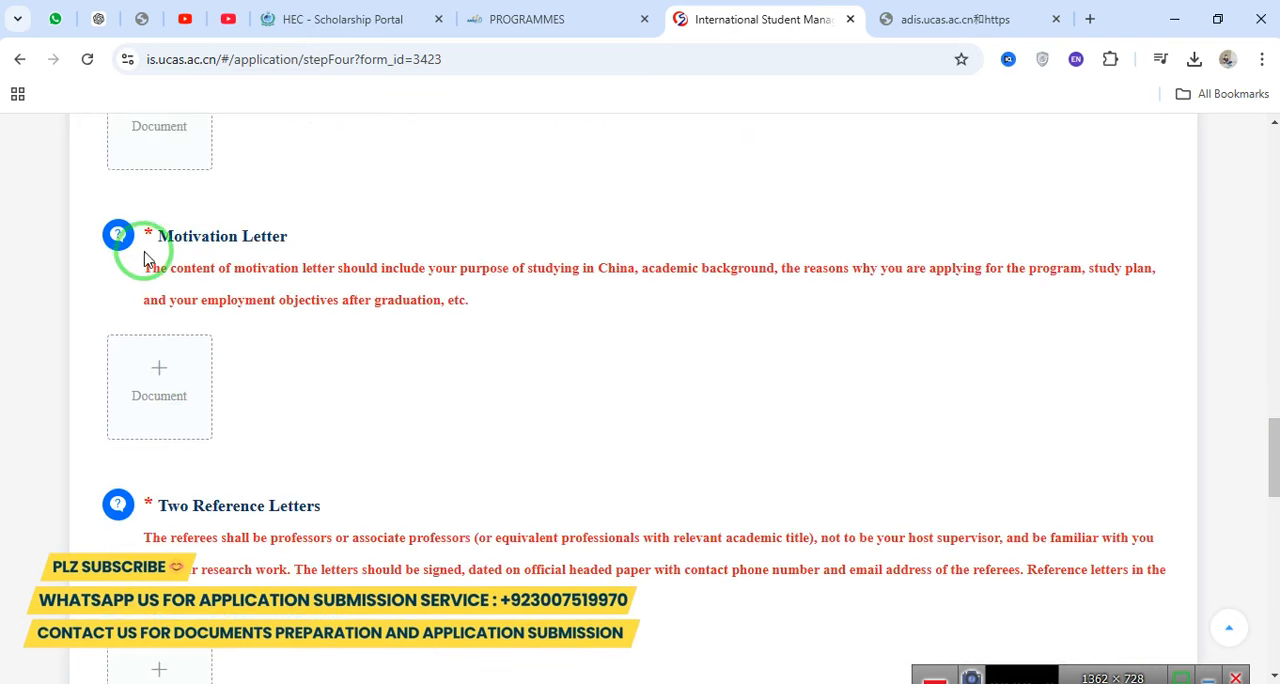
drag(160, 236, 298, 235)
triple_click(291, 237)
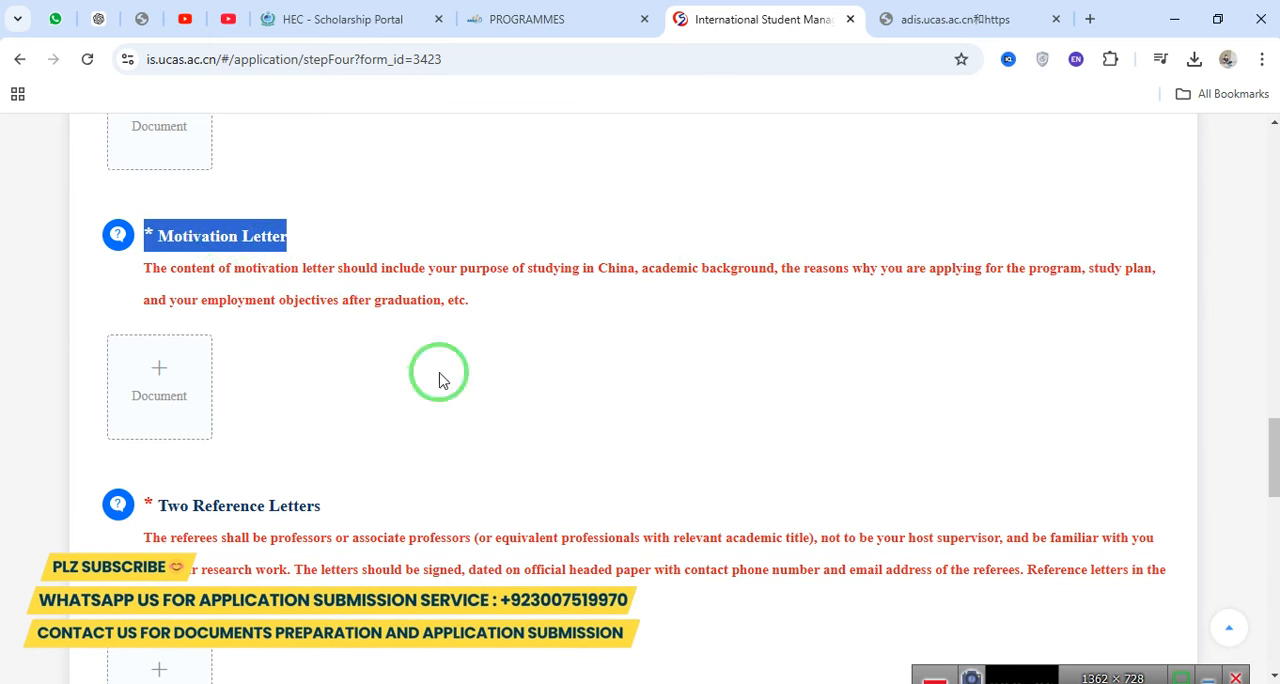
Review the upload requirements for the two reference letters and the supervisor-signed Provisional Acceptance Form.
drag(1272, 460, 1275, 500)
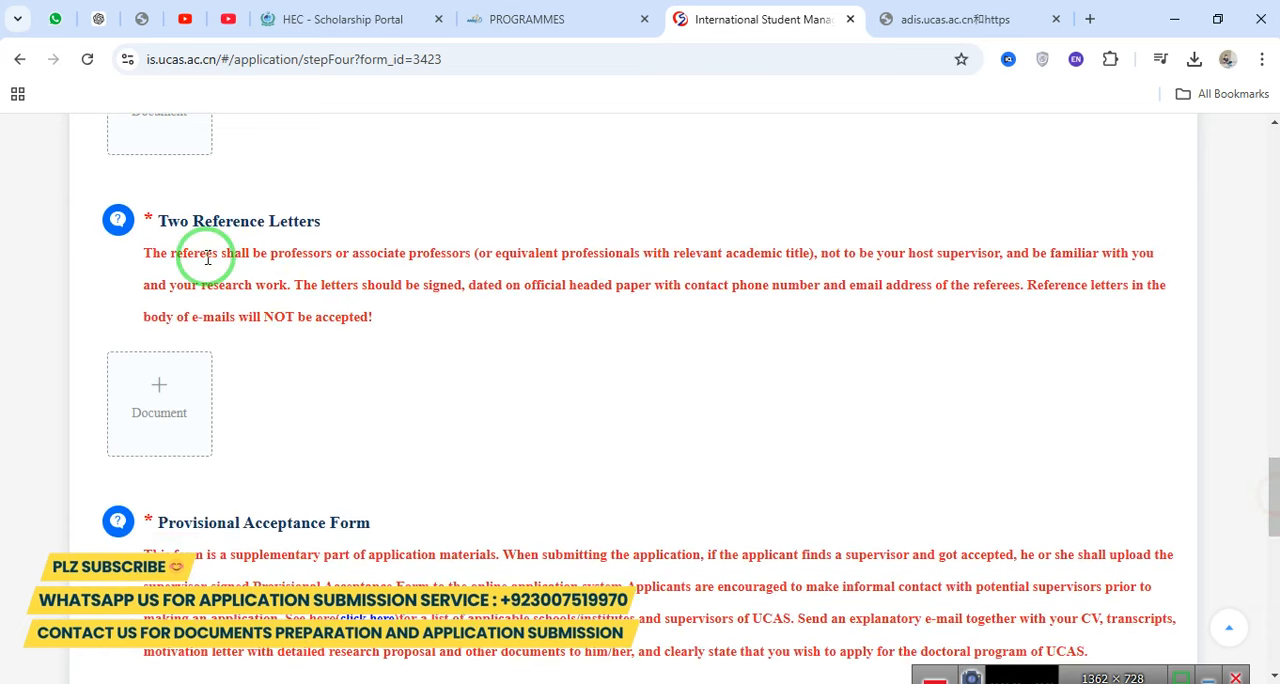
drag(157, 219, 403, 221)
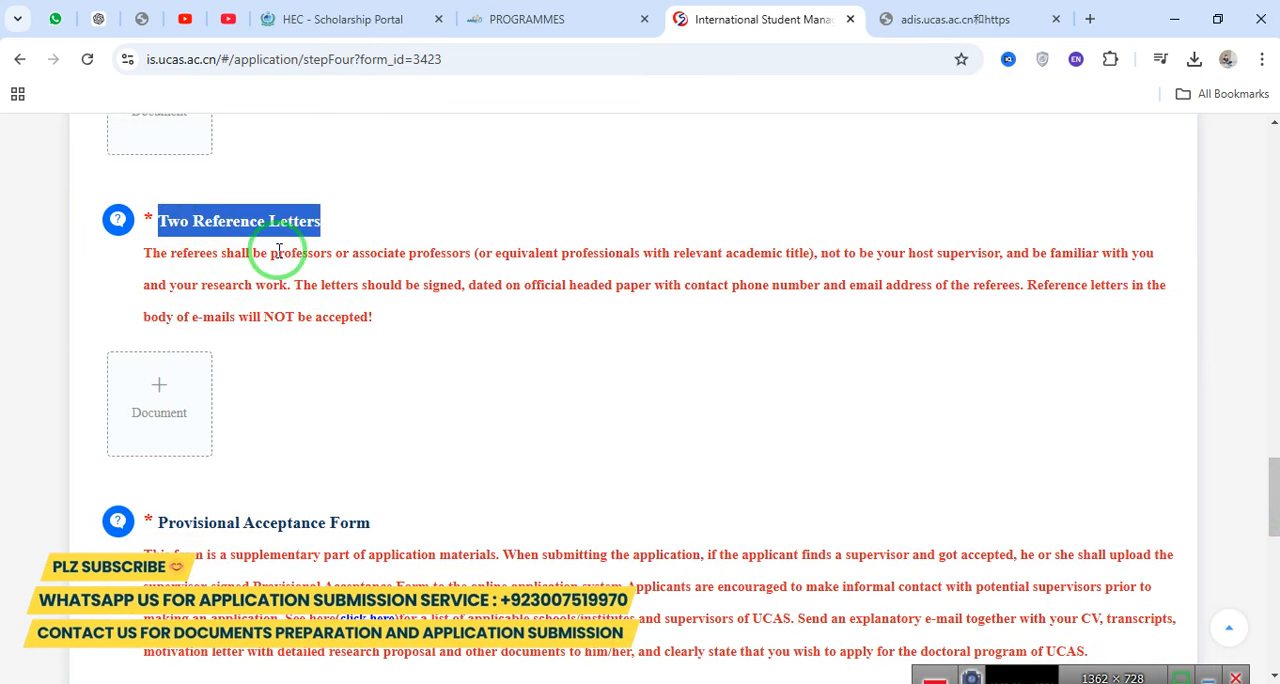
drag(1276, 496, 1278, 528)
drag(176, 285, 419, 280)
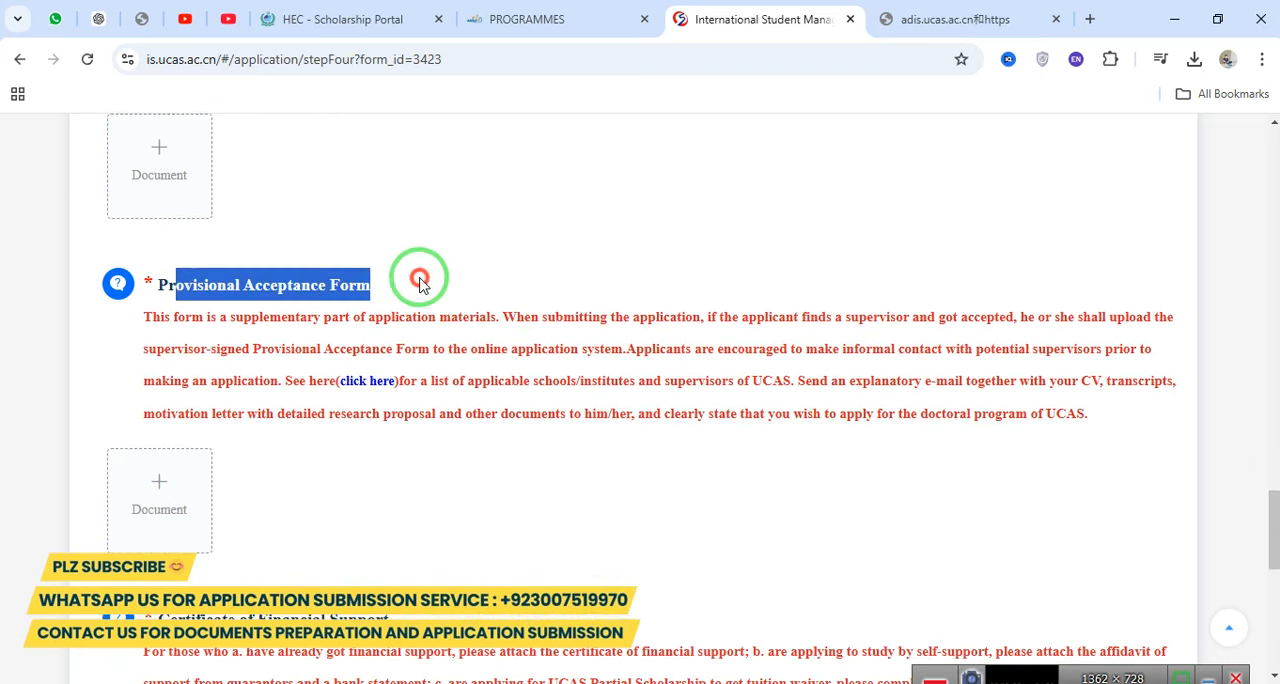
drag(140, 316, 1113, 425)
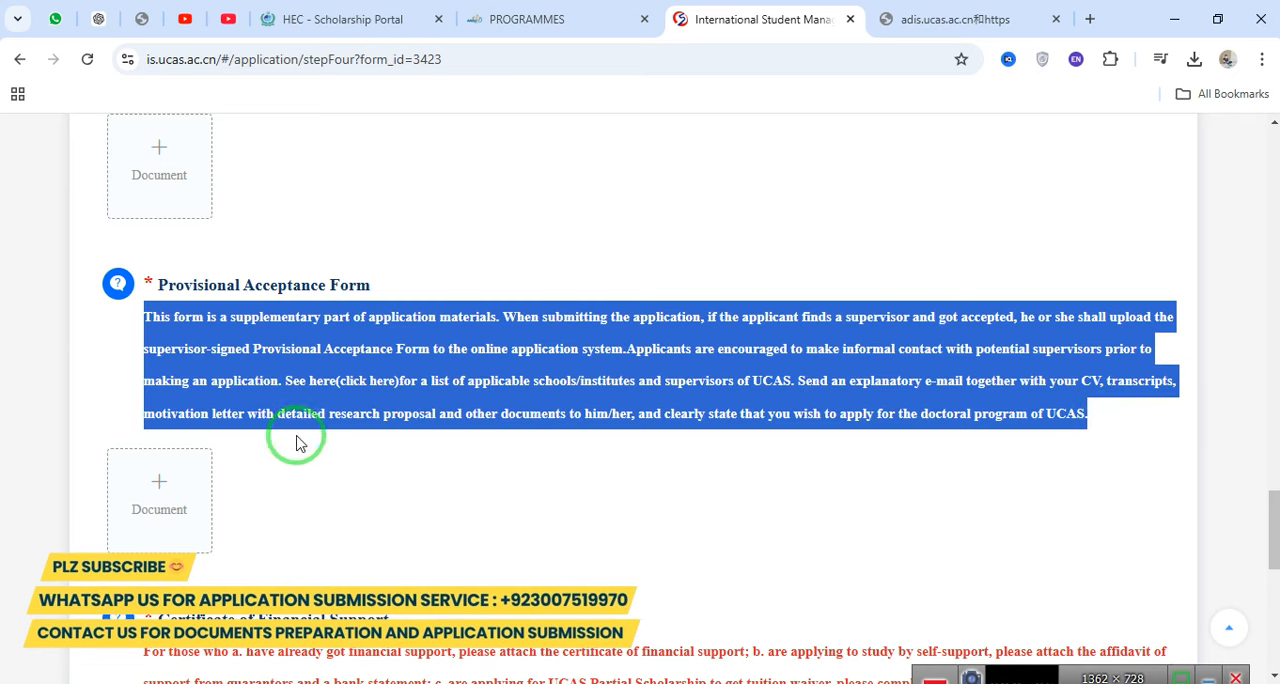
click(184, 483)
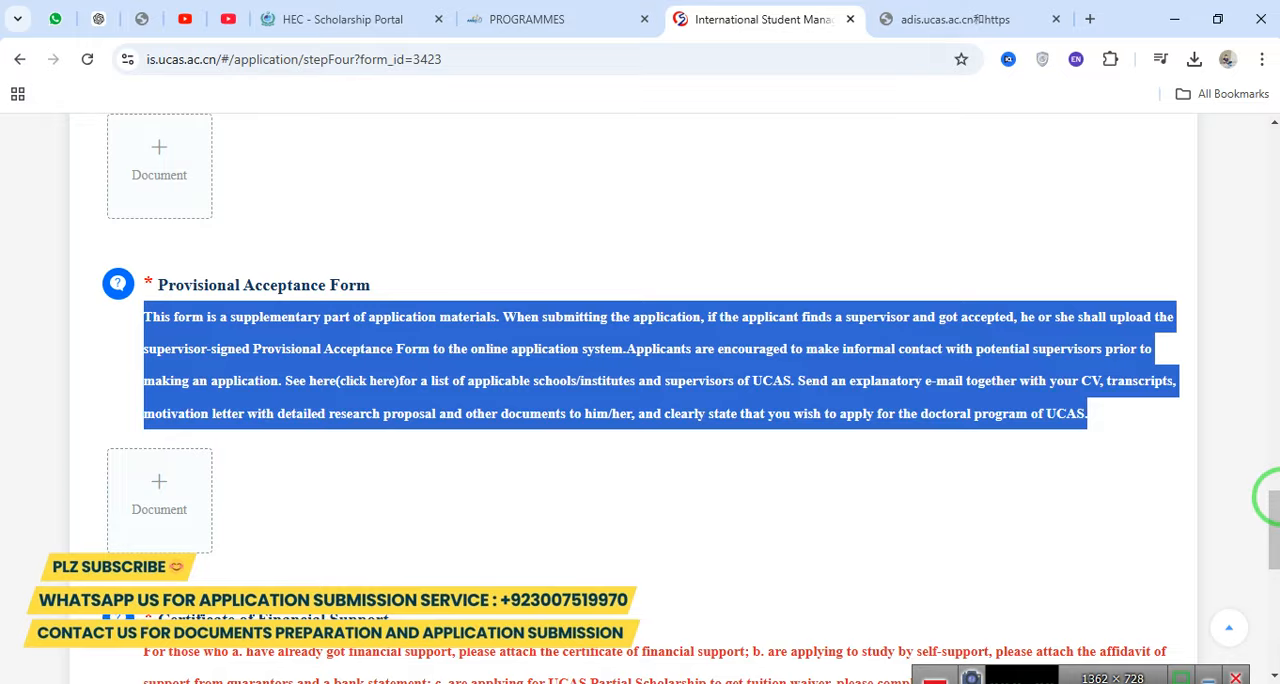
Review the upload entries for the Certificate of Financial Support, Certificate of Employment and Other Documents.
drag(1276, 517, 1276, 567)
drag(156, 251, 443, 263)
click(234, 523)
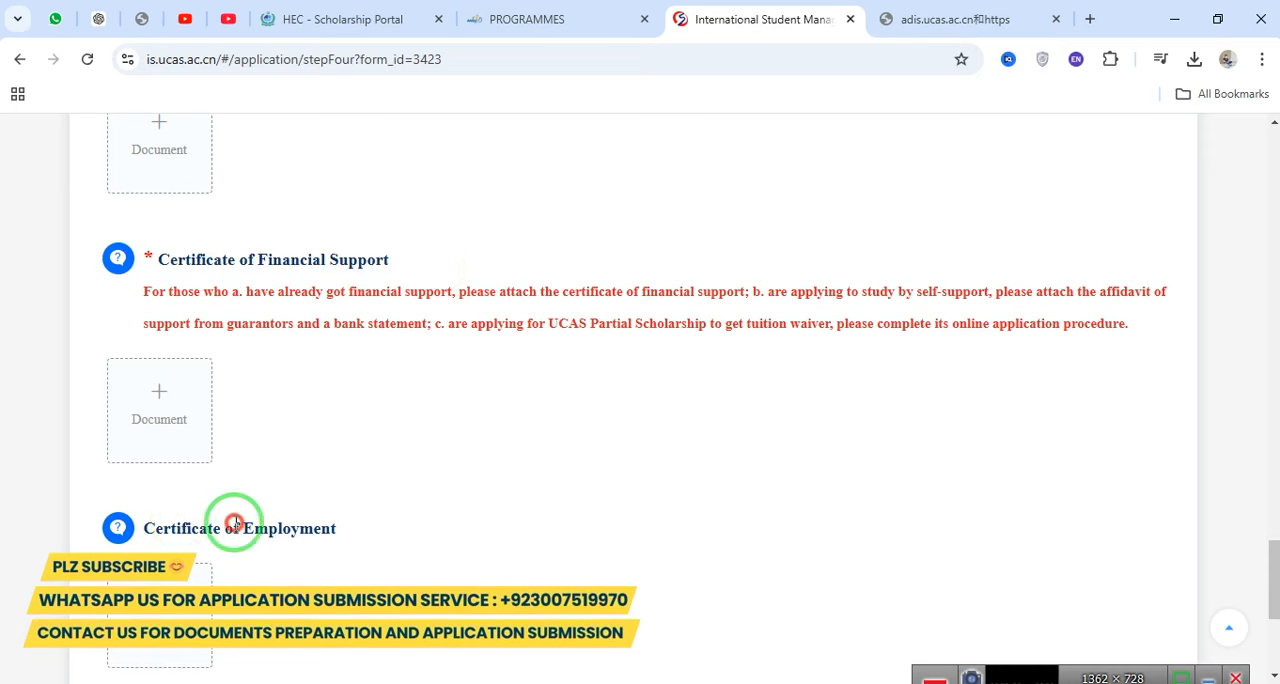
drag(234, 523, 371, 523)
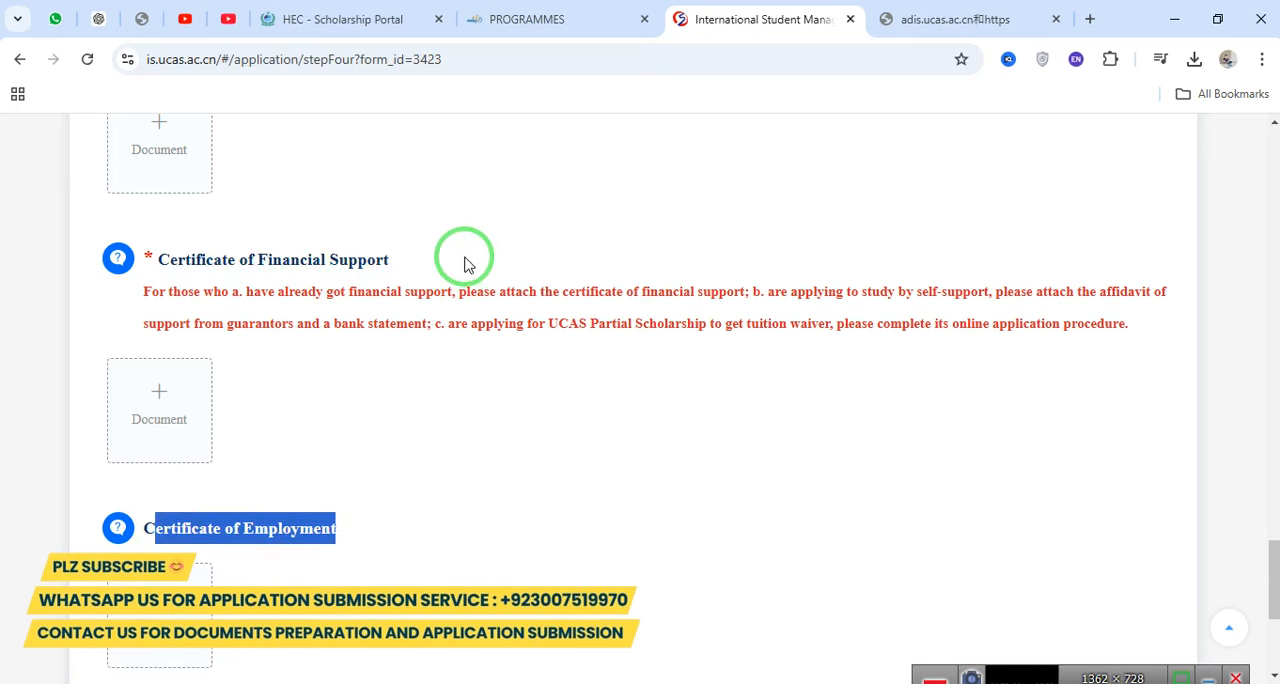
scroll(1269, 607, down, 3)
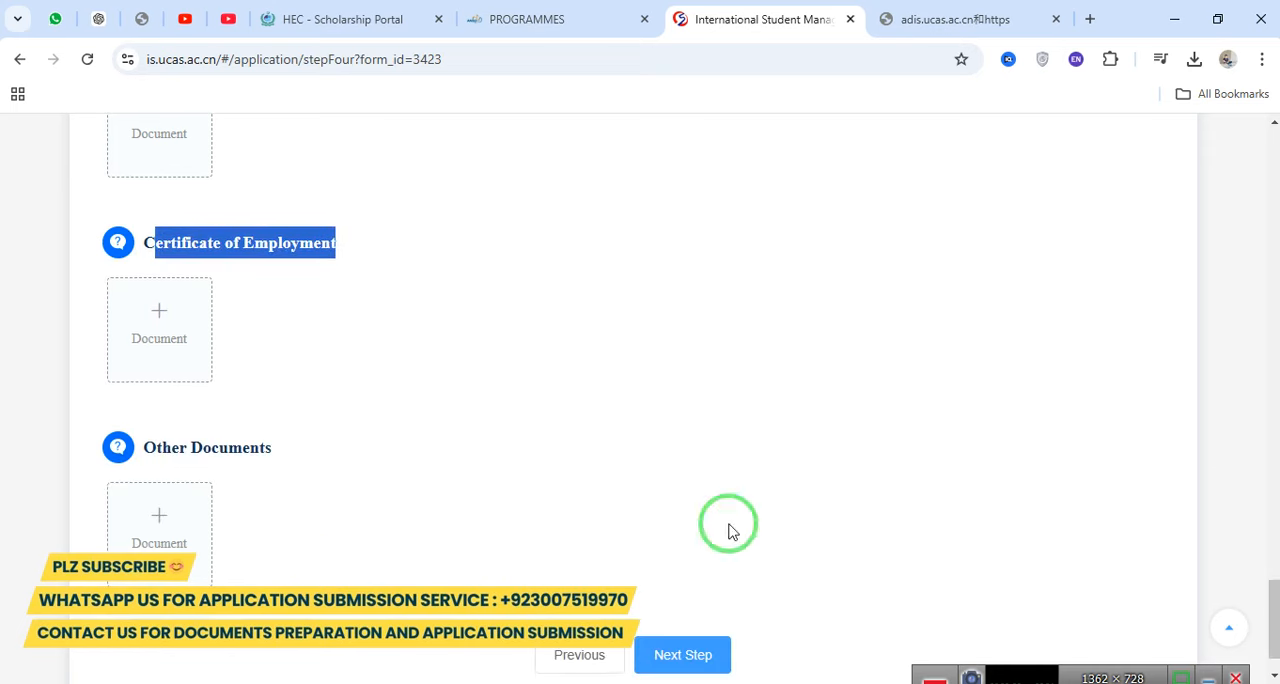
drag(156, 447, 293, 464)
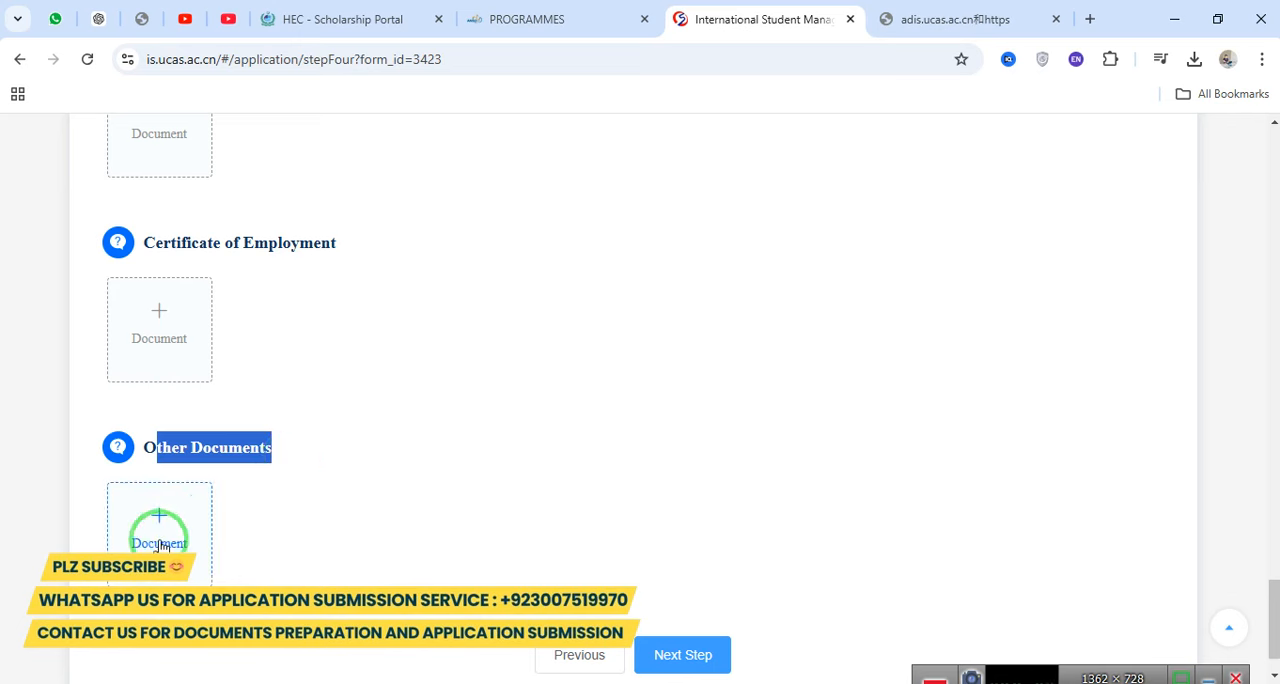
Try to proceed past the Upload Files step and recheck the passport ID page requirements.
scroll(665, 548, down, 2)
click(679, 592)
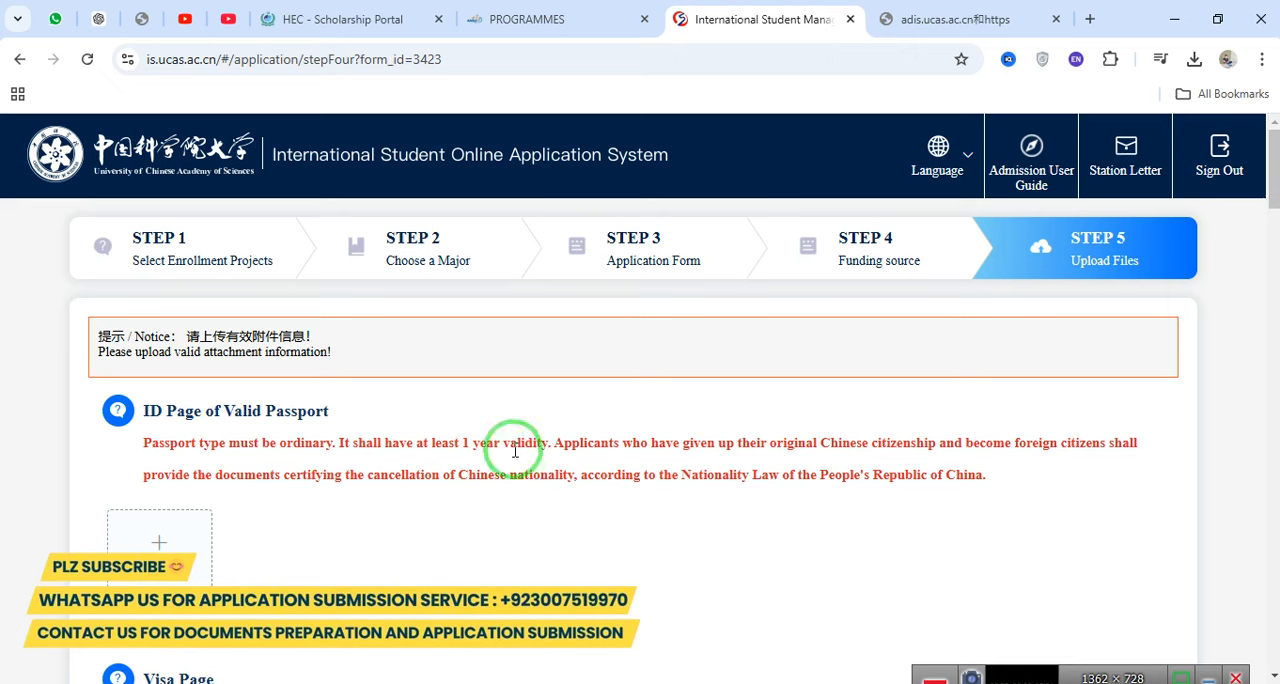
triple_click(513, 451)
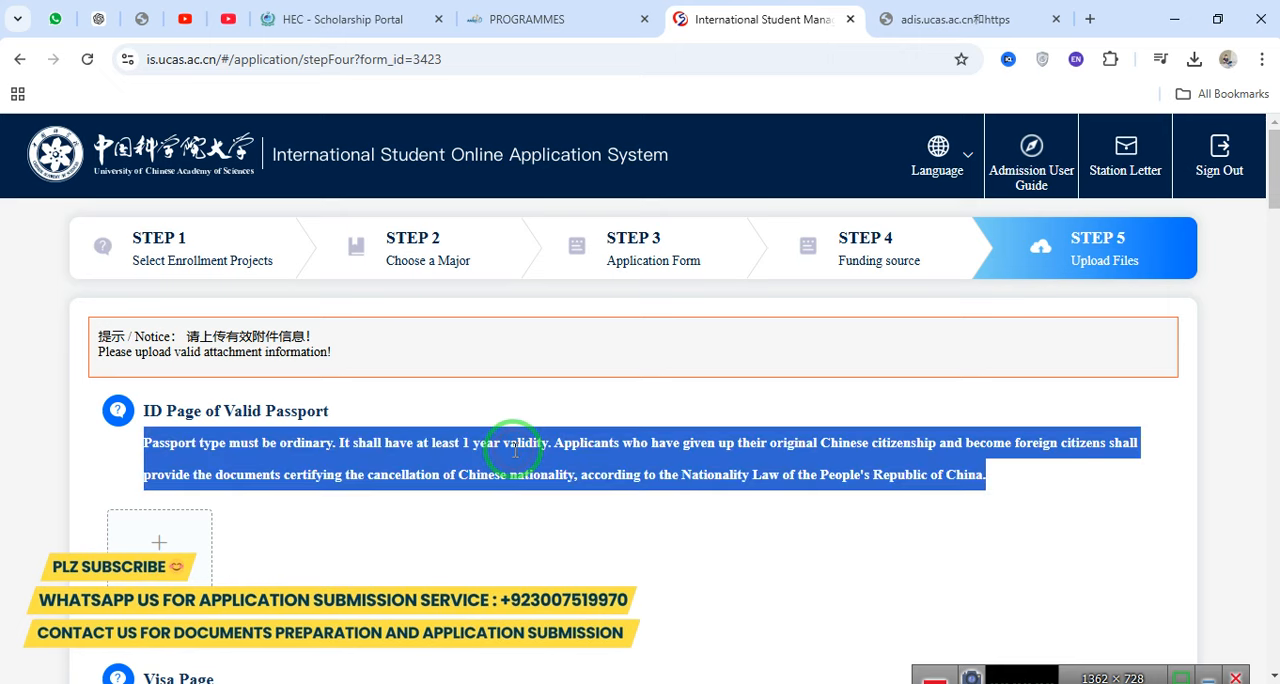